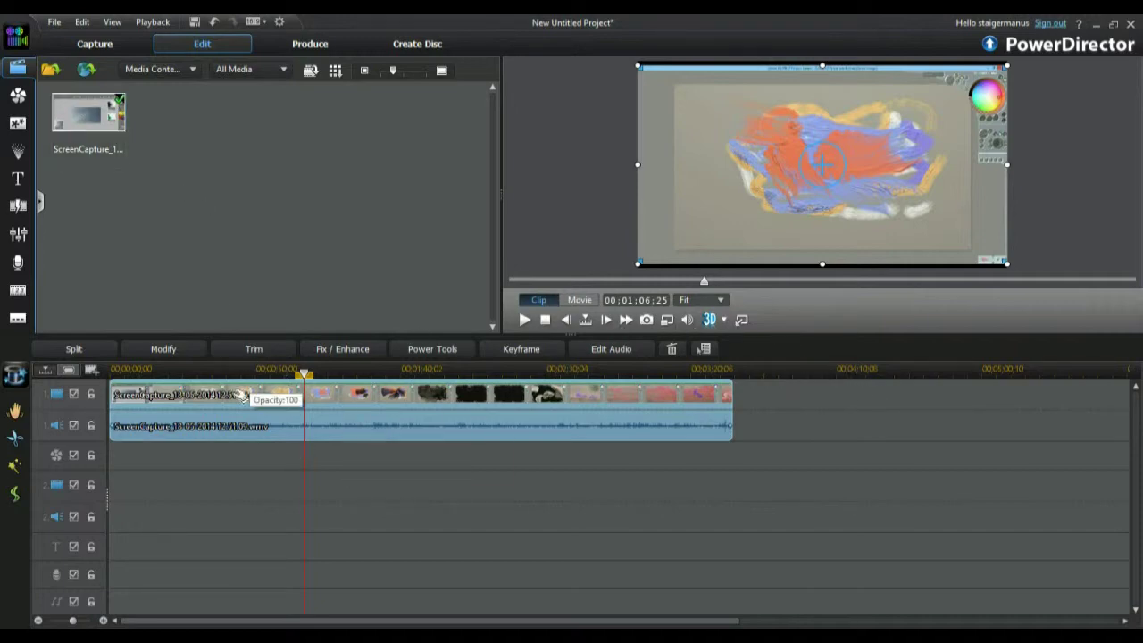
Step: Play and scrub through the screen capture clip on the timeline to examine its beginning, middle and end
{"action": "left_click", "coordinate": [264, 447]}
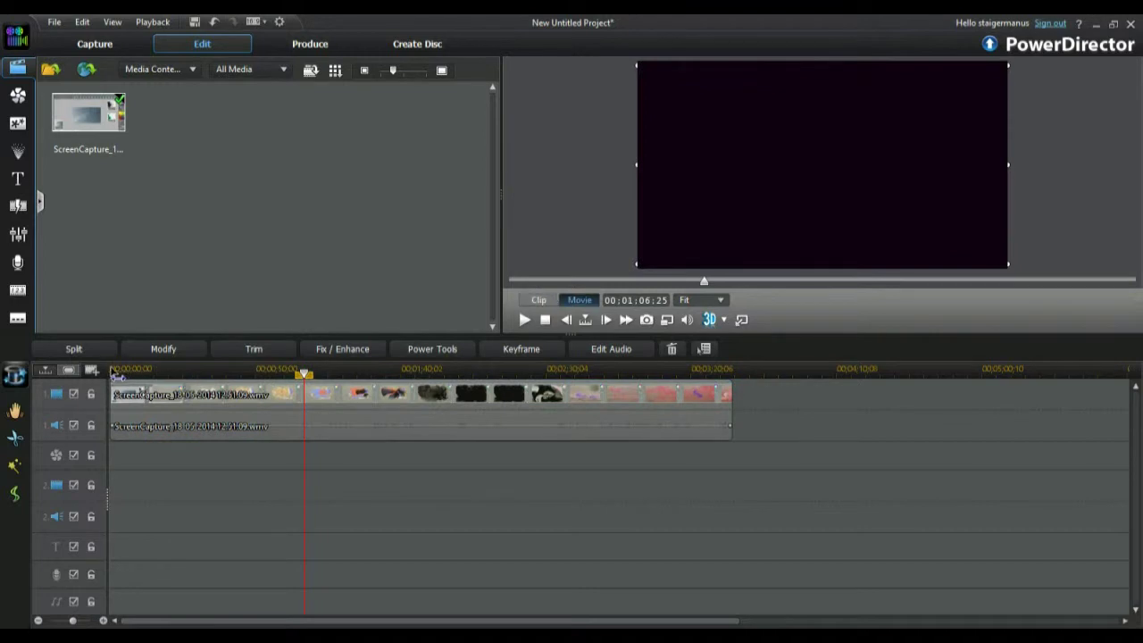
{"action": "left_click", "coordinate": [258, 440]}
{"action": "key", "text": "space"}
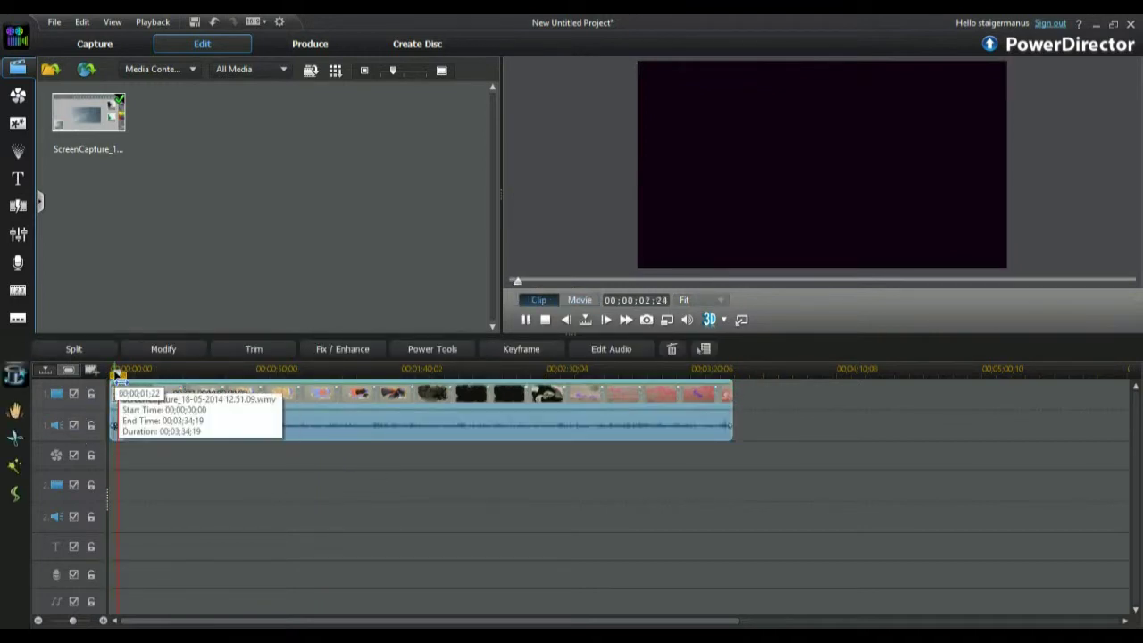
{"action": "key", "text": "space"}
{"action": "left_click_drag", "start_coordinate": [120, 370], "coordinate": [700, 374]}
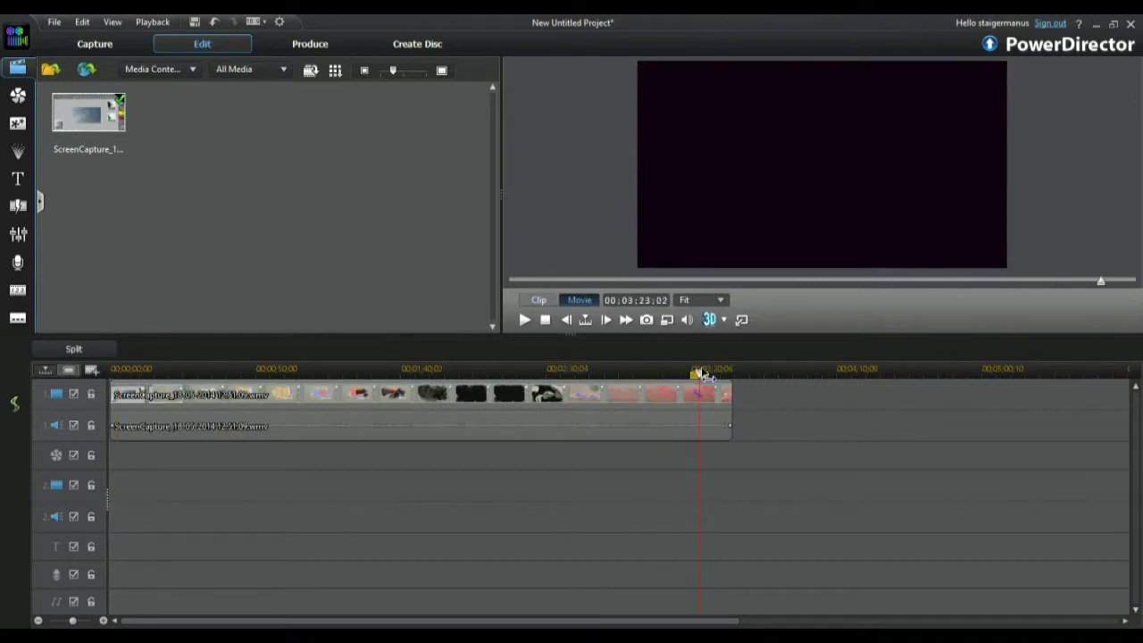
{"action": "left_click", "coordinate": [704, 393]}
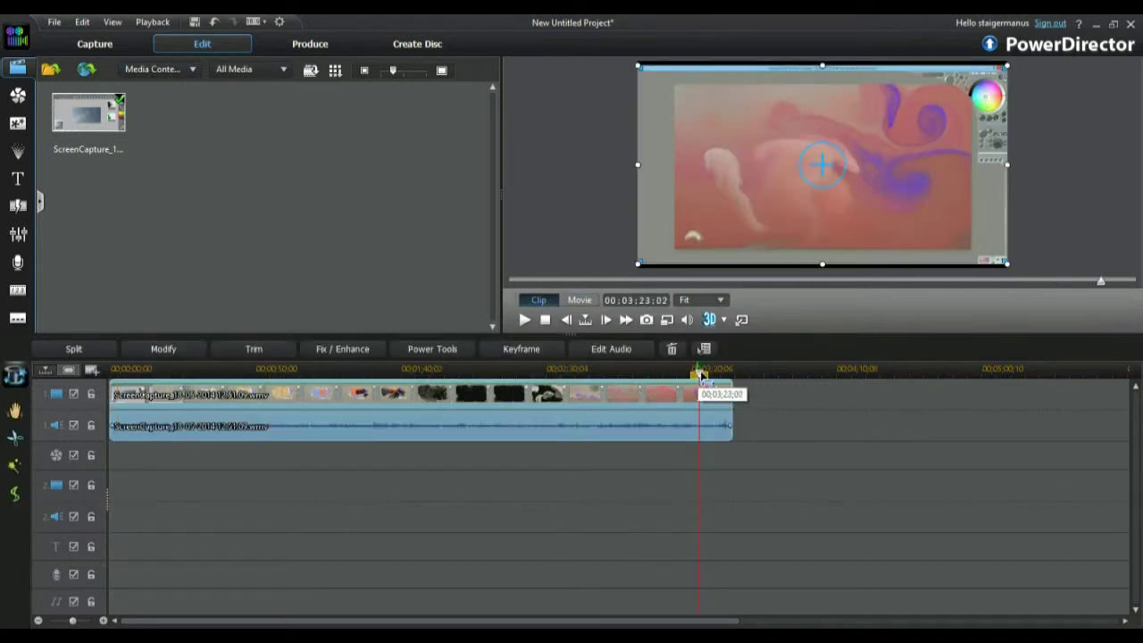
{"action": "left_click", "coordinate": [391, 374]}
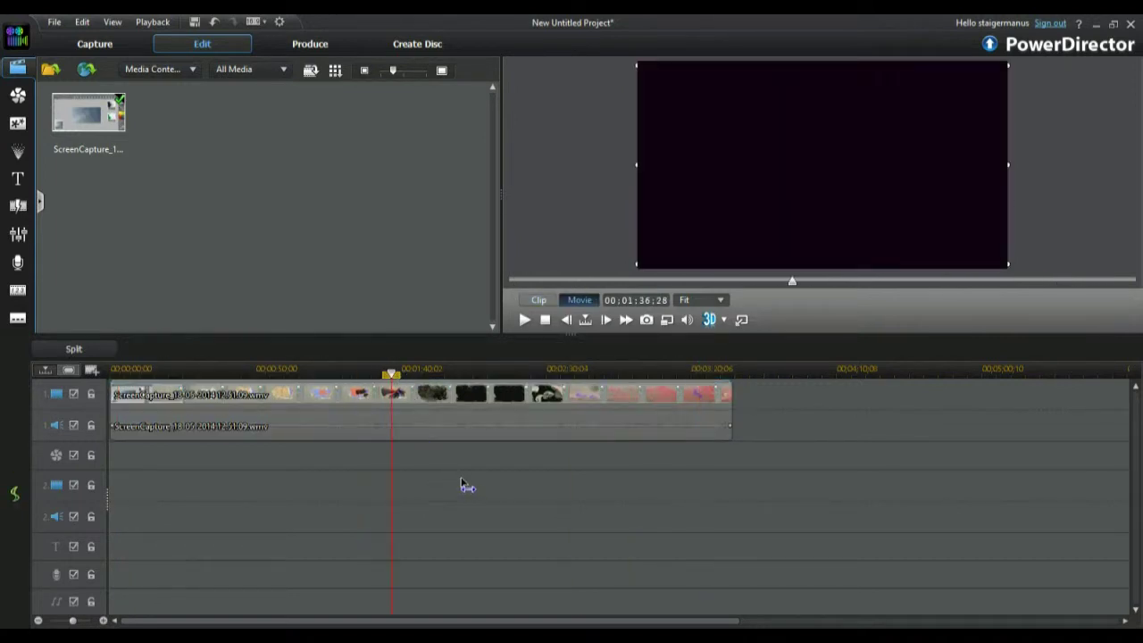
{"action": "left_click", "coordinate": [411, 384]}
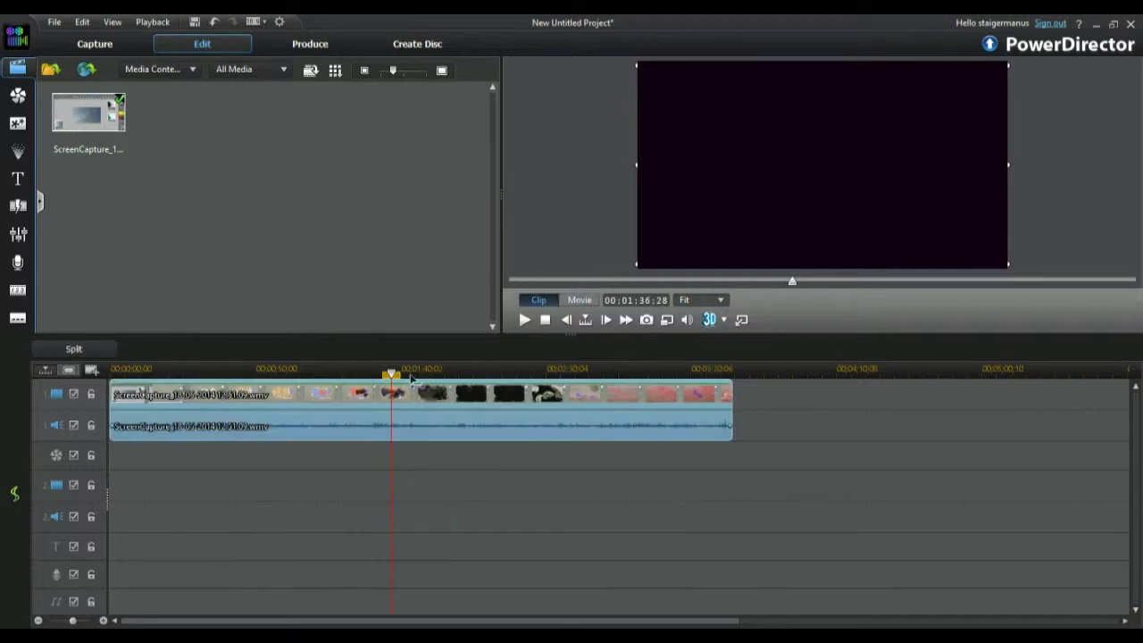
Step: Split the screen capture clip at 00:01:18:13
{"action": "left_click", "coordinate": [327, 375]}
{"action": "left_click_drag", "start_coordinate": [373, 380], "coordinate": [326, 375]}
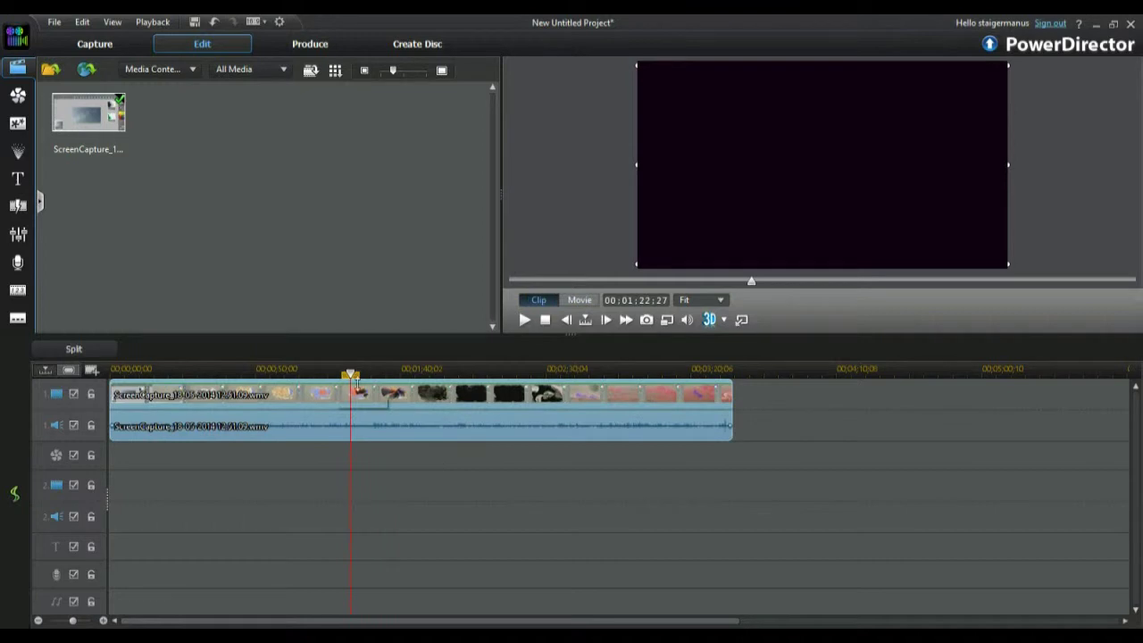
{"action": "left_click", "coordinate": [356, 384]}
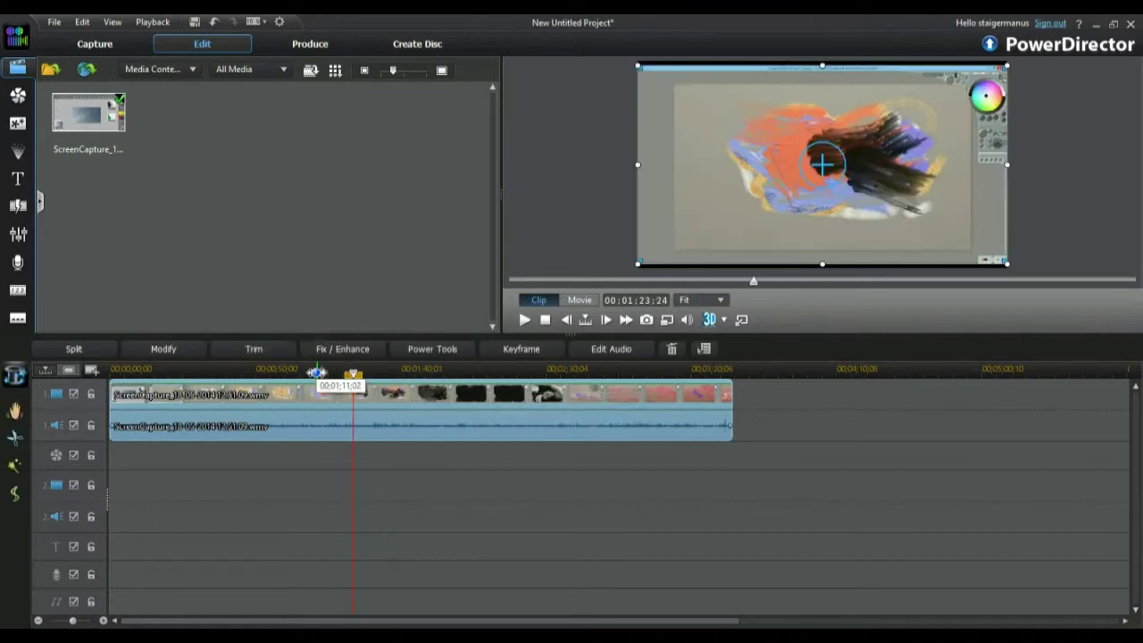
{"action": "left_click", "coordinate": [335, 373]}
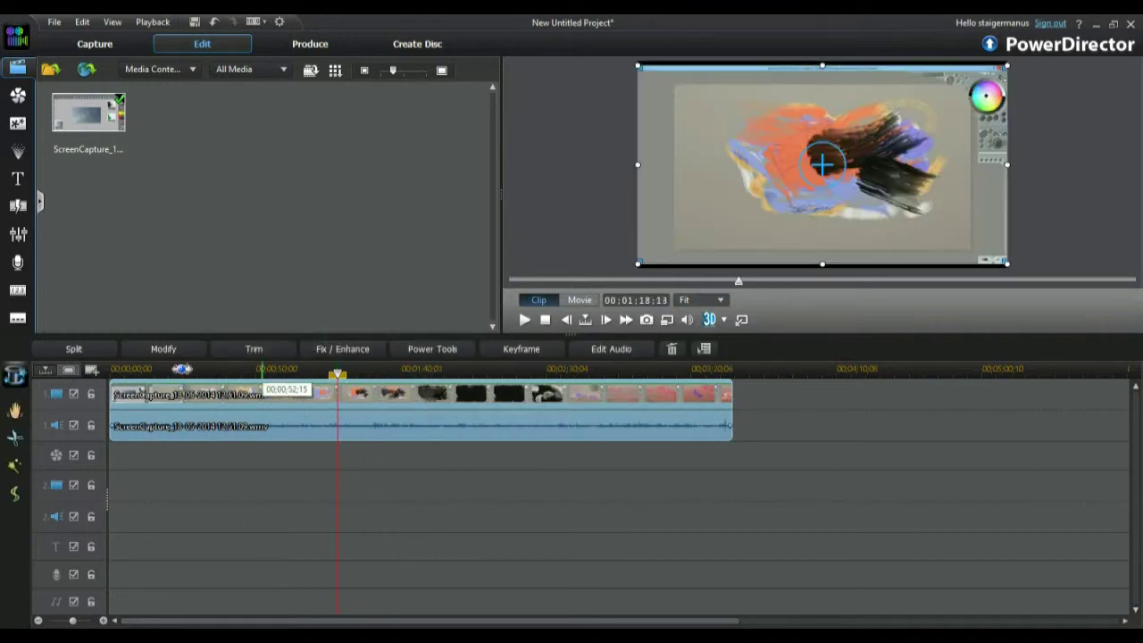
{"action": "left_click", "coordinate": [66, 349]}
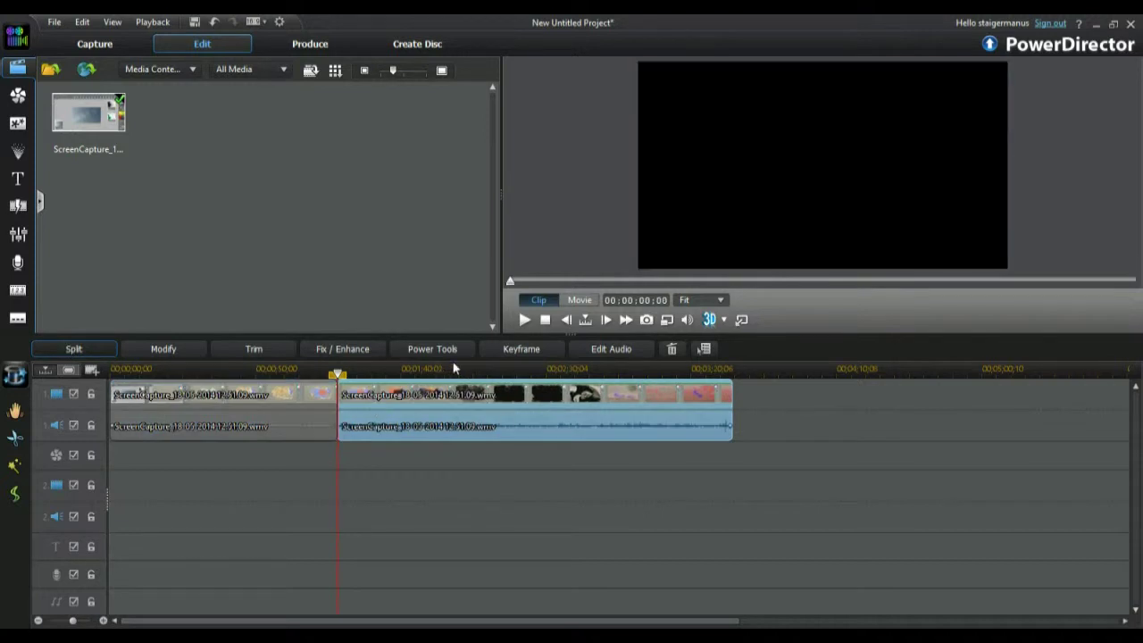
Step: Preview the second segment for a cut point and split it at 00:01:08:09 of its own time
{"action": "left_click", "coordinate": [457, 370]}
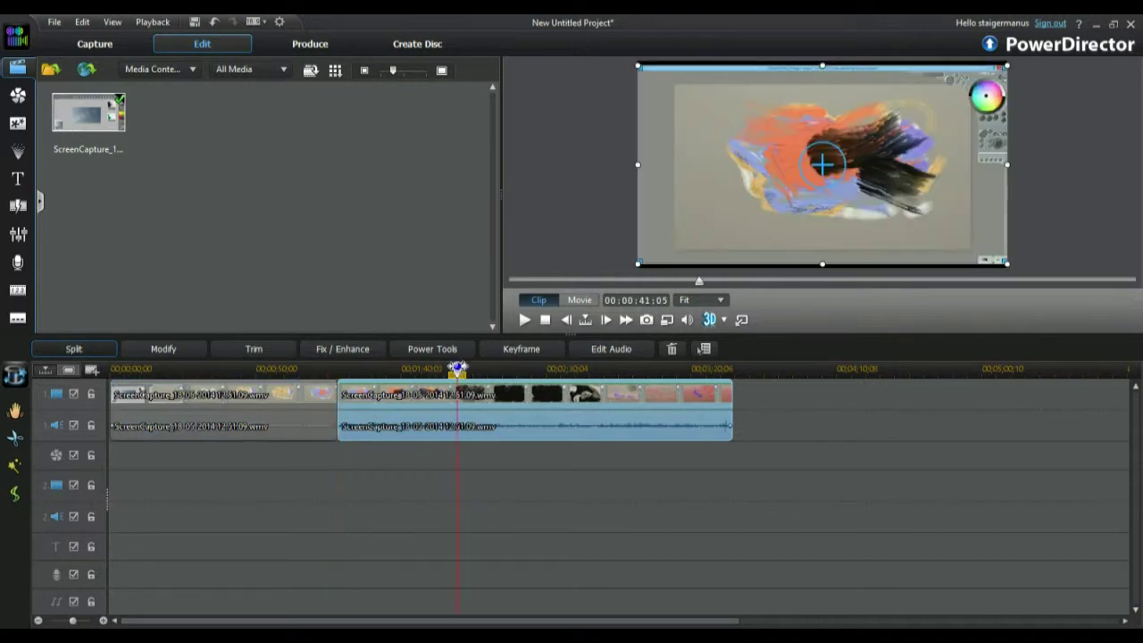
{"action": "left_click", "coordinate": [507, 369]}
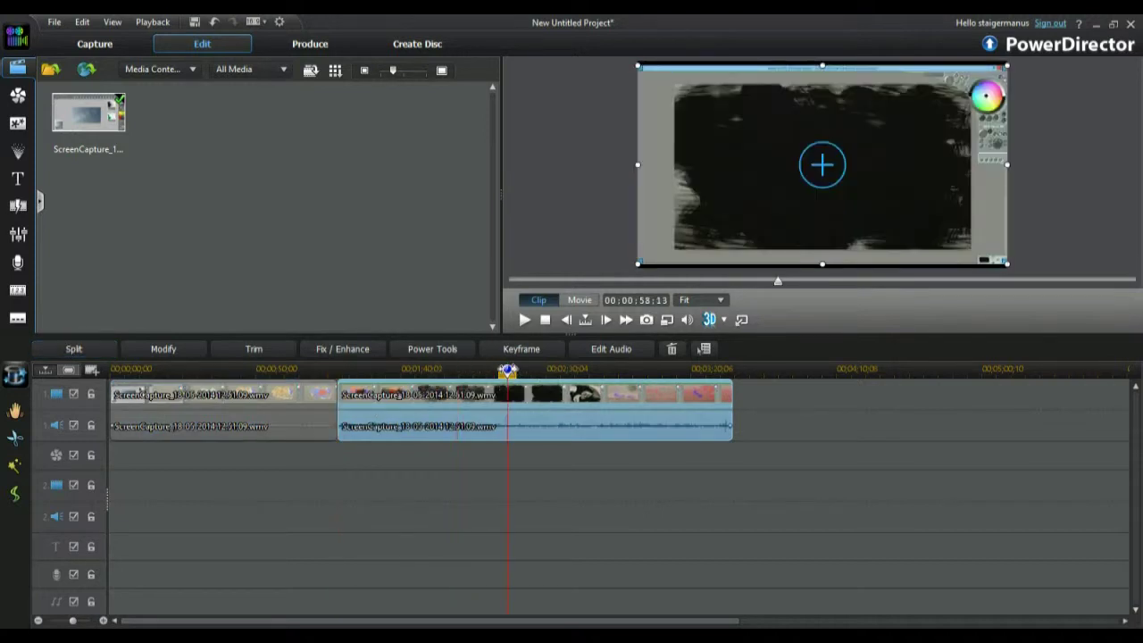
{"action": "key", "text": "space"}
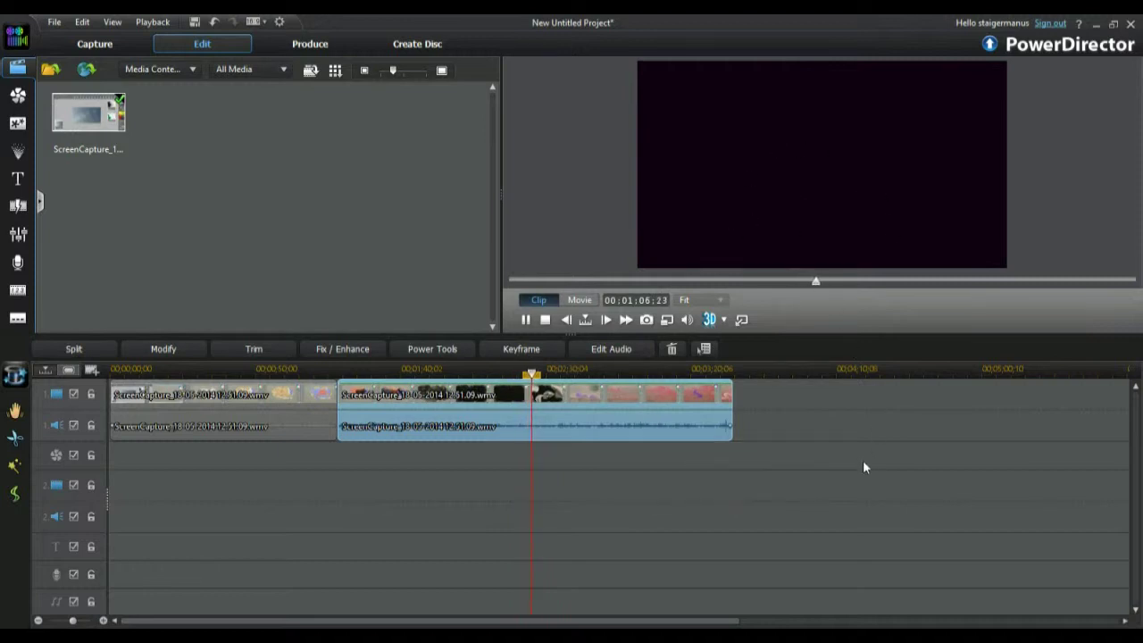
{"action": "key", "text": "space"}
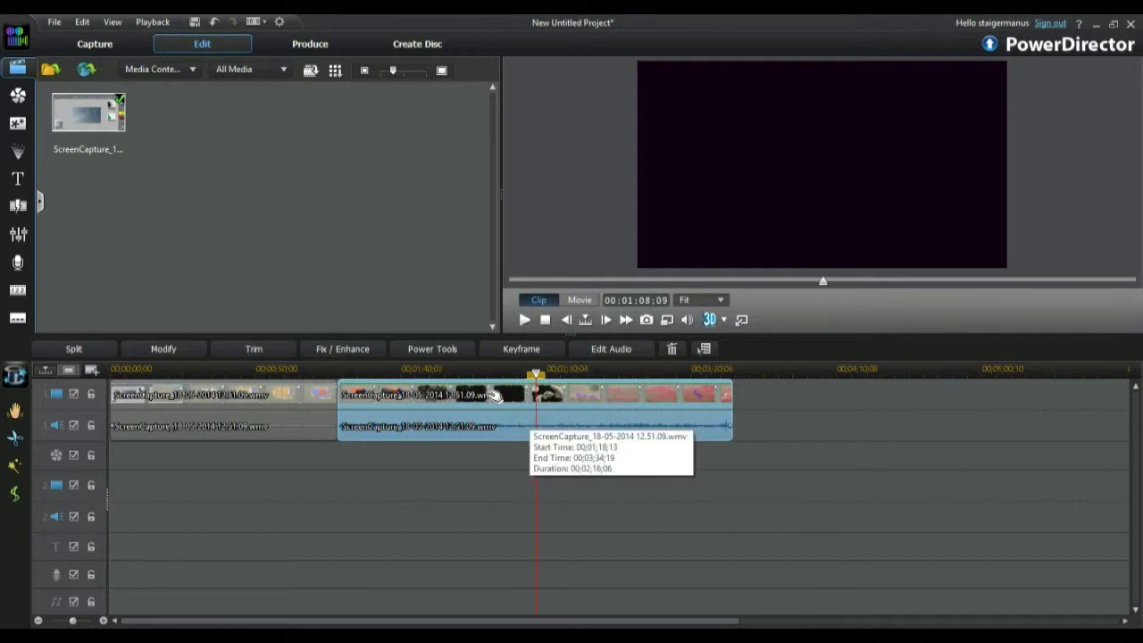
{"action": "left_click", "coordinate": [94, 348]}
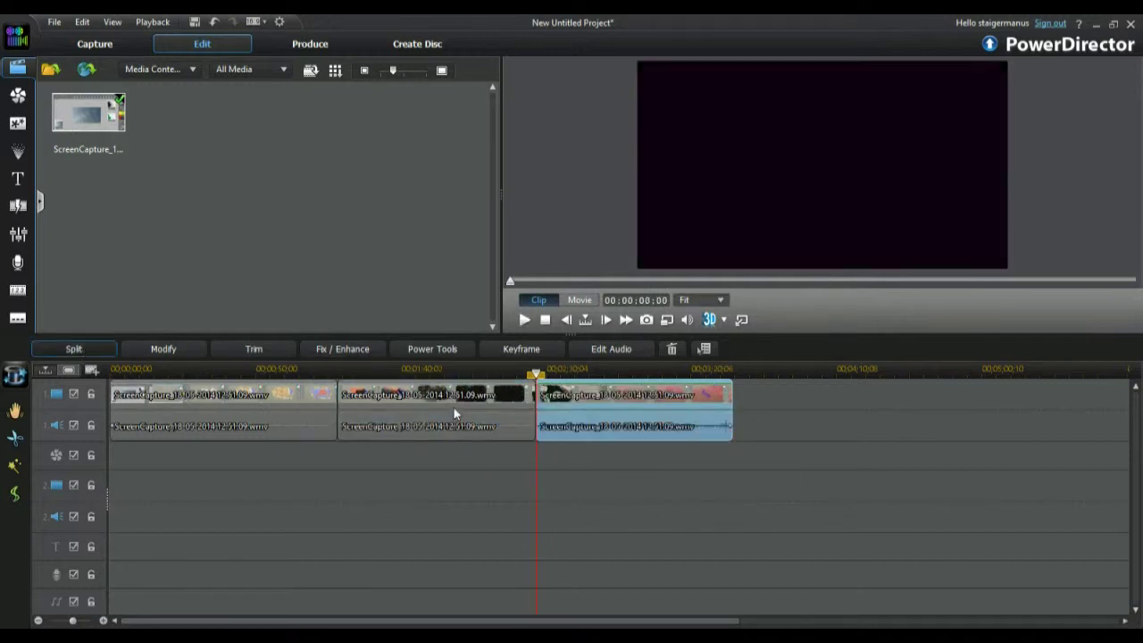
Step: Remove the first and last segments from the timeline, closing the gap before the middle segment
{"action": "left_click", "coordinate": [453, 397]}
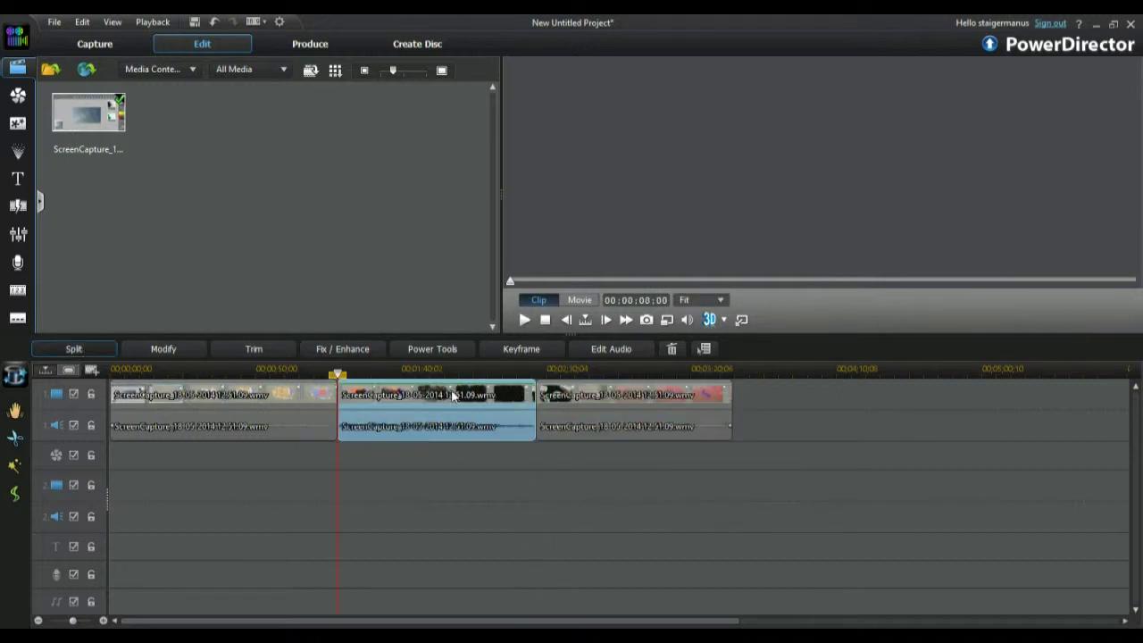
{"action": "left_click", "coordinate": [274, 398]}
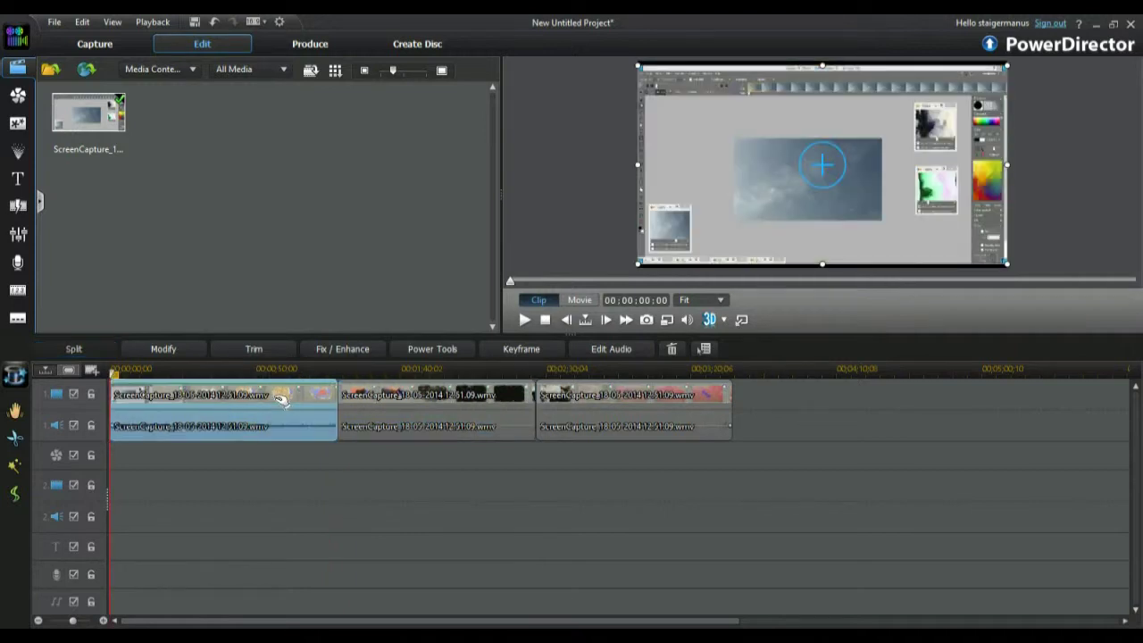
{"action": "key", "text": "Delete"}
{"action": "left_click", "coordinate": [455, 434]}
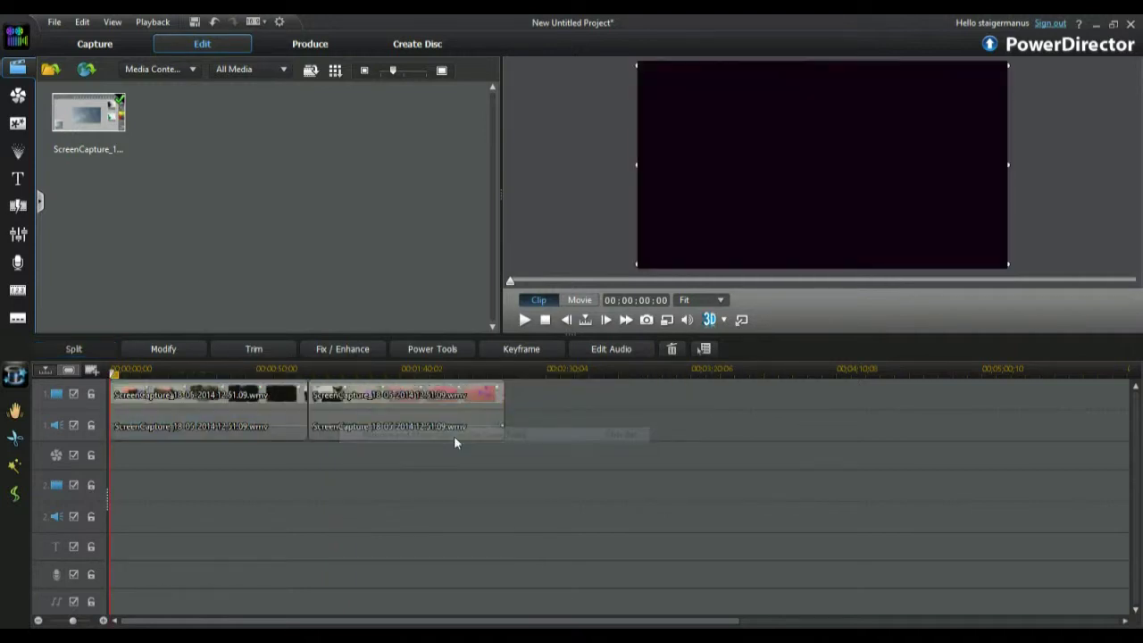
{"action": "left_click", "coordinate": [185, 395]}
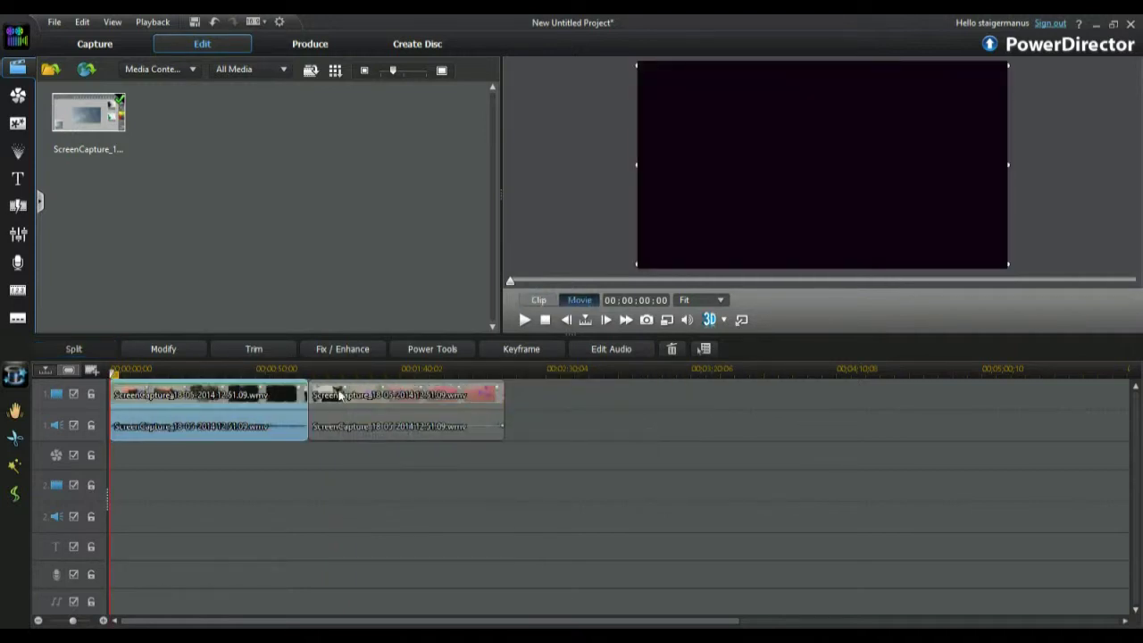
{"action": "left_click", "coordinate": [442, 396]}
{"action": "key", "text": "Delete"}
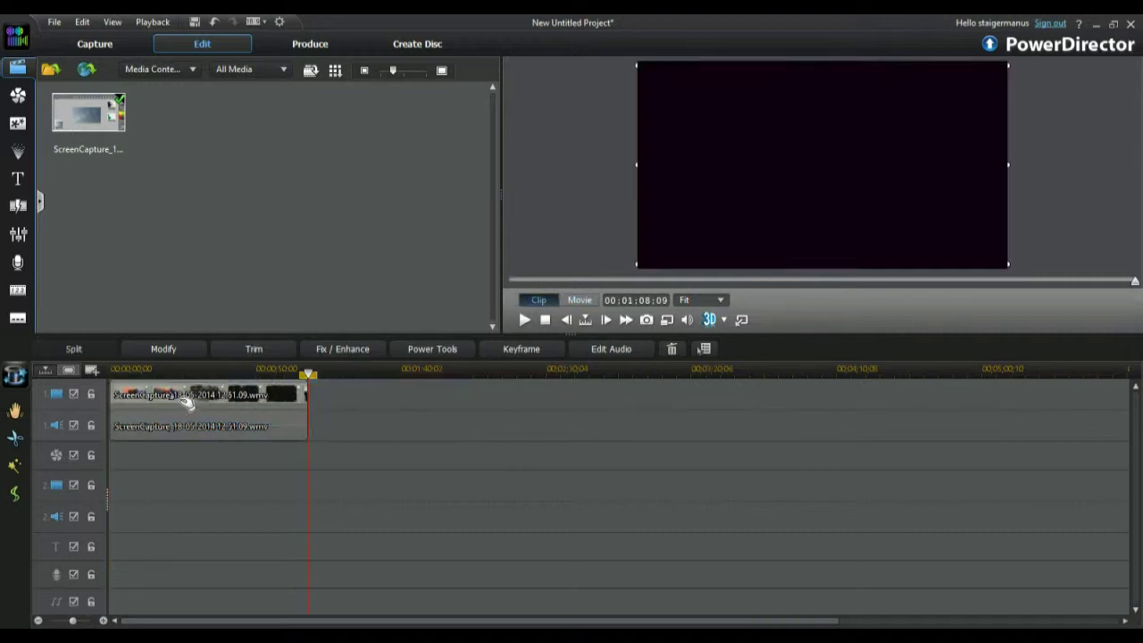
Step: Stretch the timeline scale to spread out the remaining clip and unlink its video from its audio
{"action": "left_click_drag", "start_coordinate": [174, 373], "coordinate": [571, 379]}
{"action": "left_click_drag", "start_coordinate": [443, 623], "coordinate": [247, 622]}
{"action": "left_click", "coordinate": [428, 370]}
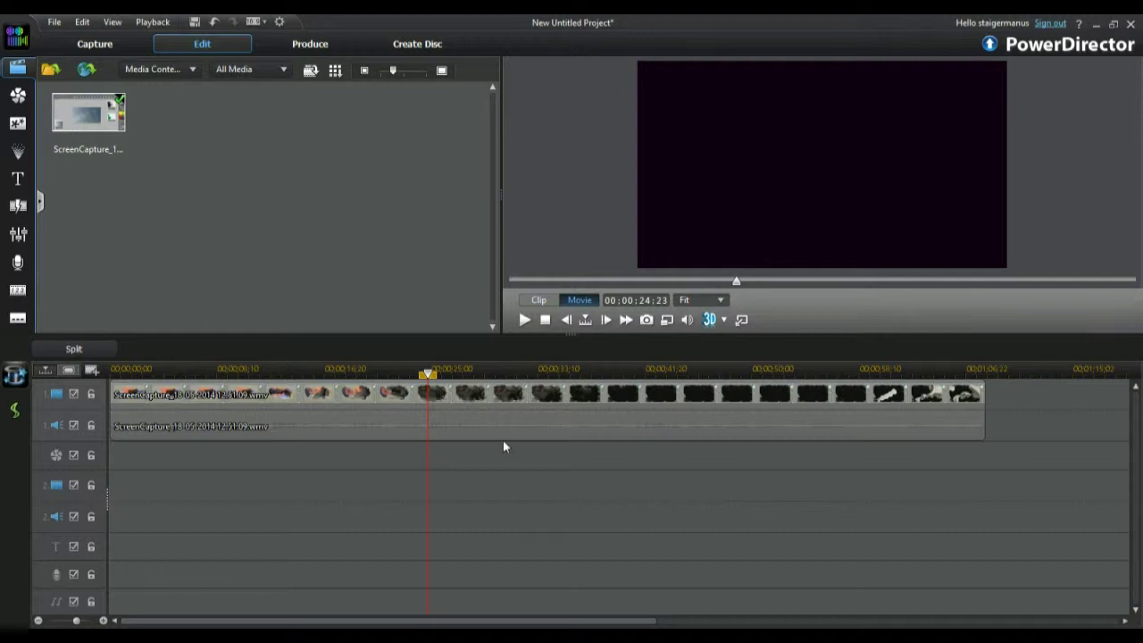
{"action": "left_click", "coordinate": [498, 412]}
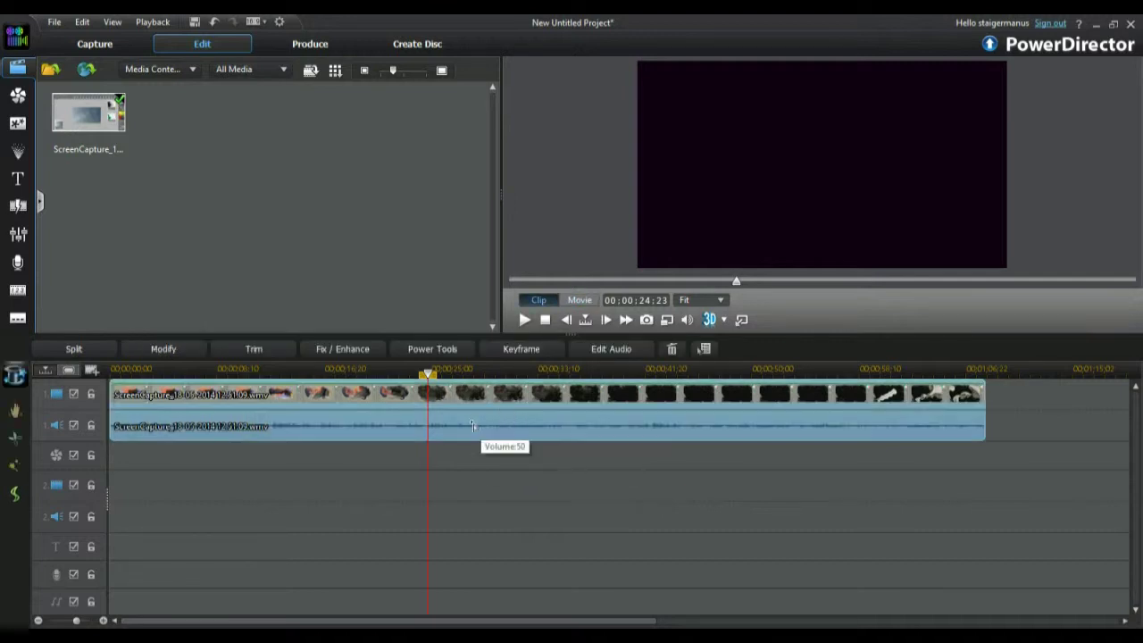
{"action": "right_click", "coordinate": [478, 422]}
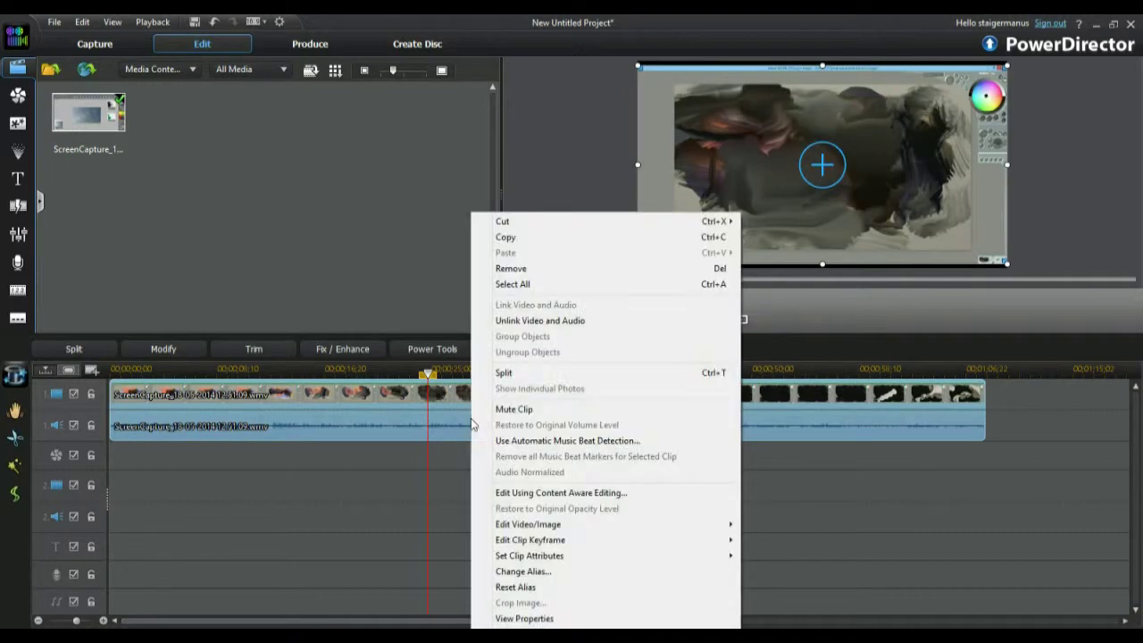
{"action": "left_click", "coordinate": [533, 321]}
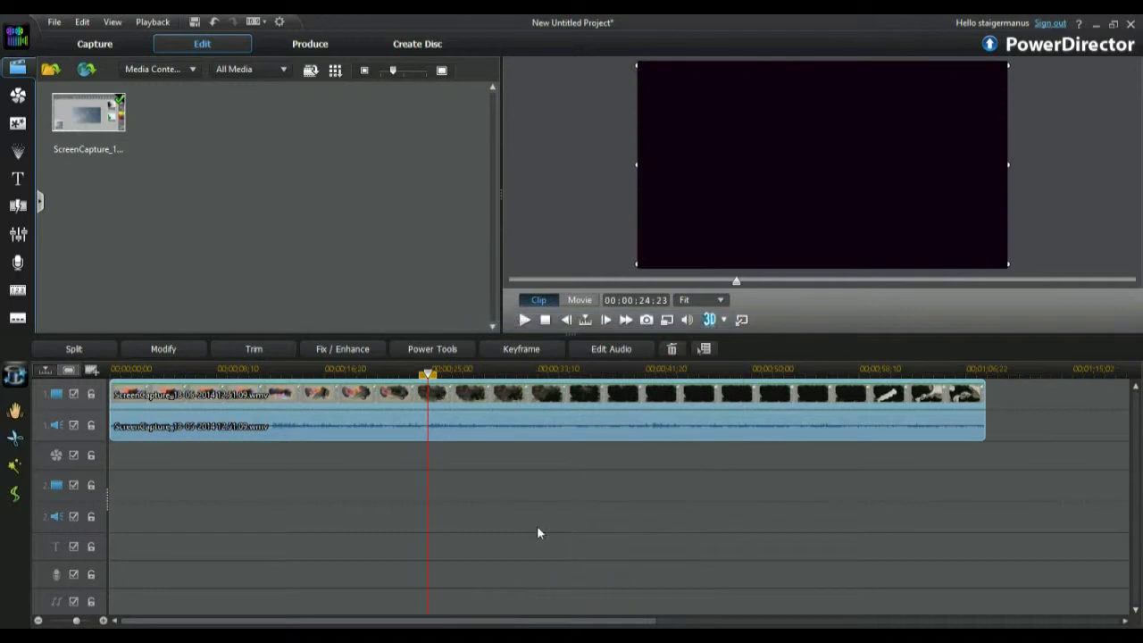
Step: Remove the unlinked audio from the first audio track, leaving the video in place
{"action": "left_click", "coordinate": [505, 435]}
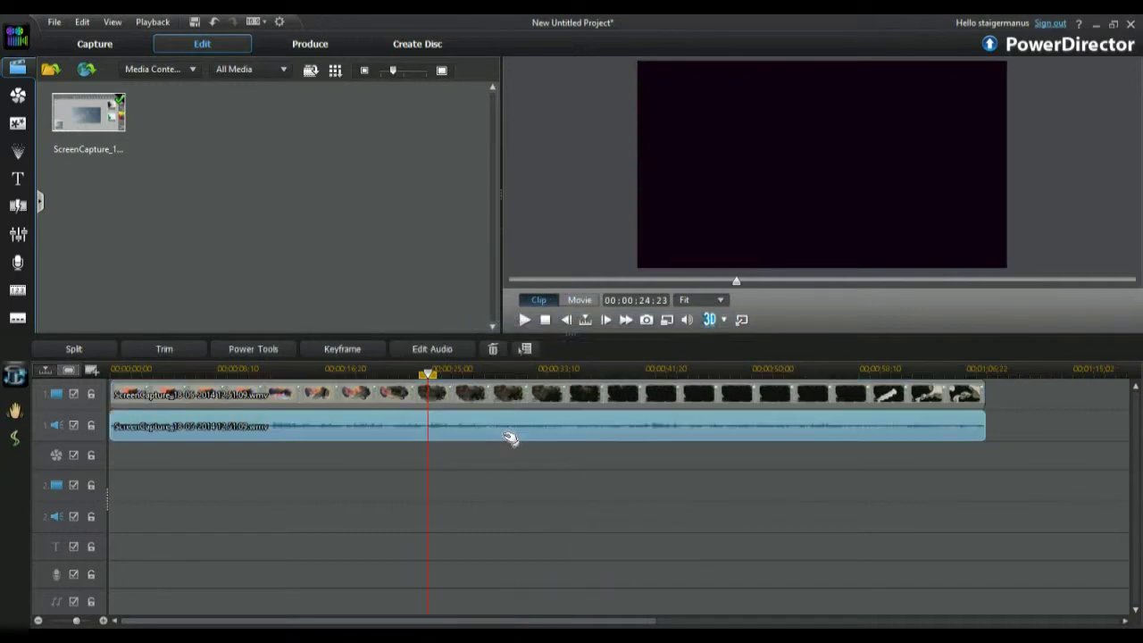
{"action": "key", "text": "Delete"}
{"action": "key", "text": "Up"}
{"action": "key", "text": "Up"}
{"action": "key", "text": "Up"}
{"action": "key", "text": "Return"}
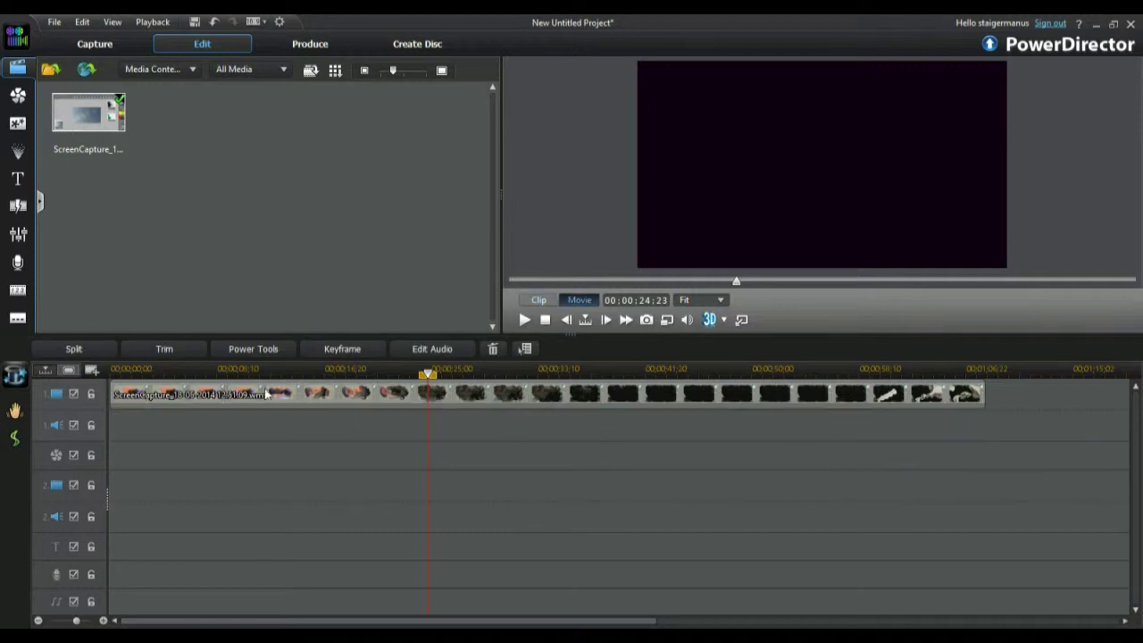
Step: Set the playhead to 00:00:09:20, look over the Produce output formats, and return to editing
{"action": "left_click", "coordinate": [232, 369]}
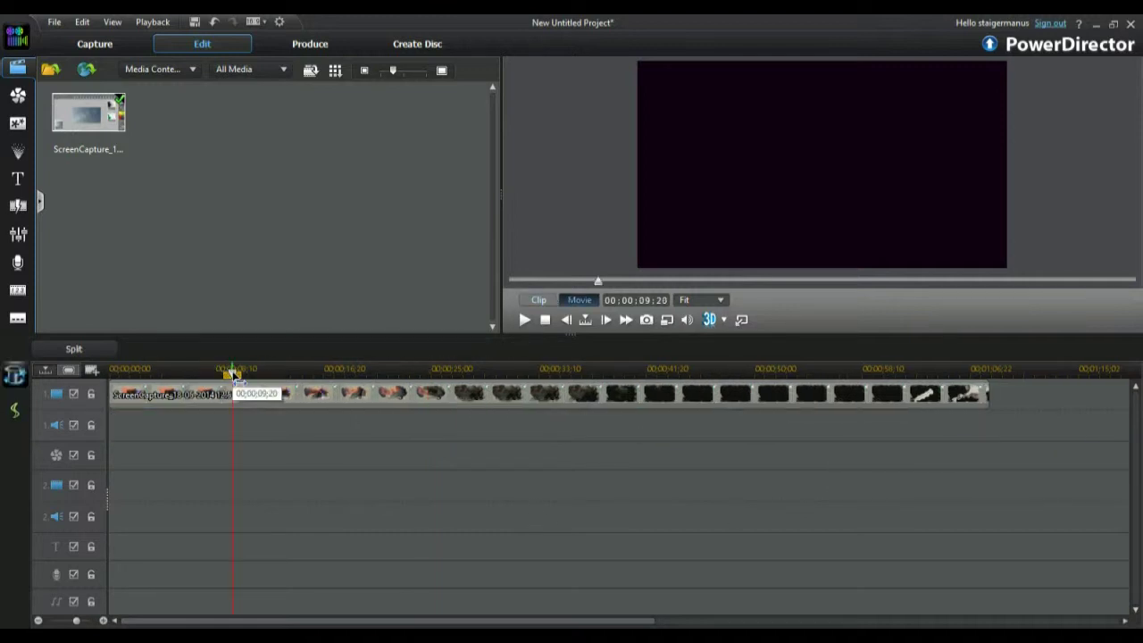
{"action": "left_click", "coordinate": [312, 46]}
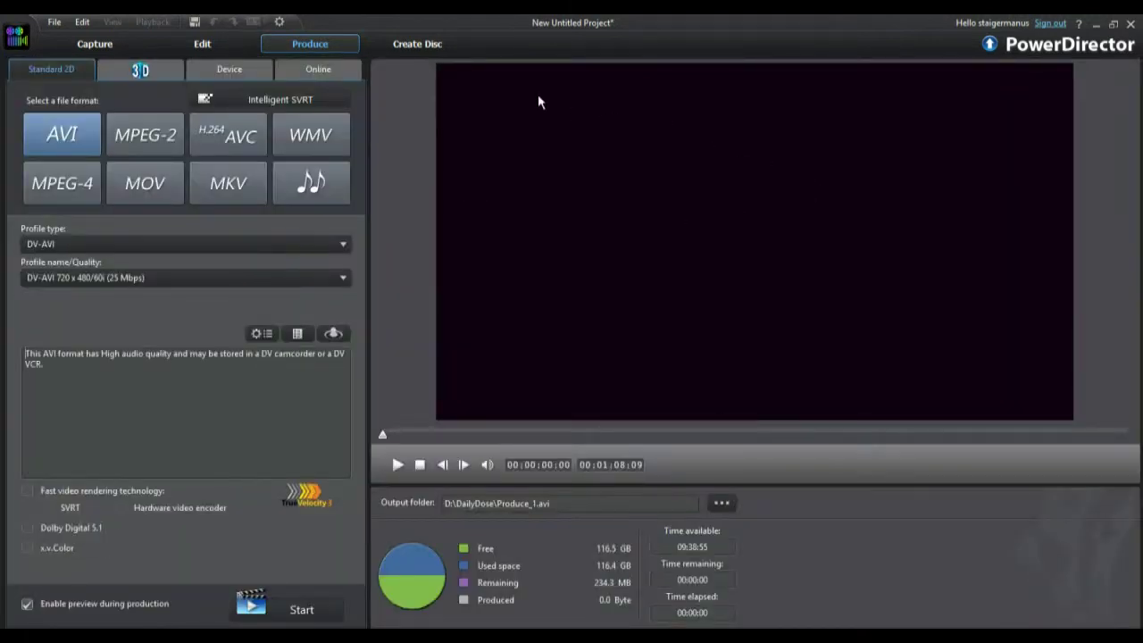
{"action": "left_click", "coordinate": [201, 43]}
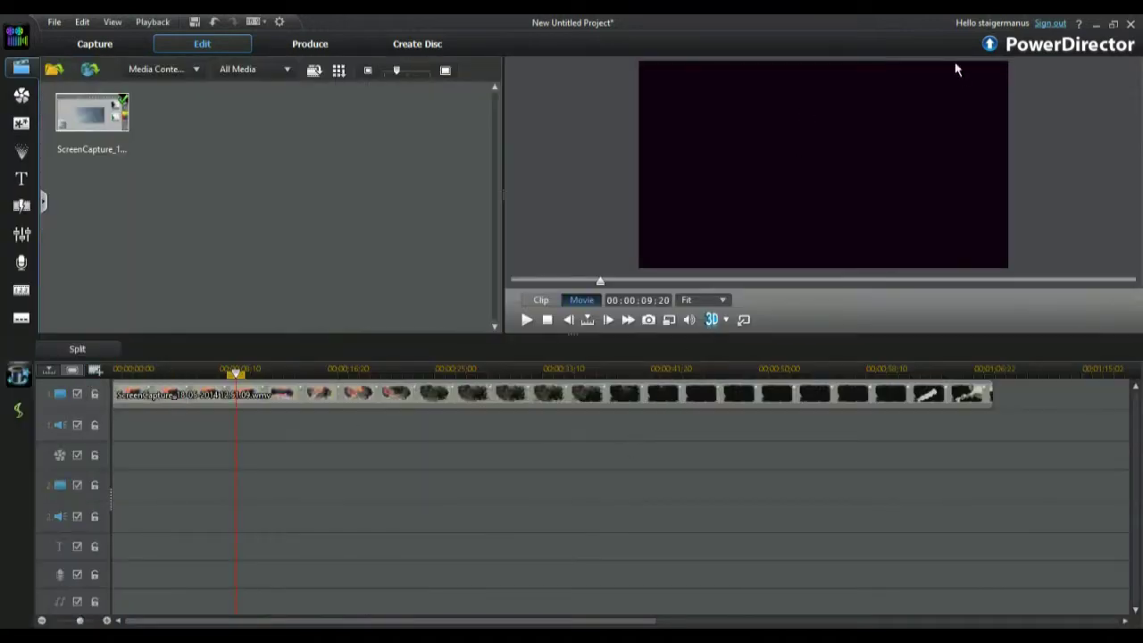
Step: Try shrinking the video clip in the preview from its upper-left corner, and undo the resize
{"action": "left_click", "coordinate": [703, 400]}
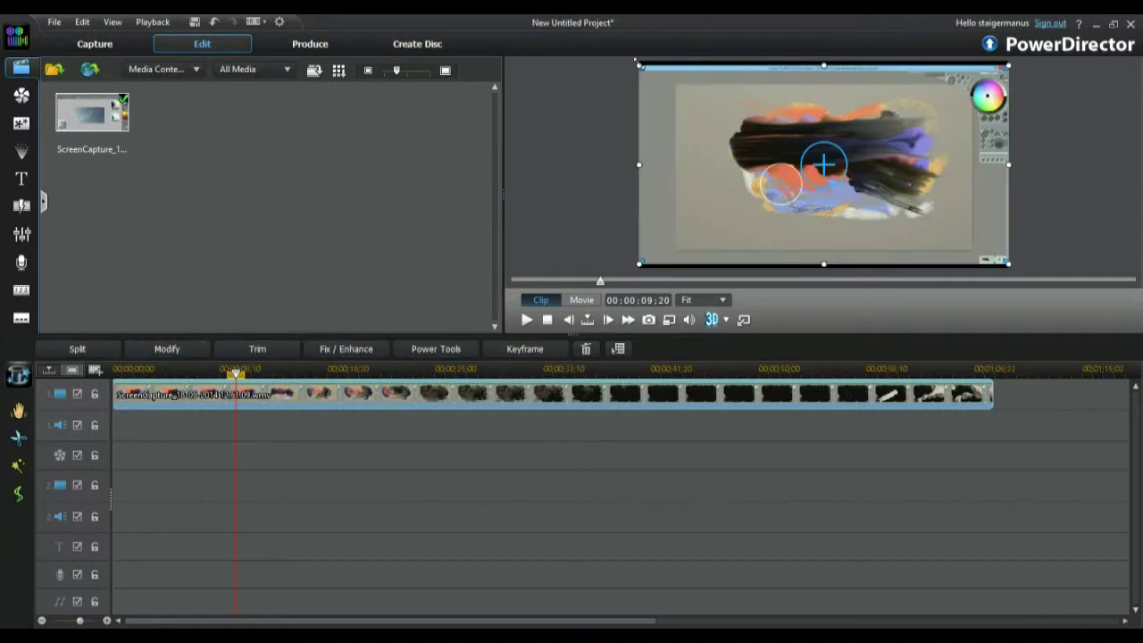
{"action": "left_click_drag", "start_coordinate": [640, 64], "coordinate": [737, 118]}
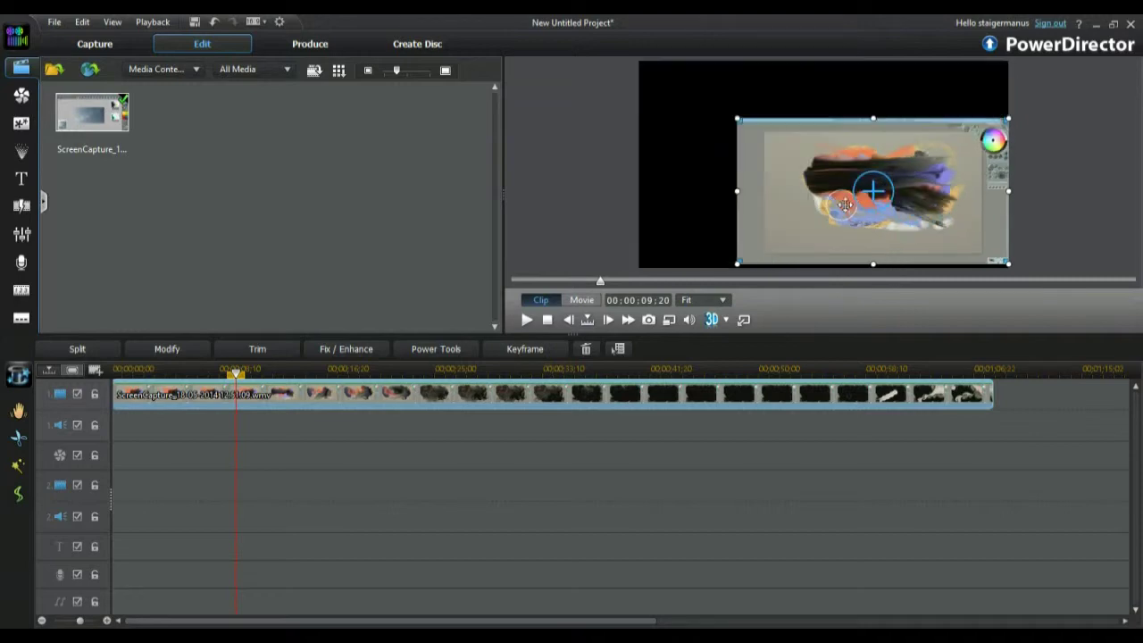
{"action": "key", "text": "ctrl+z"}
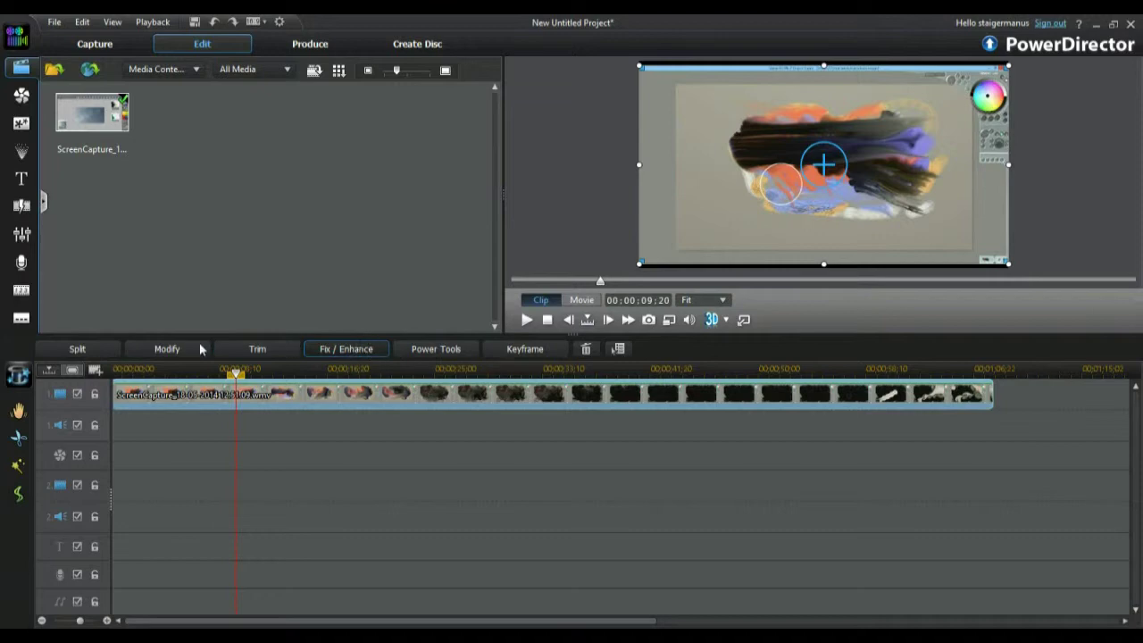
Step: Examine the clip's Fix / Enhance settings, its PiP Designer properties, and the available masks
{"action": "left_click", "coordinate": [346, 349]}
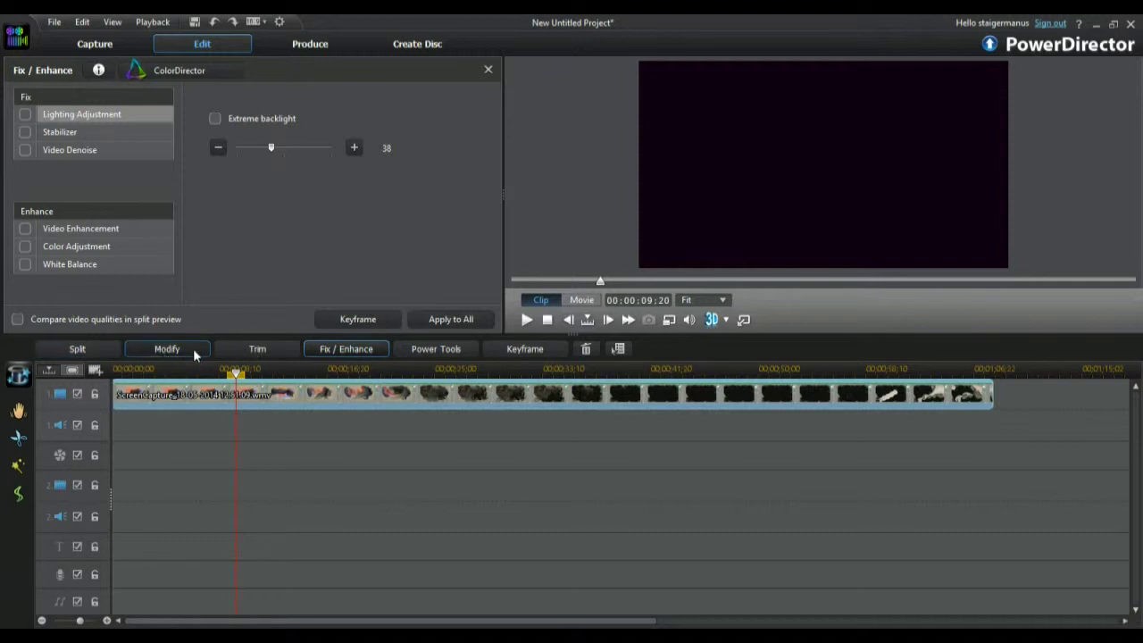
{"action": "left_click", "coordinate": [231, 352]}
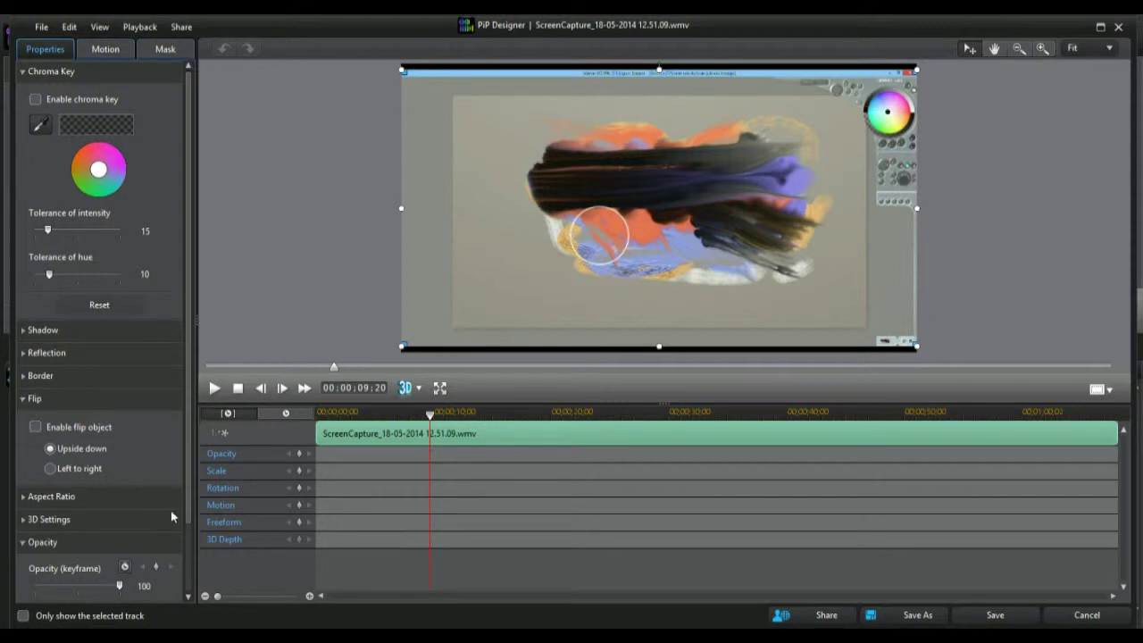
{"action": "left_click_drag", "start_coordinate": [188, 497], "coordinate": [177, 98]}
{"action": "left_click", "coordinate": [169, 50]}
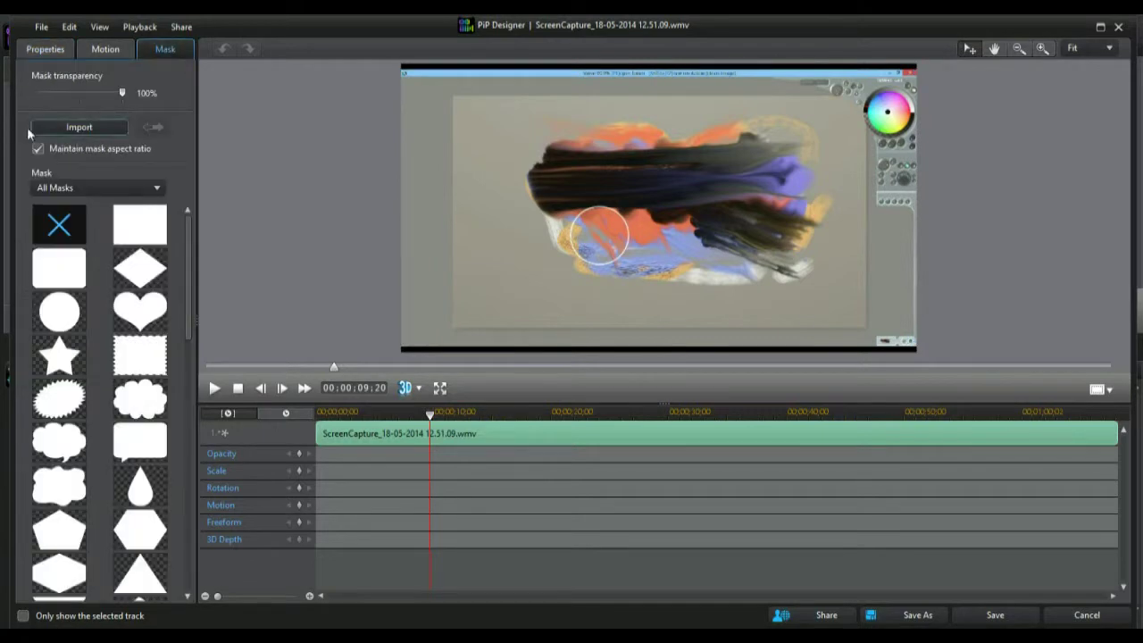
Step: Look through the PiP Designer's masks, motion paths and properties, and return from the Fix / Enhance settings to the media library
{"action": "scroll", "coordinate": [184, 332], "scroll_direction": "down", "scroll_amount": 10}
{"action": "scroll", "coordinate": [174, 266], "scroll_direction": "up", "scroll_amount": 10}
{"action": "left_click", "coordinate": [103, 50]}
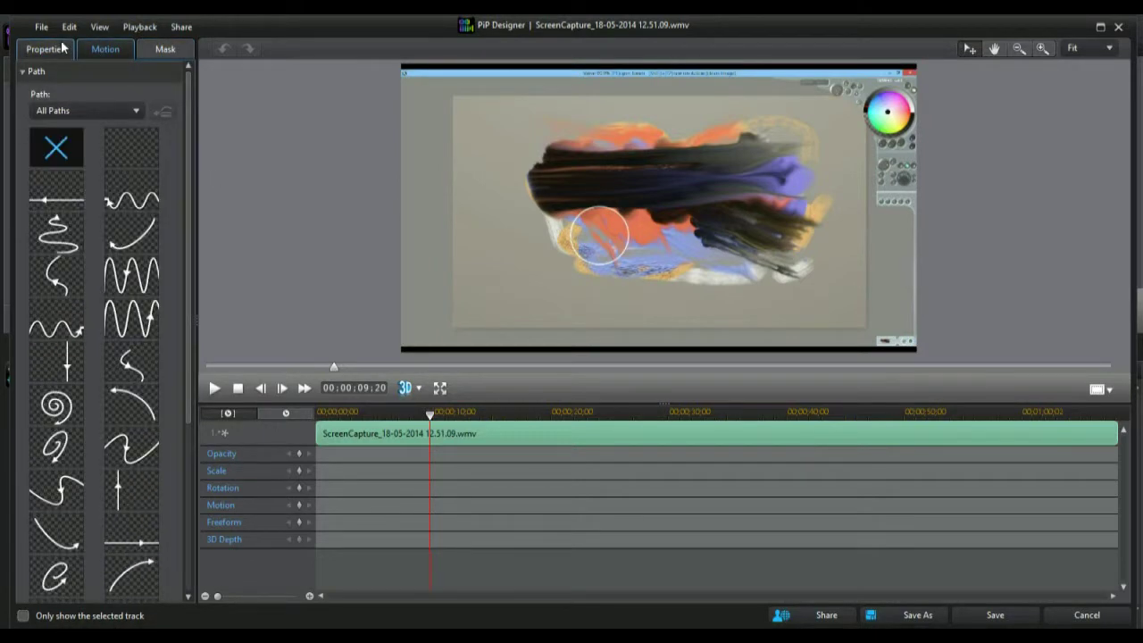
{"action": "left_click", "coordinate": [45, 50]}
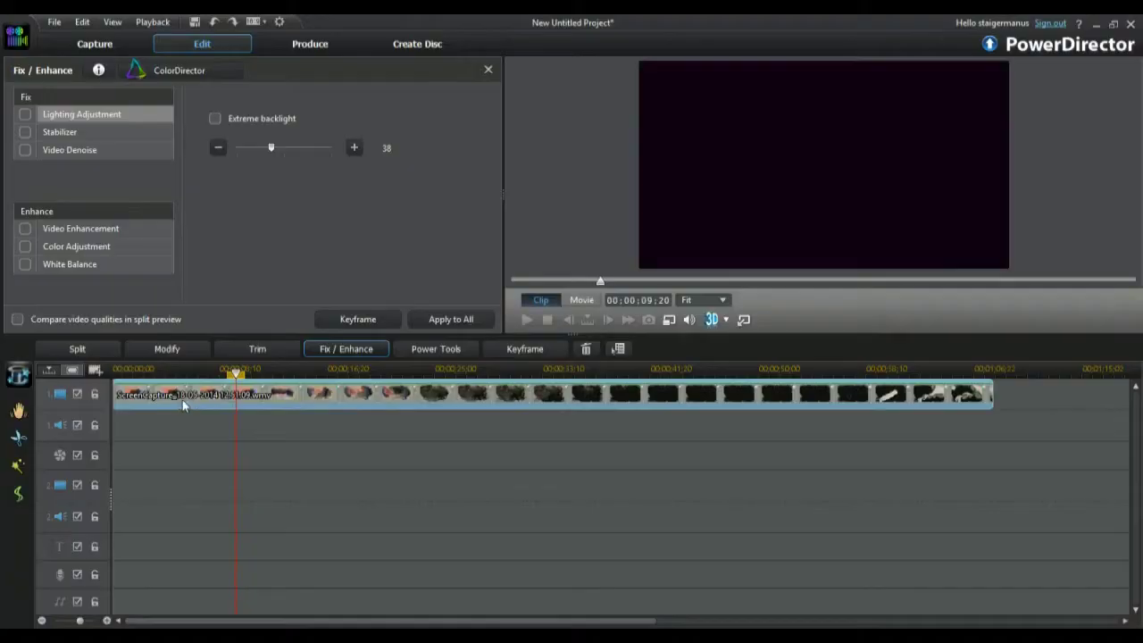
{"action": "left_click", "coordinate": [490, 69]}
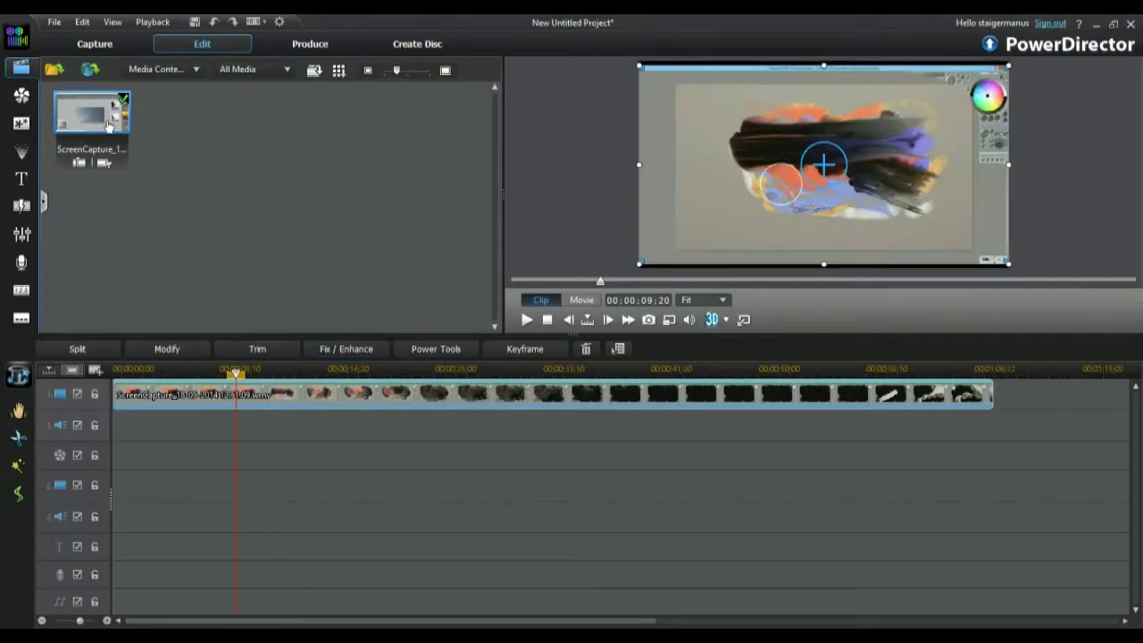
Step: Browse the PiP objects, the particle effects, and the Style and Visual video effects, and return to the imported screen capture
{"action": "left_click", "coordinate": [22, 123]}
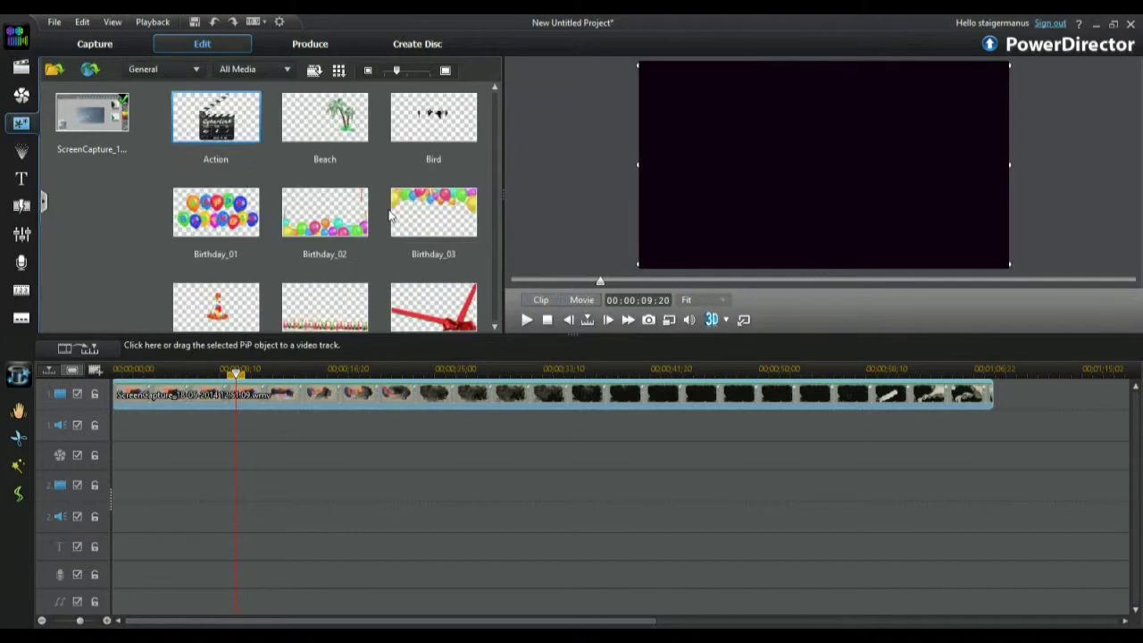
{"action": "left_click", "coordinate": [22, 153]}
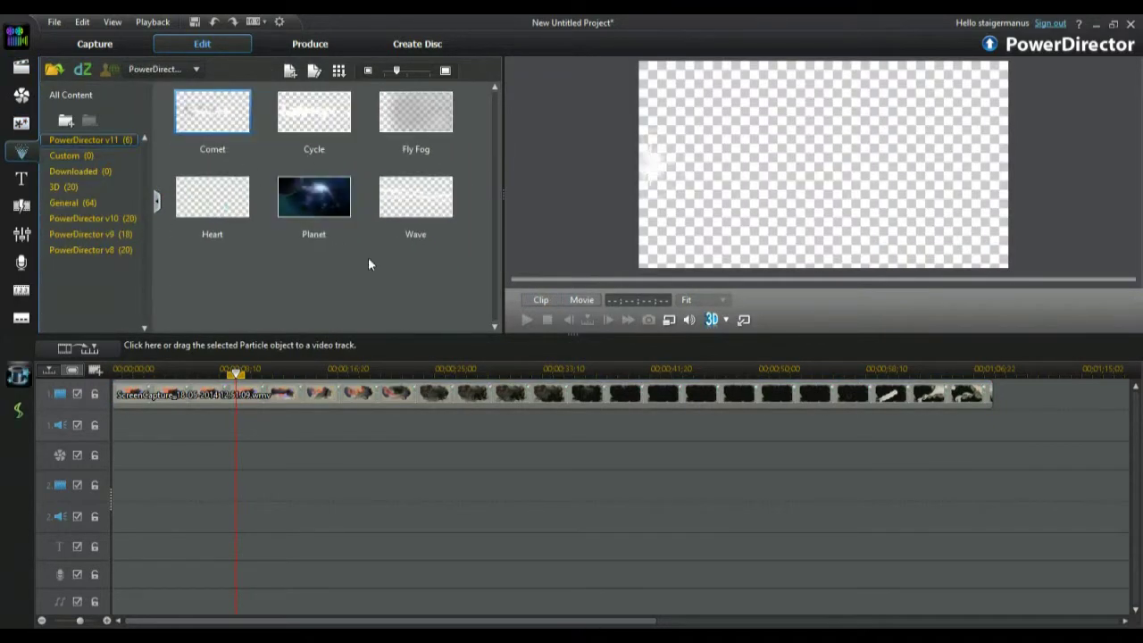
{"action": "left_click", "coordinate": [22, 95]}
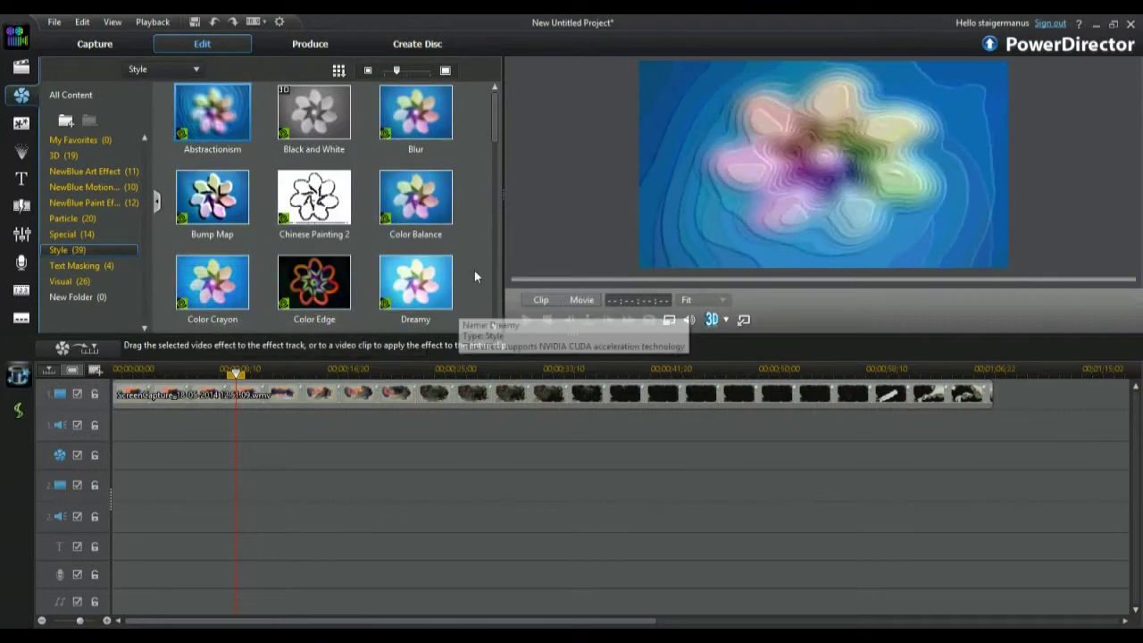
{"action": "left_click", "coordinate": [72, 282]}
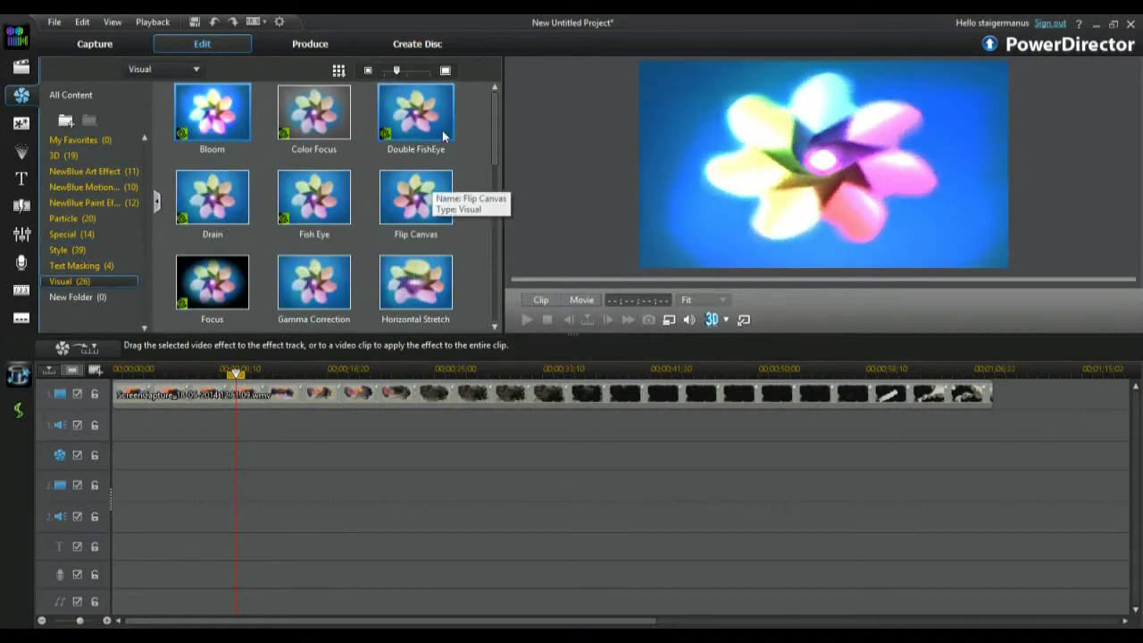
{"action": "left_click", "coordinate": [21, 66]}
{"action": "left_click", "coordinate": [85, 99]}
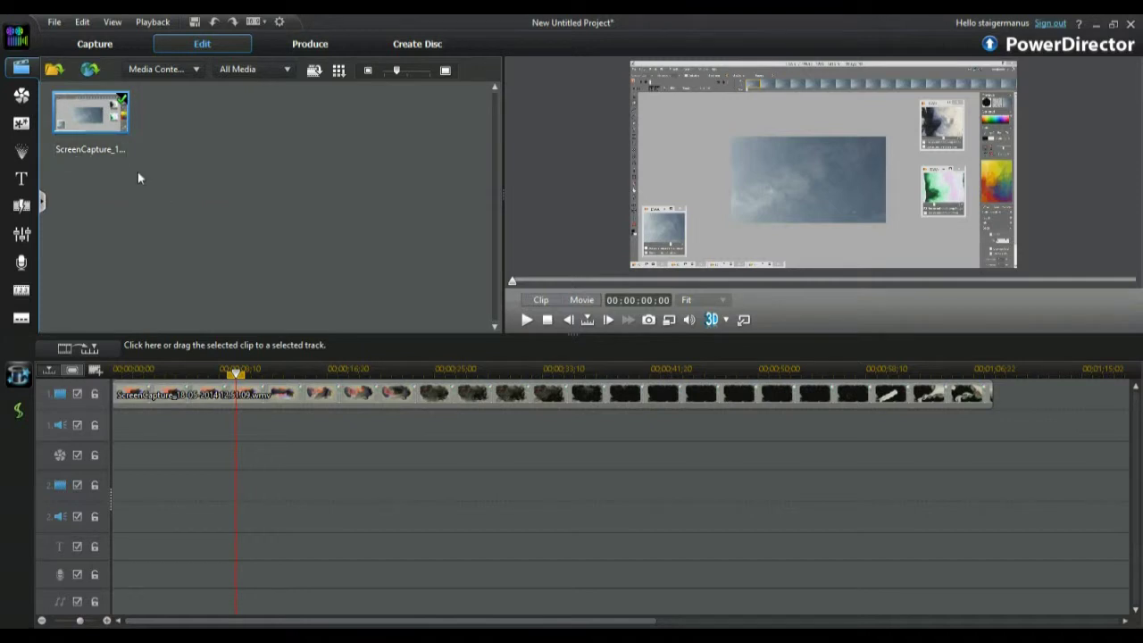
Step: Preview the library's screen capture full screen, play part of it, and reselect the clip on the first video track
{"action": "left_click_drag", "start_coordinate": [78, 111], "coordinate": [757, 172]}
{"action": "key", "text": "alt+Tab"}
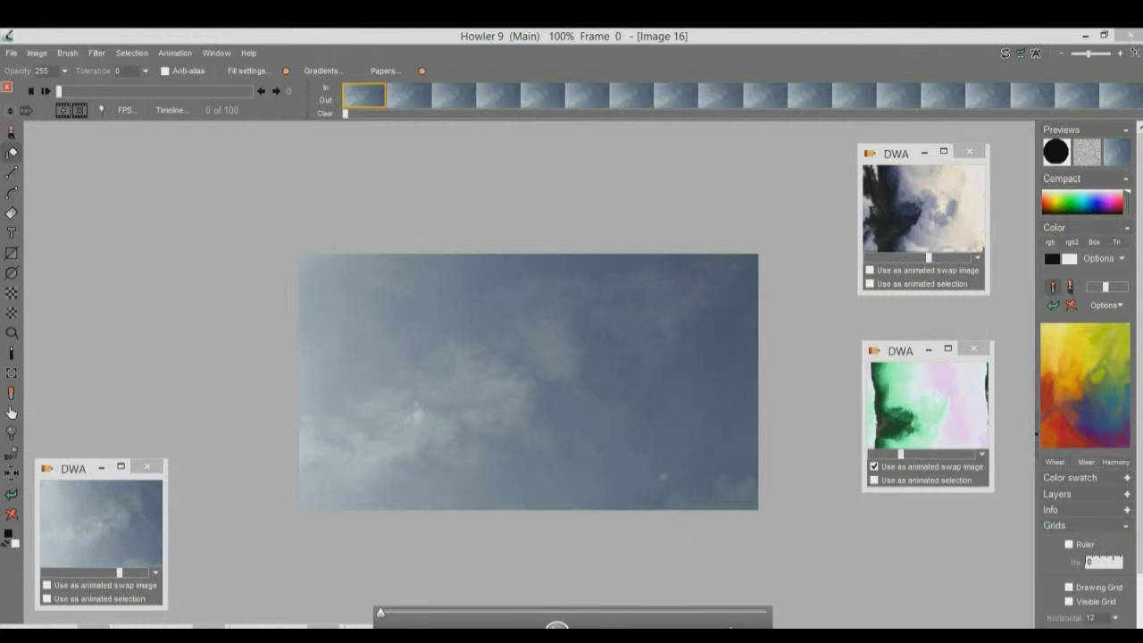
{"action": "key", "text": "alt+Tab"}
{"action": "left_click", "coordinate": [89, 115]}
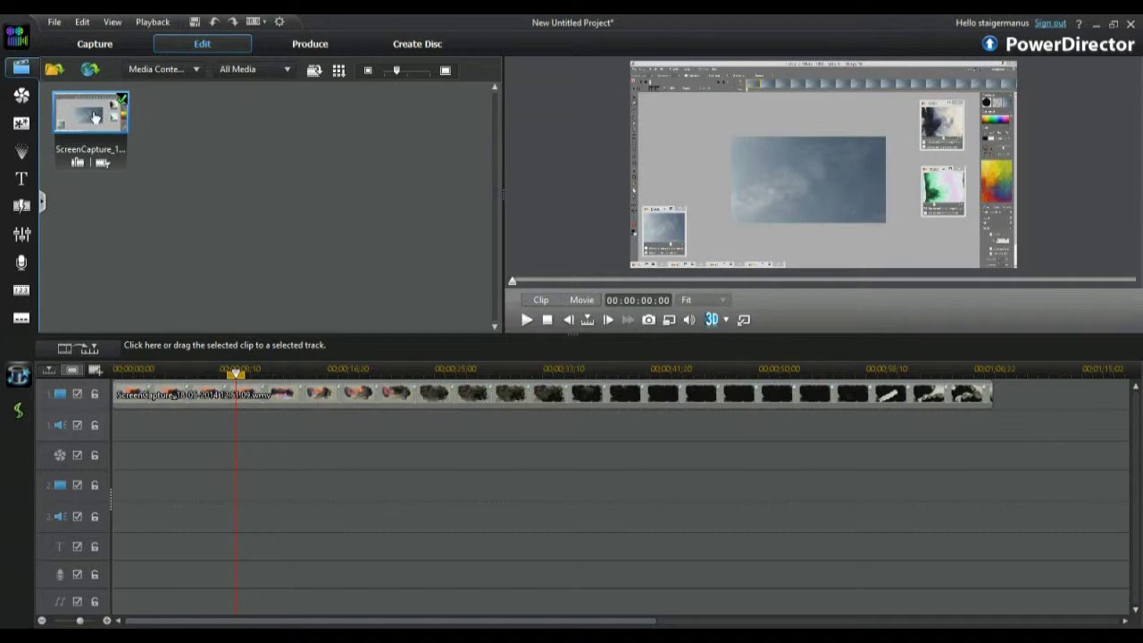
{"action": "key", "text": "space"}
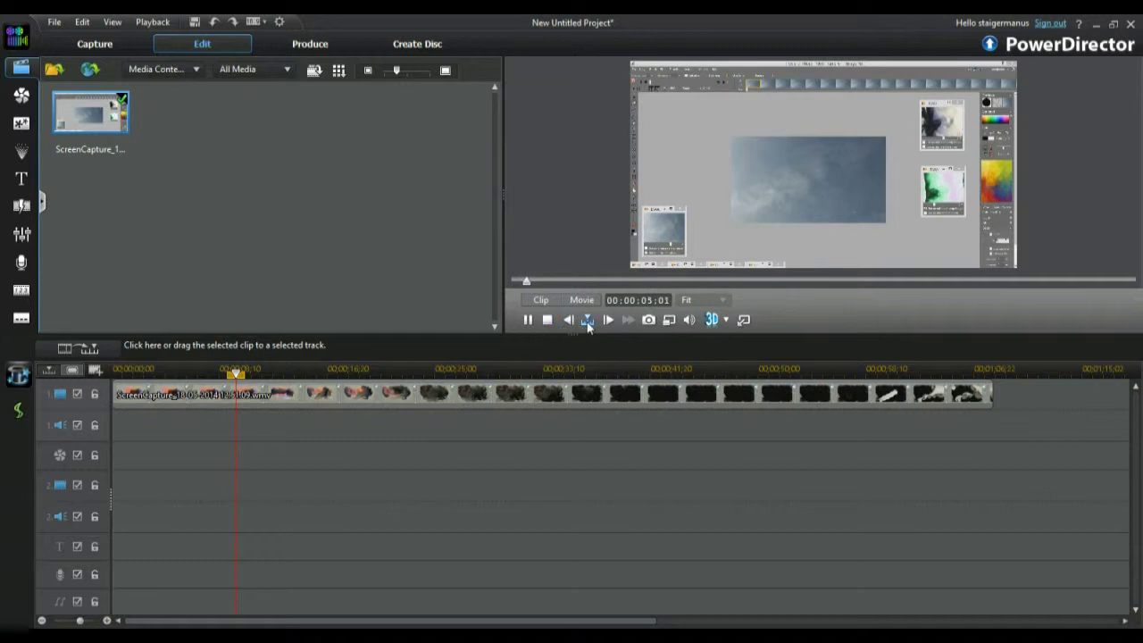
{"action": "left_click", "coordinate": [535, 282]}
{"action": "left_click", "coordinate": [548, 319]}
{"action": "mouse_move", "coordinate": [106, 145]}
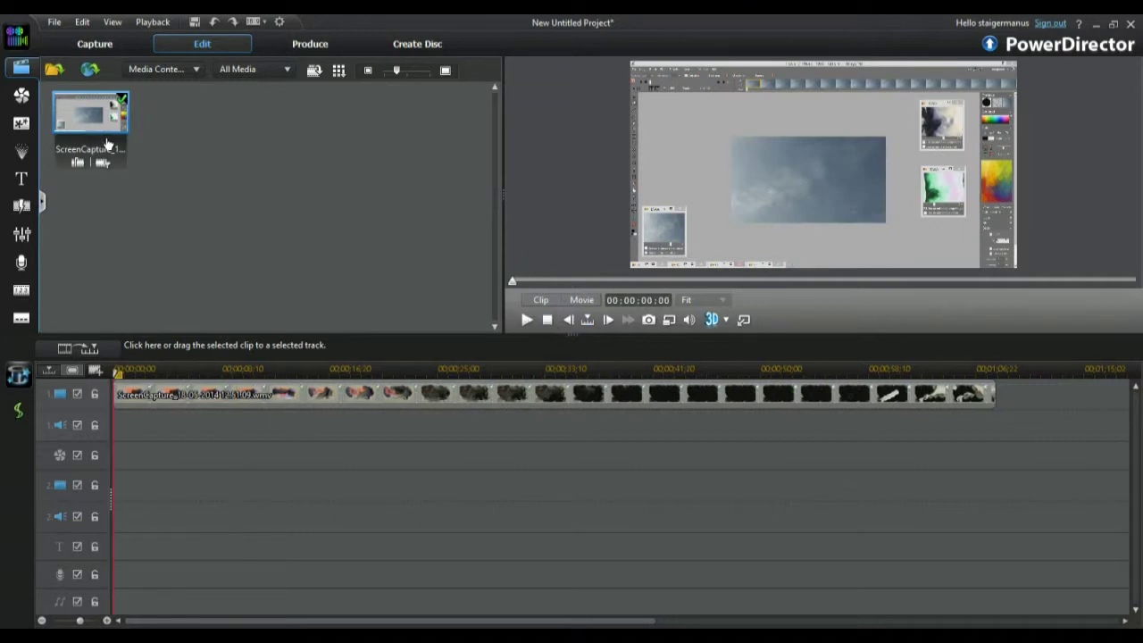
{"action": "left_click", "coordinate": [338, 399]}
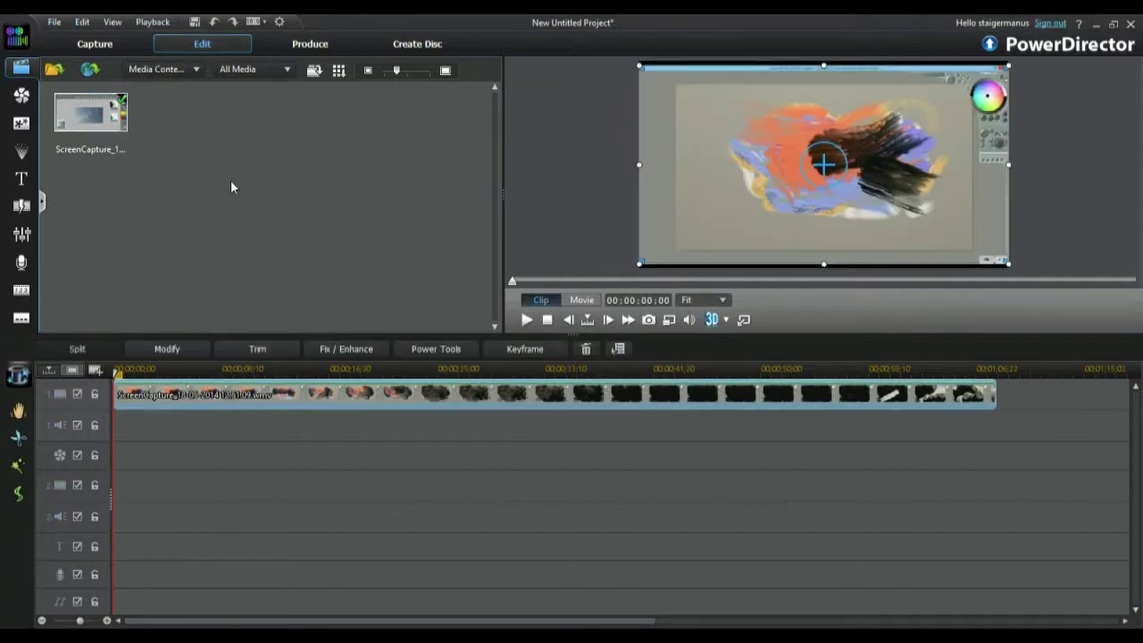
Step: Open the program's help in an enlarged window and search it for "crop"
{"action": "key", "text": "F1"}
{"action": "left_click_drag", "start_coordinate": [868, 40], "coordinate": [190, 54]}
{"action": "left_click_drag", "start_coordinate": [460, 358], "coordinate": [1035, 582]}
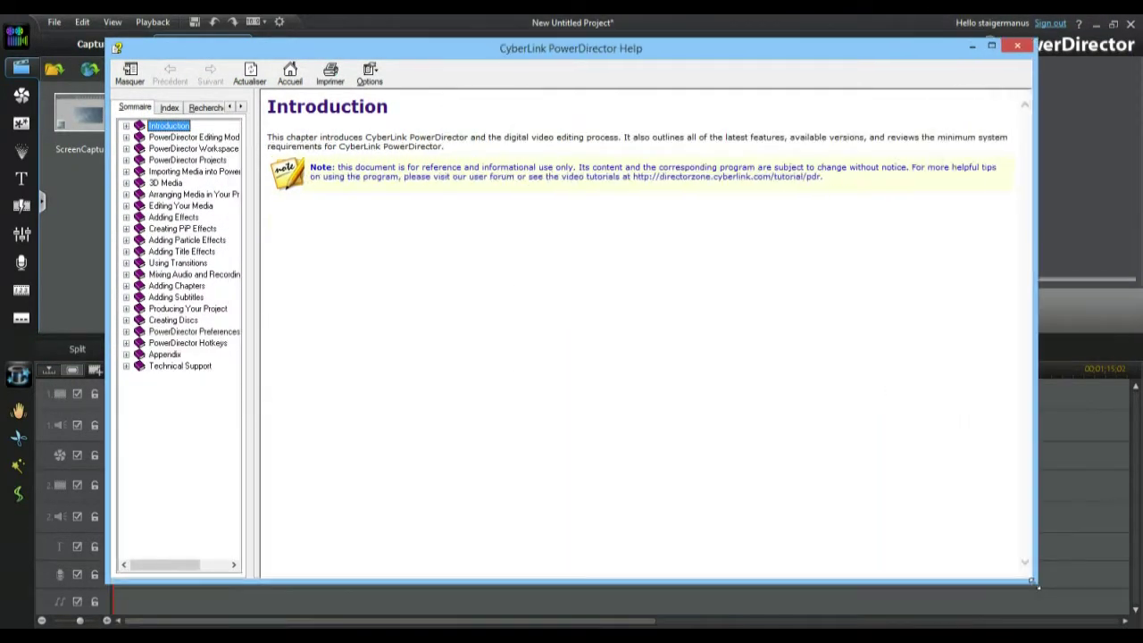
{"action": "left_click", "coordinate": [206, 108]}
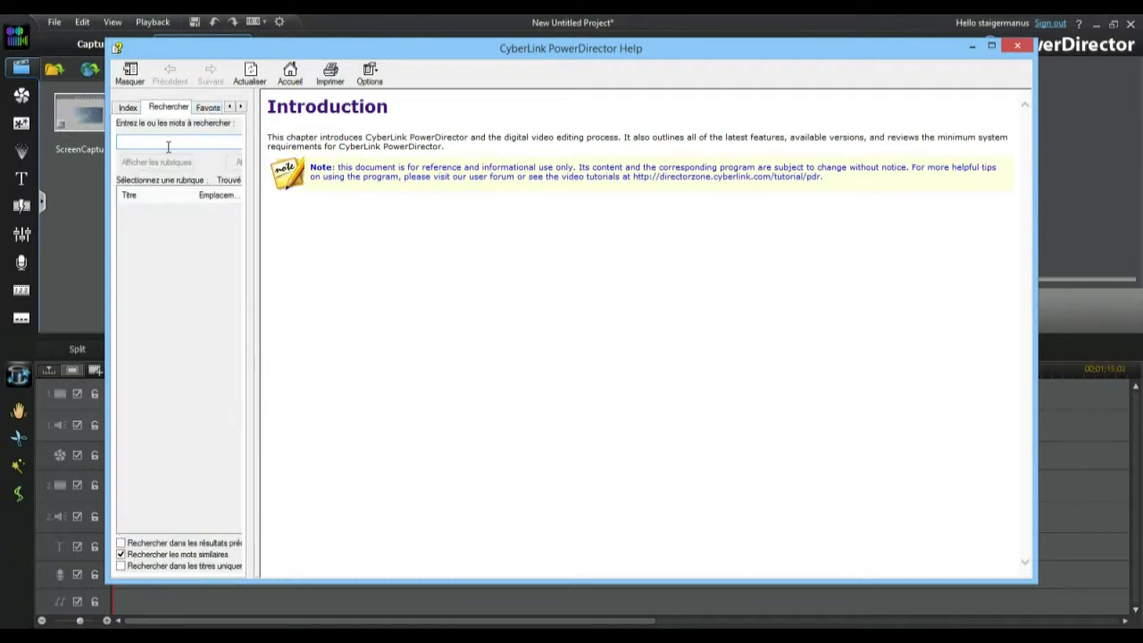
{"action": "type", "text": "crop"}
{"action": "left_click", "coordinate": [157, 162]}
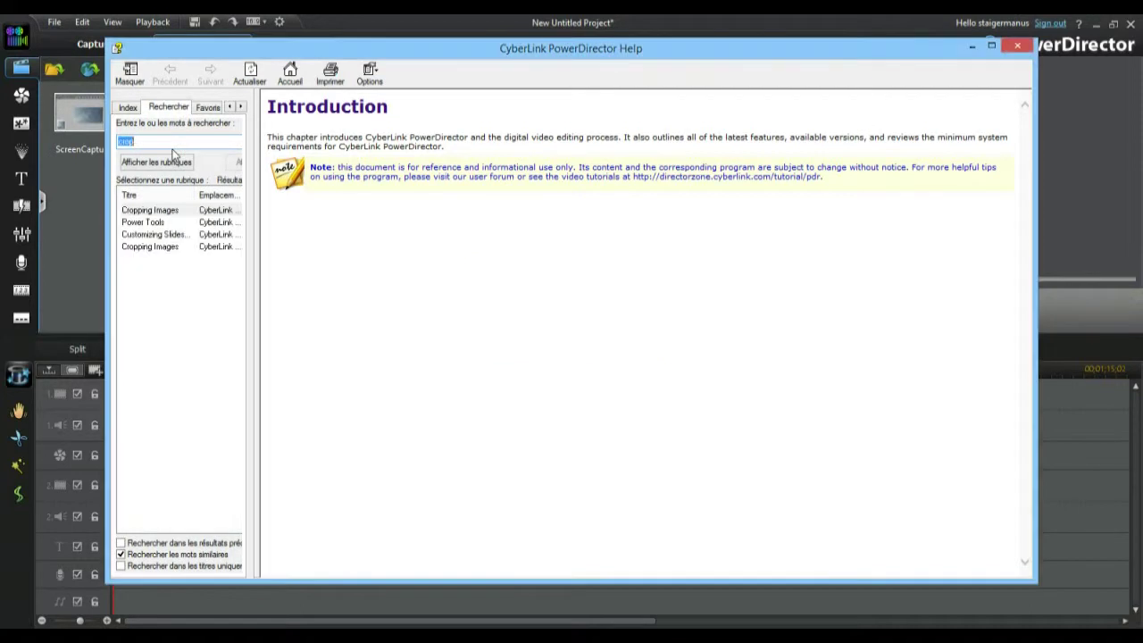
Step: Read the Cropping Images and Power Tools help topics on cropping, and close the help
{"action": "left_click_drag", "start_coordinate": [256, 259], "coordinate": [543, 259]}
{"action": "left_click", "coordinate": [147, 223]}
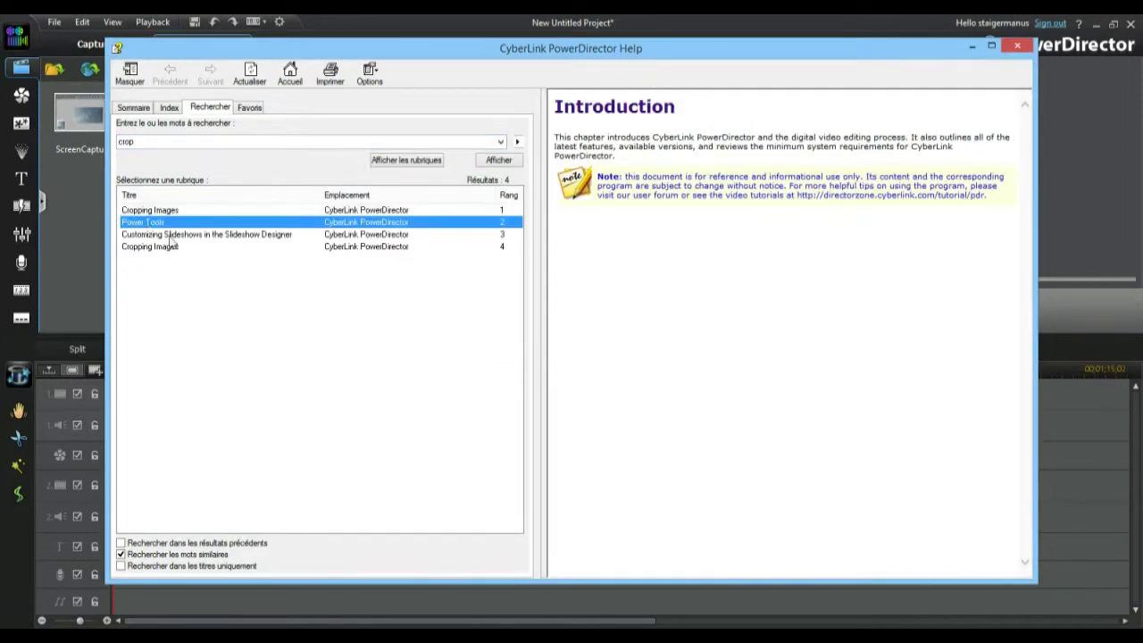
{"action": "left_click", "coordinate": [139, 249]}
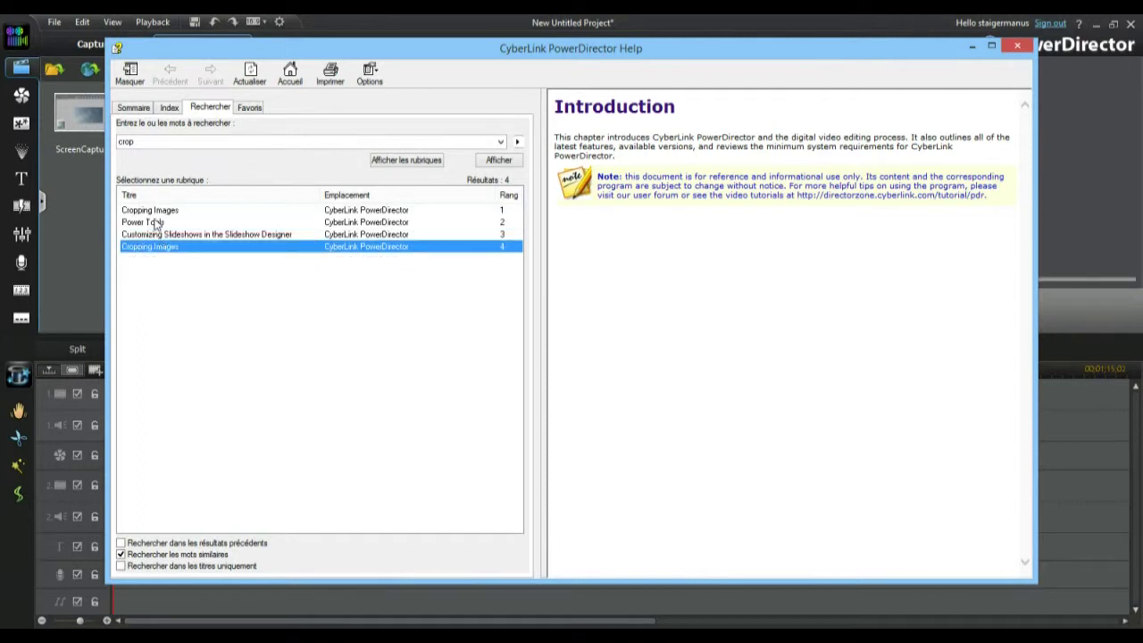
{"action": "left_click", "coordinate": [157, 223]}
{"action": "left_click", "coordinate": [163, 212]}
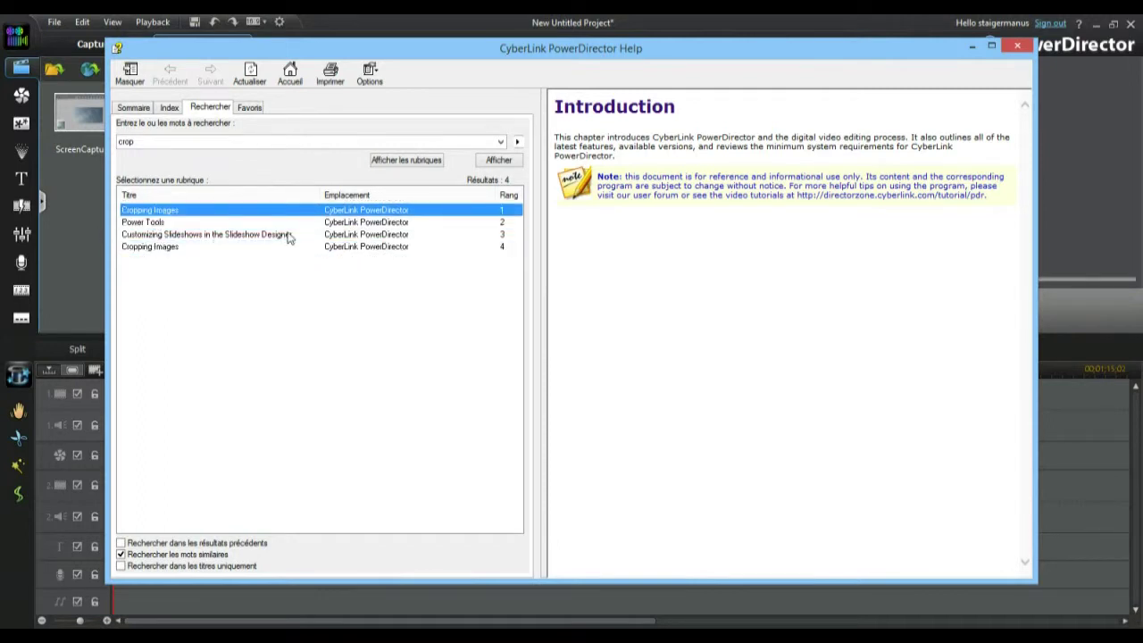
{"action": "double_click", "coordinate": [186, 251]}
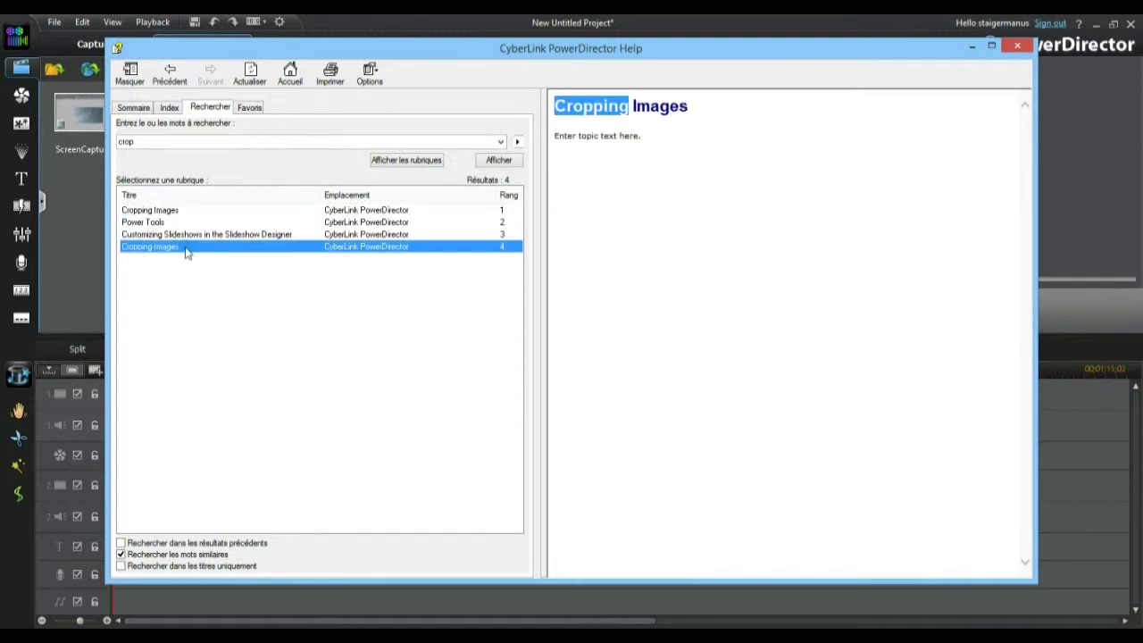
{"action": "double_click", "coordinate": [180, 213]}
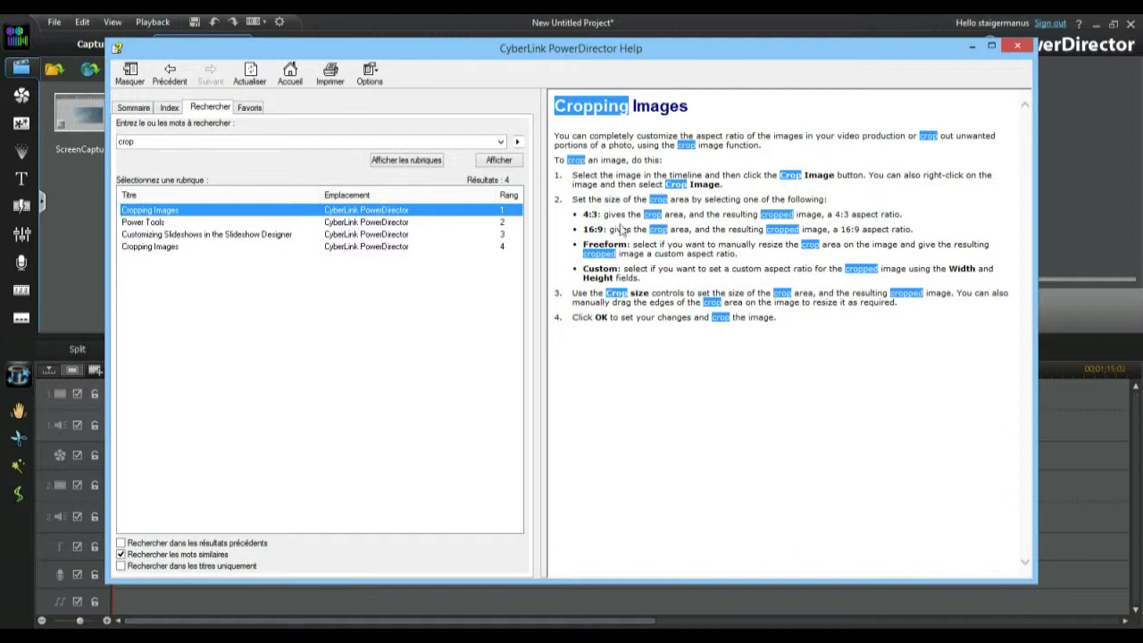
{"action": "left_click", "coordinate": [153, 224]}
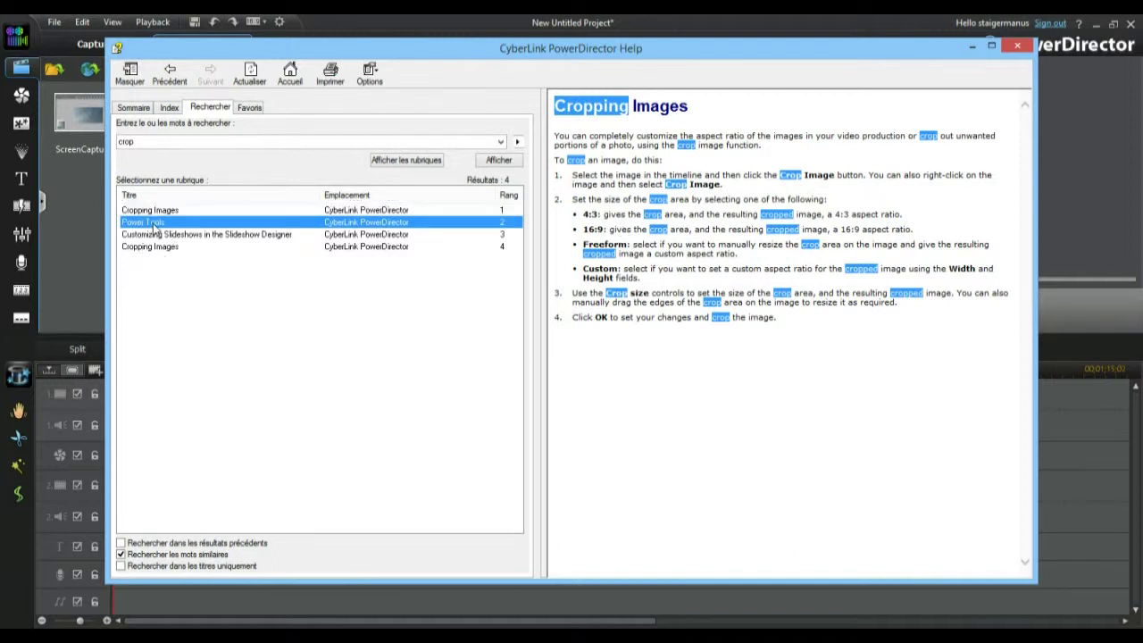
{"action": "double_click", "coordinate": [154, 224]}
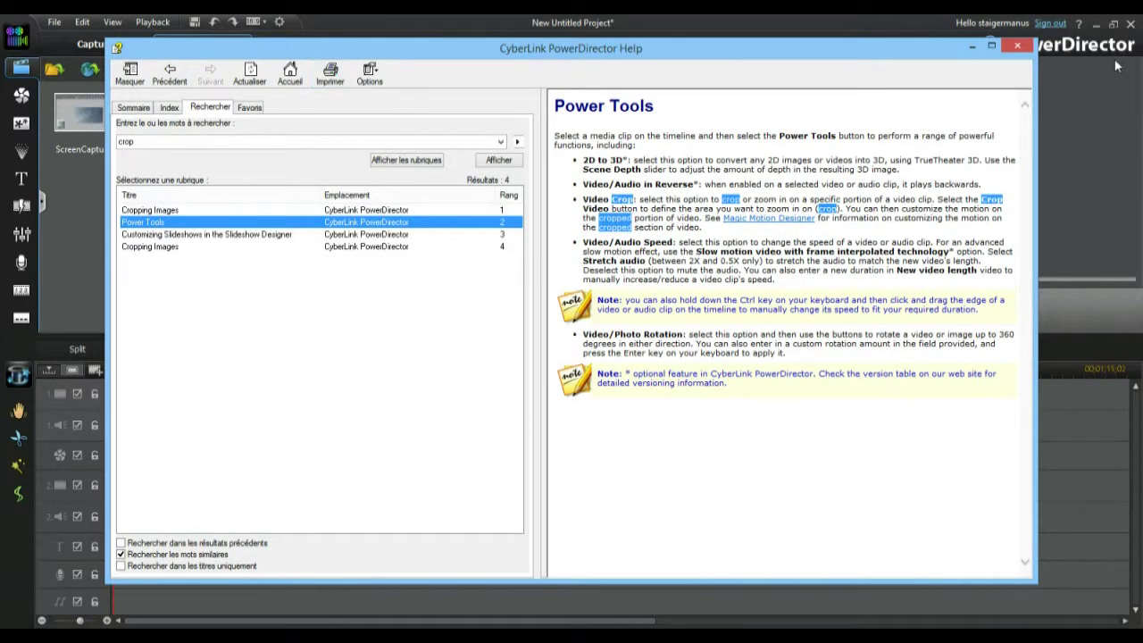
{"action": "left_click", "coordinate": [1017, 46]}
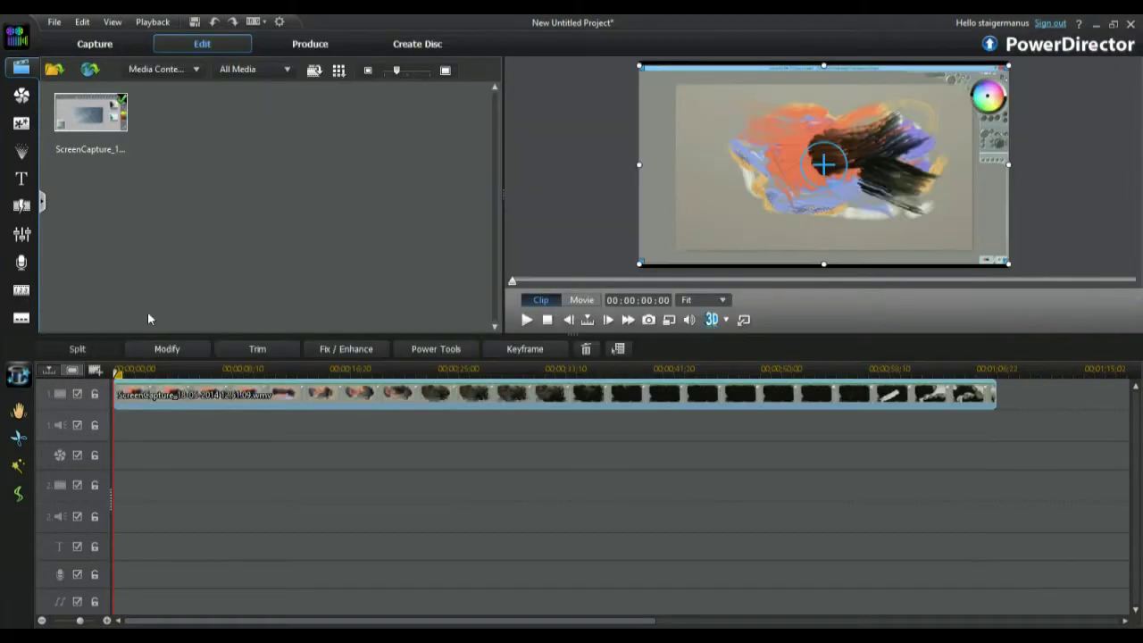
Step: Enable Video Crop for the timeline clip in the Power Tools and open the Crop Video editor
{"action": "left_click", "coordinate": [440, 349]}
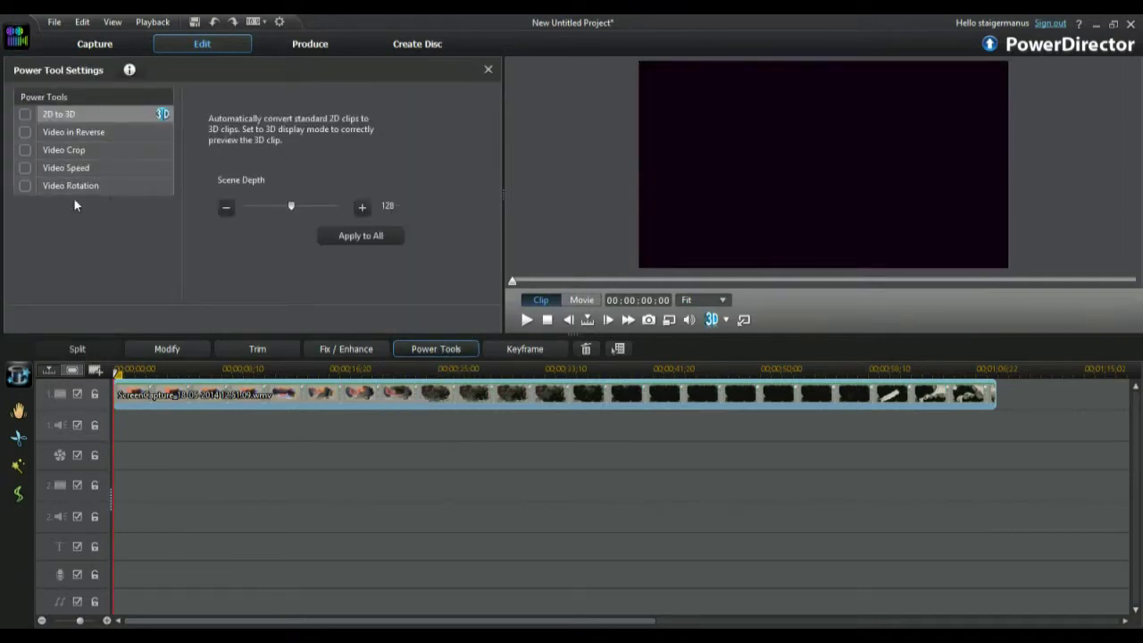
{"action": "left_click", "coordinate": [61, 153]}
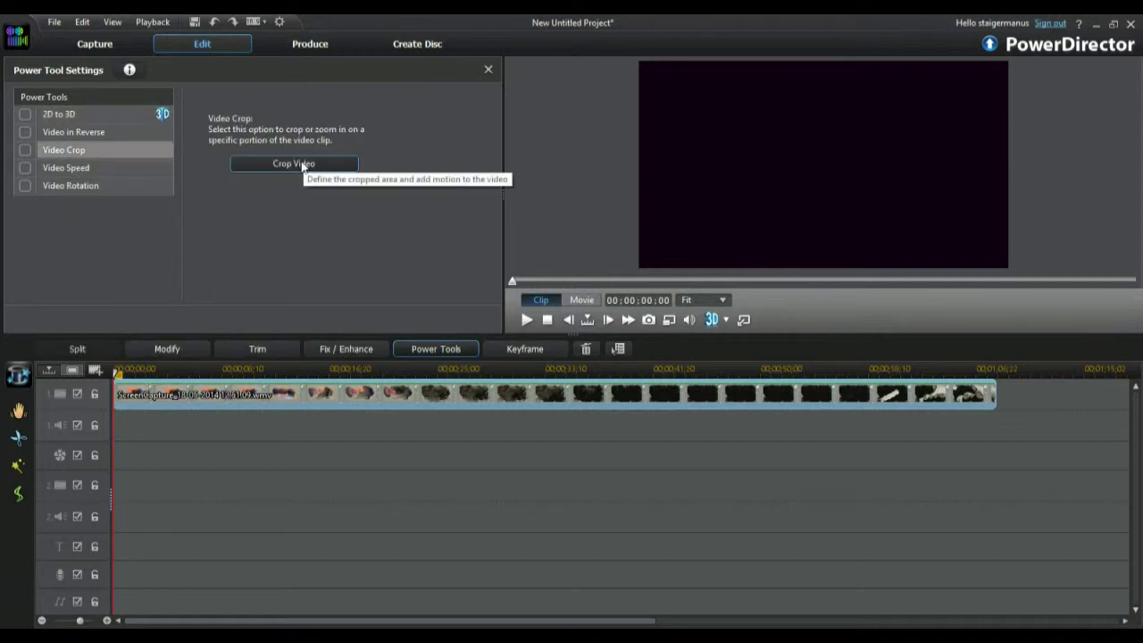
{"action": "left_click", "coordinate": [25, 150]}
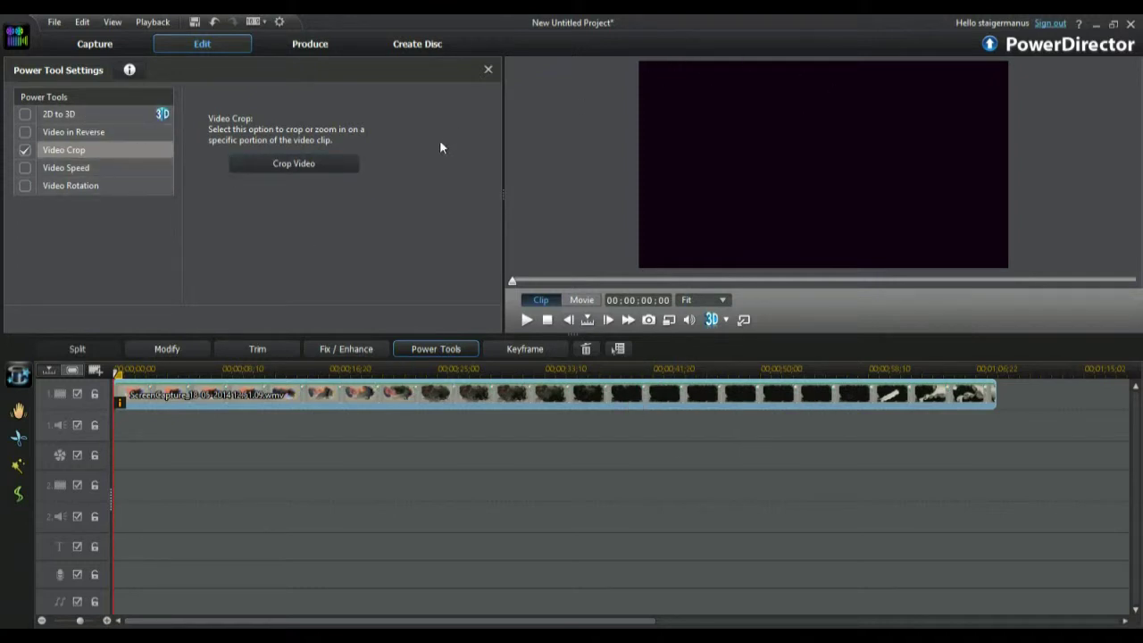
{"action": "left_click", "coordinate": [25, 150]}
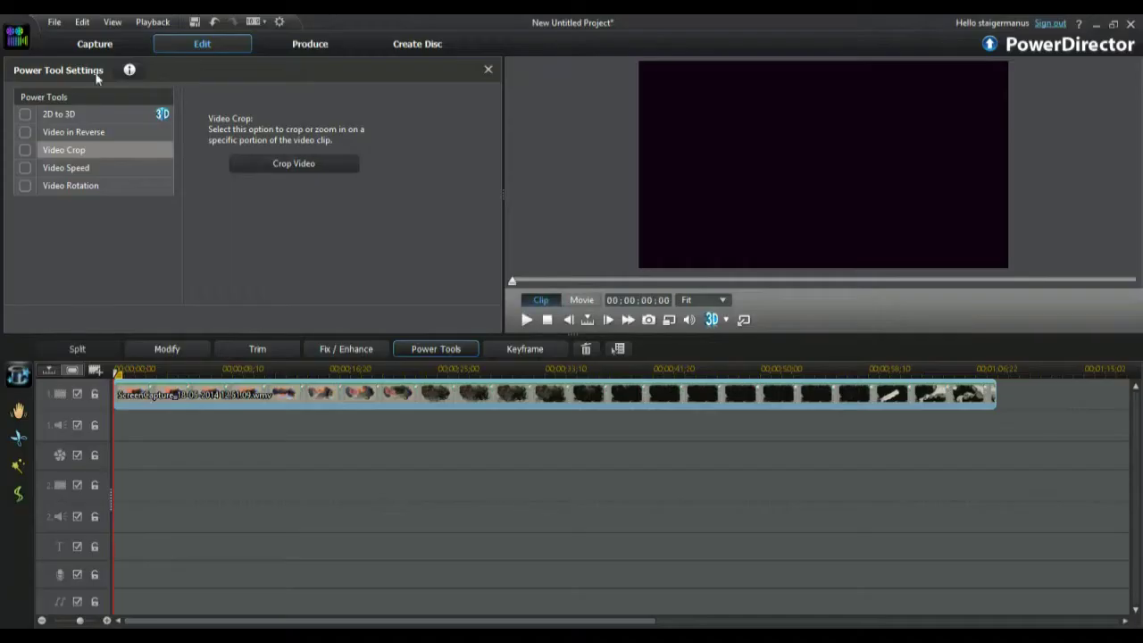
{"action": "left_click", "coordinate": [25, 151]}
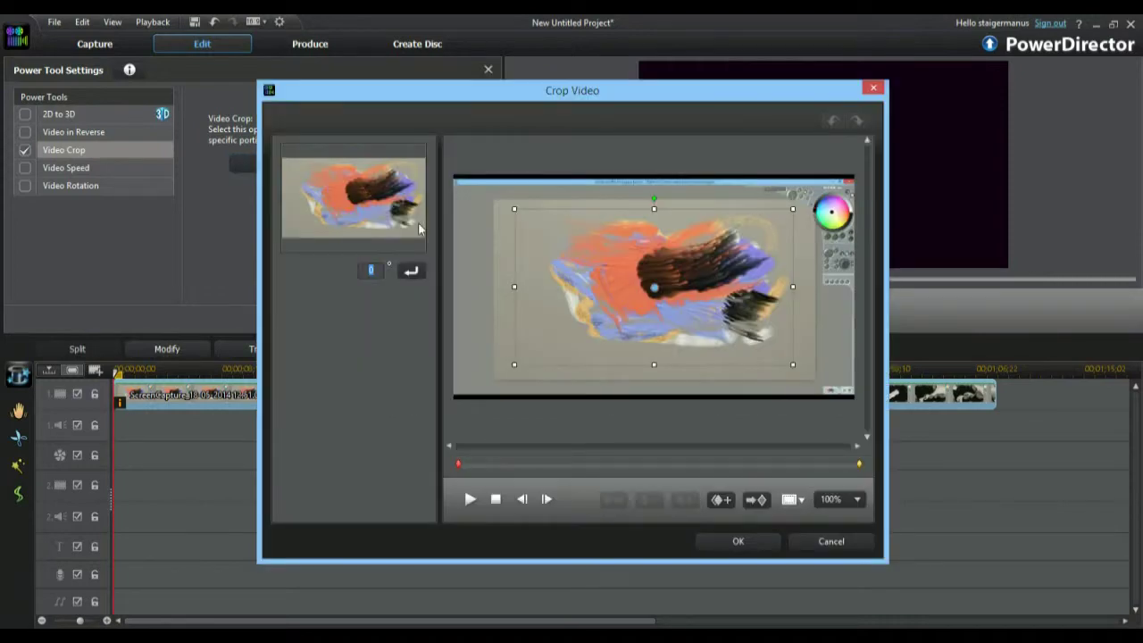
{"action": "left_click_drag", "start_coordinate": [616, 95], "coordinate": [514, 68]}
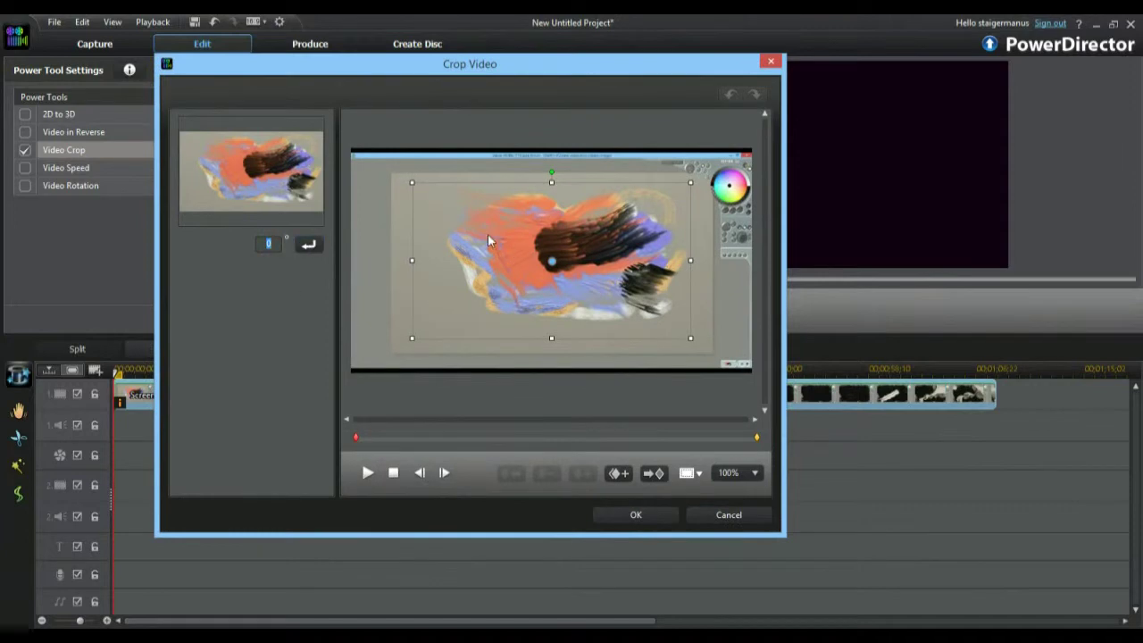
Step: Shrink the crop frame evenly around its centre at the clip's first keyframe, and scrub towards the clip's end to check the framing
{"action": "left_click_drag", "start_coordinate": [410, 180], "coordinate": [436, 201]}
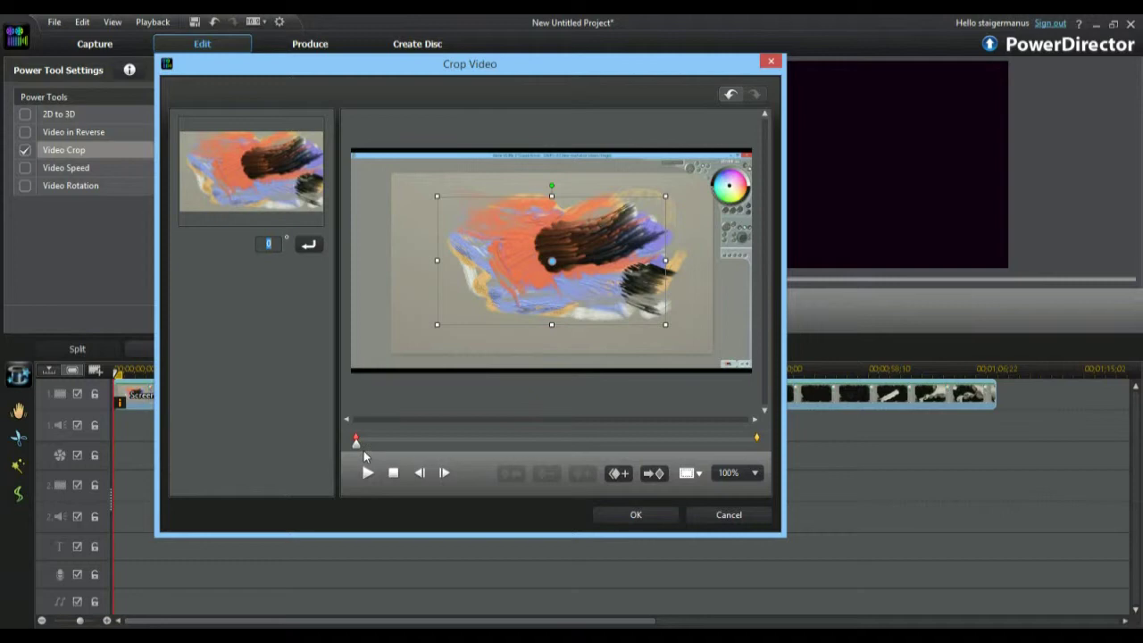
{"action": "left_click_drag", "start_coordinate": [357, 440], "coordinate": [487, 444]}
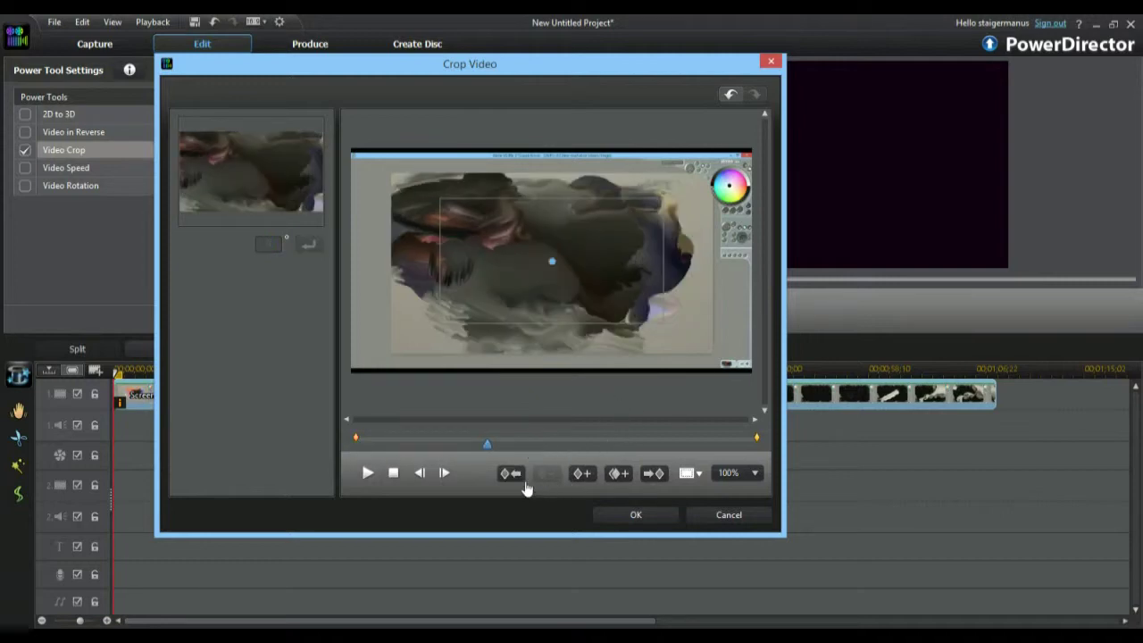
{"action": "left_click", "coordinate": [585, 443]}
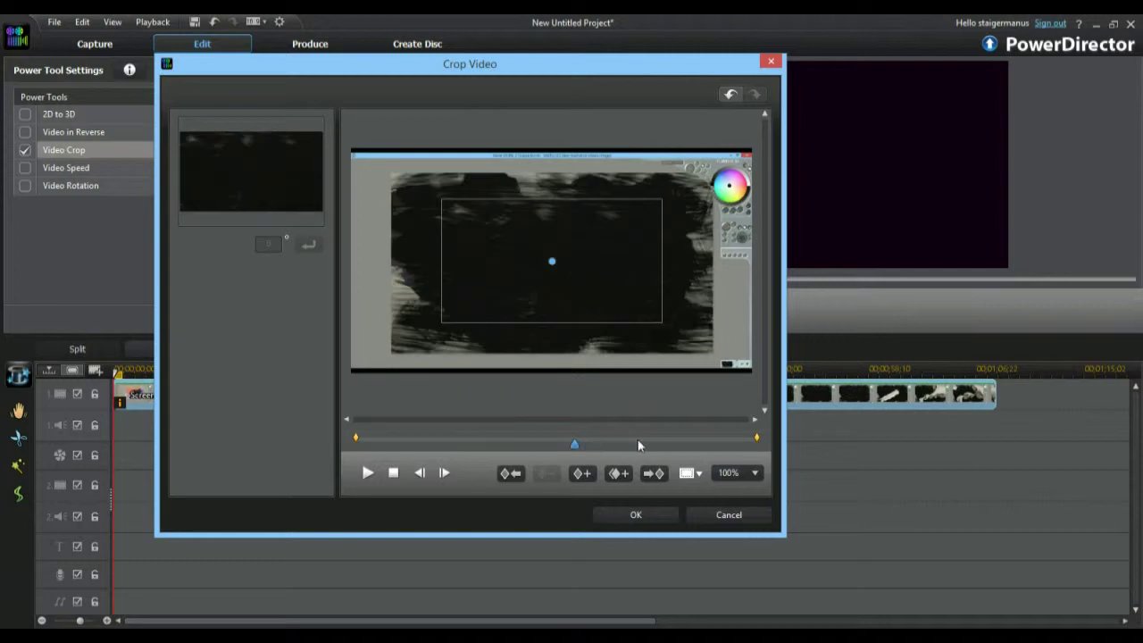
{"action": "left_click", "coordinate": [650, 444]}
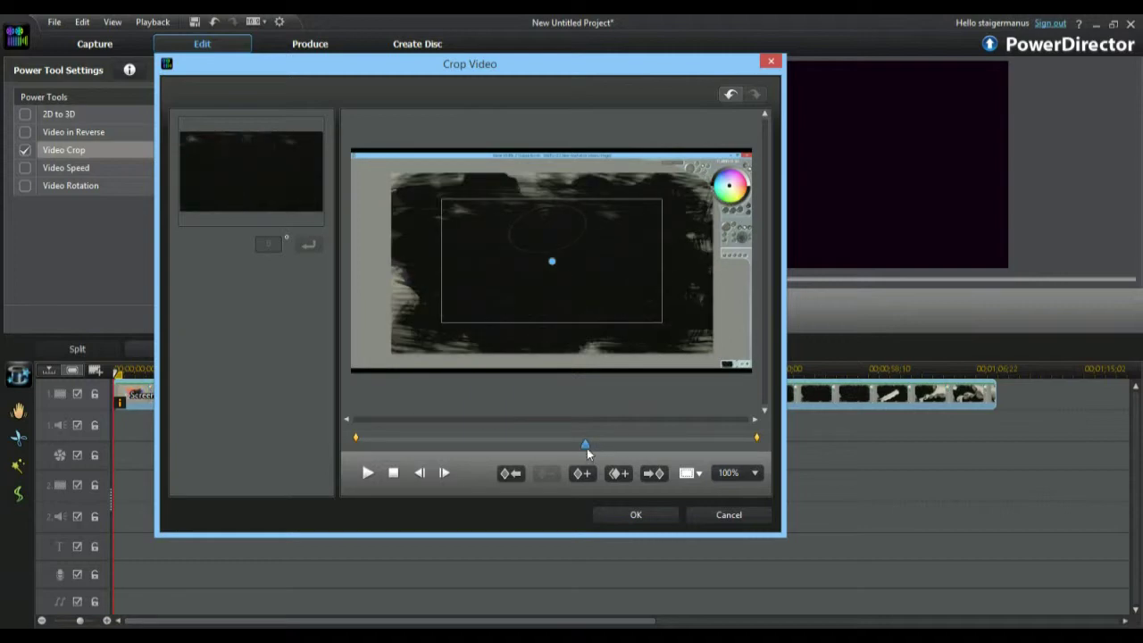
{"action": "left_click_drag", "start_coordinate": [587, 446], "coordinate": [714, 448]}
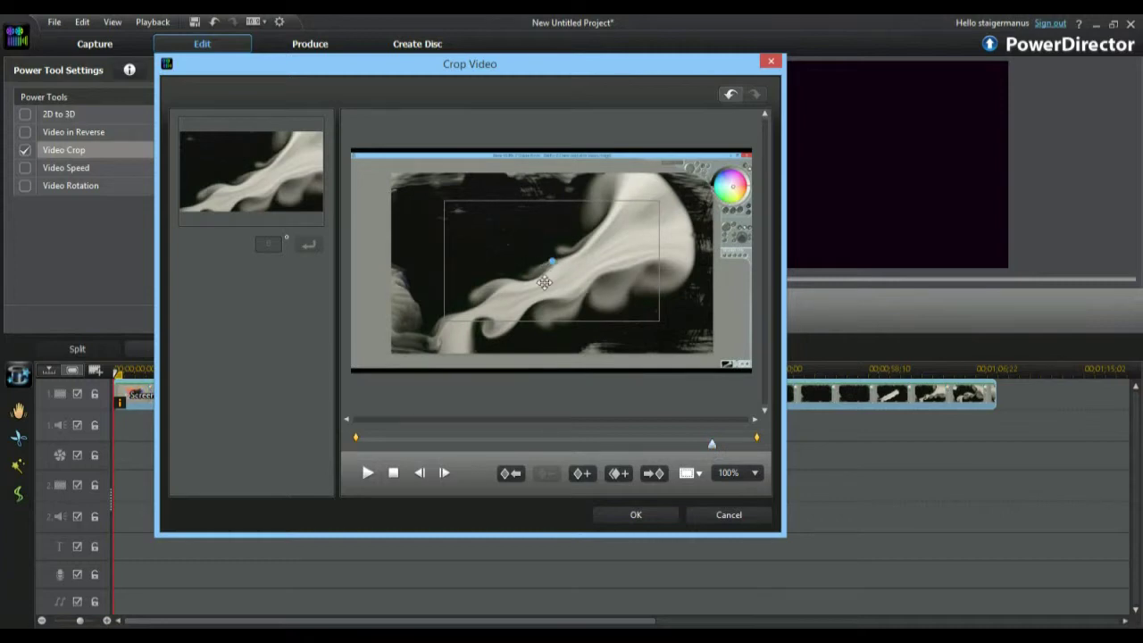
Step: Adjust the crop frame around the painting at the first keyframe, apply the crop, and preview the clip near 59 seconds
{"action": "left_click", "coordinate": [548, 277]}
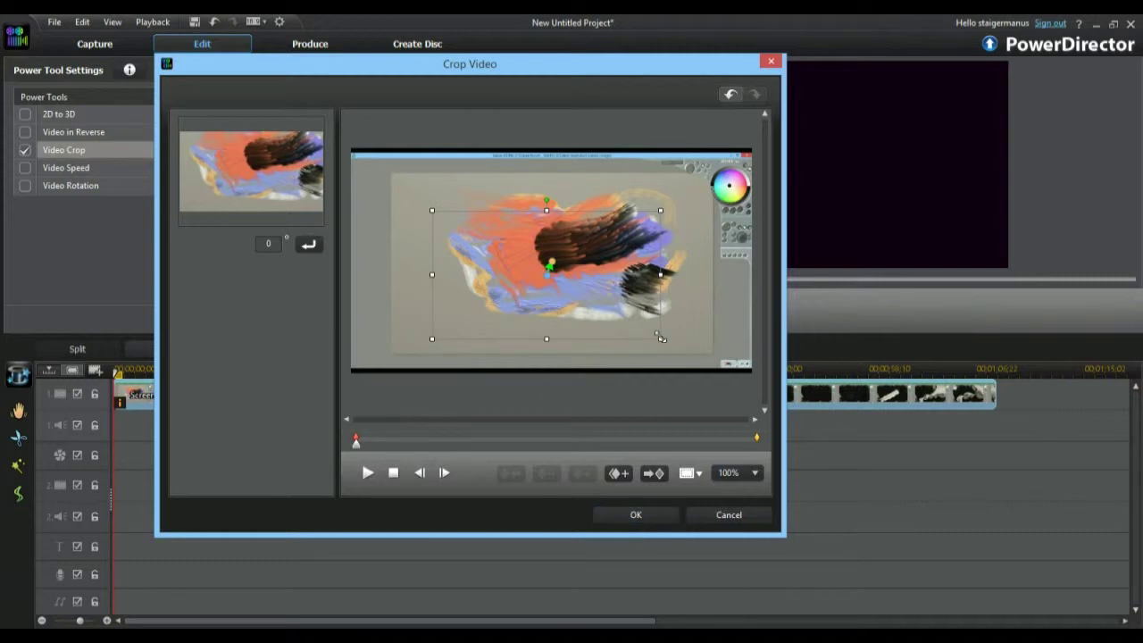
{"action": "left_click", "coordinate": [639, 517]}
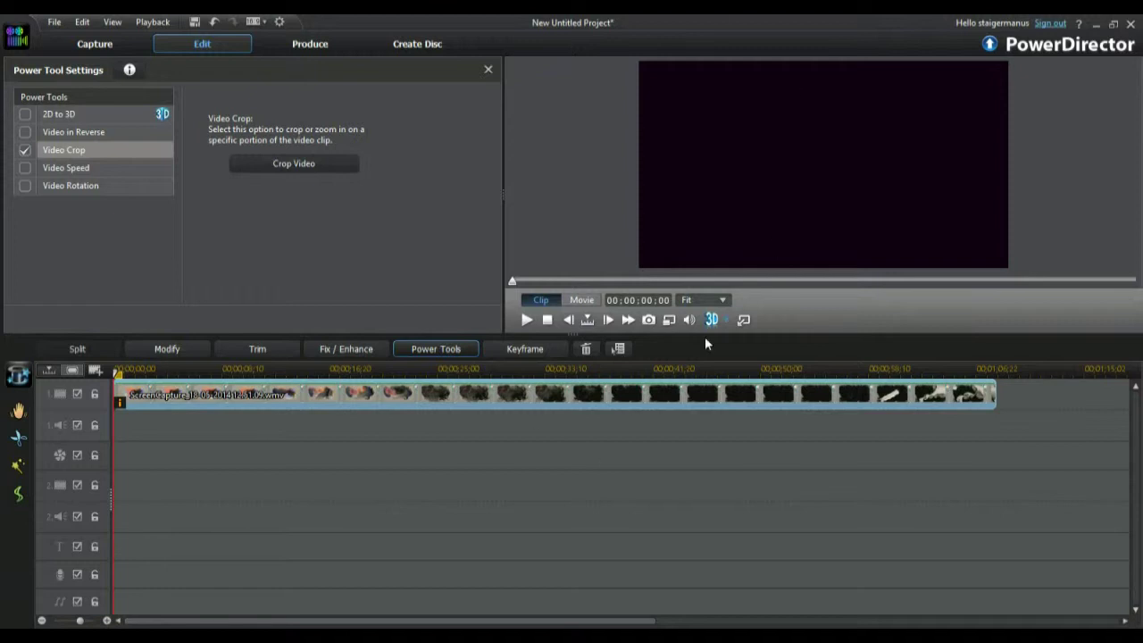
{"action": "left_click", "coordinate": [187, 370]}
{"action": "left_click", "coordinate": [185, 373]}
{"action": "left_click_drag", "start_coordinate": [487, 370], "coordinate": [889, 375]}
{"action": "left_click", "coordinate": [888, 397]}
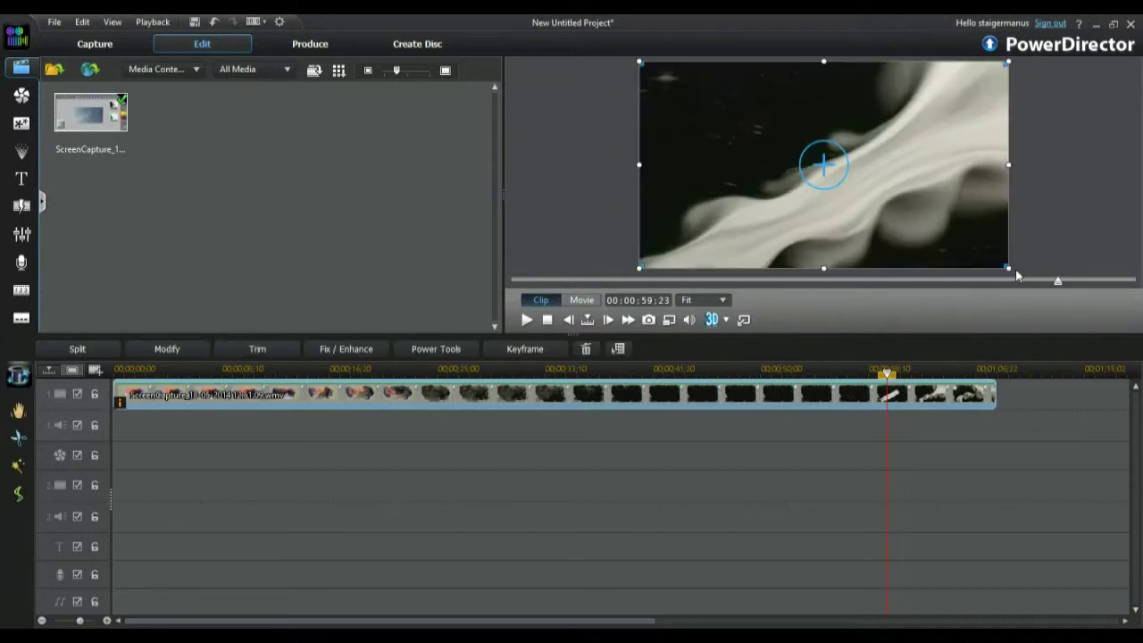
Step: Try to scale the cropped clip down inside the preview frame, and undo the resize
{"action": "left_click_drag", "start_coordinate": [1011, 275], "coordinate": [903, 191]}
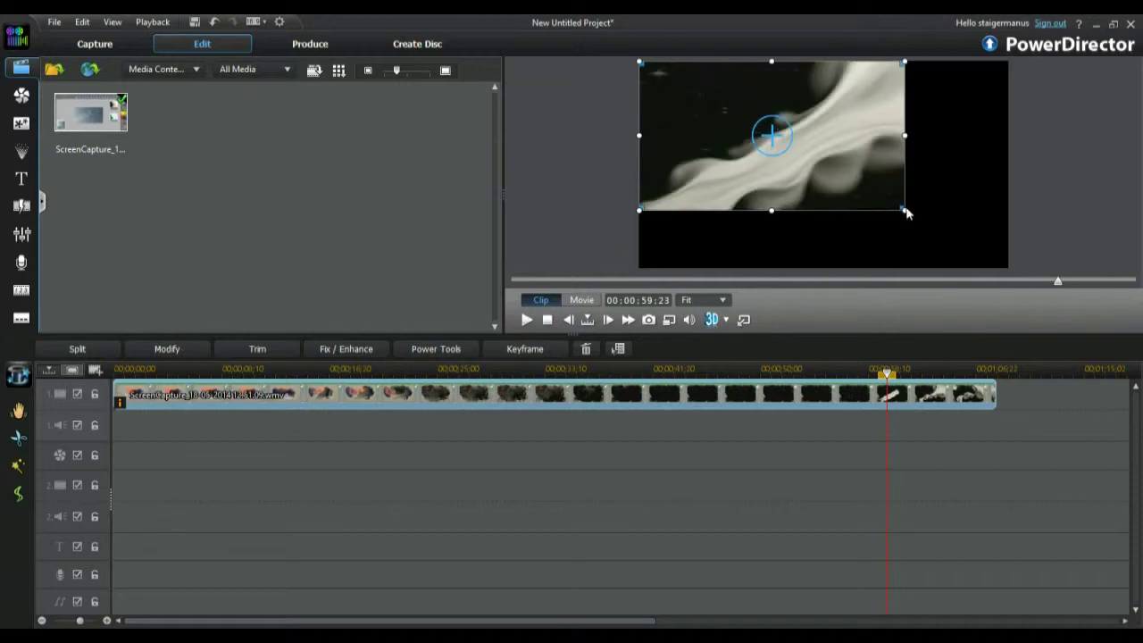
{"action": "left_click", "coordinate": [909, 233]}
{"action": "key", "text": "ctrl+z"}
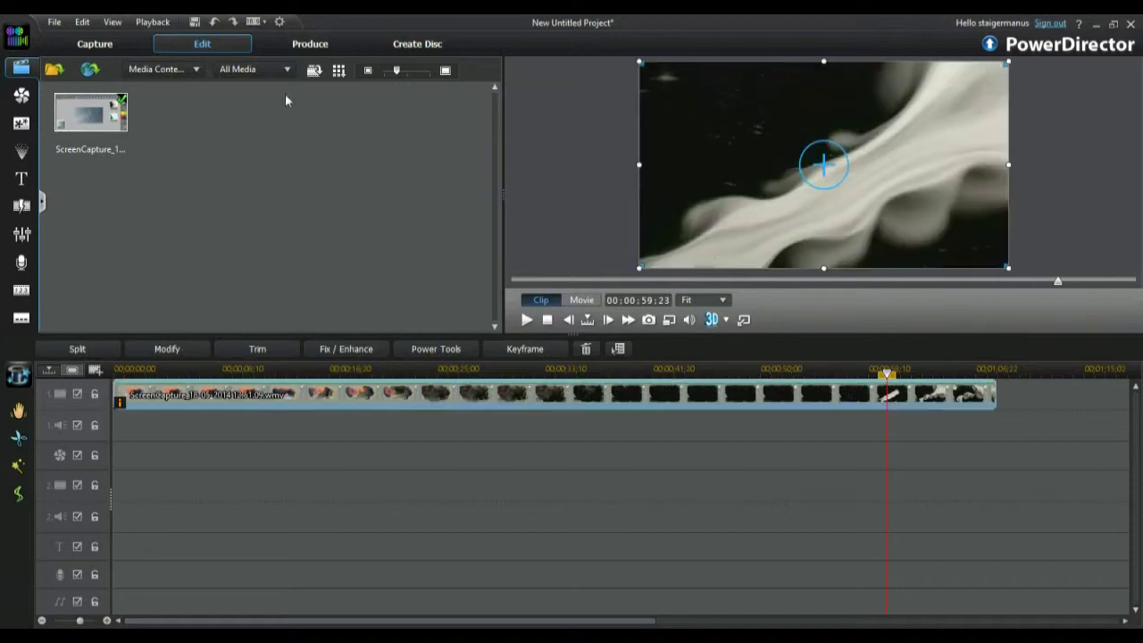
Step: Go to the production stage and review the AVI format's DV-AVI profile settings and details
{"action": "left_click", "coordinate": [310, 44]}
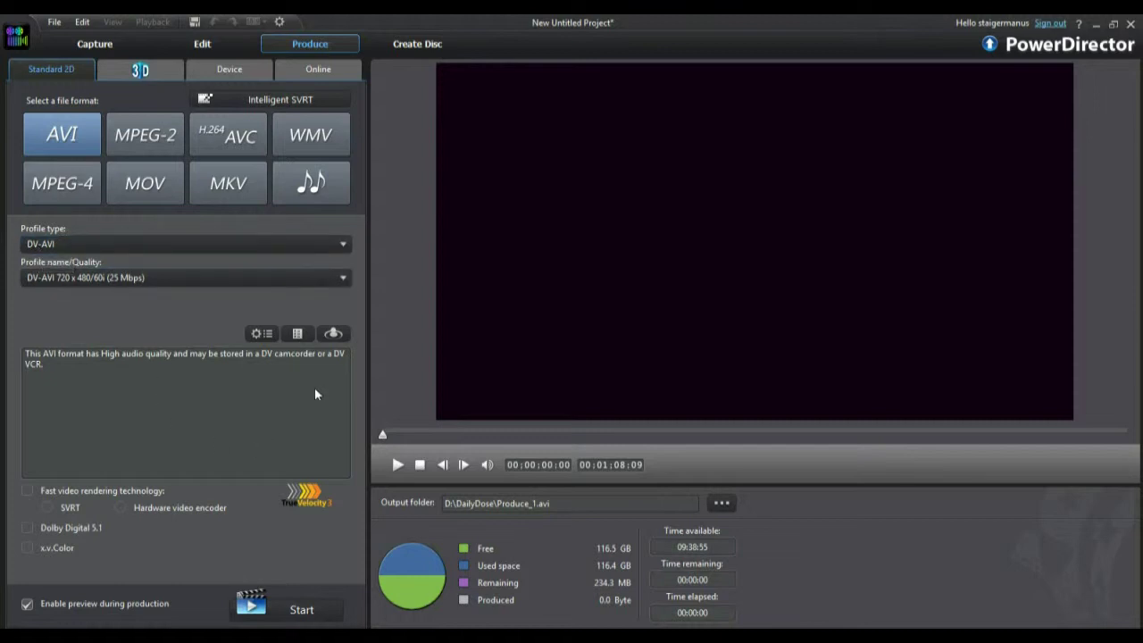
{"action": "left_click", "coordinate": [261, 334]}
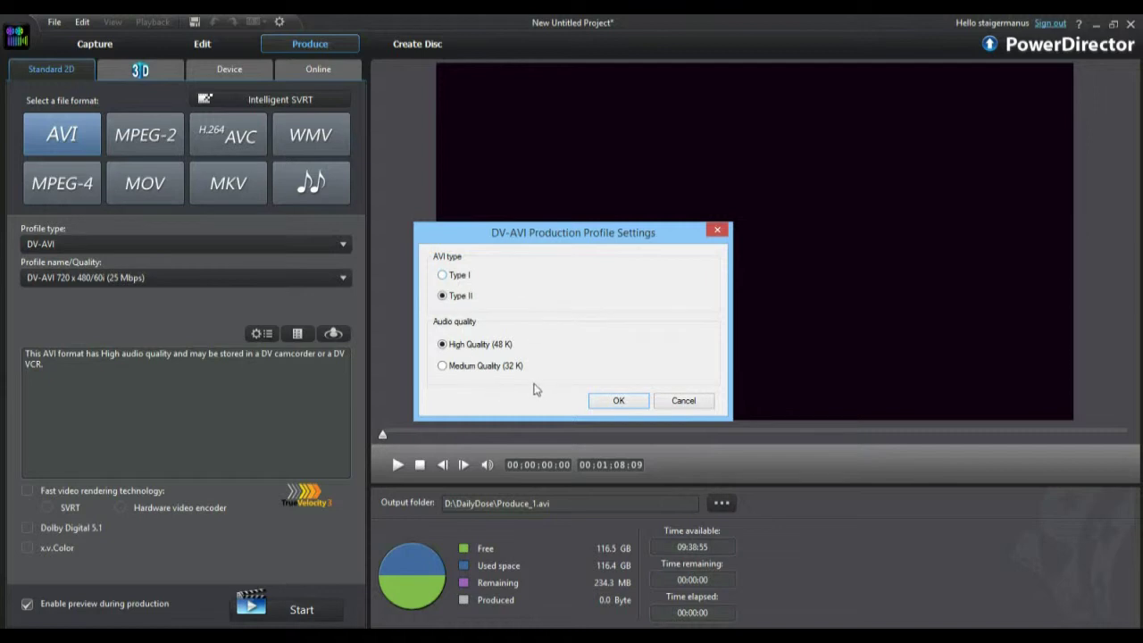
{"action": "left_click", "coordinate": [462, 295]}
{"action": "left_click", "coordinate": [678, 400]}
{"action": "left_click", "coordinate": [300, 334]}
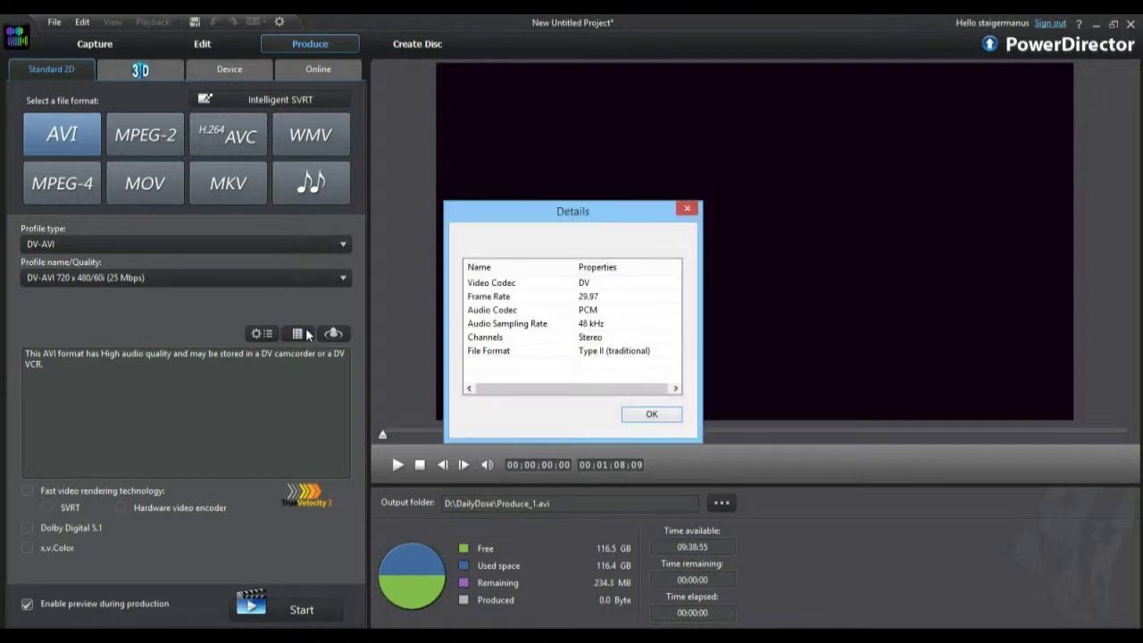
{"action": "left_click", "coordinate": [652, 416]}
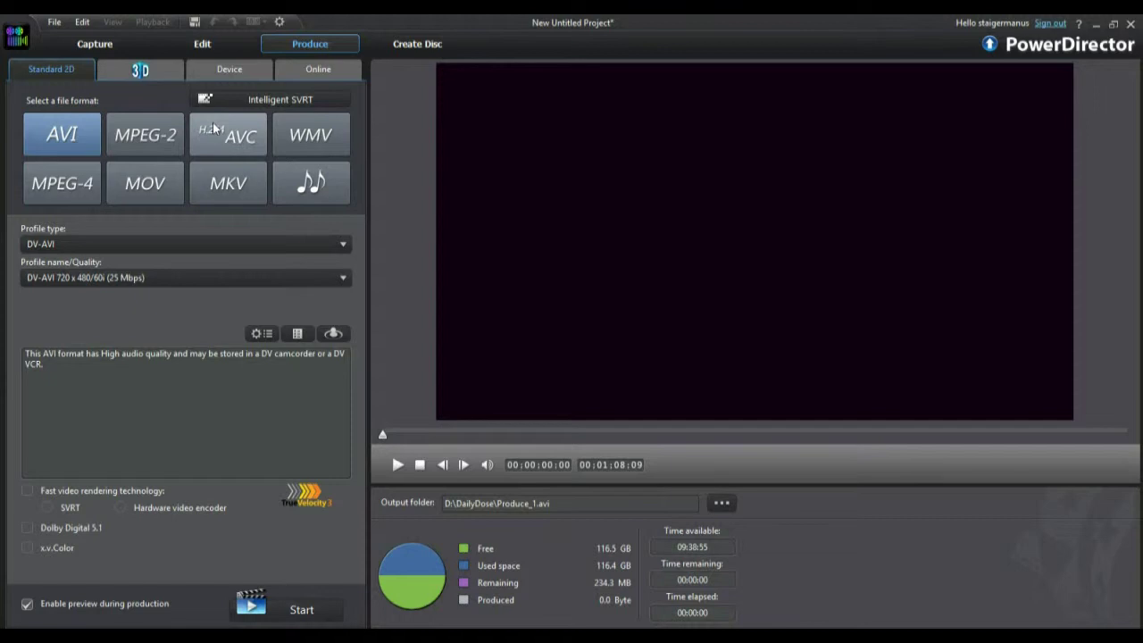
Step: Set the output format to MOV with profile type All and the QuickTime 640 x 360 (4 Mbps) quality
{"action": "left_click", "coordinate": [154, 187]}
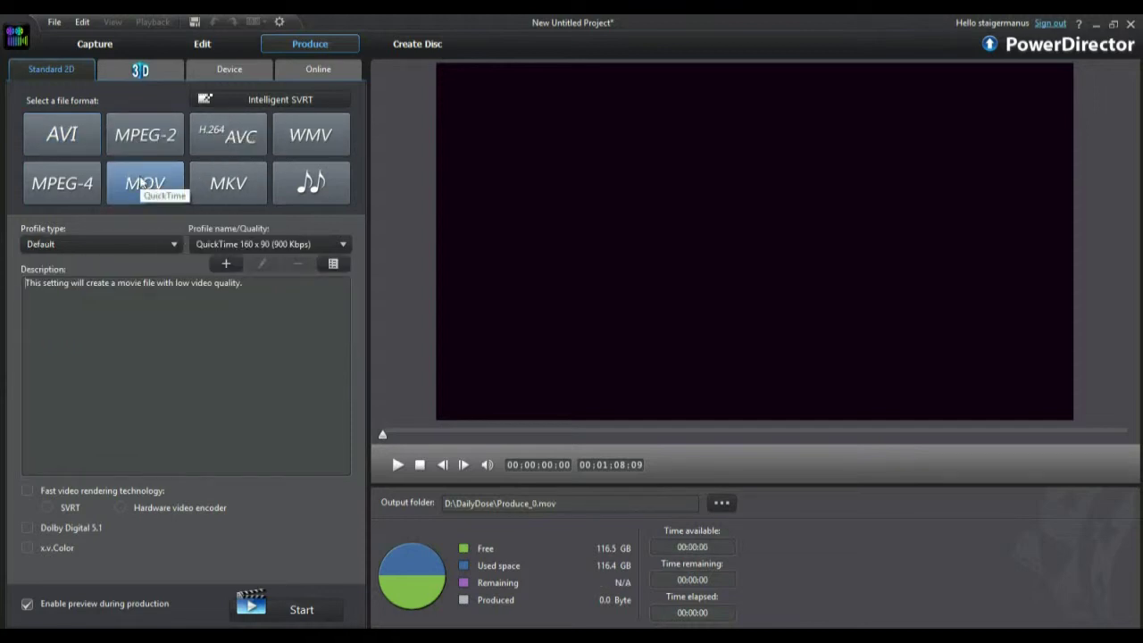
{"action": "left_click", "coordinate": [157, 245]}
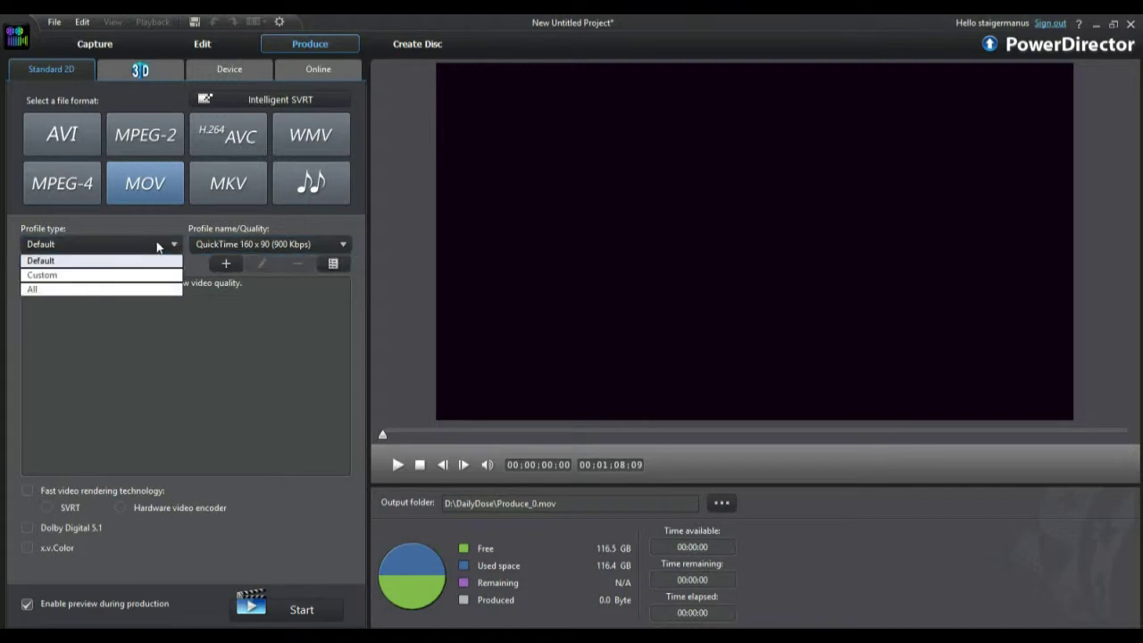
{"action": "left_click", "coordinate": [98, 290]}
{"action": "left_click", "coordinate": [237, 245]}
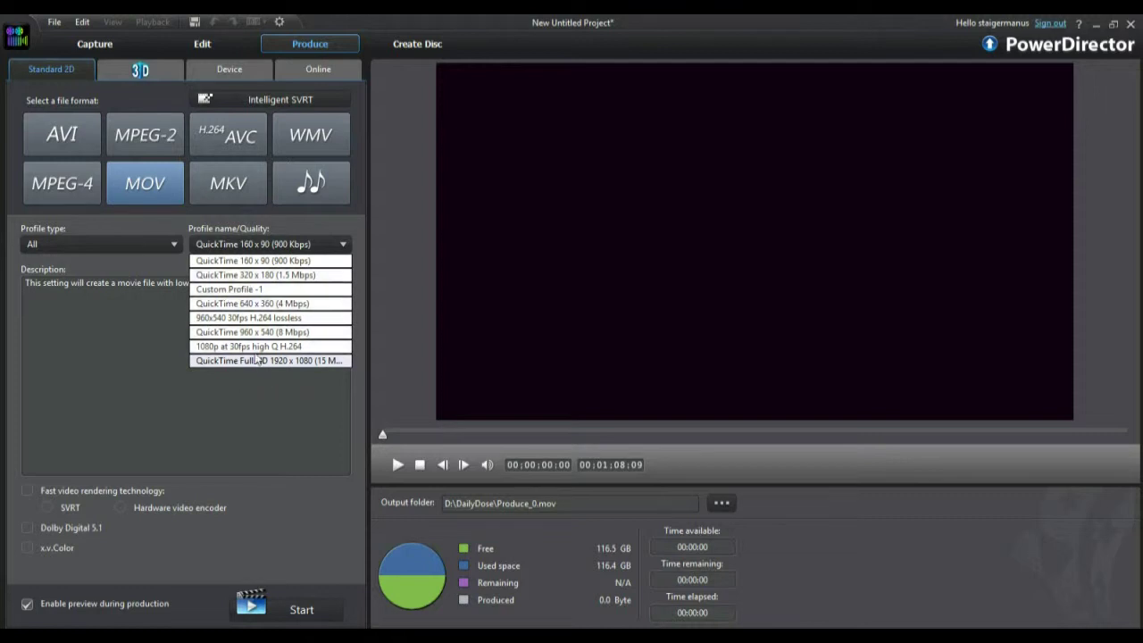
{"action": "left_click", "coordinate": [272, 303]}
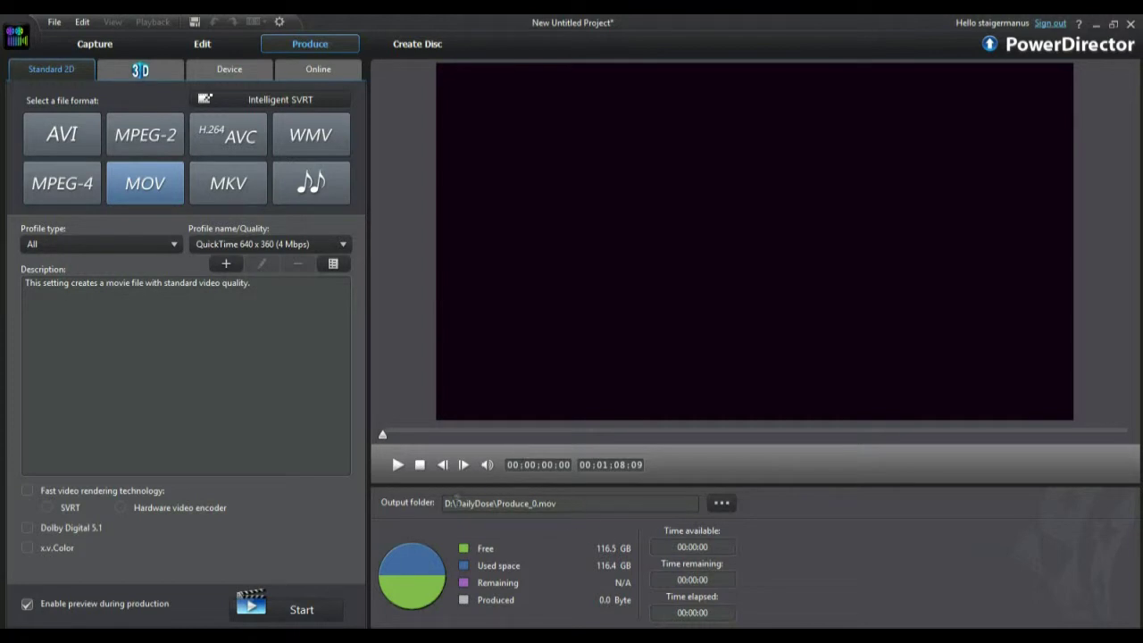
Step: Set the output file to Produce_0.mov in D:\DailyDose\Verve\3 and produce the movie
{"action": "left_click", "coordinate": [723, 502]}
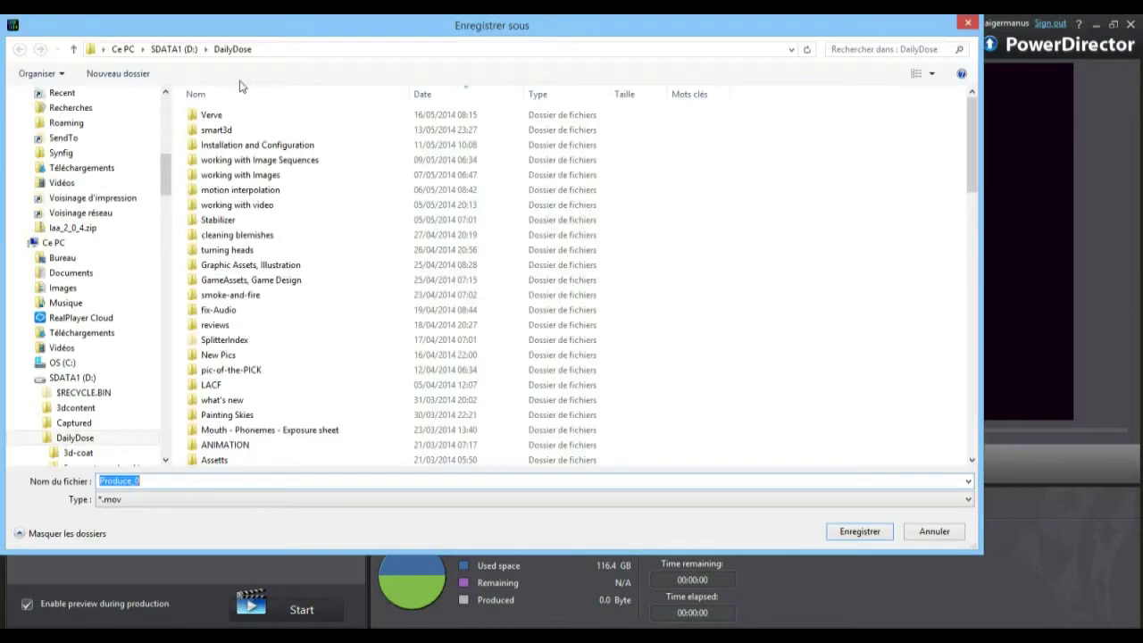
{"action": "double_click", "coordinate": [218, 114]}
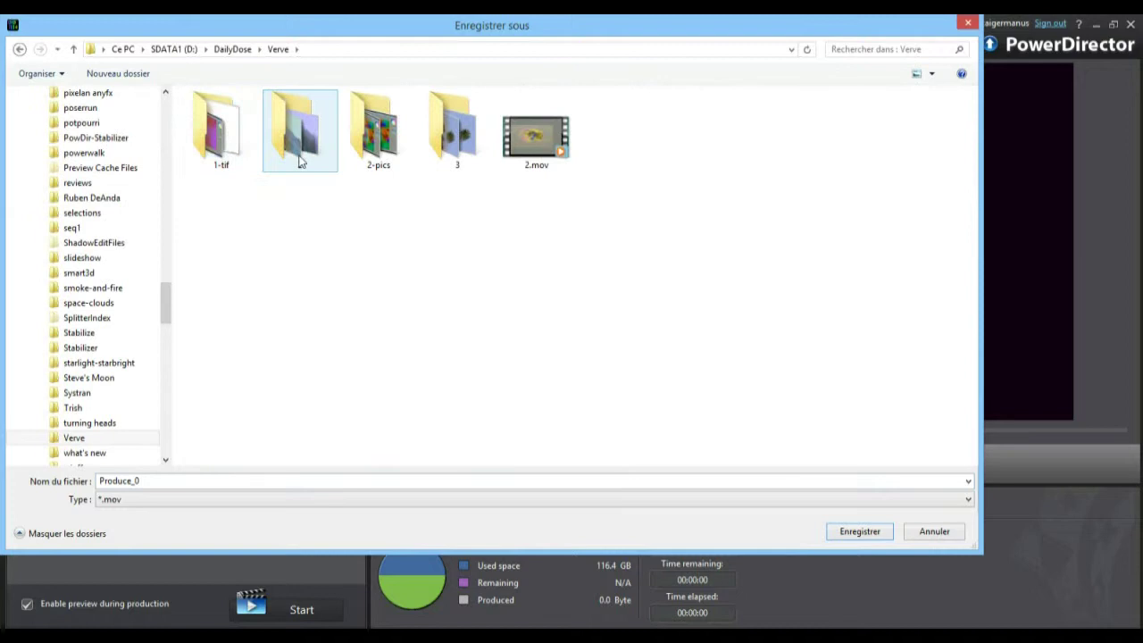
{"action": "double_click", "coordinate": [455, 134]}
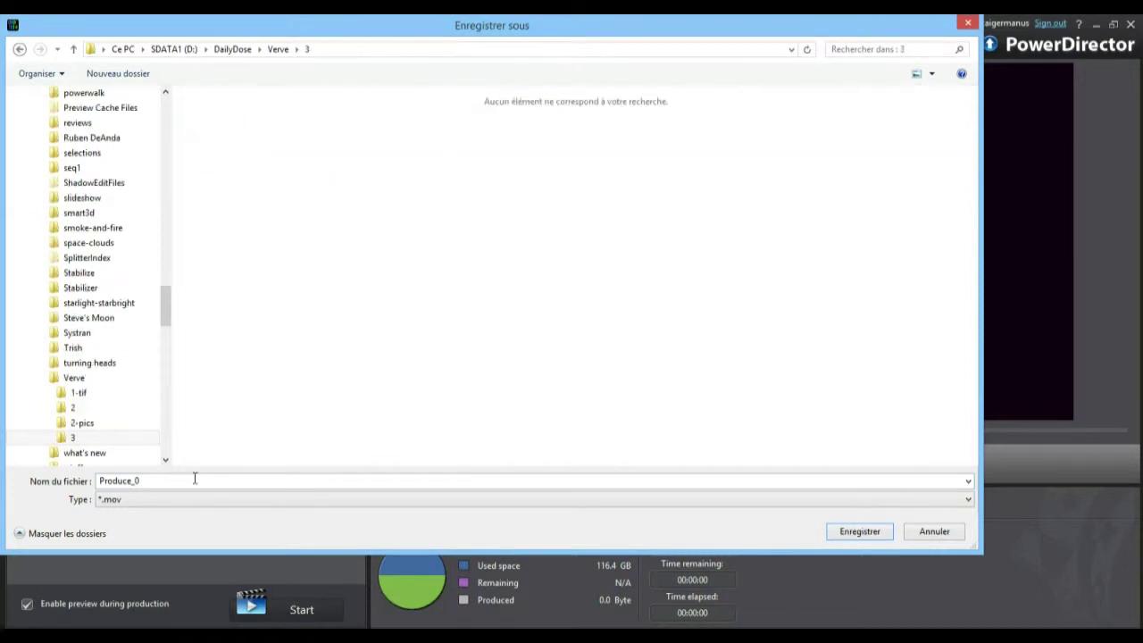
{"action": "double_click", "coordinate": [154, 484]}
{"action": "left_click", "coordinate": [156, 483]}
{"action": "left_click", "coordinate": [857, 531]}
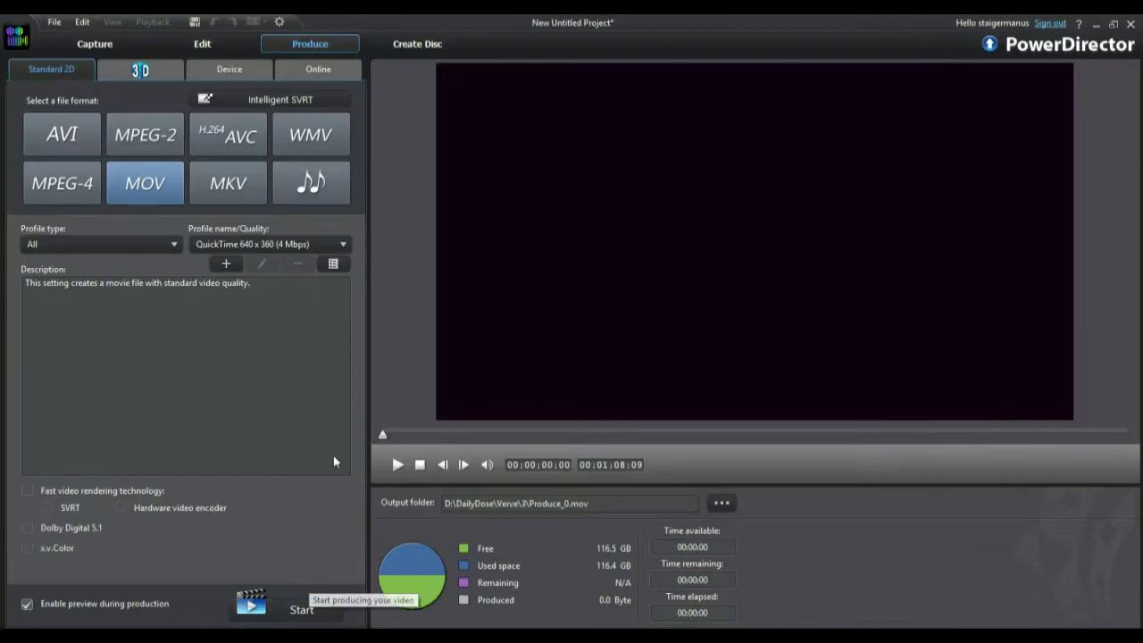
{"action": "left_click_drag", "start_coordinate": [596, 508], "coordinate": [502, 493]}
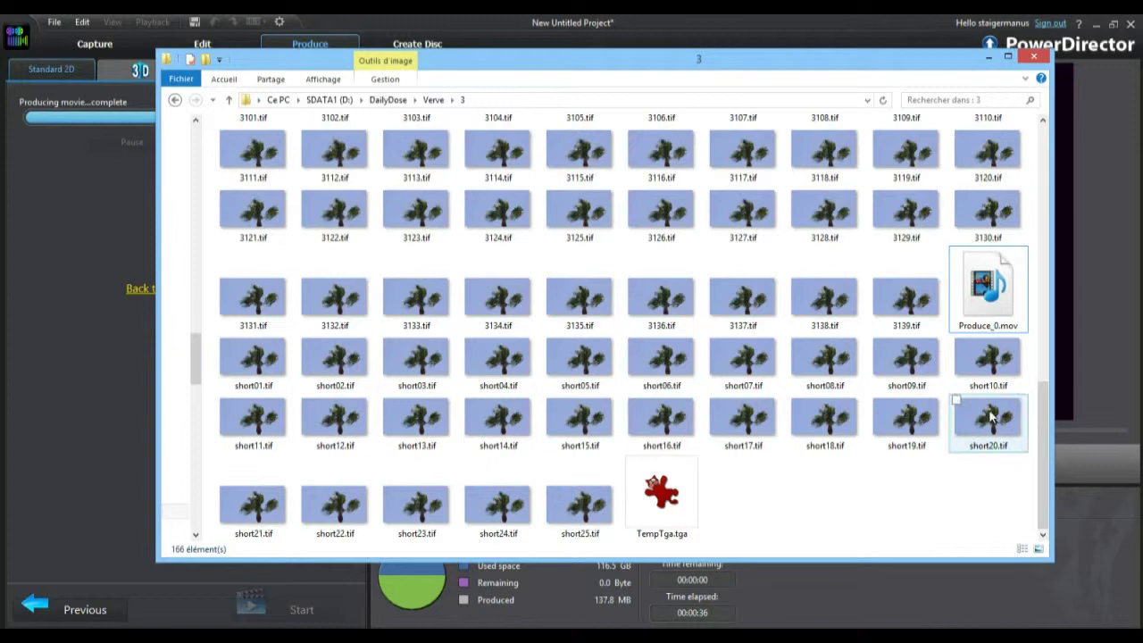
Step: Try to play Produce_0.mov from the output folder in Windows Media Player, and close the player
{"action": "left_click_drag", "start_coordinate": [883, 61], "coordinate": [784, 79]}
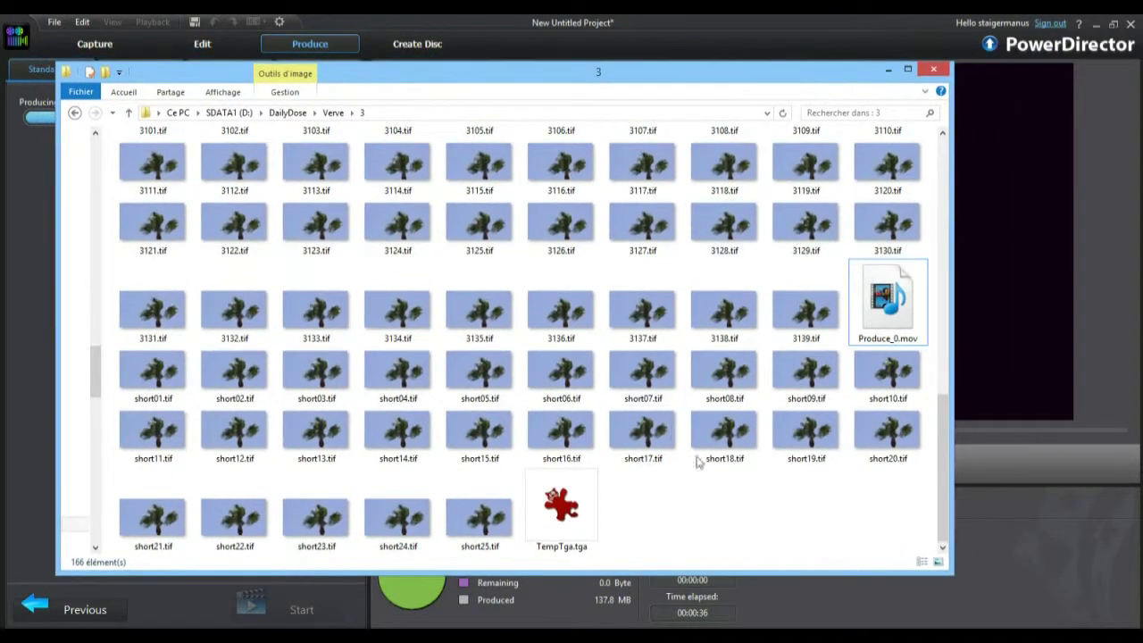
{"action": "left_click", "coordinate": [884, 304]}
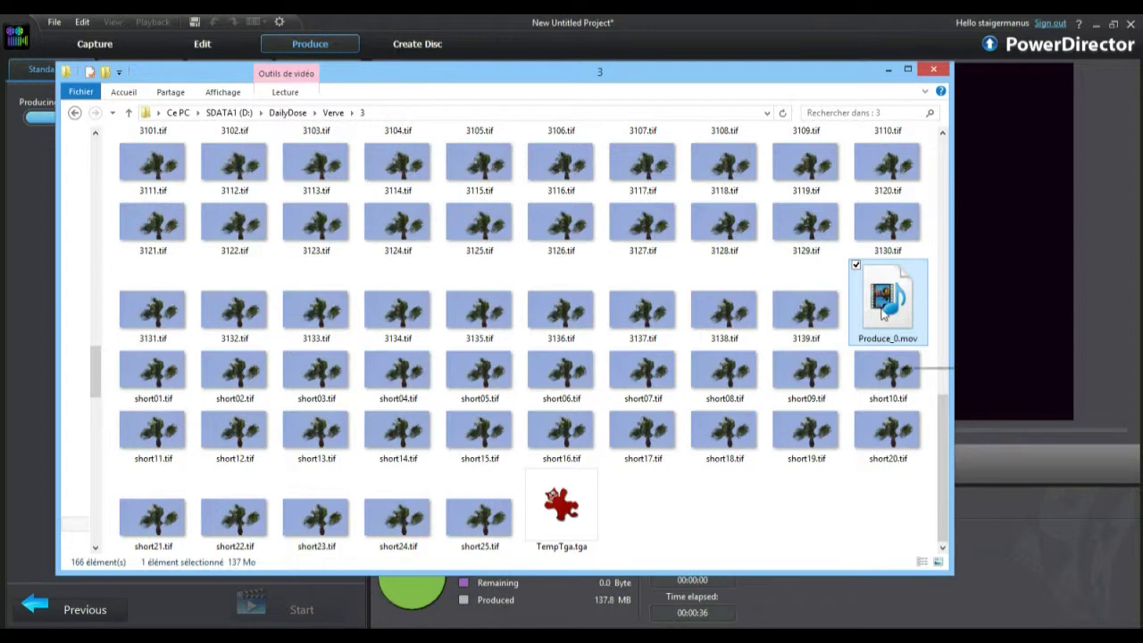
{"action": "double_click", "coordinate": [883, 308]}
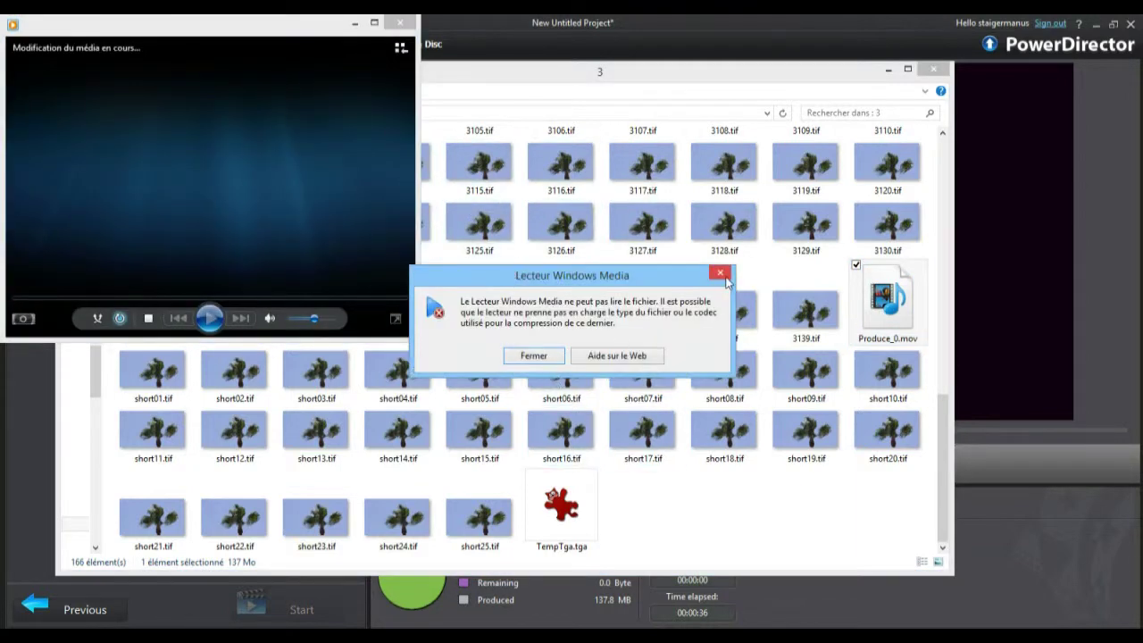
{"action": "left_click", "coordinate": [719, 272]}
{"action": "left_click", "coordinate": [399, 22]}
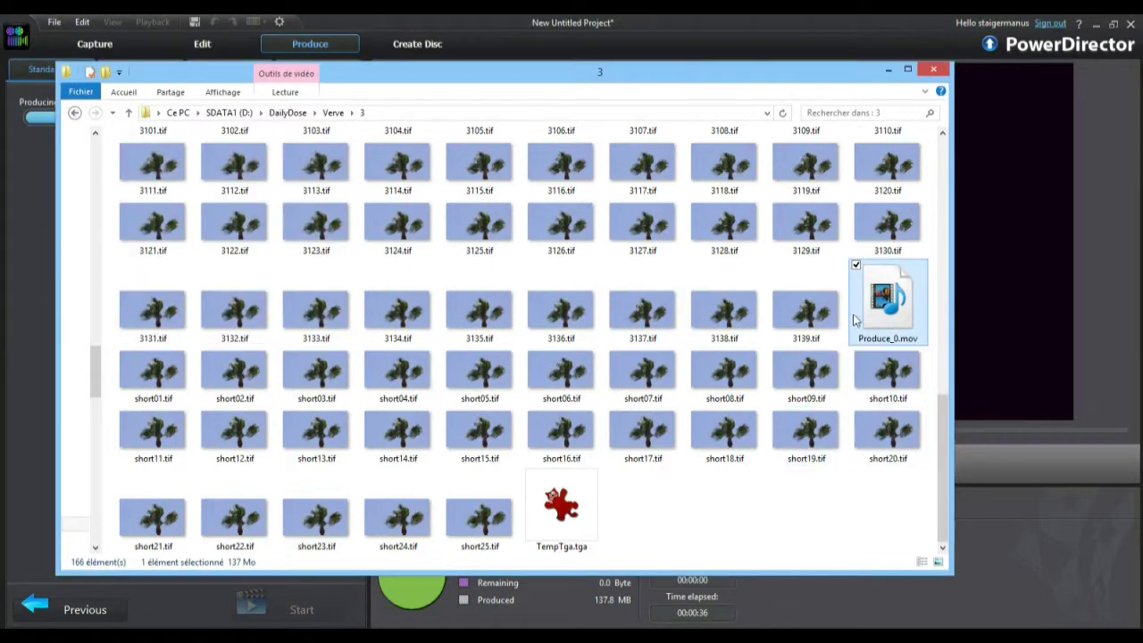
Step: Open Produce_0.mov in QuickTime Player and check its format and size in the movie inspector
{"action": "right_click", "coordinate": [886, 308]}
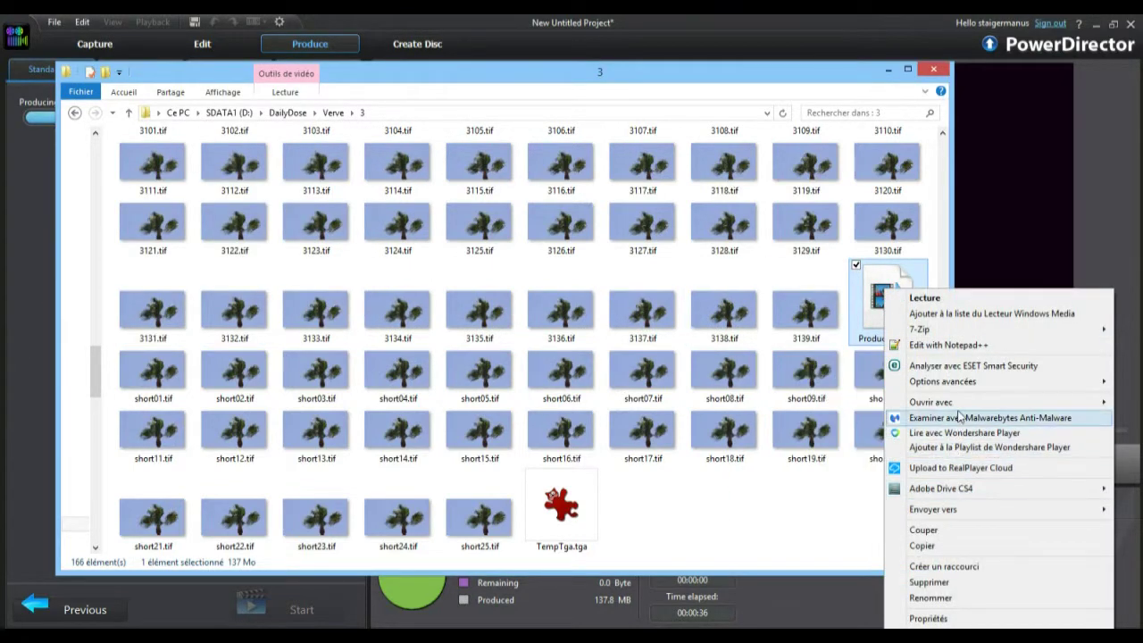
{"action": "mouse_move", "coordinate": [952, 403]}
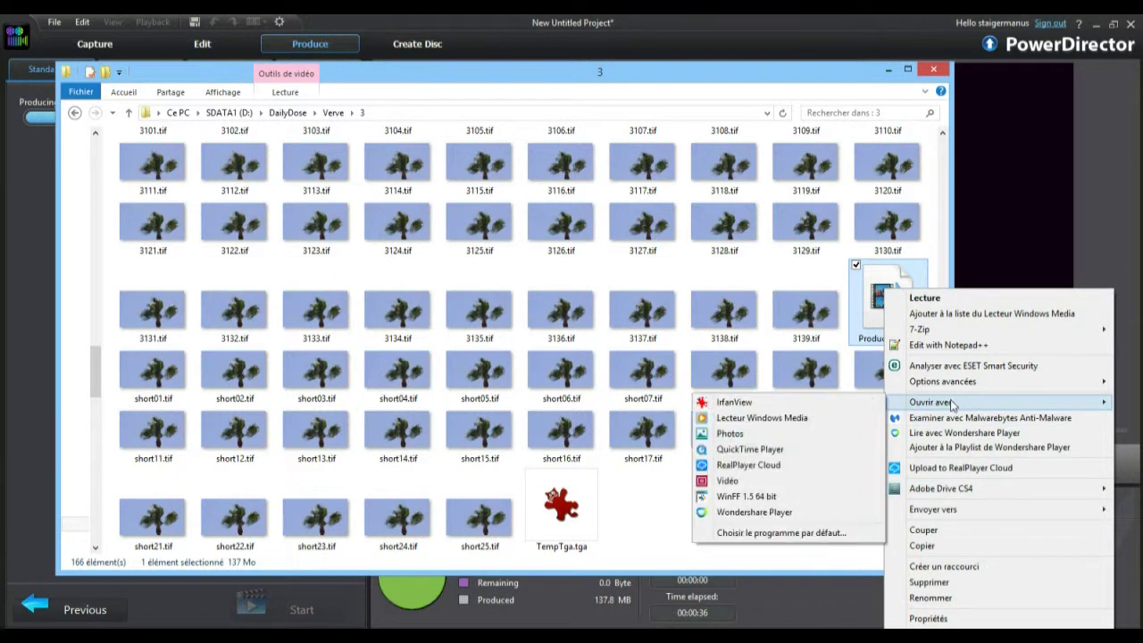
{"action": "left_click", "coordinate": [749, 449]}
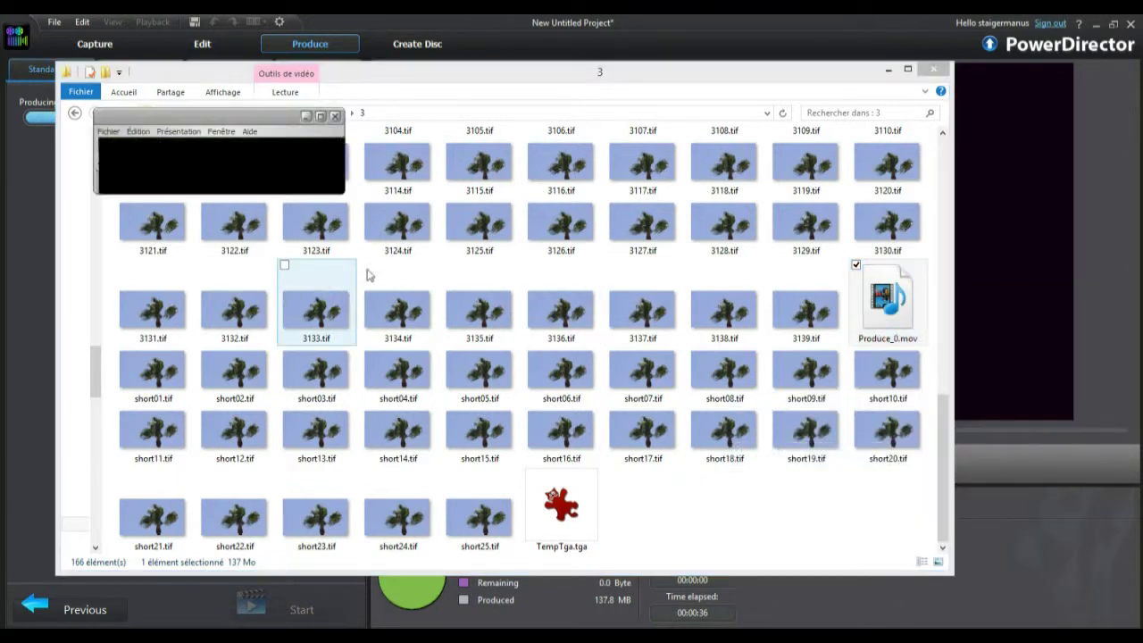
{"action": "left_click_drag", "start_coordinate": [314, 124], "coordinate": [407, 85]}
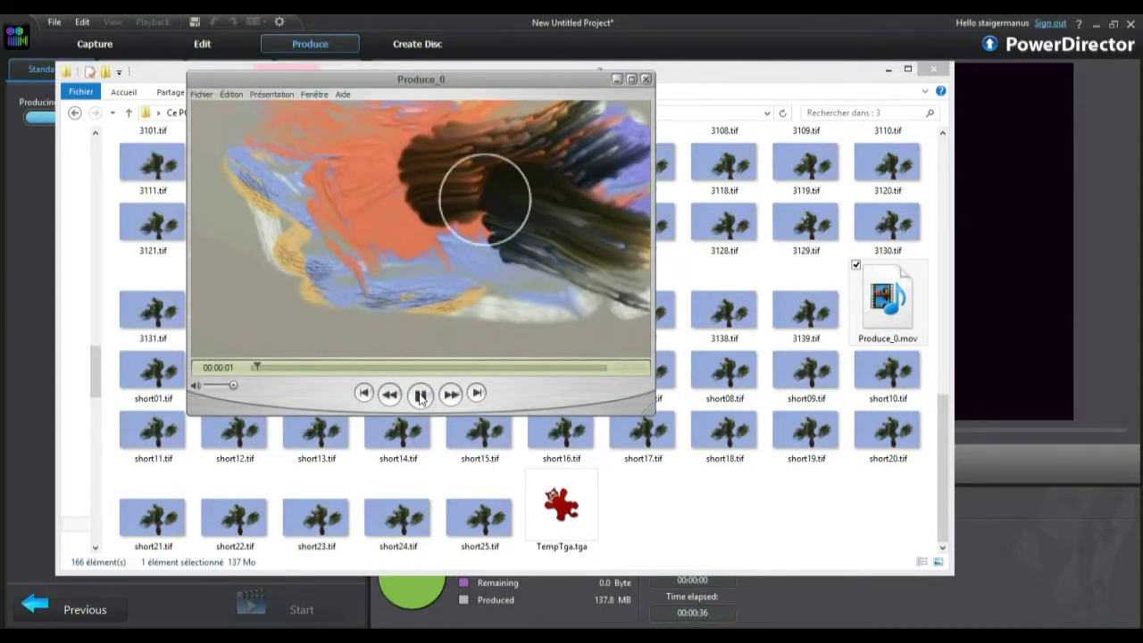
{"action": "key", "text": "ctrl+i"}
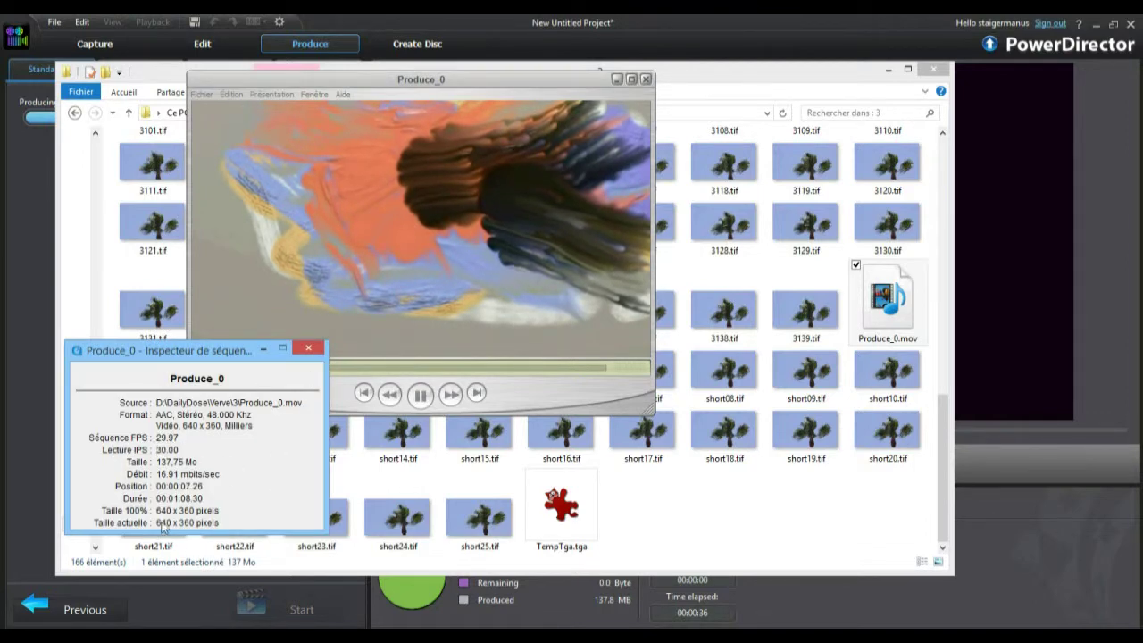
{"action": "left_click", "coordinate": [308, 348]}
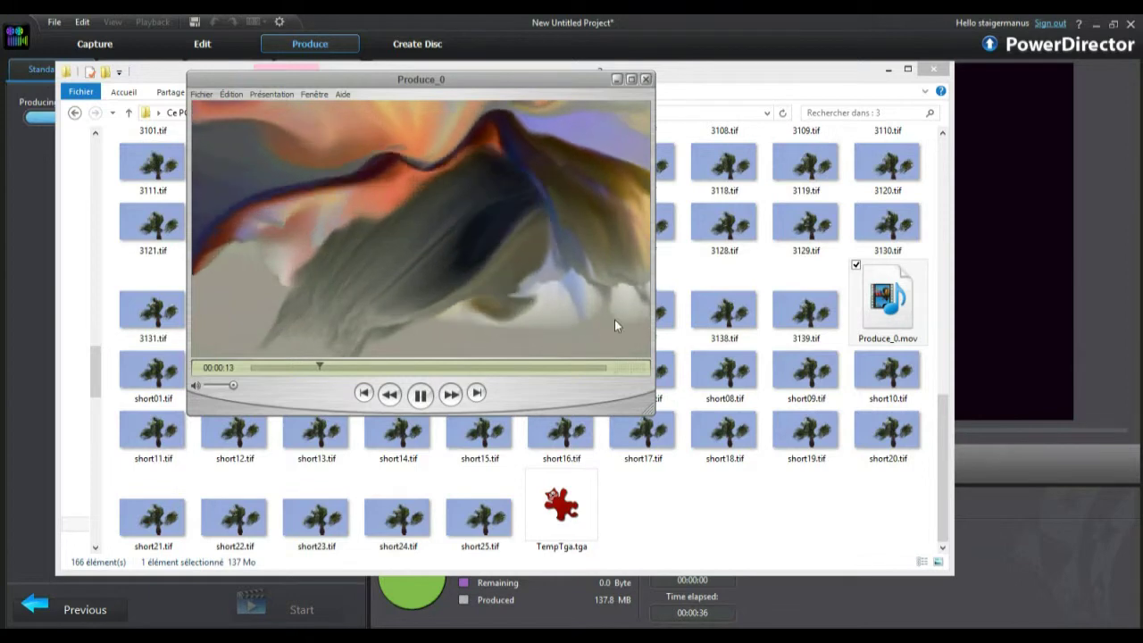
Step: Remove the movie's opening section up to about 56 seconds, keeping only the final white paint stroke part
{"action": "left_click_drag", "start_coordinate": [325, 366], "coordinate": [552, 372]}
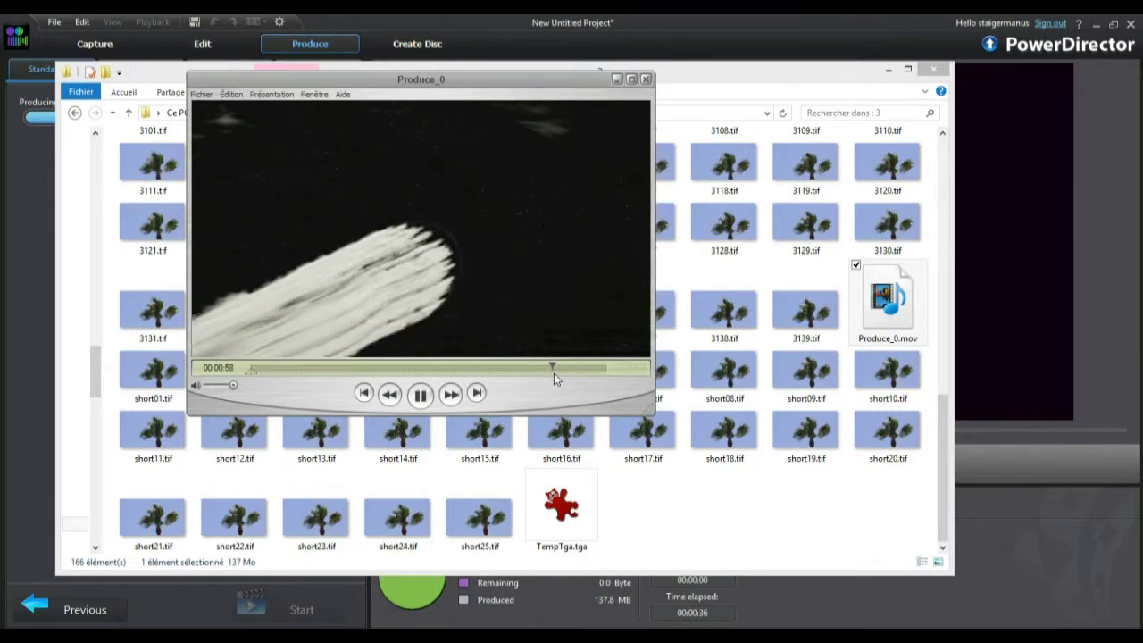
{"action": "left_click", "coordinate": [554, 374]}
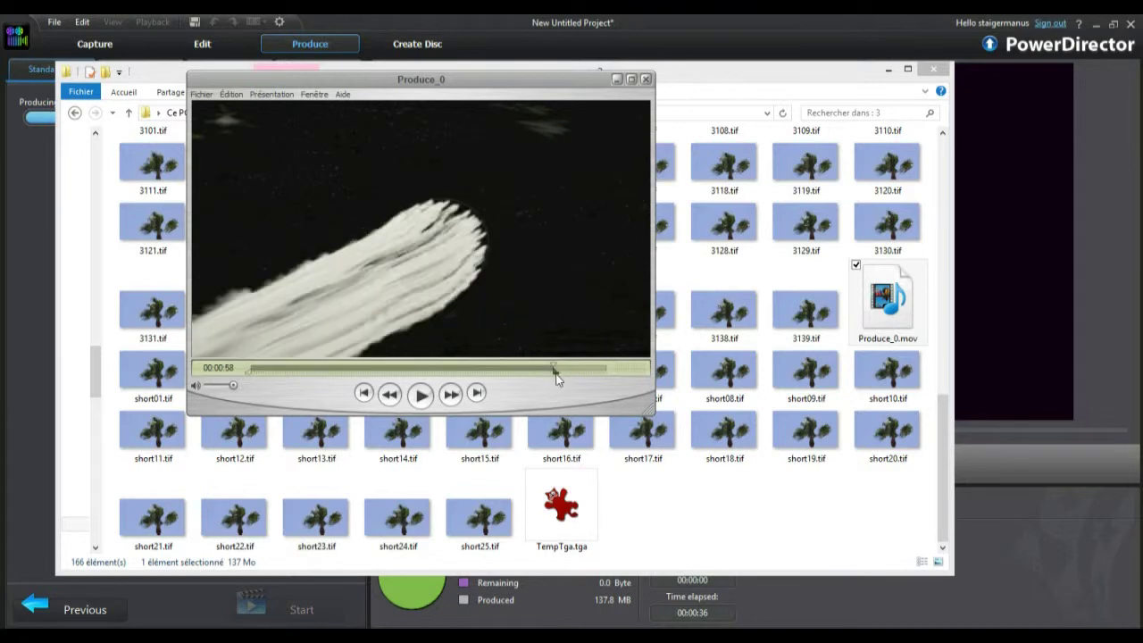
{"action": "left_click_drag", "start_coordinate": [554, 372], "coordinate": [607, 371]}
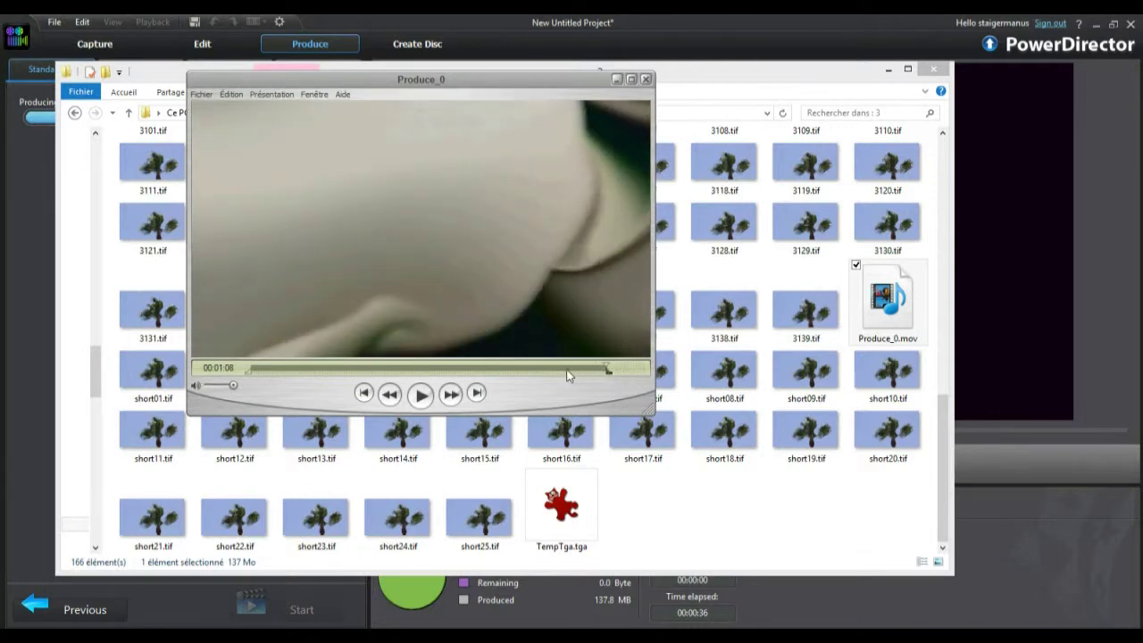
{"action": "left_click_drag", "start_coordinate": [249, 373], "coordinate": [548, 391]}
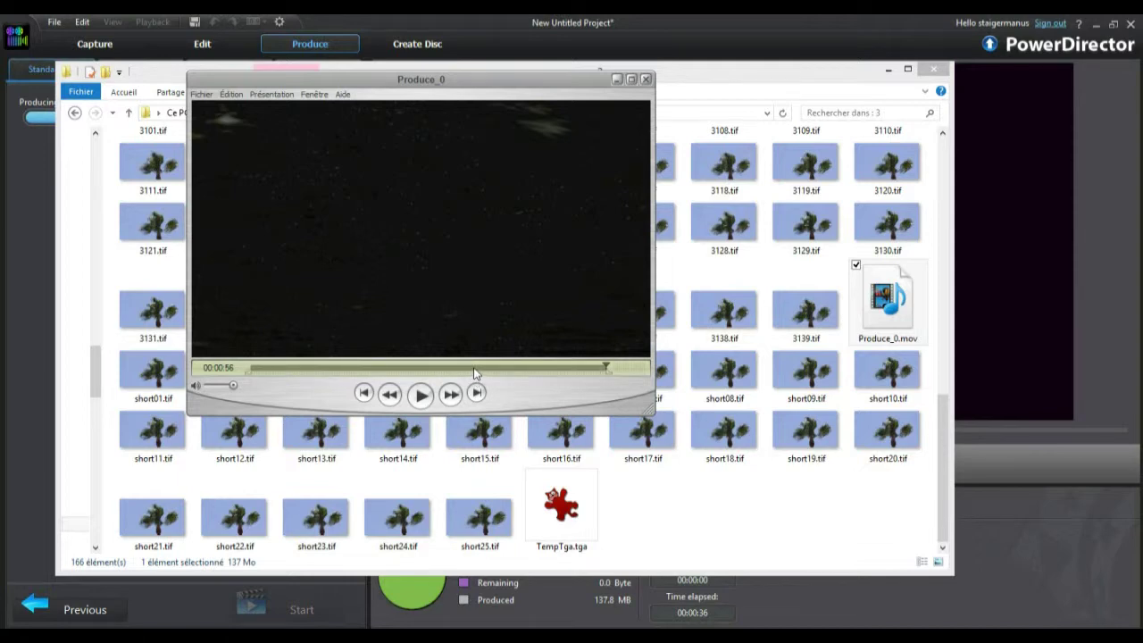
{"action": "left_click_drag", "start_coordinate": [314, 79], "coordinate": [385, 145]}
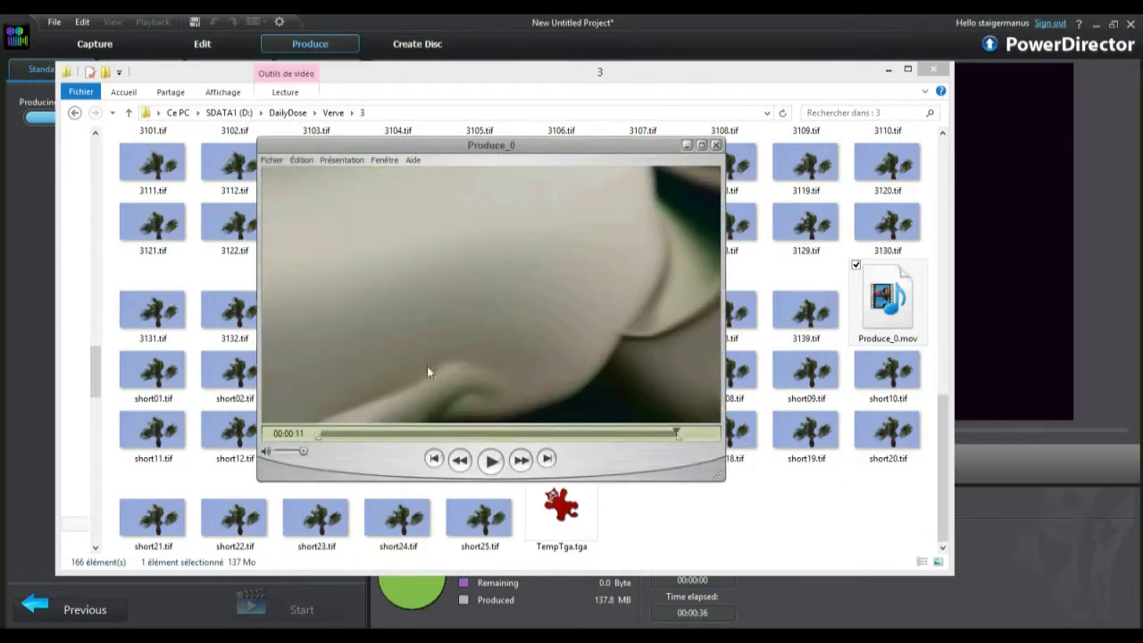
Step: Scrub the trimmed movie to about 6 seconds and start exporting it with the format Séquence vers AVI
{"action": "left_click_drag", "start_coordinate": [335, 431], "coordinate": [510, 455]}
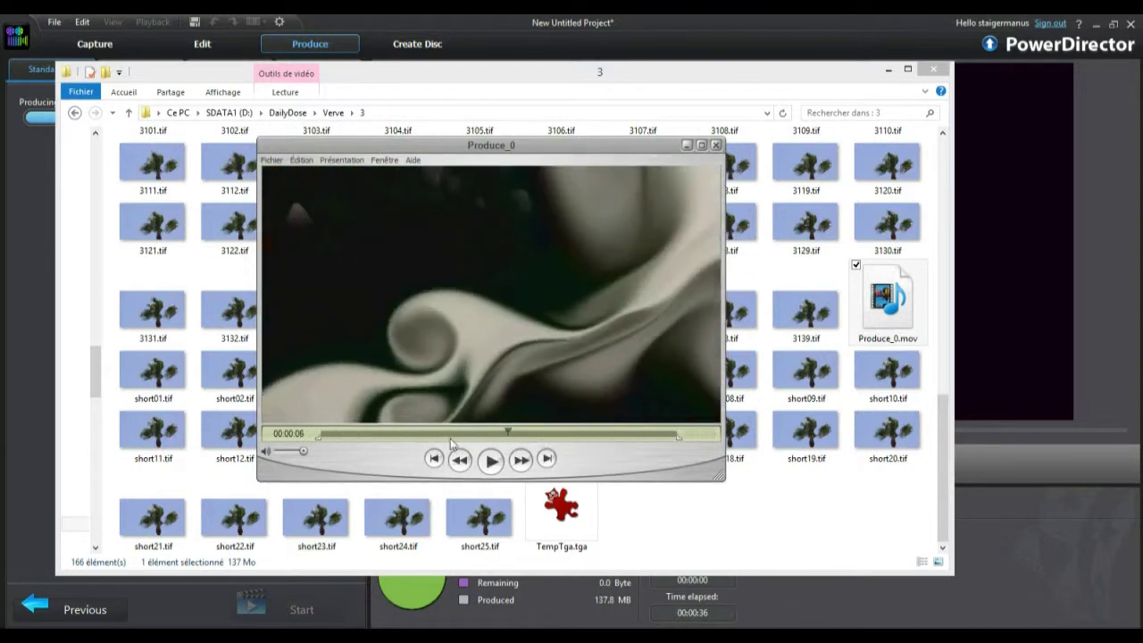
{"action": "left_click", "coordinate": [270, 160]}
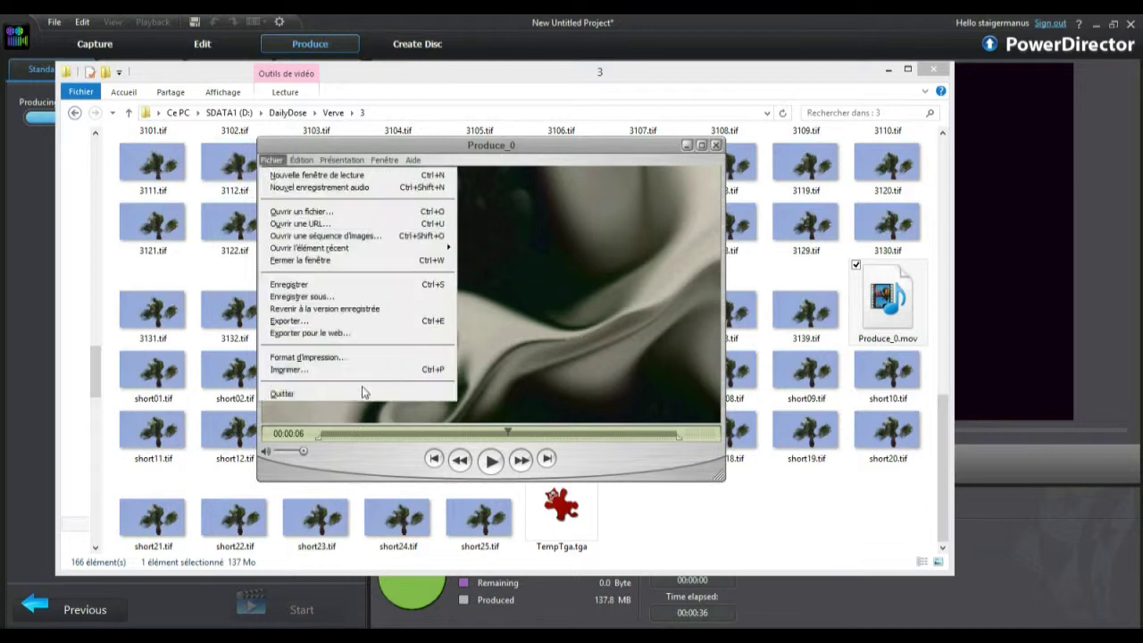
{"action": "left_click", "coordinate": [346, 320]}
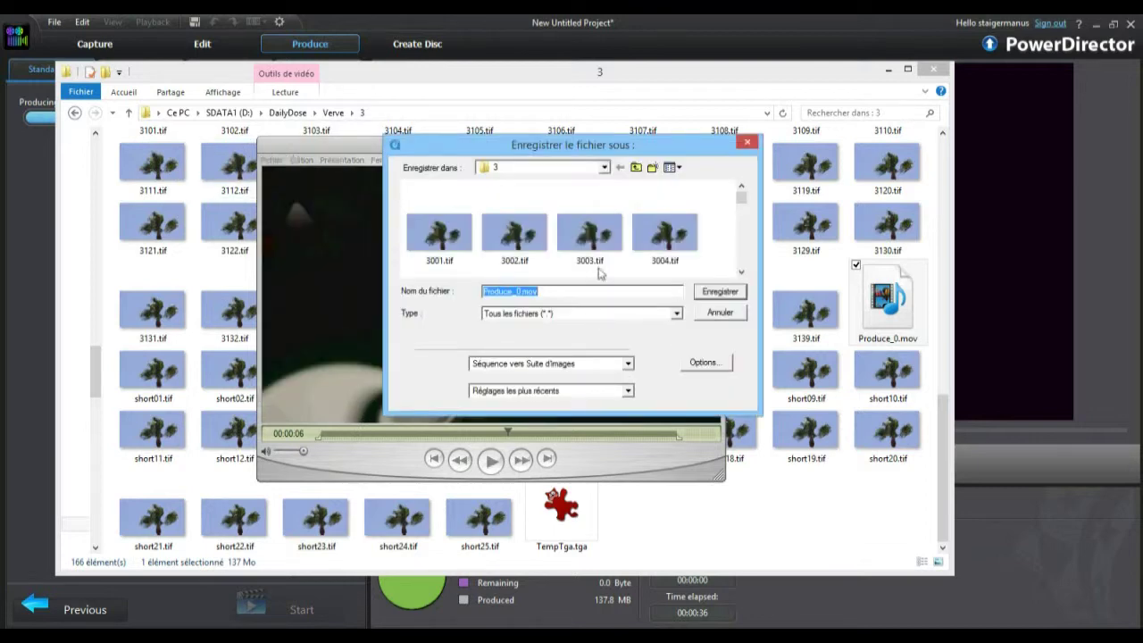
{"action": "left_click", "coordinate": [620, 315]}
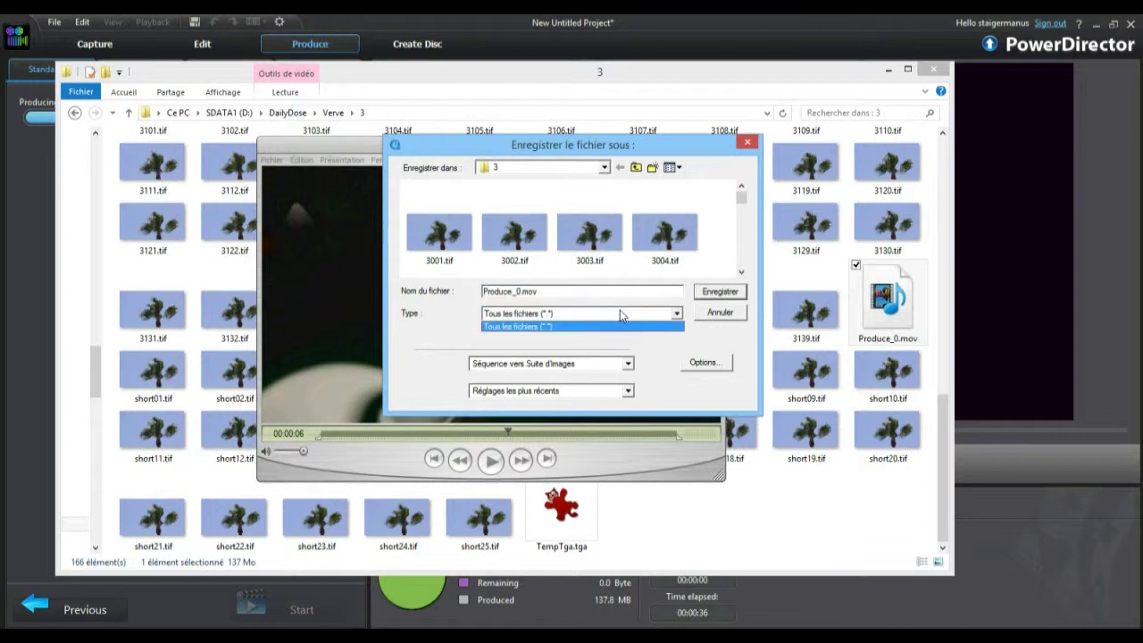
{"action": "left_click", "coordinate": [620, 315]}
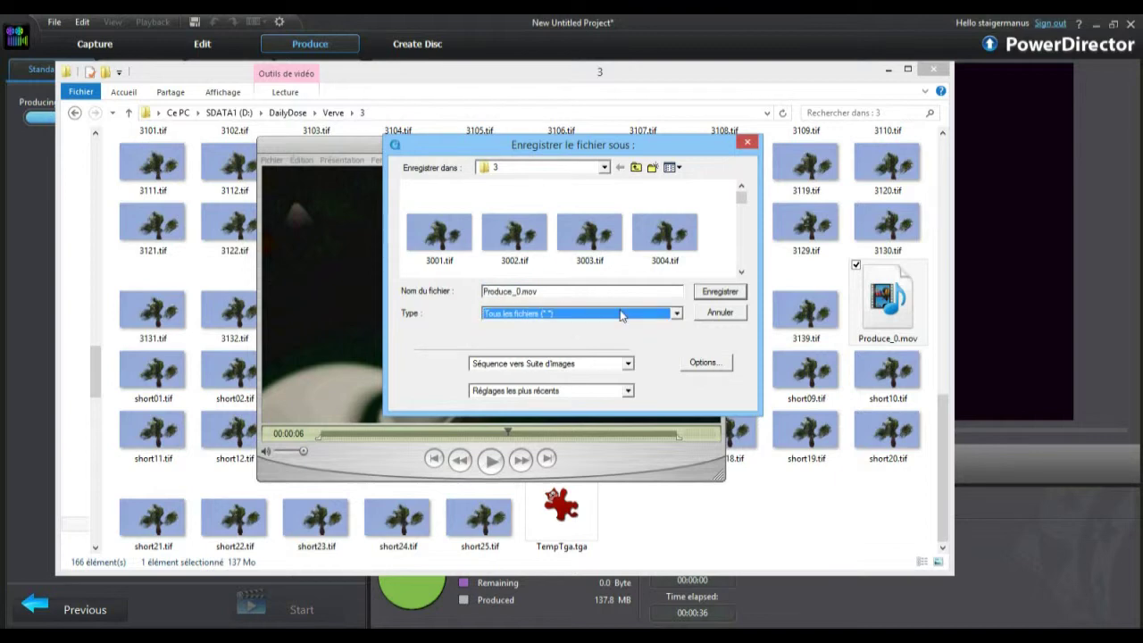
{"action": "left_click", "coordinate": [566, 364]}
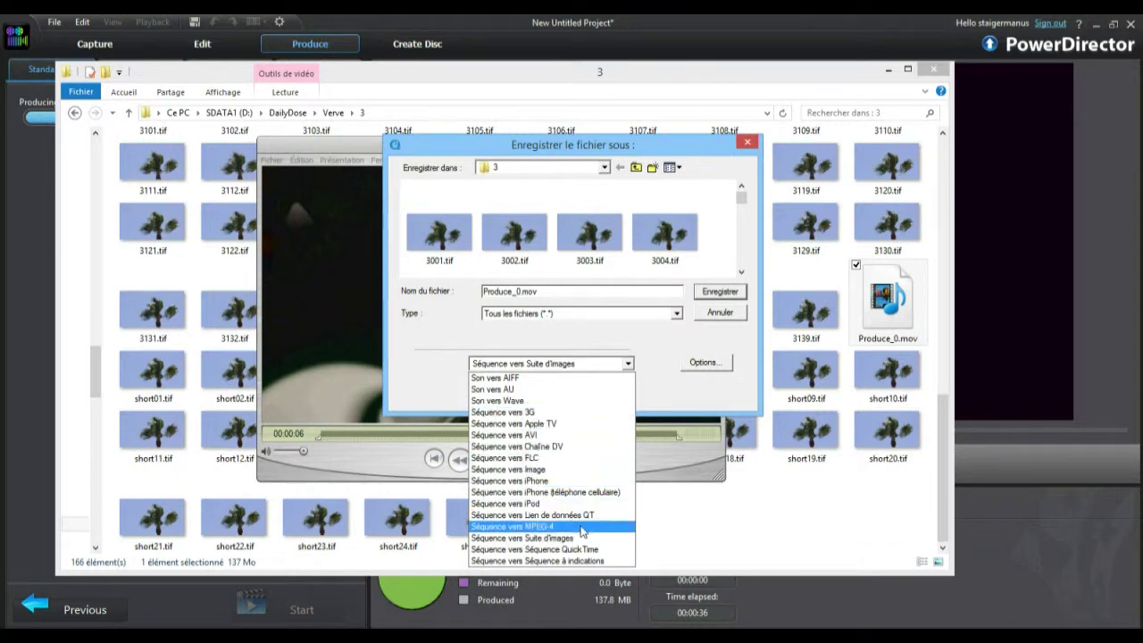
{"action": "left_click", "coordinate": [531, 435]}
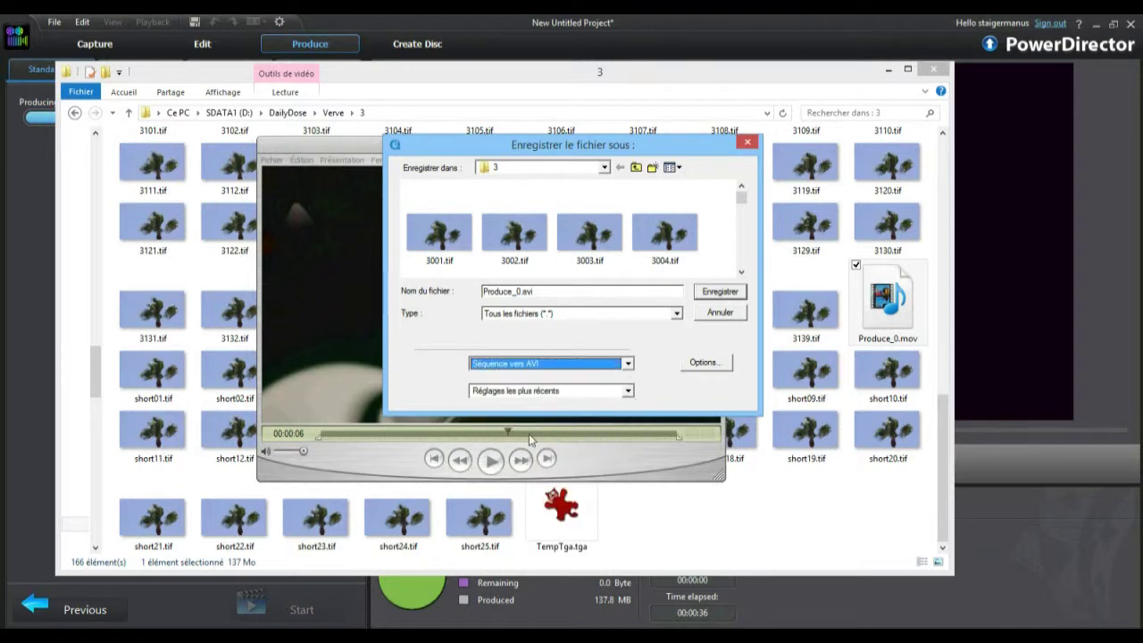
Step: Set the AVI video compression type to Sans and save the export as Produce_0.avi in folder 3
{"action": "left_click", "coordinate": [687, 360]}
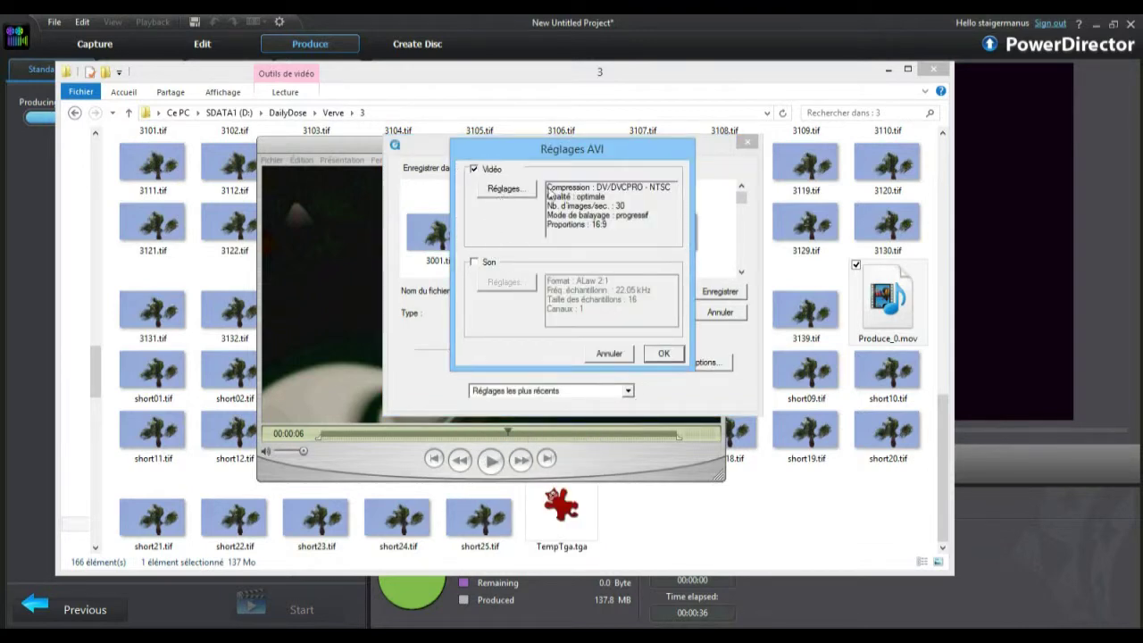
{"action": "left_click", "coordinate": [504, 189]}
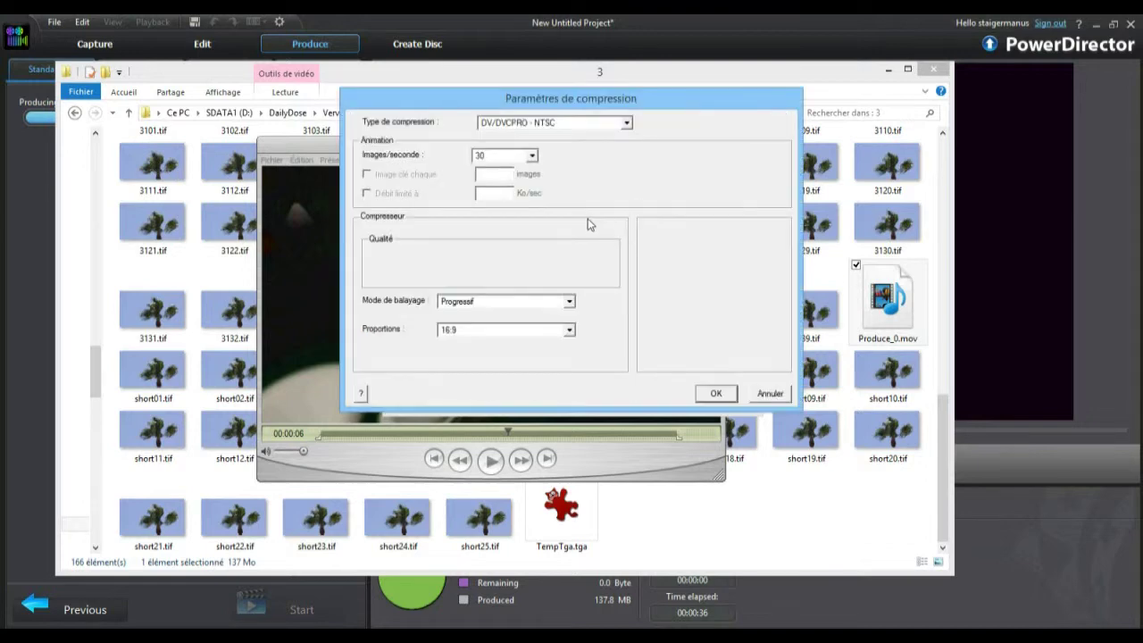
{"action": "left_click", "coordinate": [572, 124]}
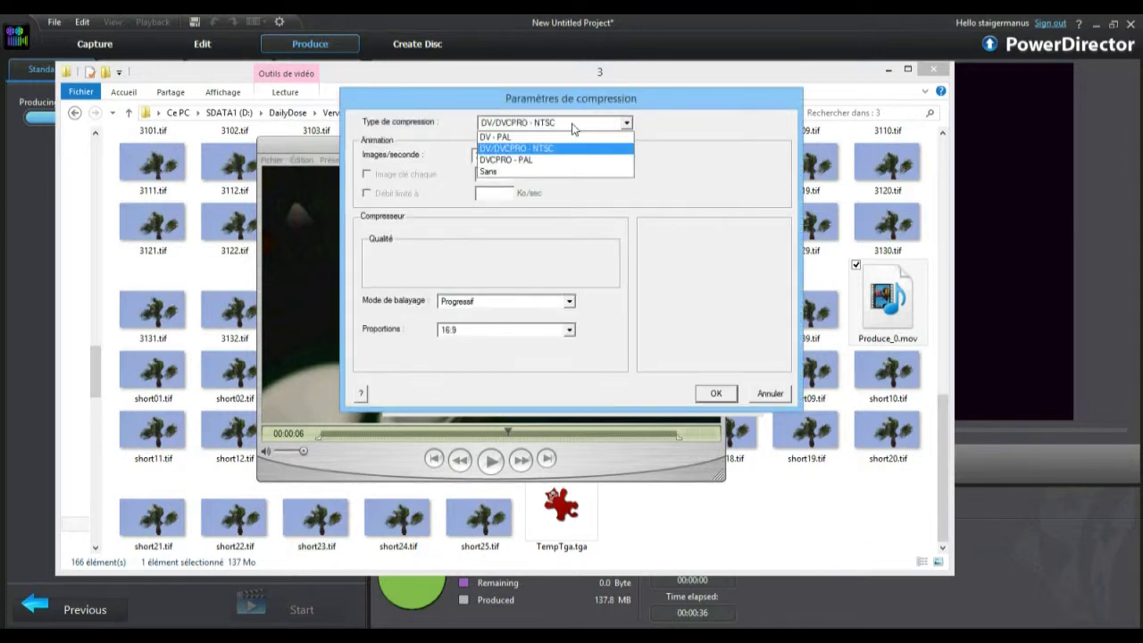
{"action": "left_click", "coordinate": [506, 174]}
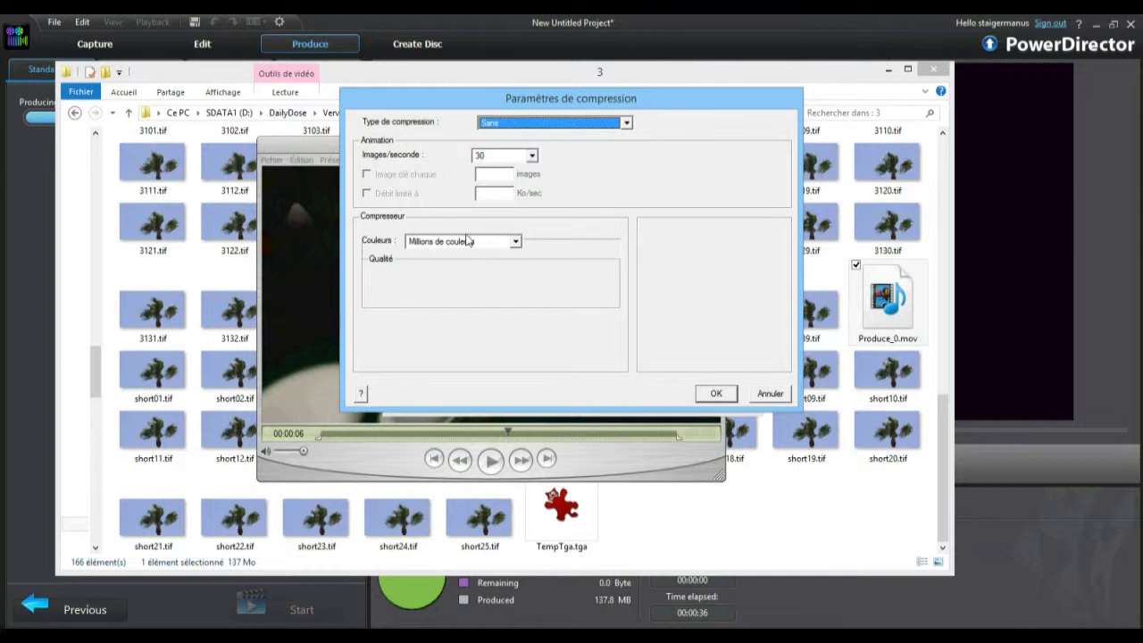
{"action": "left_click", "coordinate": [716, 394]}
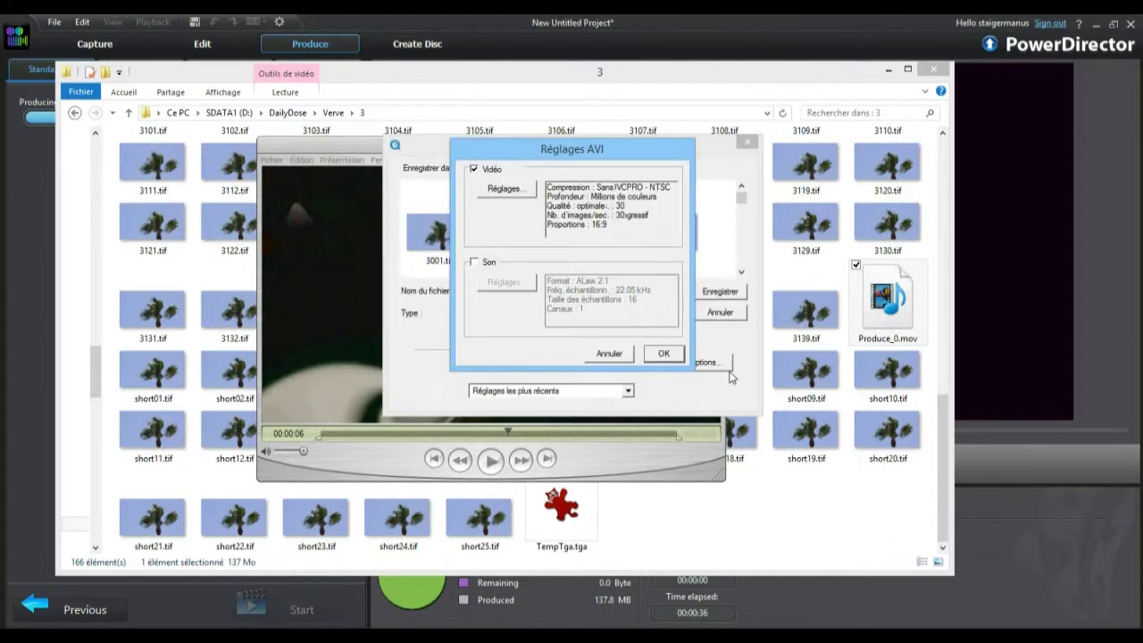
{"action": "left_click", "coordinate": [663, 353]}
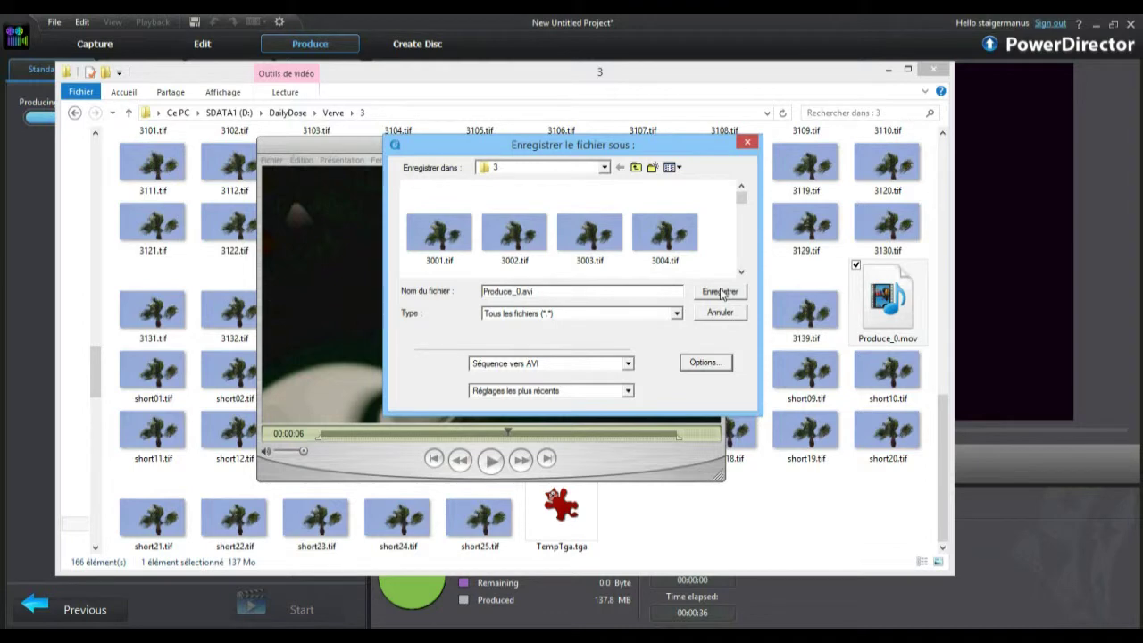
{"action": "left_click", "coordinate": [721, 293]}
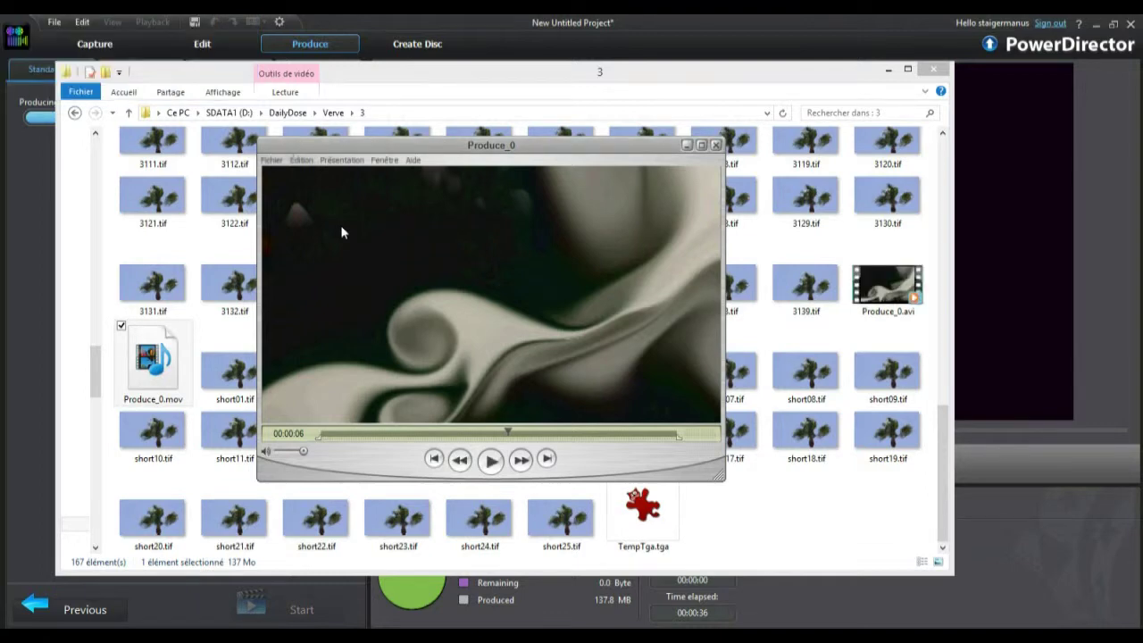
Step: Play Produce_0.avi from the output folder to check the exported video, and close the player
{"action": "left_click", "coordinate": [897, 280]}
{"action": "double_click", "coordinate": [898, 279]}
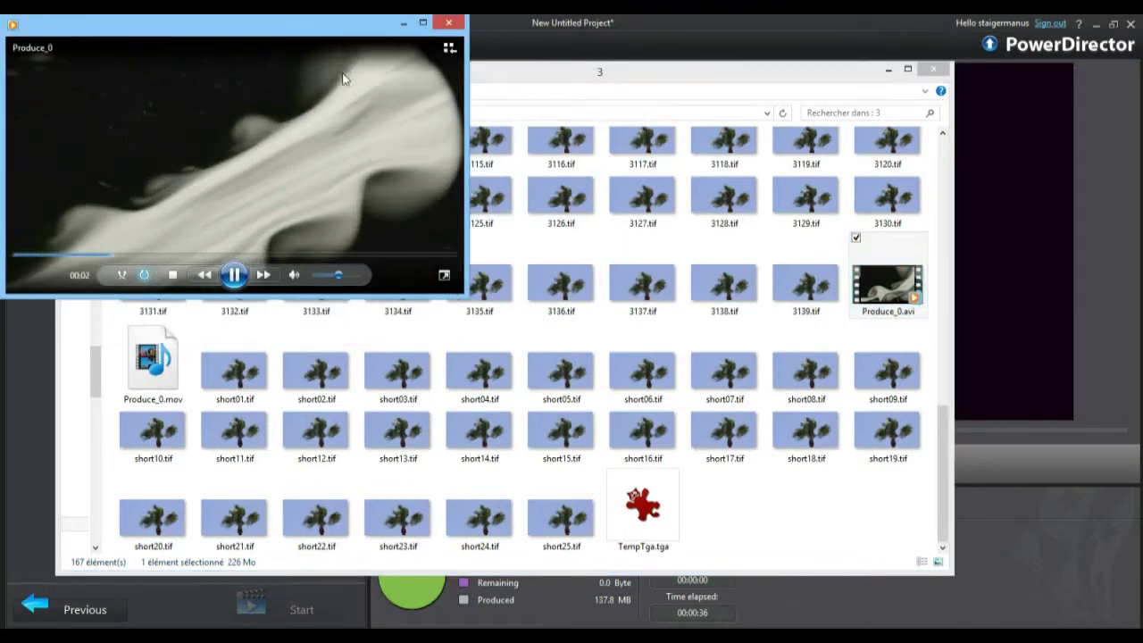
{"action": "left_click_drag", "start_coordinate": [326, 34], "coordinate": [492, 220]}
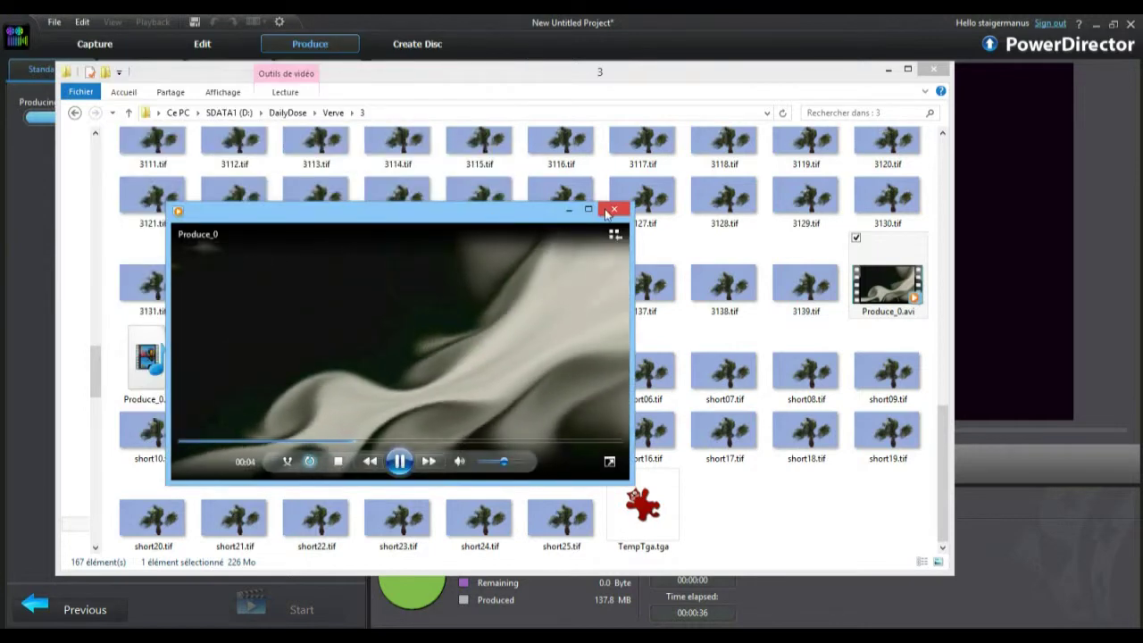
{"action": "left_click", "coordinate": [613, 207]}
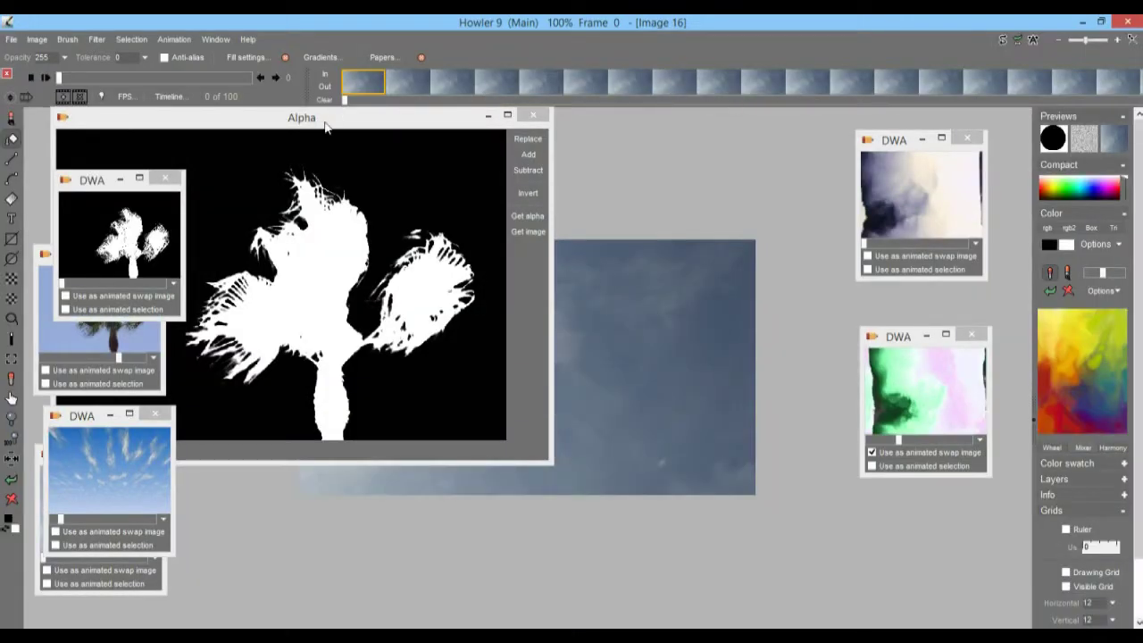
Step: Switch to Howler 9, shrink the Alpha window and minimize it to clear the canvas
{"action": "left_click_drag", "start_coordinate": [326, 126], "coordinate": [510, 230]}
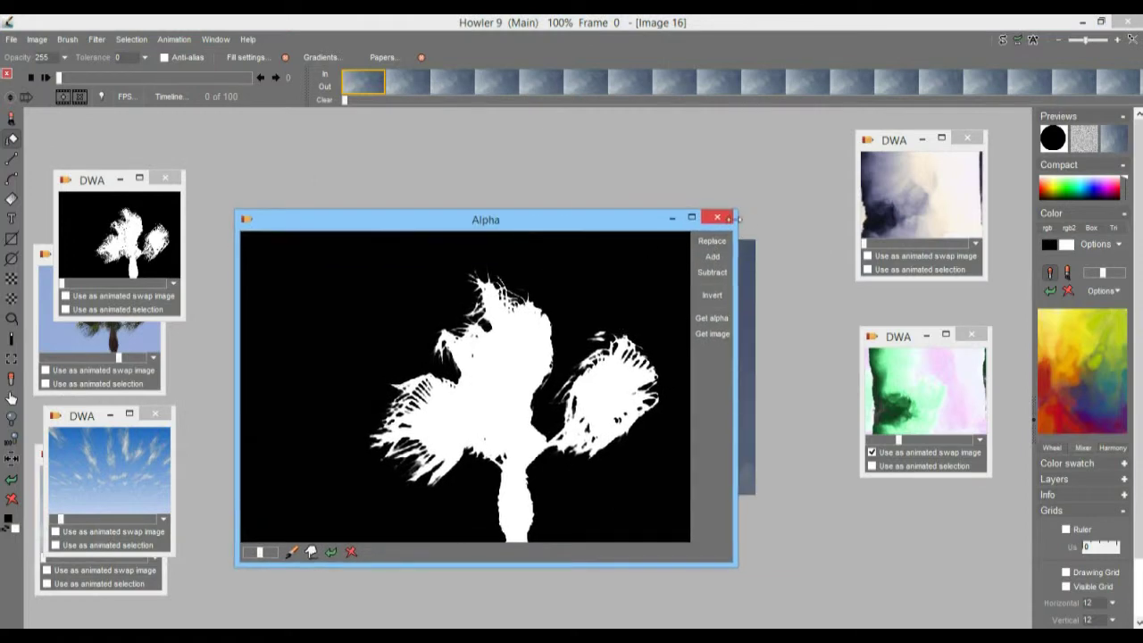
{"action": "left_click_drag", "start_coordinate": [737, 215], "coordinate": [604, 216]}
{"action": "left_click_drag", "start_coordinate": [466, 212], "coordinate": [426, 390]}
{"action": "left_click_drag", "start_coordinate": [604, 559], "coordinate": [439, 562]}
{"action": "left_click", "coordinate": [375, 398]}
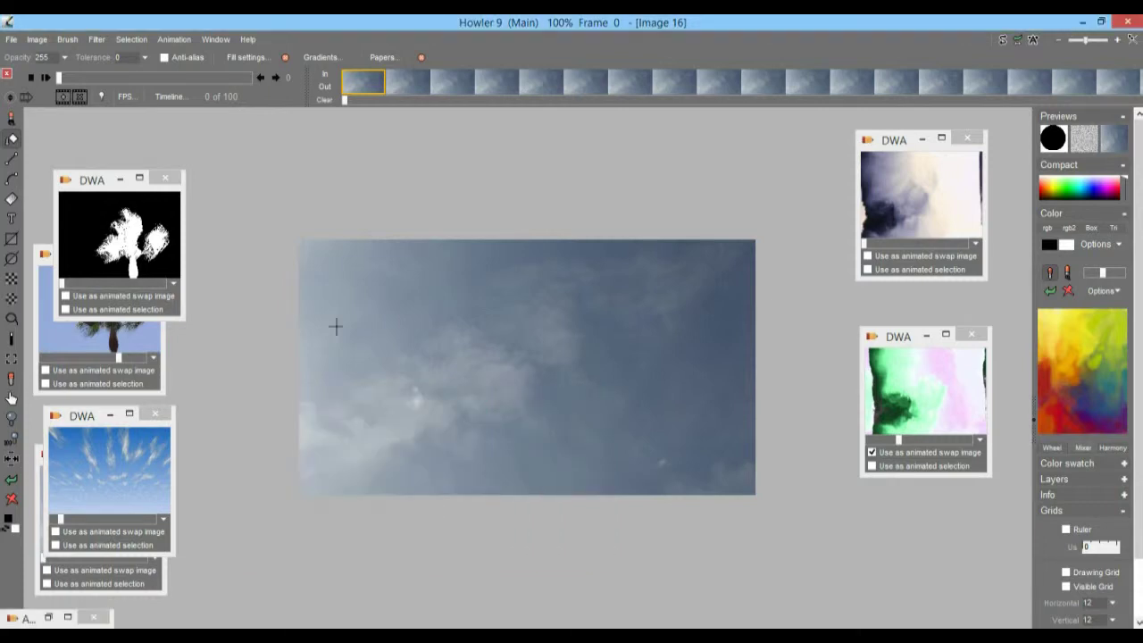
Step: Open Produce_0.avi from D:\DailyDose\Verve\3 as an AVI animation
{"action": "left_click", "coordinate": [162, 42]}
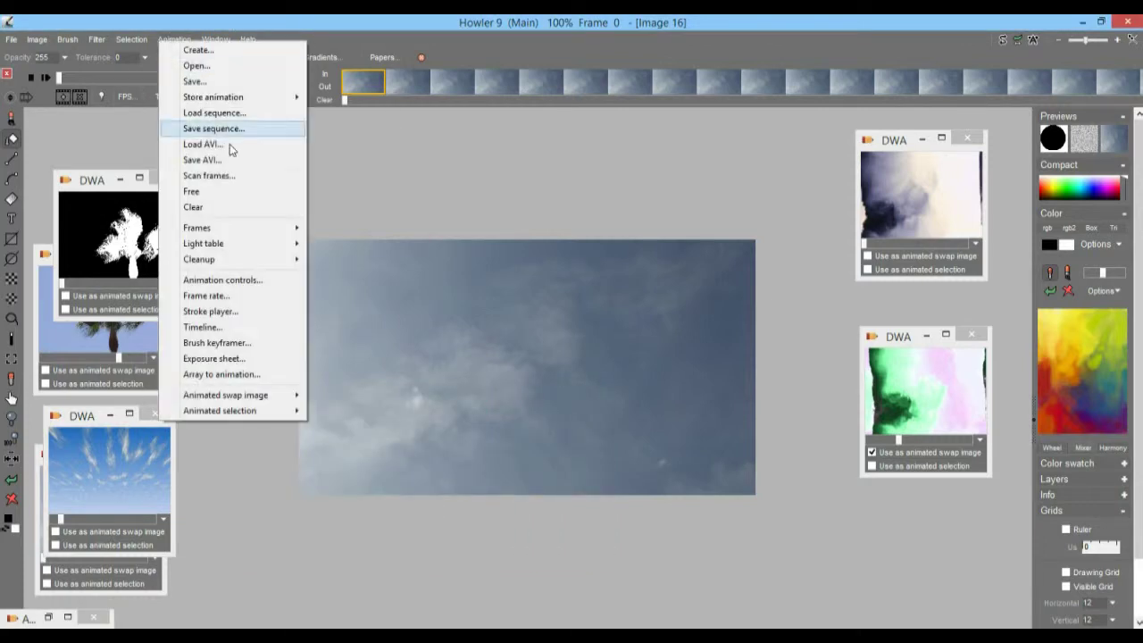
{"action": "left_click", "coordinate": [251, 144]}
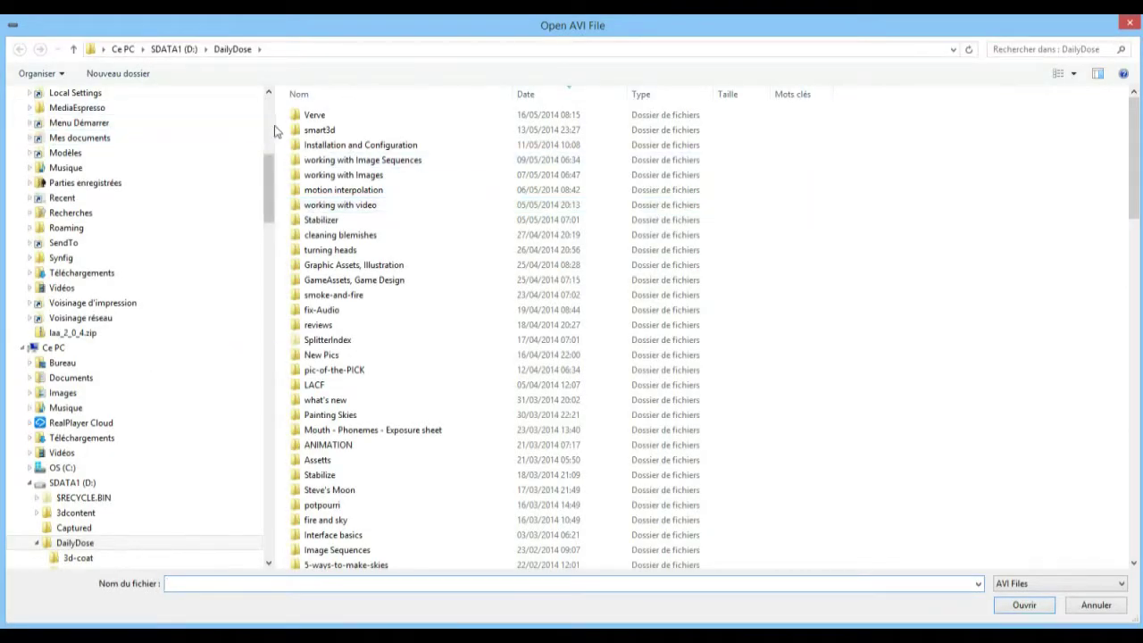
{"action": "left_click", "coordinate": [273, 133]}
{"action": "left_click_drag", "start_coordinate": [274, 133], "coordinate": [43, 125]}
{"action": "double_click", "coordinate": [140, 118]}
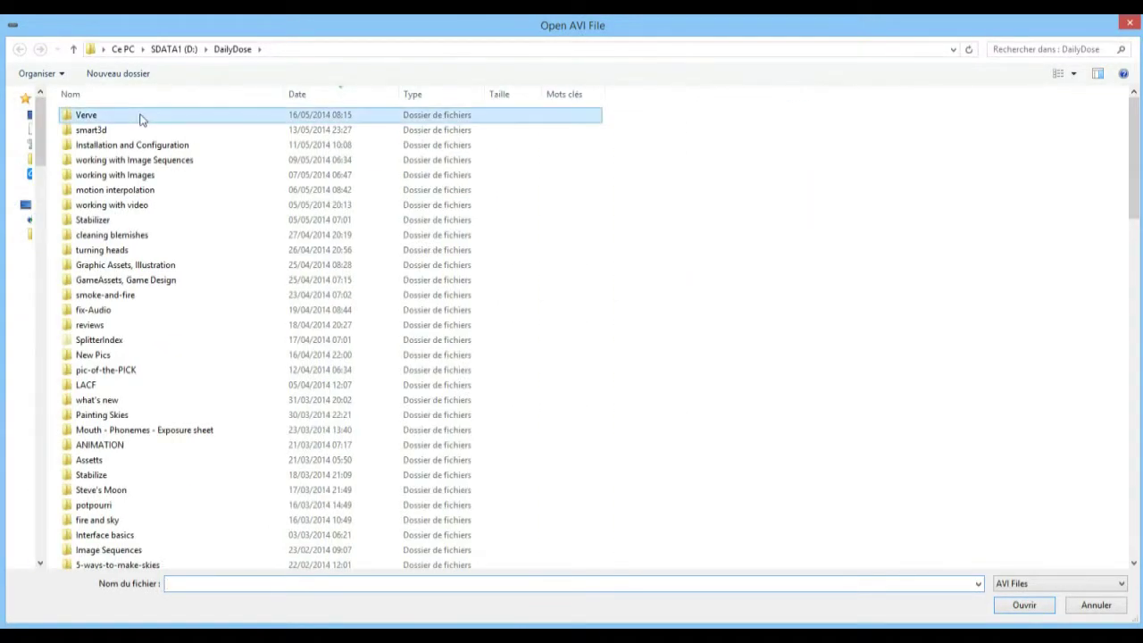
{"action": "double_click", "coordinate": [309, 127]}
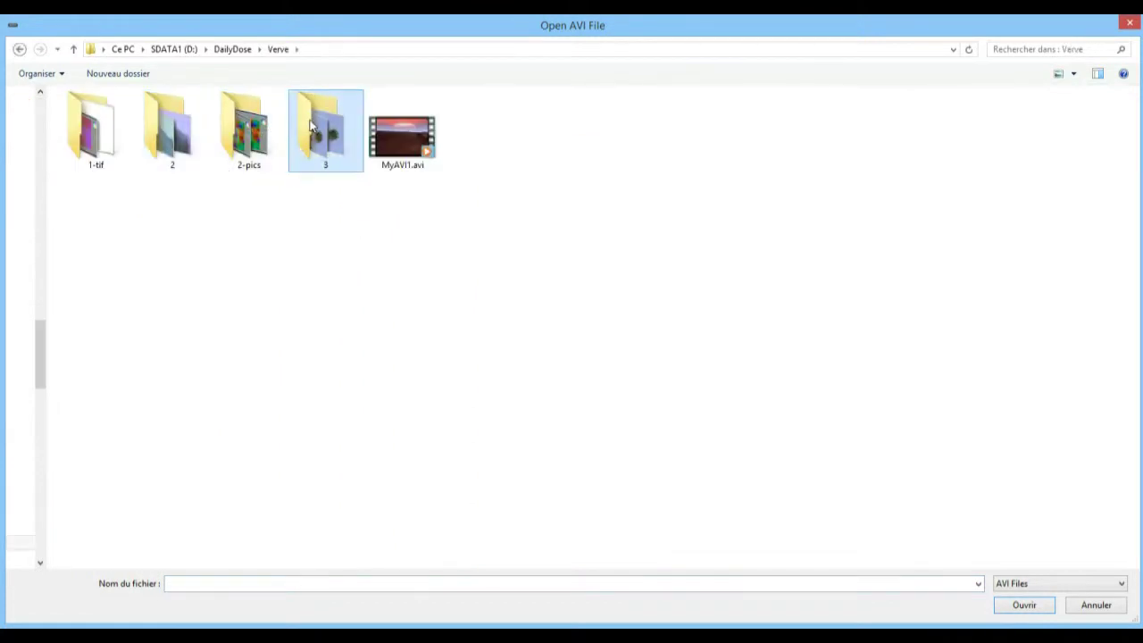
{"action": "left_click", "coordinate": [96, 118]}
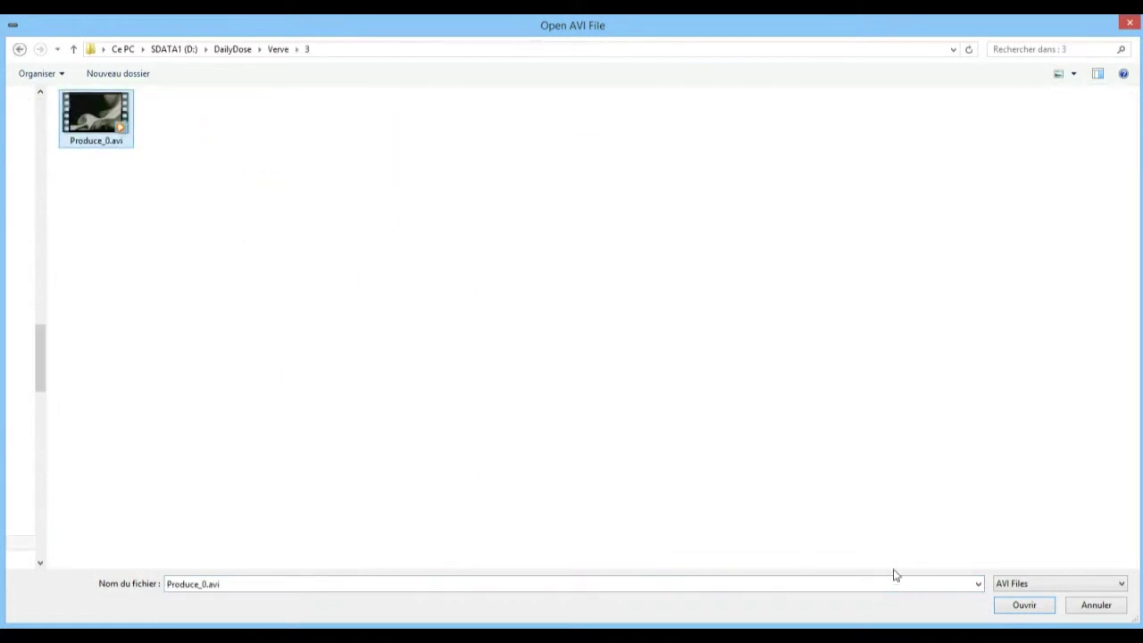
{"action": "left_click", "coordinate": [1016, 604]}
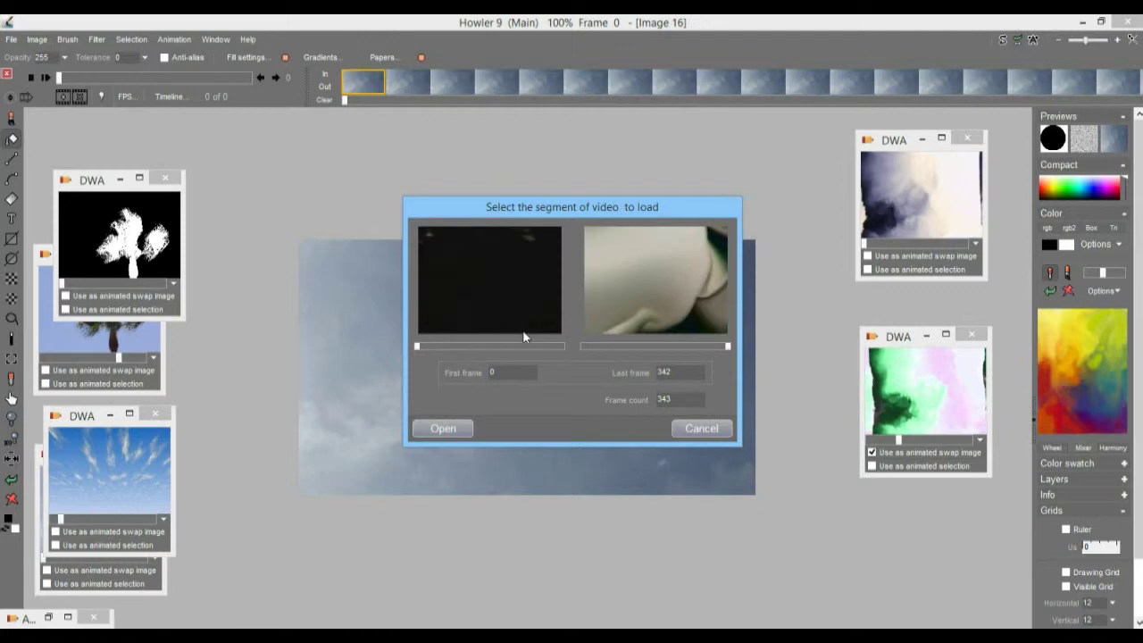
Step: Set the video segment's first frame to 16 and last frame to 274, and load it
{"action": "left_click_drag", "start_coordinate": [531, 206], "coordinate": [472, 165]}
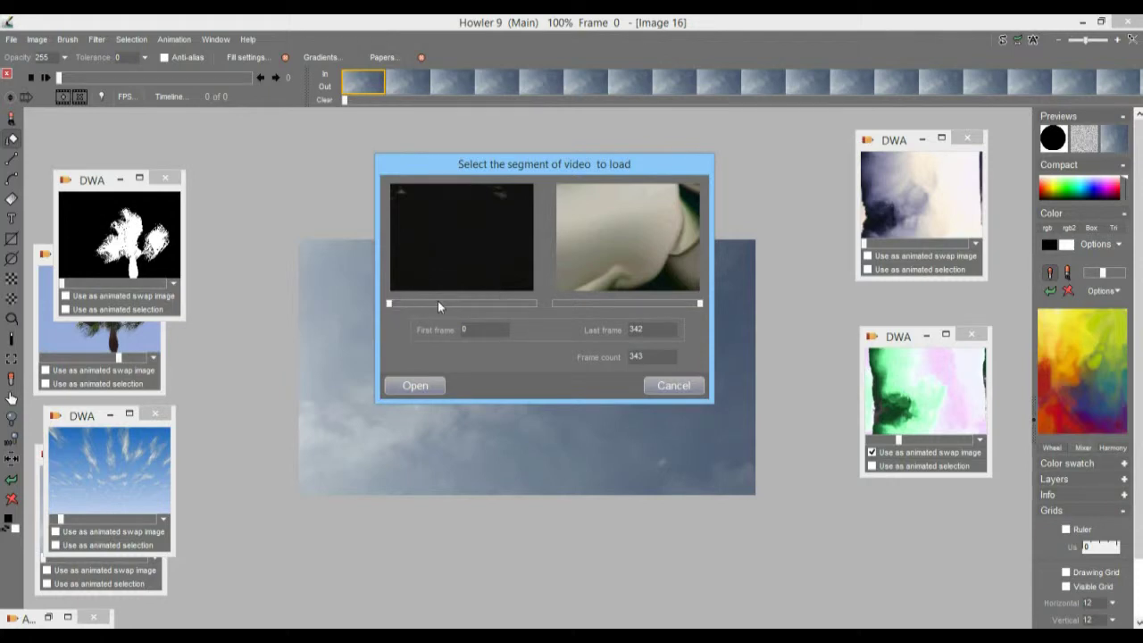
{"action": "mouse_move", "coordinate": [699, 305]}
{"action": "left_mouse_down"}
{"action": "mouse_move", "coordinate": [573, 305]}
{"action": "mouse_move", "coordinate": [703, 305]}
{"action": "left_mouse_up"}
{"action": "mouse_move", "coordinate": [387, 305]}
{"action": "left_mouse_down"}
{"action": "mouse_move", "coordinate": [495, 307]}
{"action": "mouse_move", "coordinate": [394, 304]}
{"action": "left_mouse_up"}
{"action": "left_click_drag", "start_coordinate": [395, 303], "coordinate": [400, 305]}
{"action": "left_click_drag", "start_coordinate": [398, 304], "coordinate": [396, 304]}
{"action": "left_click_drag", "start_coordinate": [701, 303], "coordinate": [671, 326]}
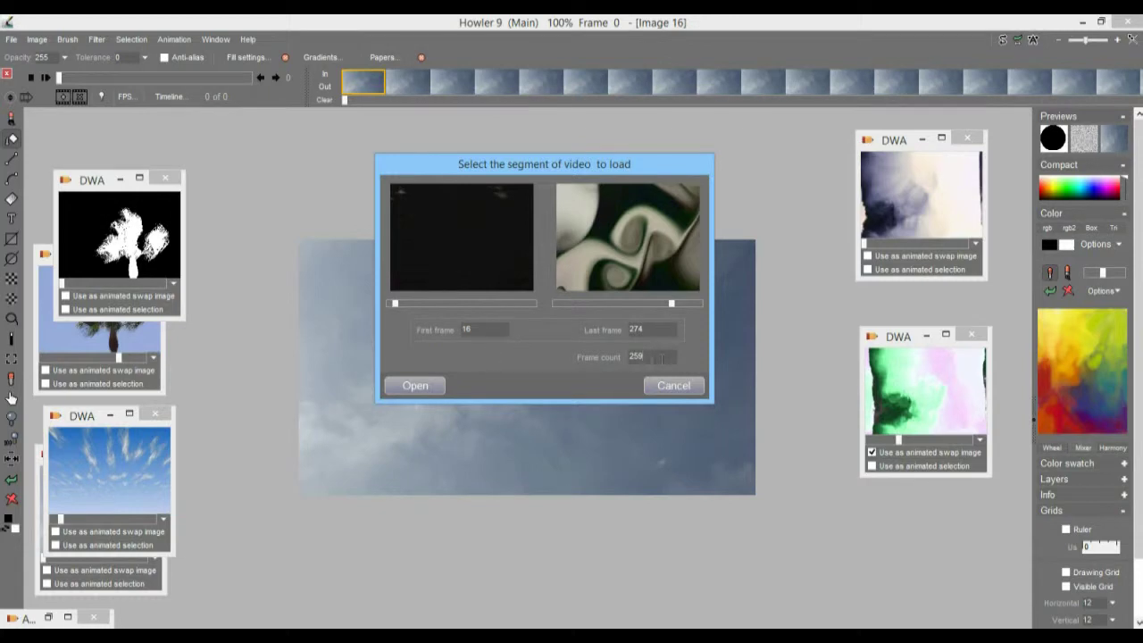
{"action": "left_click", "coordinate": [415, 385]}
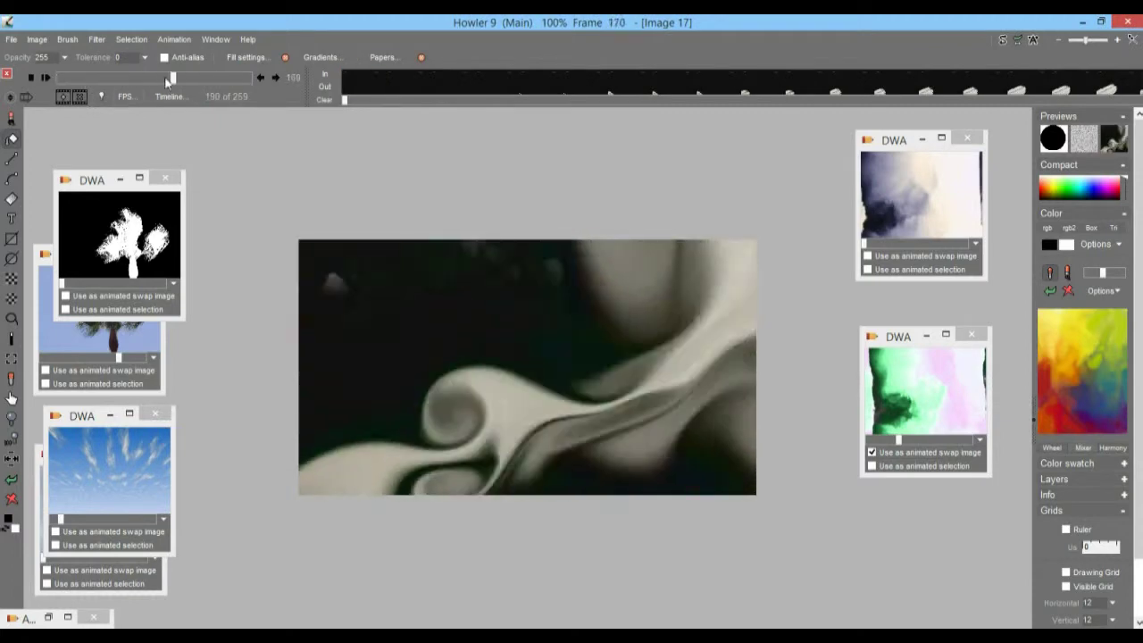
Step: Scrub through the loaded paint stroke animation to inspect its early frames, stopping at frame 44
{"action": "left_click", "coordinate": [85, 79]}
{"action": "mouse_move", "coordinate": [86, 78]}
{"action": "left_mouse_down"}
{"action": "mouse_move", "coordinate": [66, 75]}
{"action": "mouse_move", "coordinate": [149, 75]}
{"action": "mouse_move", "coordinate": [85, 79]}
{"action": "left_mouse_up"}
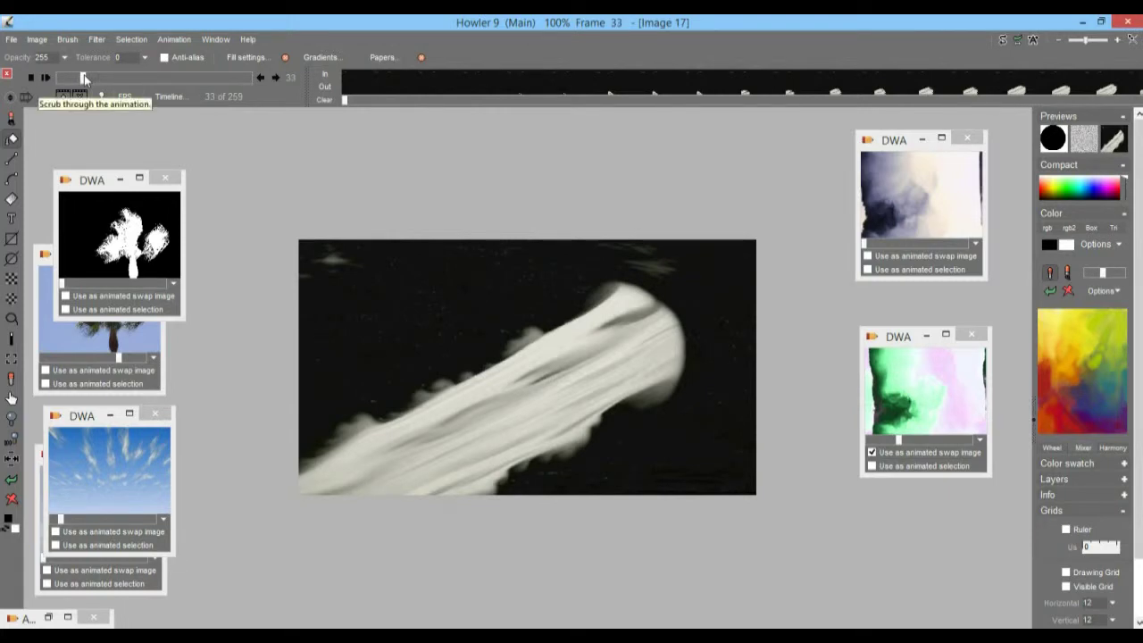
{"action": "left_click_drag", "start_coordinate": [93, 76], "coordinate": [89, 134]}
Step: Store the paint stroke animation to disc and place its DWA window below the green and pink animation's preview
{"action": "left_click", "coordinate": [167, 40]}
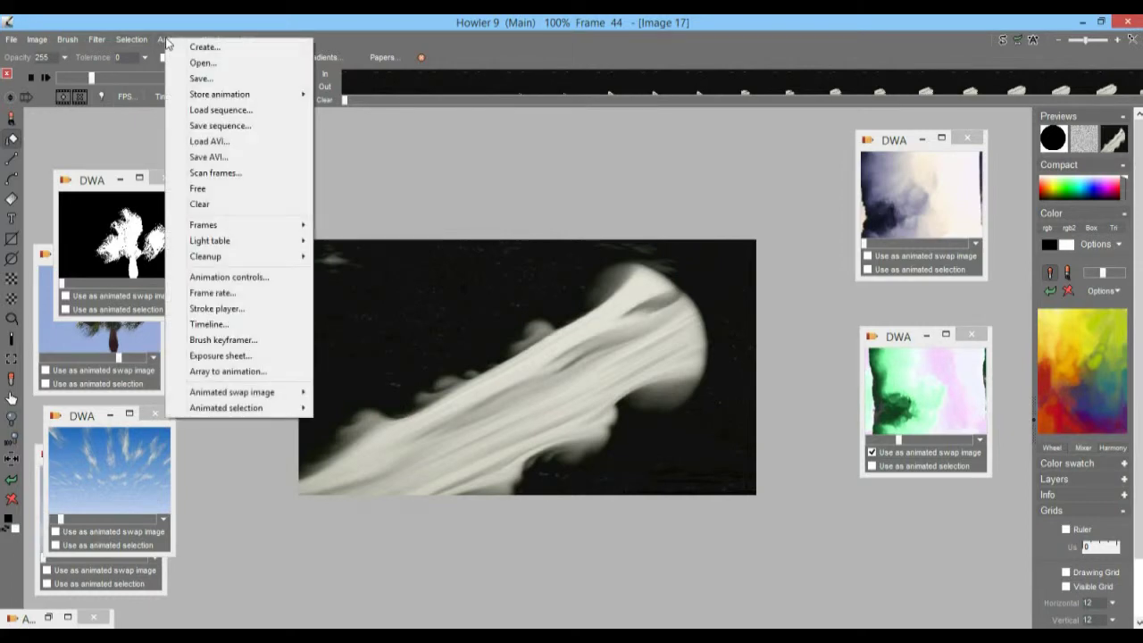
{"action": "mouse_move", "coordinate": [280, 95]}
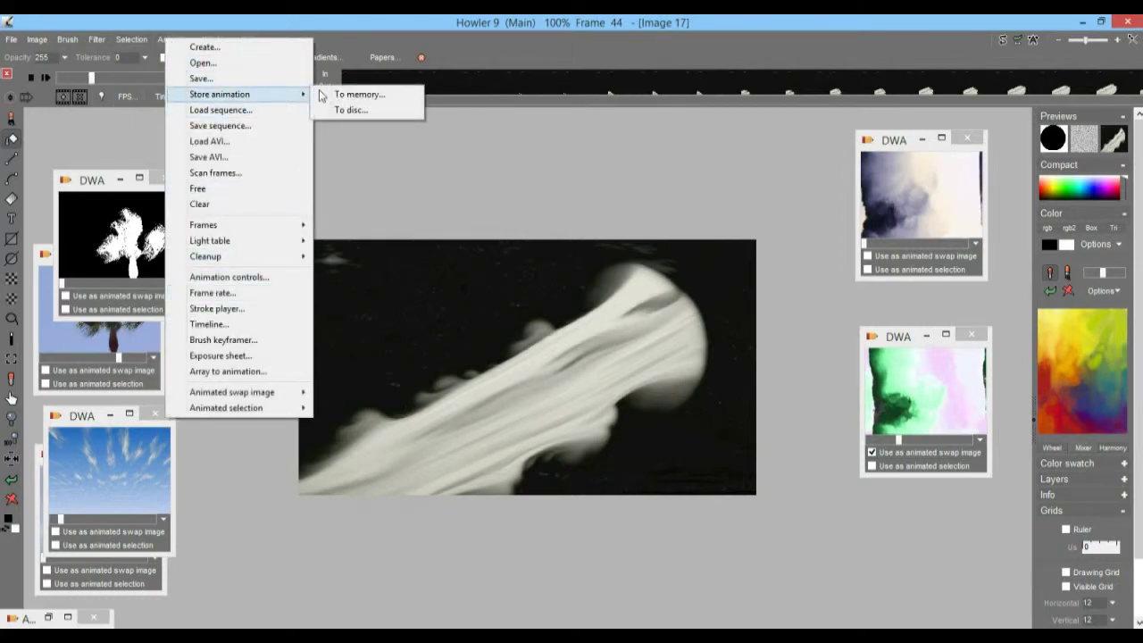
{"action": "left_click", "coordinate": [361, 110]}
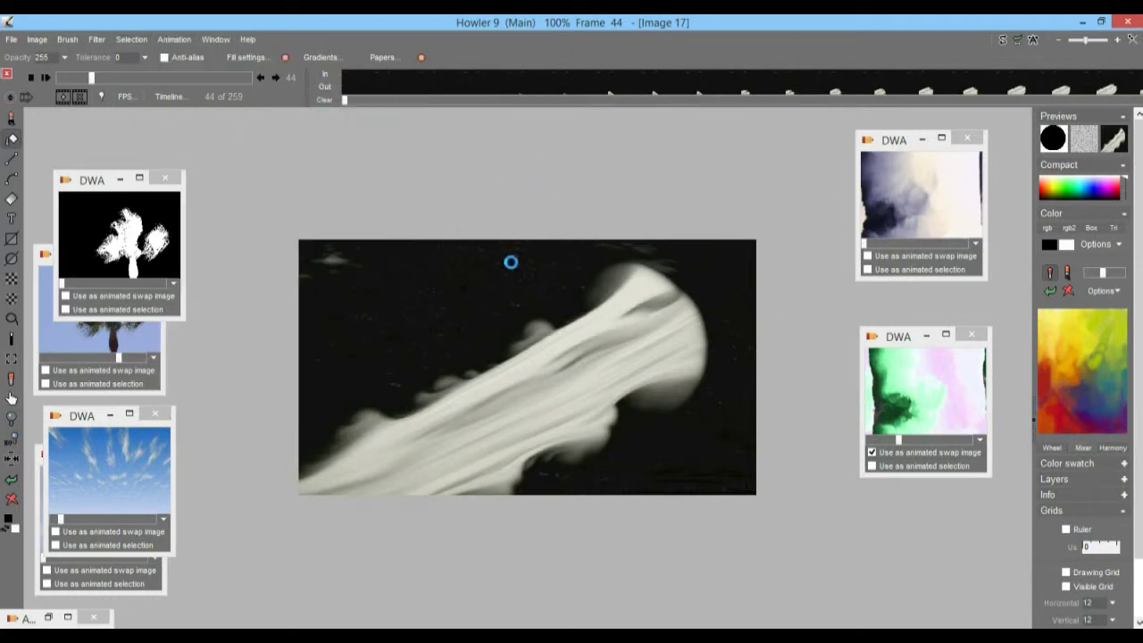
{"action": "left_click_drag", "start_coordinate": [98, 119], "coordinate": [870, 452]}
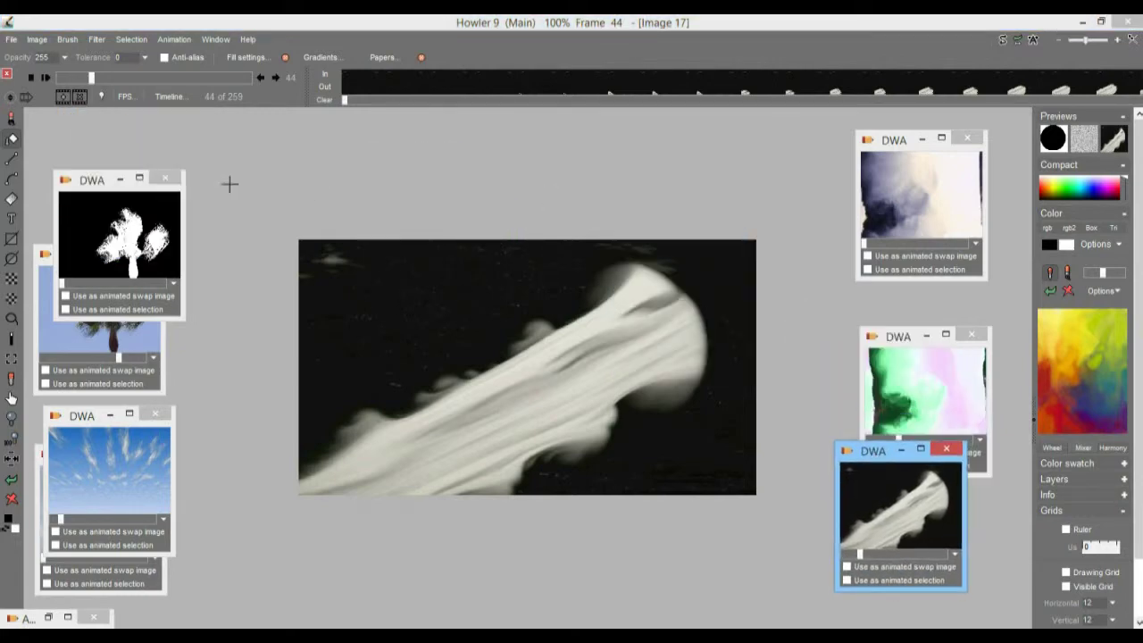
Step: Scrub the main animation forward to frame 145 to review the swirling paint
{"action": "mouse_move", "coordinate": [89, 79]}
{"action": "left_mouse_down"}
{"action": "mouse_move", "coordinate": [122, 78]}
{"action": "mouse_move", "coordinate": [93, 77]}
{"action": "left_mouse_up"}
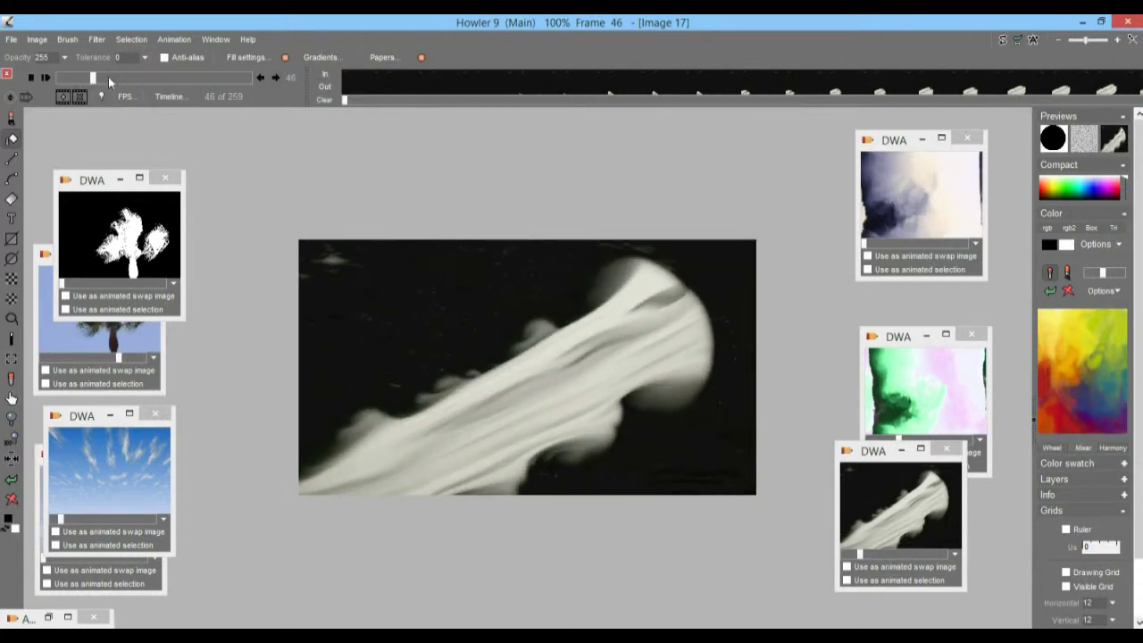
{"action": "left_click_drag", "start_coordinate": [96, 79], "coordinate": [168, 79]}
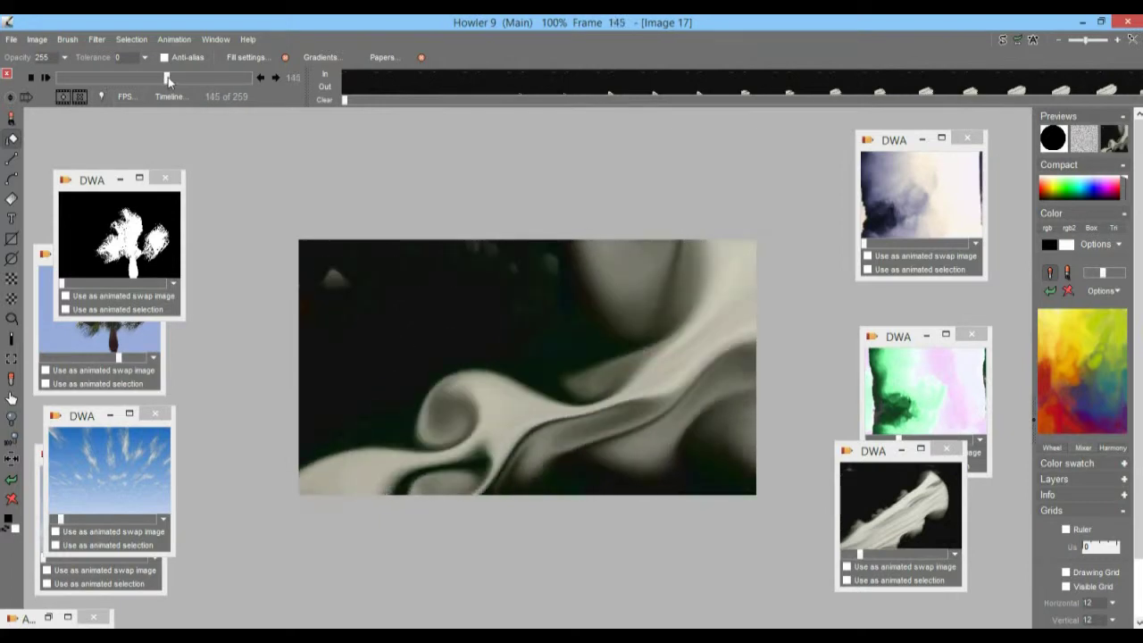
Step: Try deleting a block of frames from the paint stroke animation, and restore the full animation from its stored DWA copy
{"action": "left_click", "coordinate": [408, 81]}
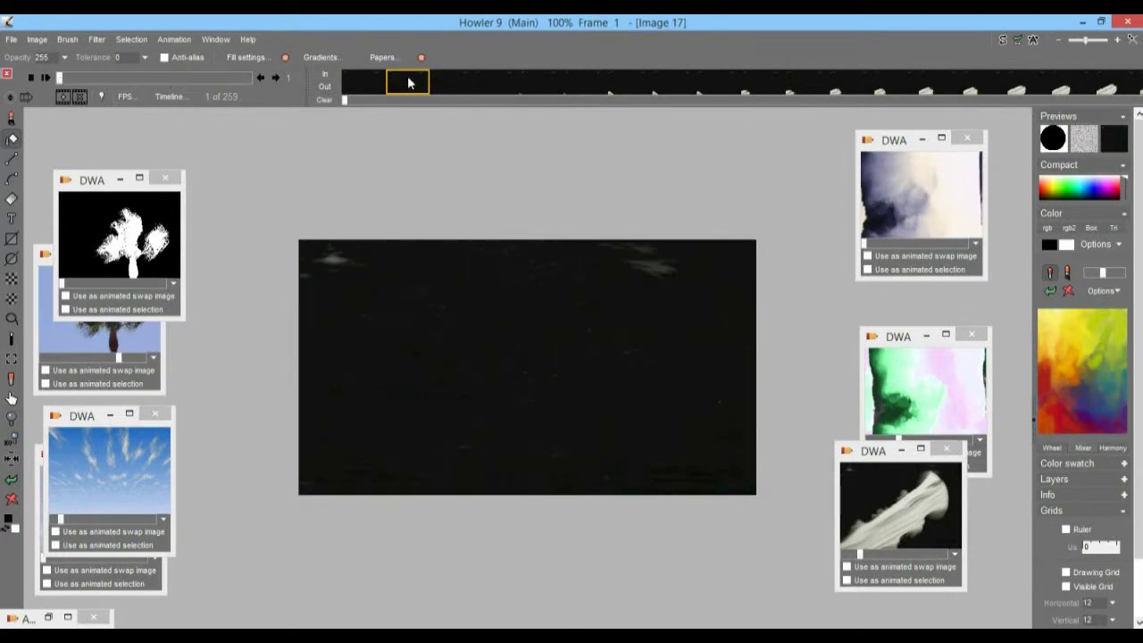
{"action": "right_click", "coordinate": [407, 81]}
{"action": "left_click", "coordinate": [478, 249]}
{"action": "left_click", "coordinate": [897, 530]}
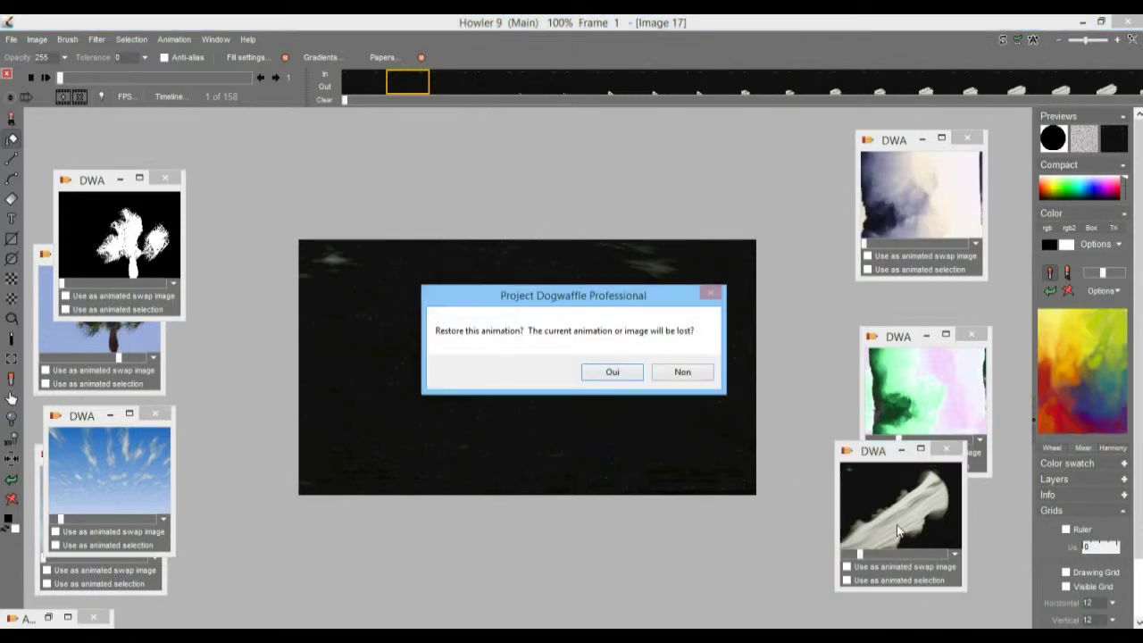
{"action": "left_click", "coordinate": [613, 371]}
Step: Move the paint stroke DWA window above the green and pink preview, and delete the main animation's opening block up to frame 28
{"action": "left_click_drag", "start_coordinate": [884, 456], "coordinate": [868, 185]}
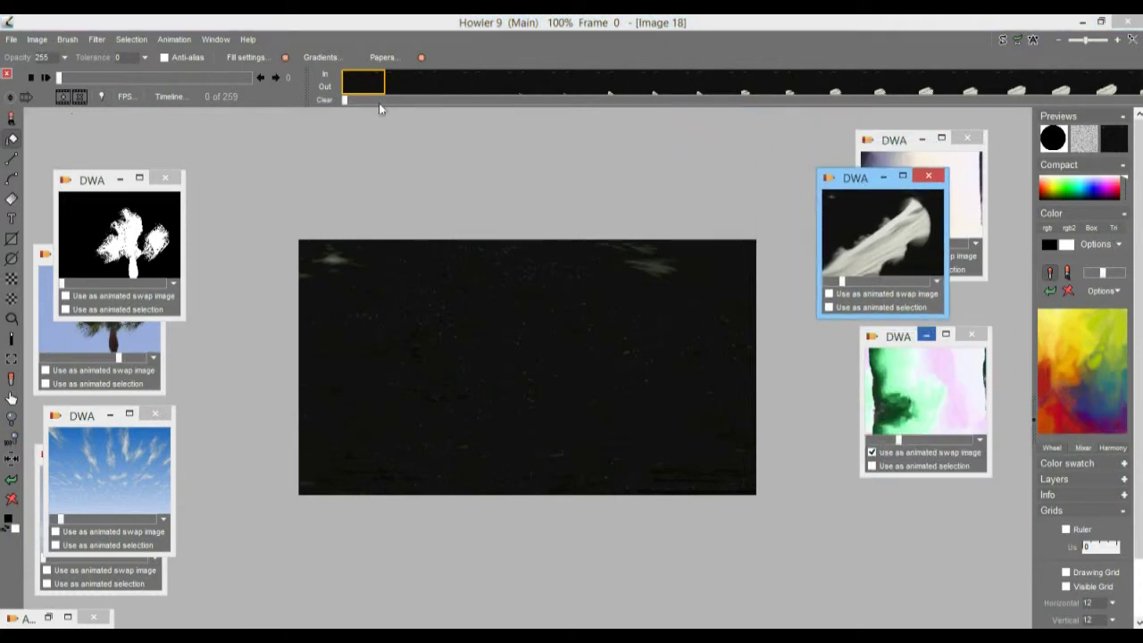
{"action": "mouse_move", "coordinate": [59, 78]}
{"action": "left_mouse_down"}
{"action": "mouse_move", "coordinate": [112, 80]}
{"action": "mouse_move", "coordinate": [68, 78]}
{"action": "mouse_move", "coordinate": [80, 78]}
{"action": "left_mouse_up"}
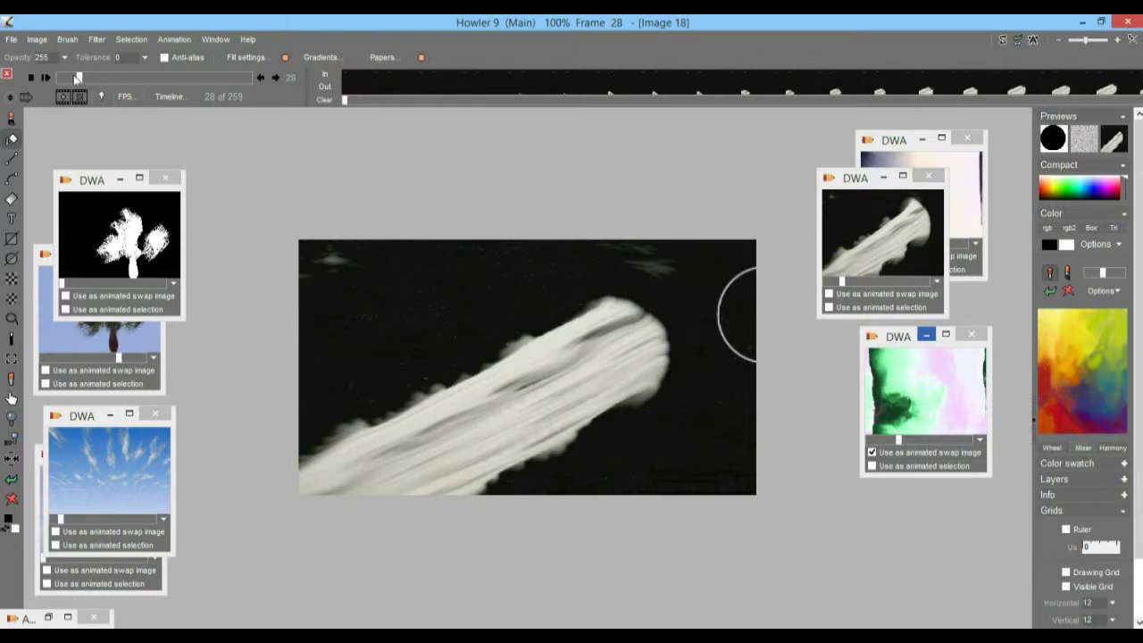
{"action": "left_click", "coordinate": [32, 79]}
{"action": "right_click", "coordinate": [400, 80]}
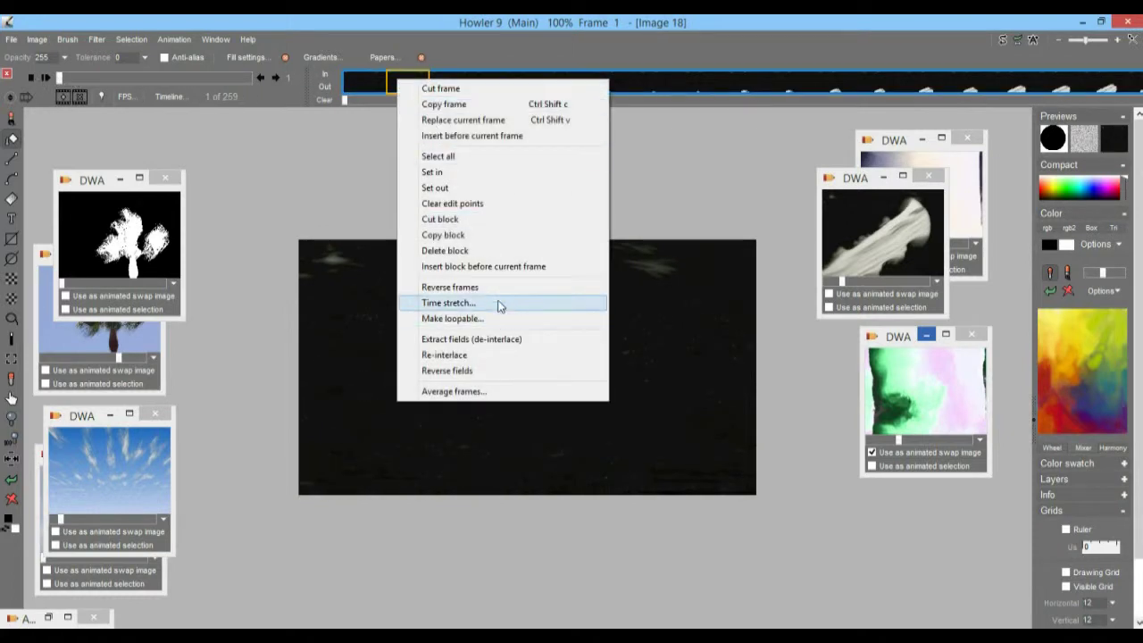
{"action": "left_click", "coordinate": [487, 250]}
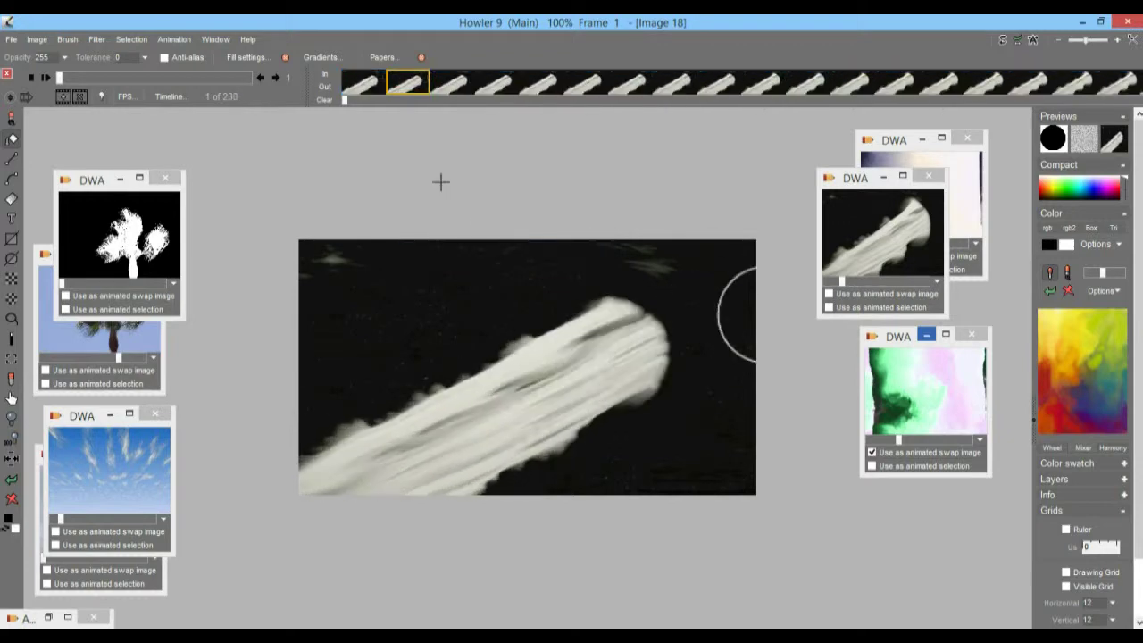
Step: Mark frames 134 to 229 of the paint stroke animation as a block and delete them
{"action": "left_click_drag", "start_coordinate": [62, 81], "coordinate": [124, 82]}
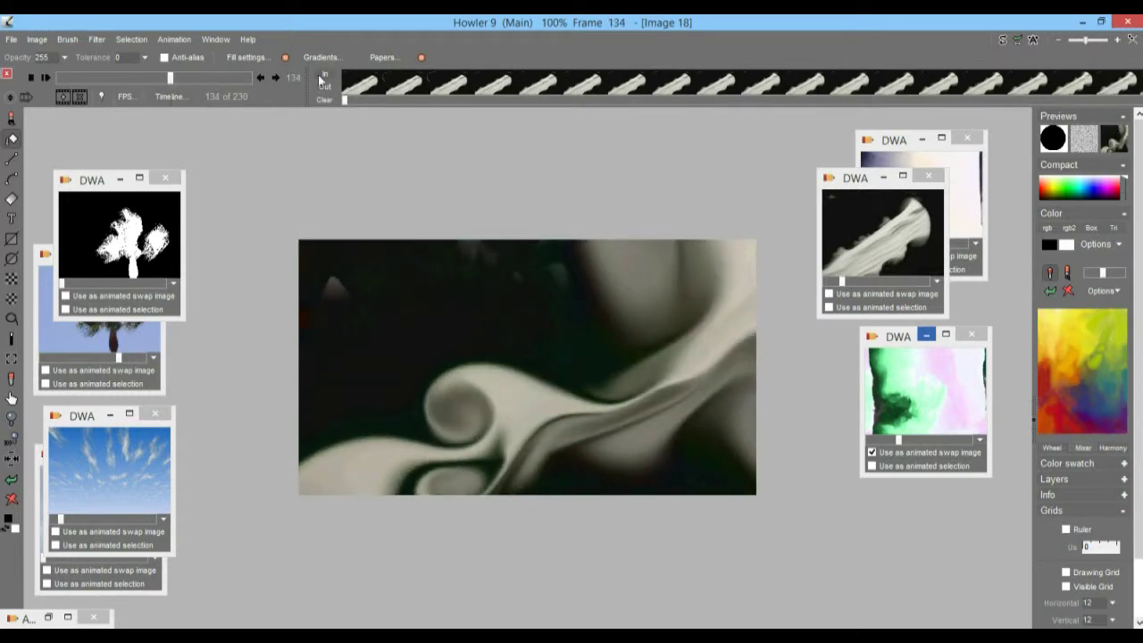
{"action": "left_click", "coordinate": [249, 78]}
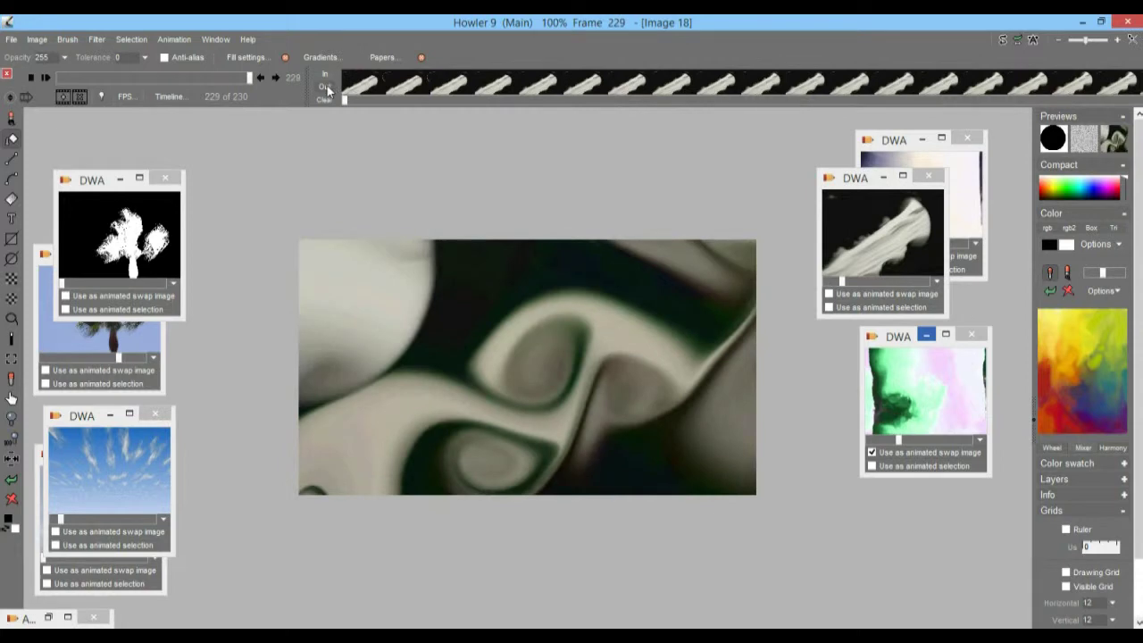
{"action": "left_click", "coordinate": [445, 81]}
{"action": "right_click", "coordinate": [445, 78]}
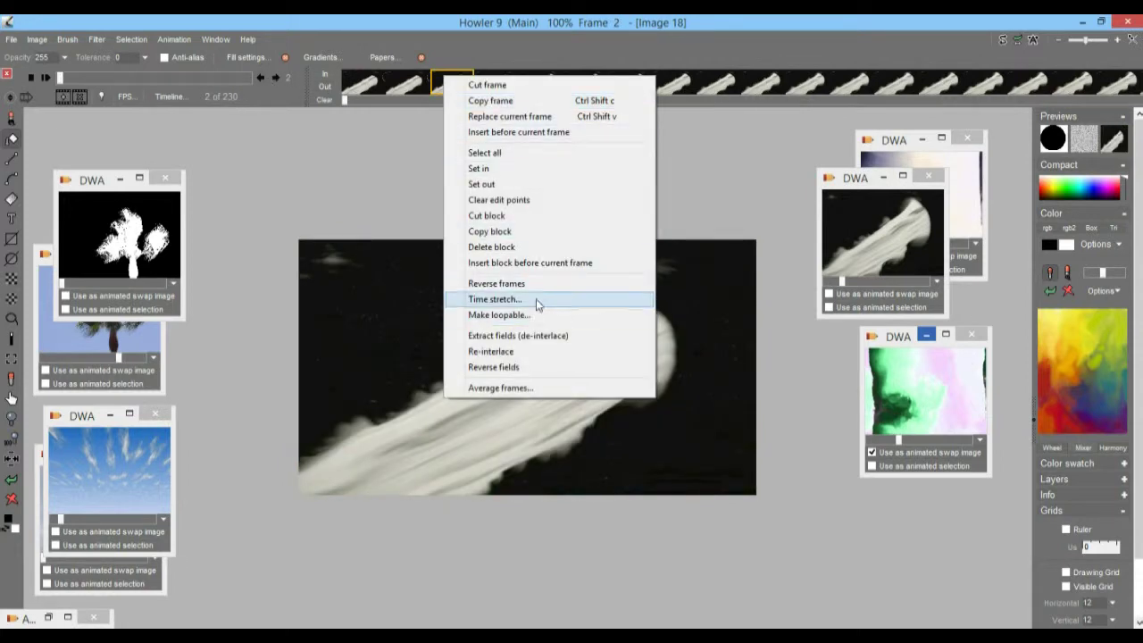
{"action": "left_click", "coordinate": [531, 247]}
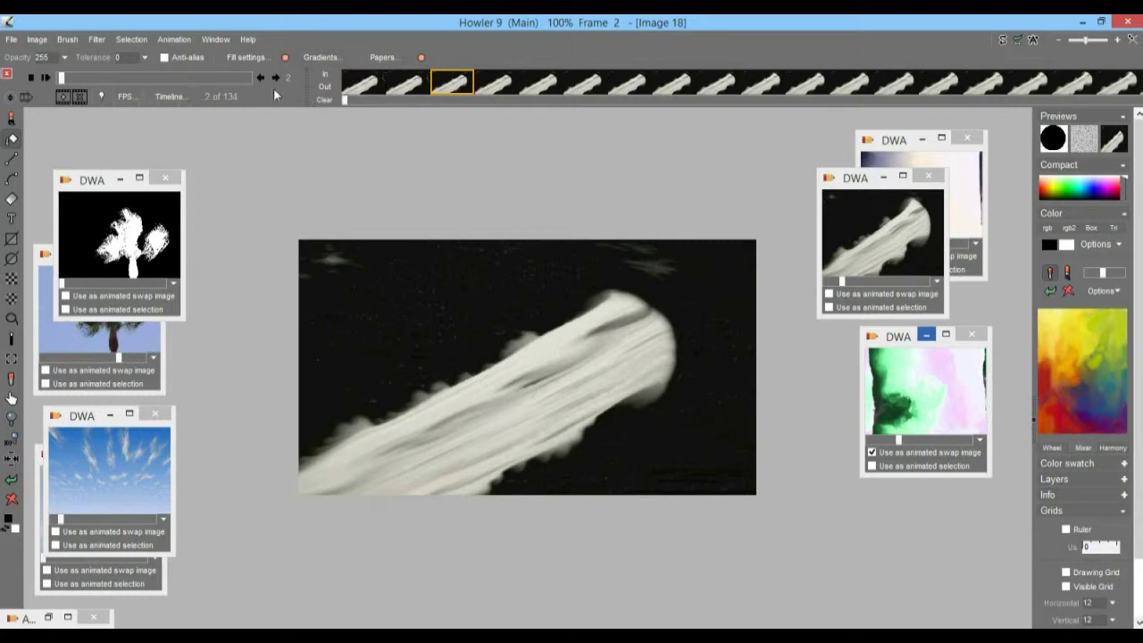
Step: Move the blue sky DWA window beside the grey cloud preview, and time stretch the paint stroke animation to 100 frames
{"action": "left_click_drag", "start_coordinate": [82, 420], "coordinate": [226, 464]}
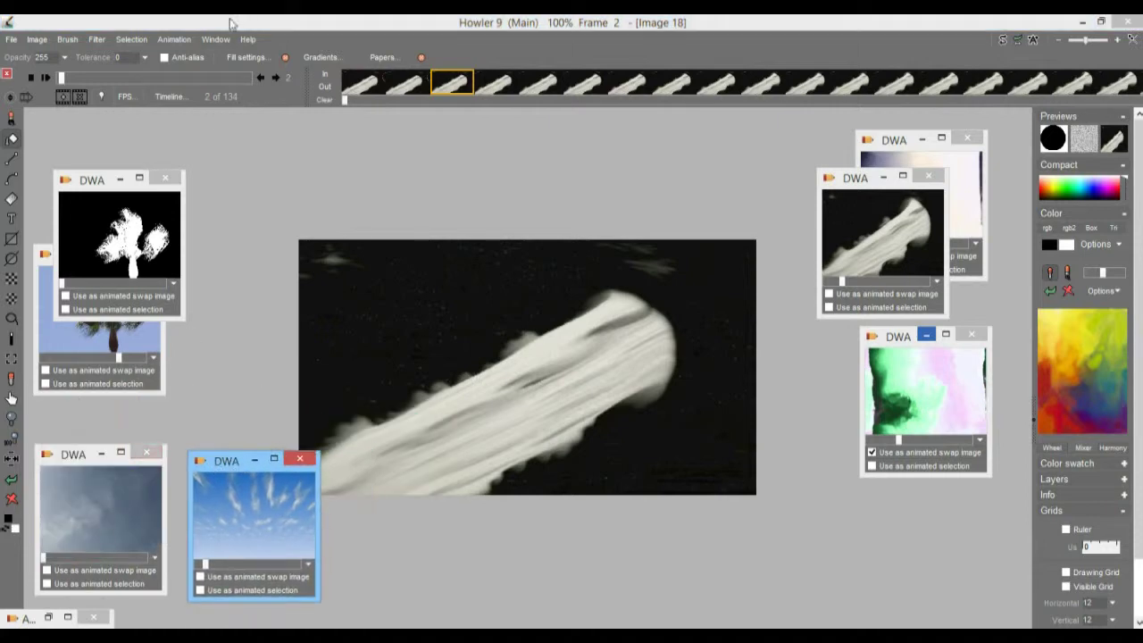
{"action": "left_click_drag", "start_coordinate": [116, 76], "coordinate": [247, 122]}
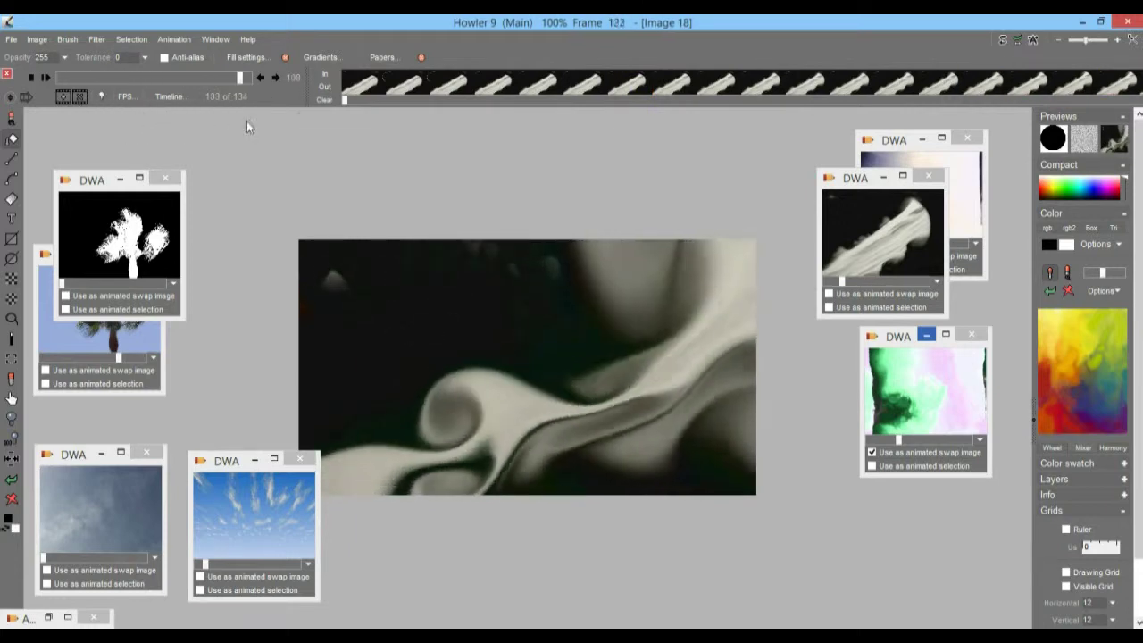
{"action": "left_click", "coordinate": [454, 82]}
{"action": "right_click", "coordinate": [454, 78]}
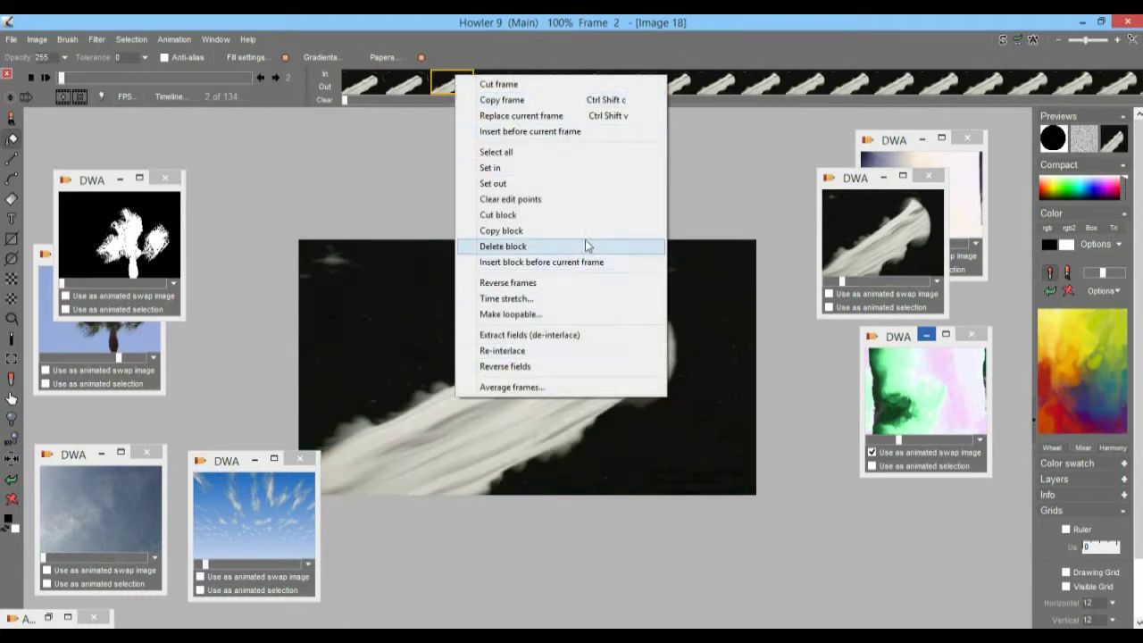
{"action": "left_click", "coordinate": [540, 298]}
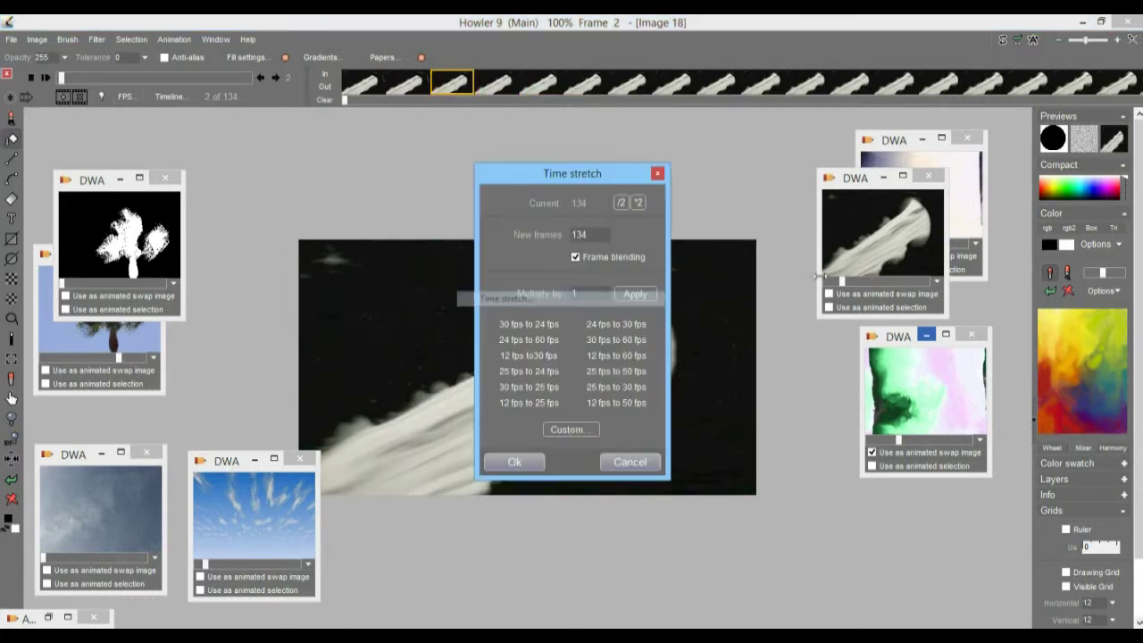
{"action": "type", "text": "1"}
{"action": "left_click", "coordinate": [514, 461]}
Step: Store the 100-frame paint stroke animation to disc and place its DWA window just above the white tree mask preview
{"action": "left_click_drag", "start_coordinate": [70, 80], "coordinate": [254, 76]}
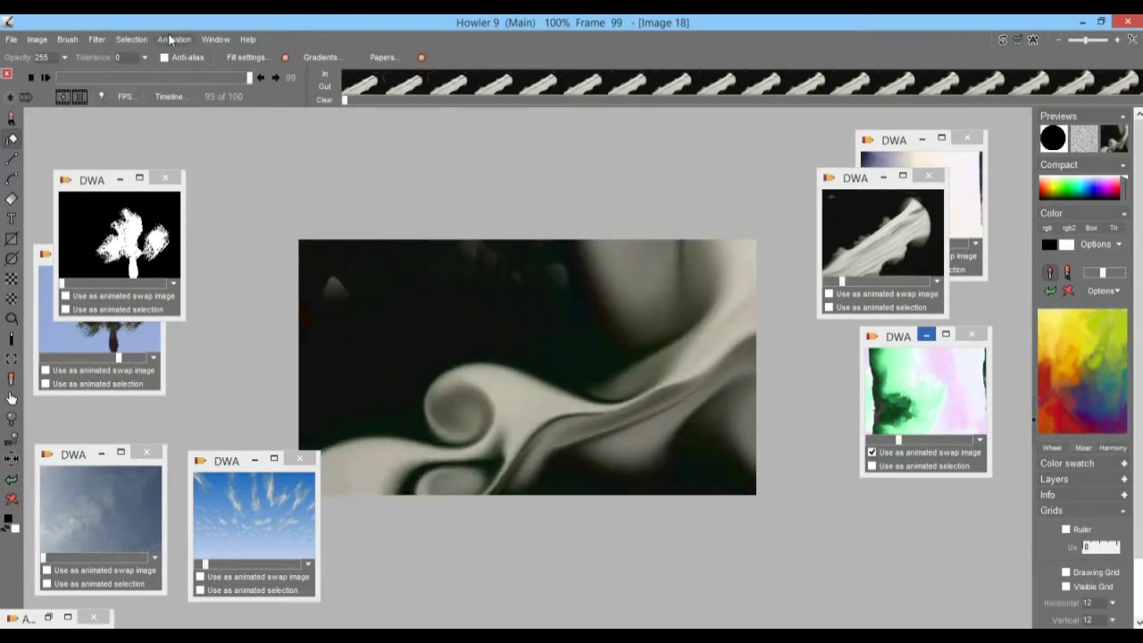
{"action": "left_click", "coordinate": [170, 38]}
{"action": "mouse_move", "coordinate": [256, 93]}
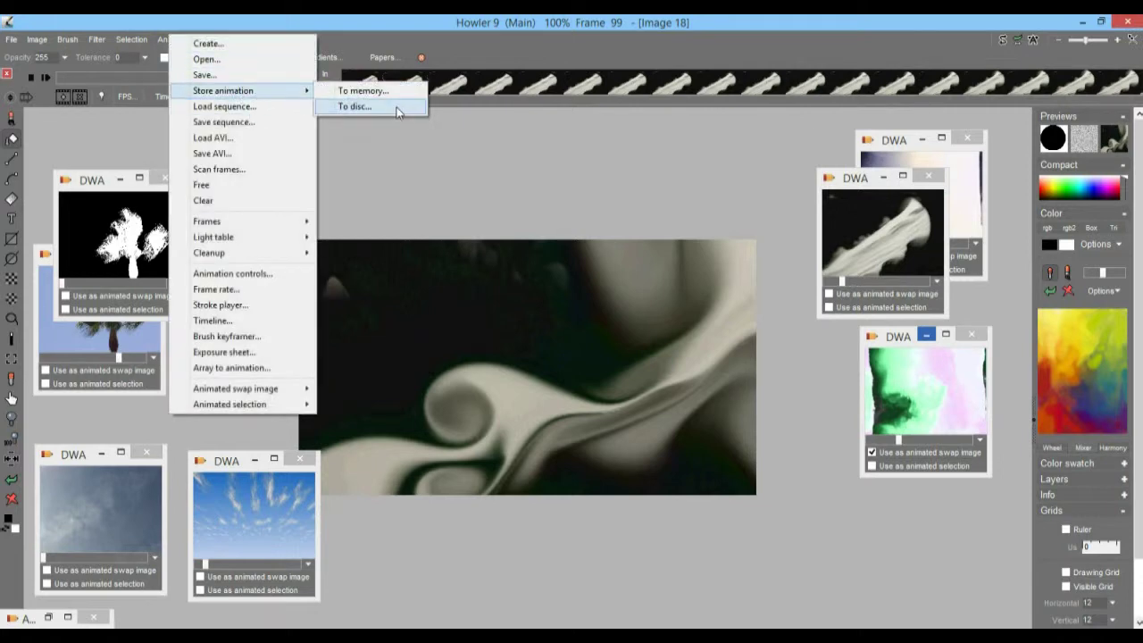
{"action": "left_click", "coordinate": [397, 108]}
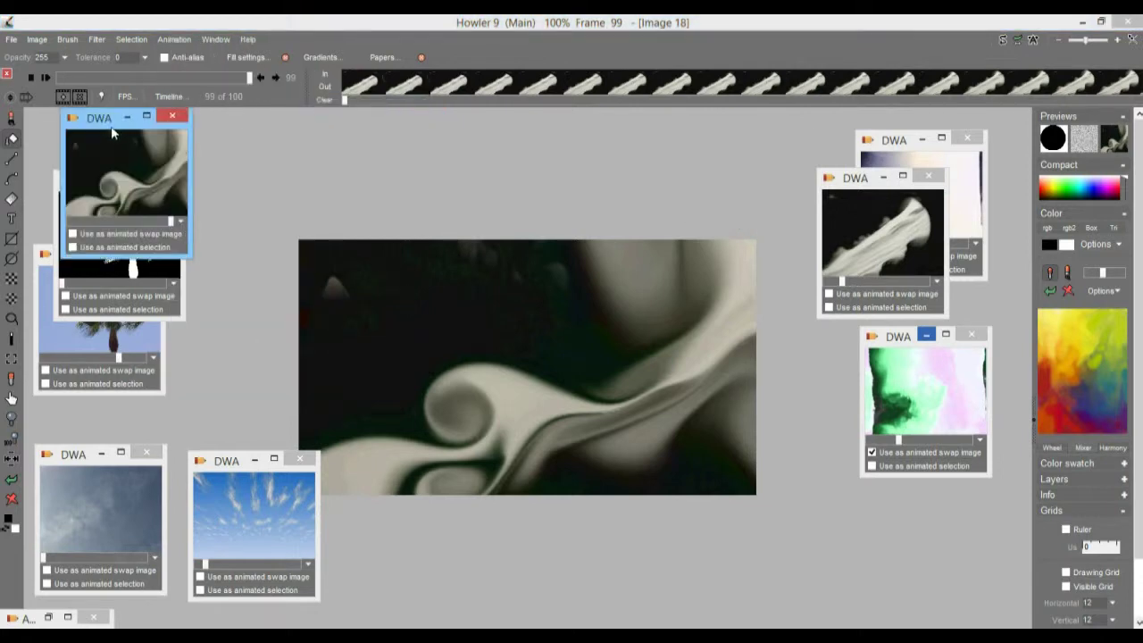
{"action": "mouse_move", "coordinate": [107, 125]}
{"action": "left_mouse_down"}
{"action": "mouse_move", "coordinate": [174, 130]}
{"action": "mouse_move", "coordinate": [126, 131]}
{"action": "left_mouse_up"}
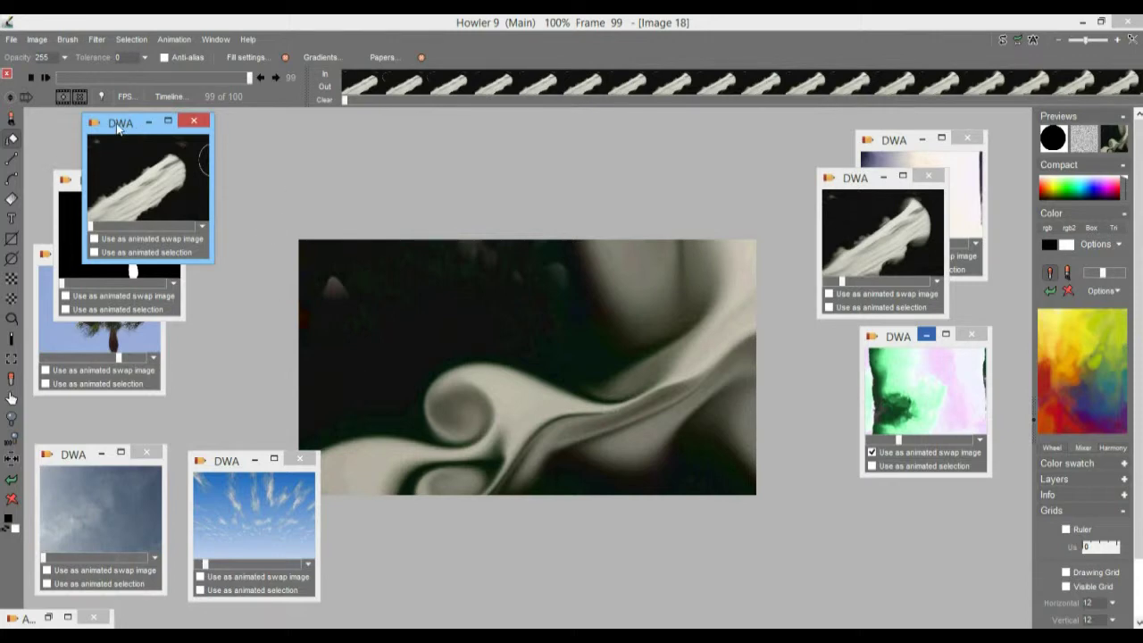
{"action": "left_click_drag", "start_coordinate": [94, 77], "coordinate": [59, 78]}
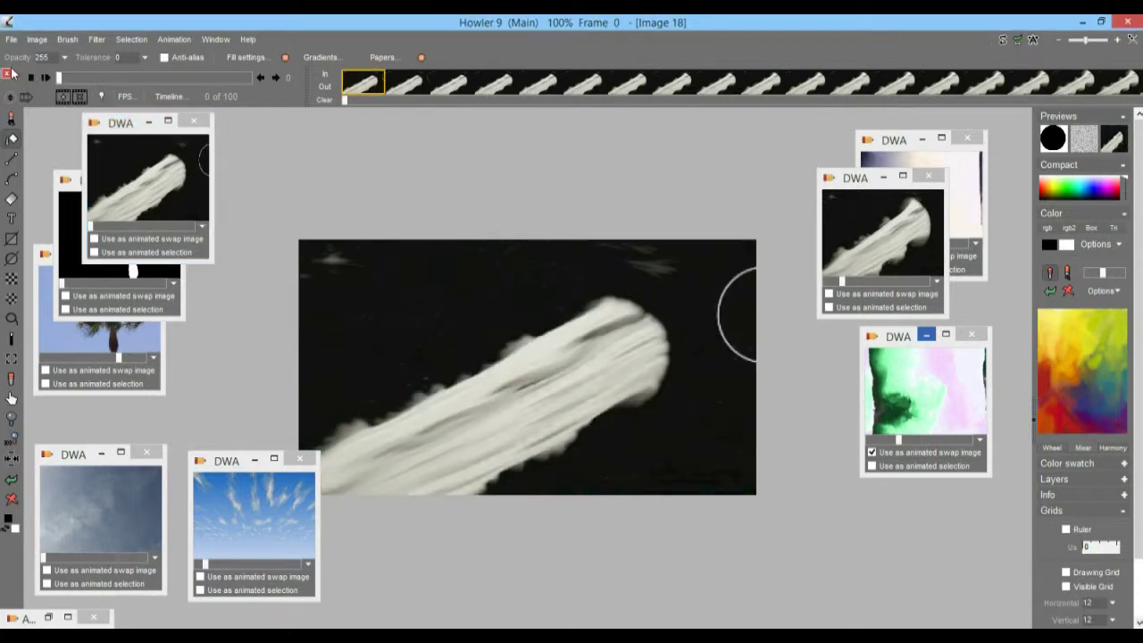
{"action": "left_click_drag", "start_coordinate": [121, 128], "coordinate": [177, 130]}
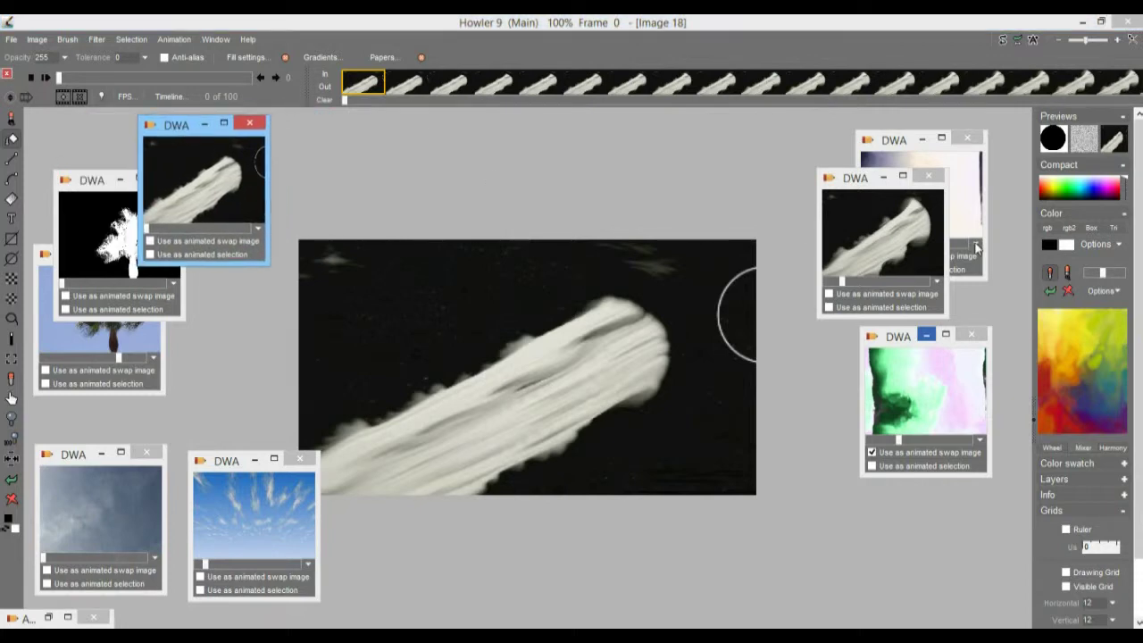
Step: Shift the untrimmed paint animation's DWA window off the pale ink preview, and use the 100-frame paint stroke as the animated swap image
{"action": "left_click_drag", "start_coordinate": [875, 187], "coordinate": [856, 154]}
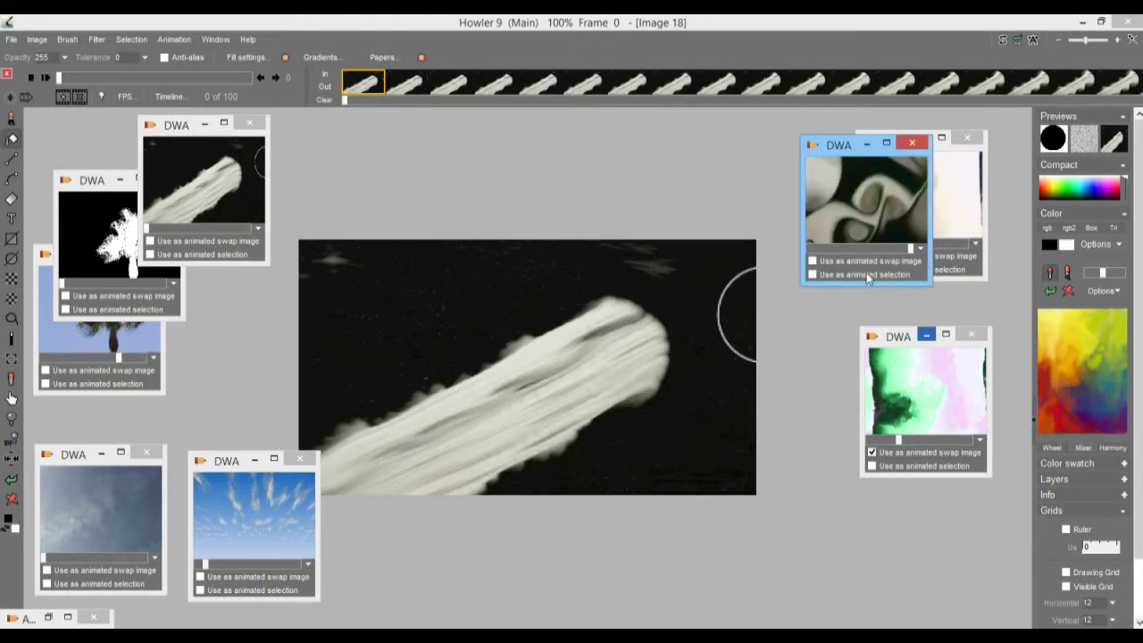
{"action": "left_click", "coordinate": [210, 224]}
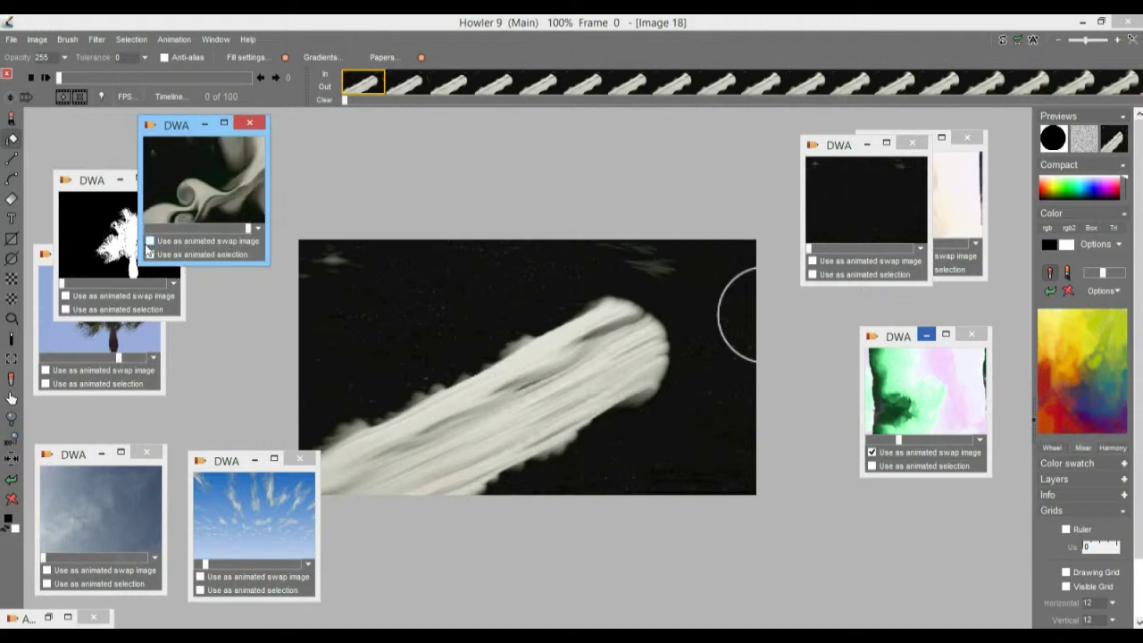
{"action": "left_click", "coordinate": [150, 241]}
Step: Place the grey cloud DWA window beside the paint stroke preview and restore the clouds as the main animation at frame 0
{"action": "left_click_drag", "start_coordinate": [85, 456], "coordinate": [318, 135]}
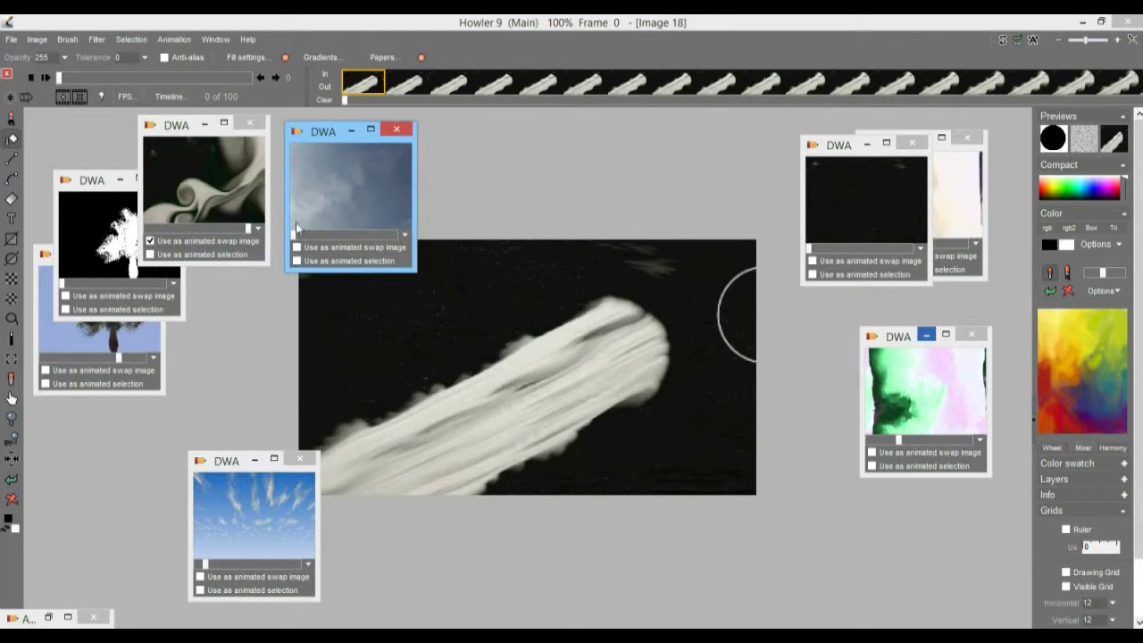
{"action": "left_click_drag", "start_coordinate": [298, 235], "coordinate": [397, 248]}
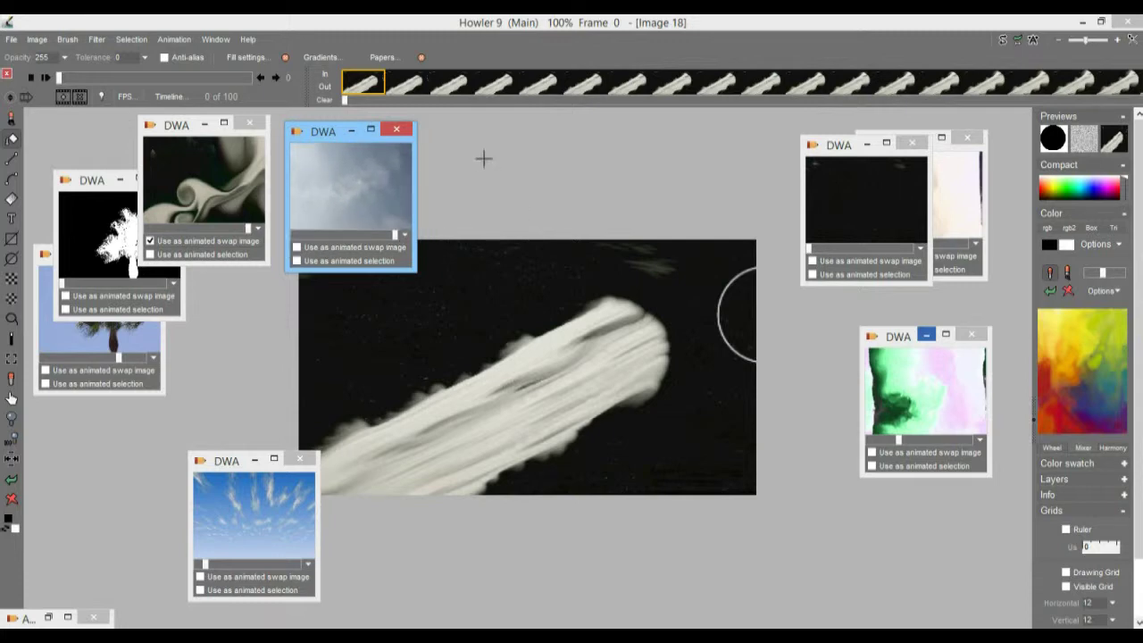
{"action": "left_click_drag", "start_coordinate": [354, 241], "coordinate": [533, 231]}
{"action": "double_click", "coordinate": [325, 192]}
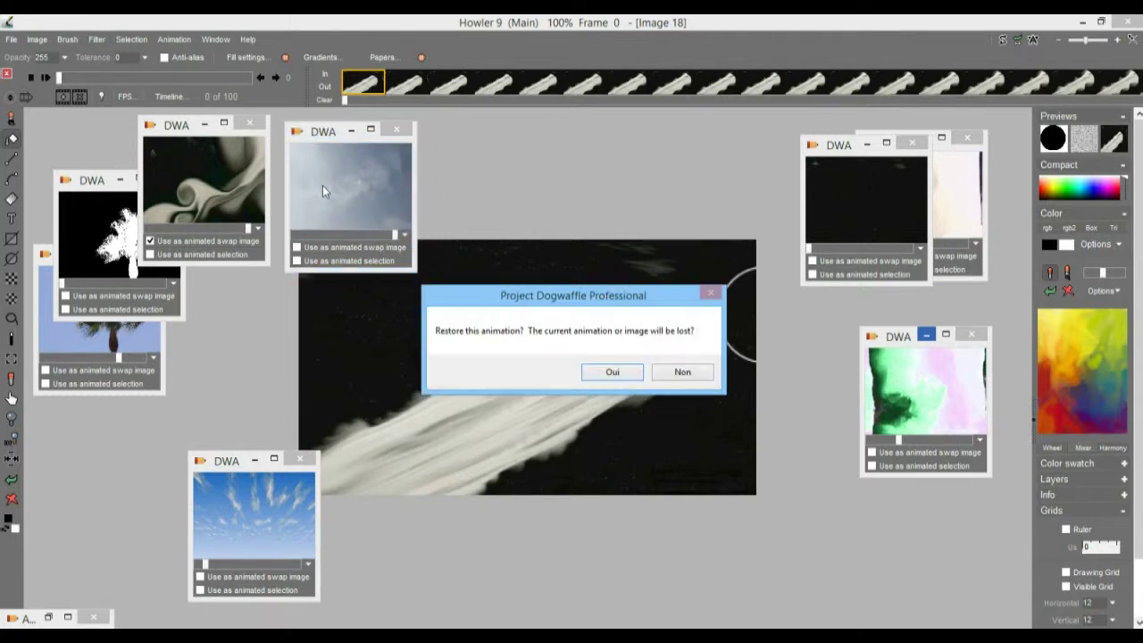
{"action": "left_click", "coordinate": [614, 372]}
{"action": "mouse_move", "coordinate": [59, 78]}
{"action": "left_mouse_down"}
{"action": "mouse_move", "coordinate": [297, 85]}
{"action": "mouse_move", "coordinate": [51, 78]}
{"action": "left_mouse_up"}
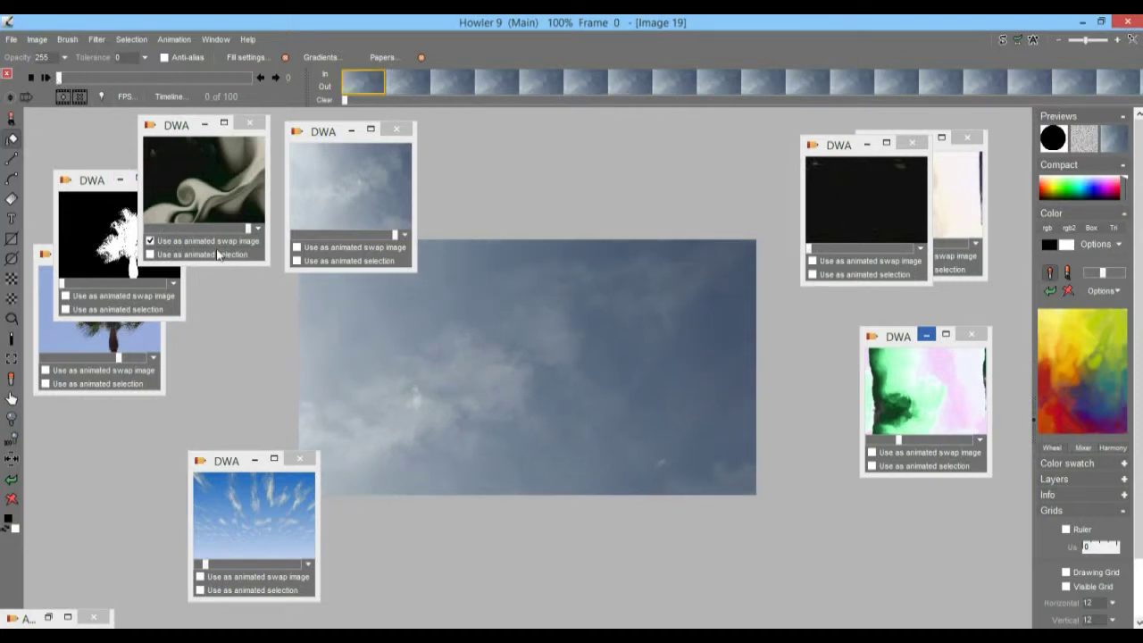
Step: Preview the cloud animation in swap mixing with the paint stroke, and switch the mixing off again
{"action": "left_click_drag", "start_coordinate": [234, 228], "coordinate": [134, 243]}
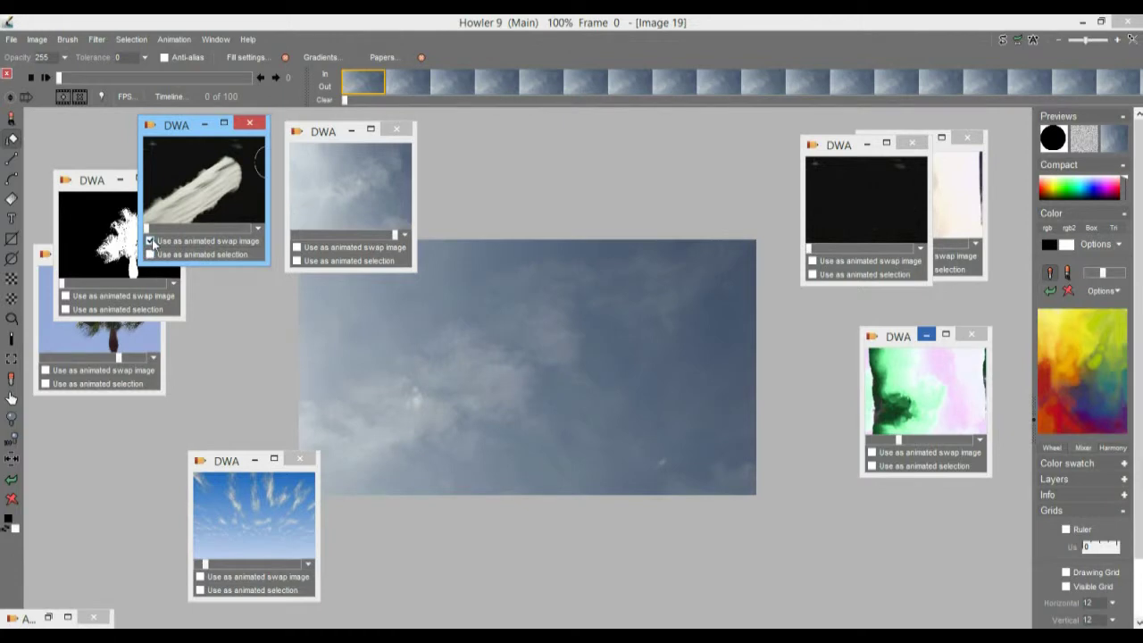
{"action": "left_click", "coordinate": [1112, 136]}
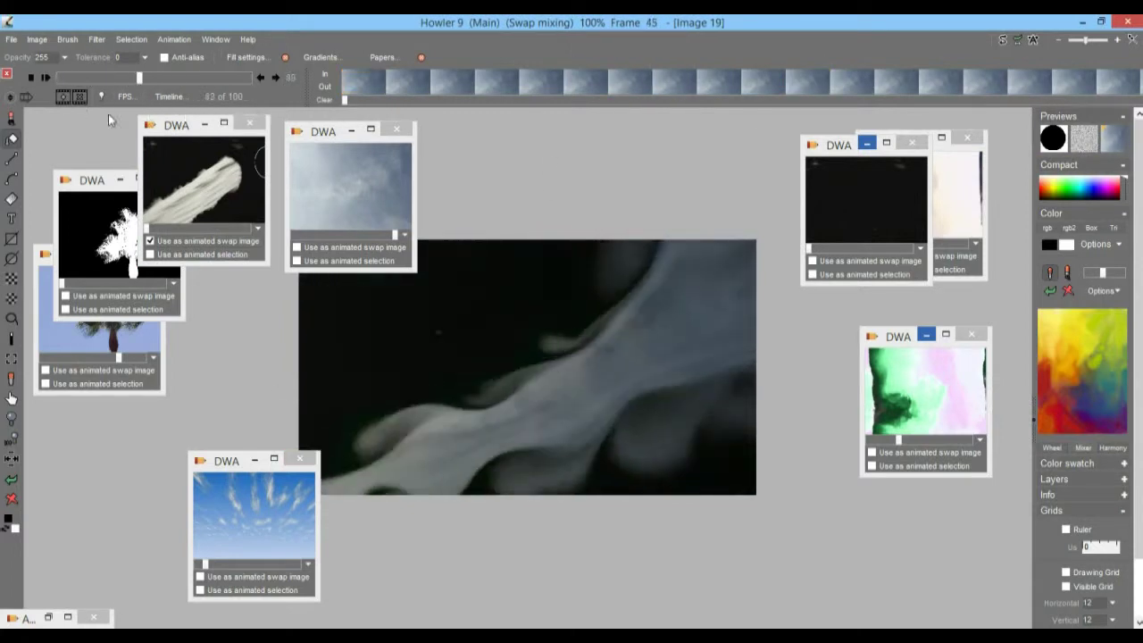
{"action": "left_click", "coordinate": [1115, 141]}
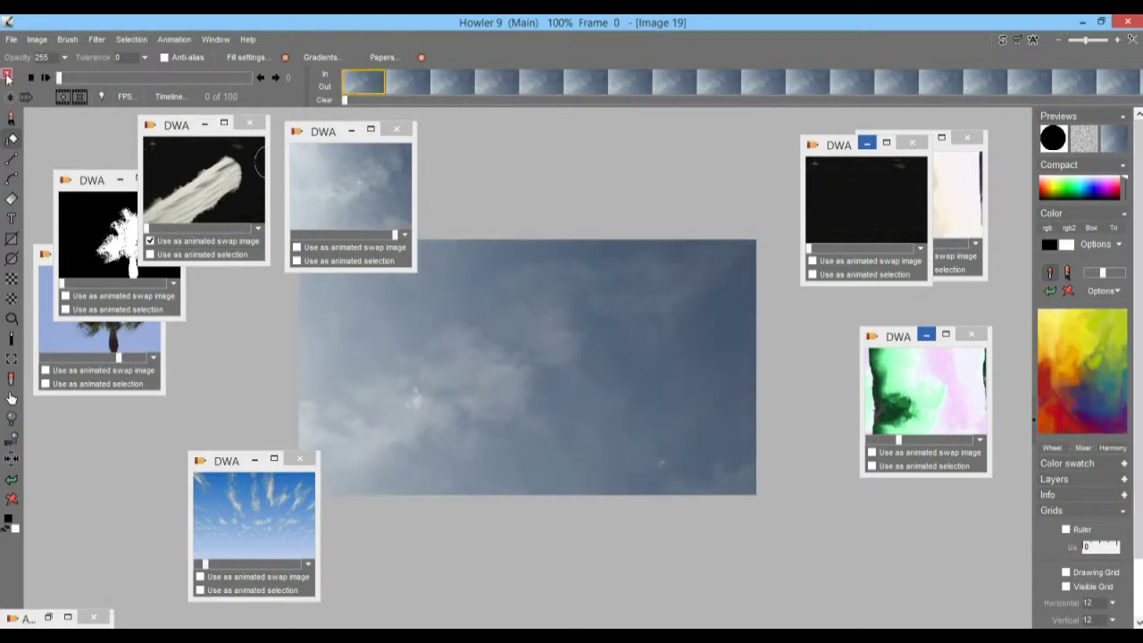
Step: Apply the Displace by swap filter with a slightly reduced displacement to all frames of the cloud animation
{"action": "left_click", "coordinate": [95, 39]}
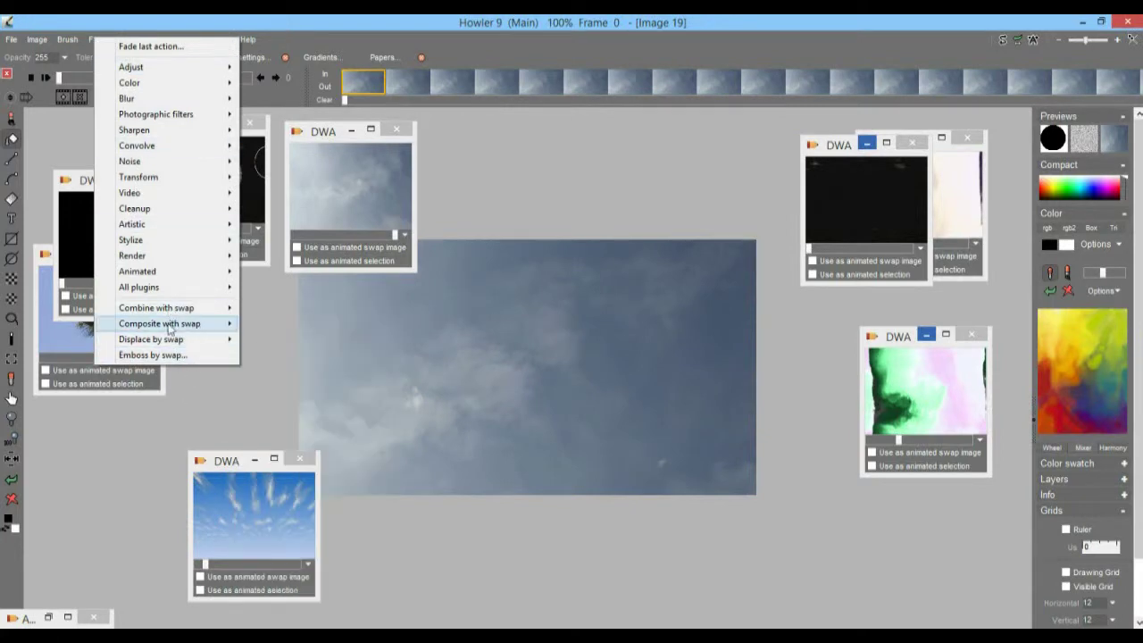
{"action": "mouse_move", "coordinate": [174, 345]}
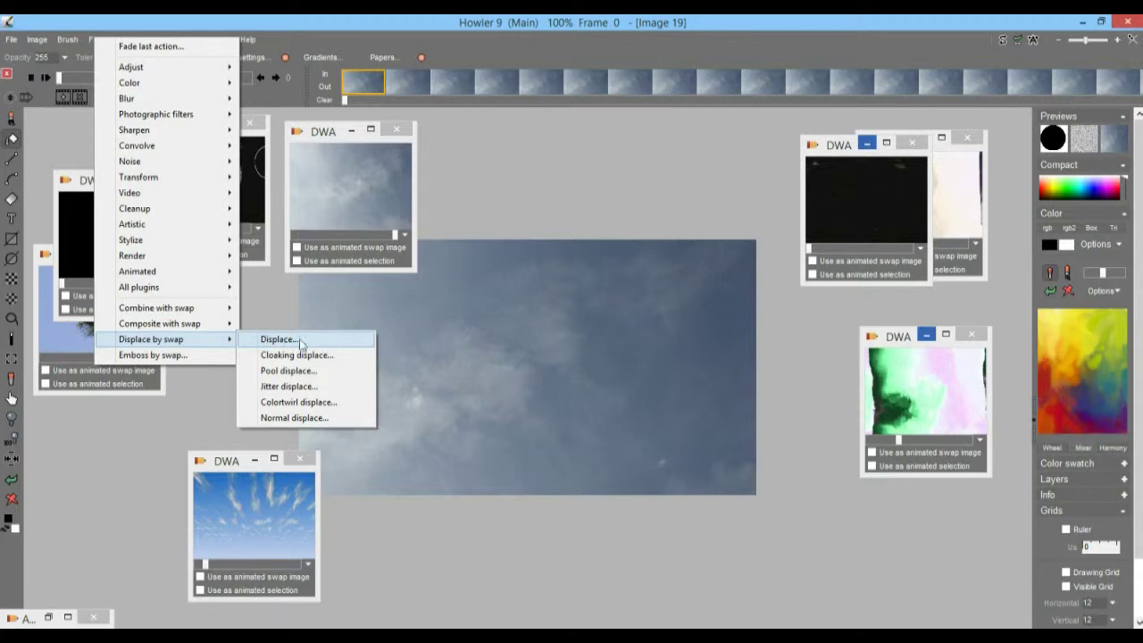
{"action": "left_click", "coordinate": [272, 343]}
{"action": "left_click_drag", "start_coordinate": [557, 278], "coordinate": [857, 121]}
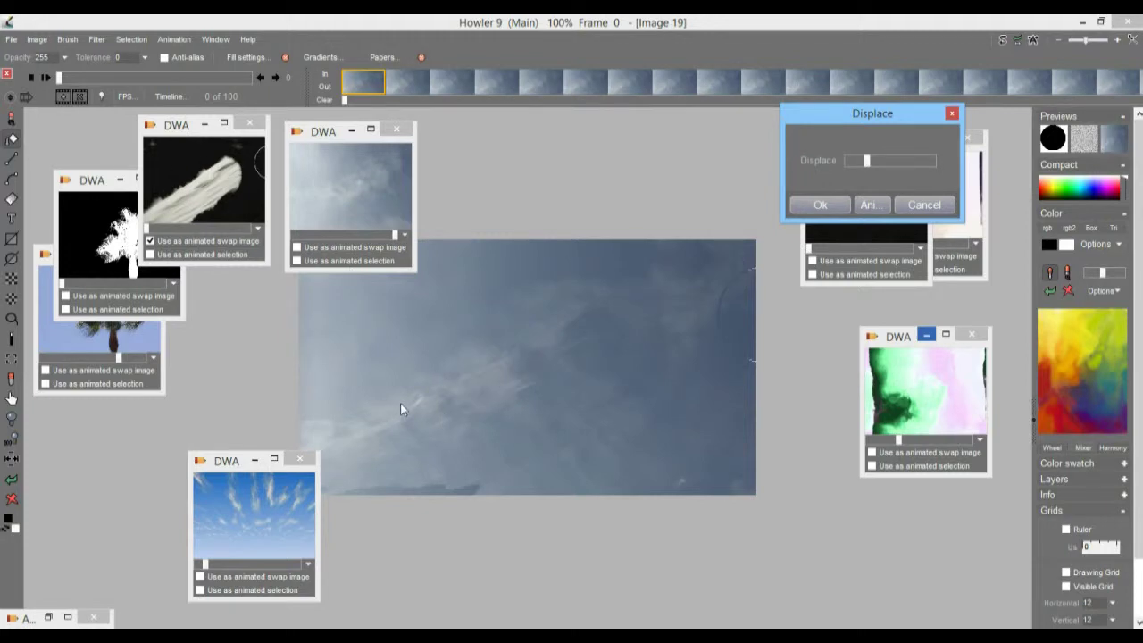
{"action": "mouse_move", "coordinate": [862, 160]}
{"action": "left_mouse_down"}
{"action": "mouse_move", "coordinate": [900, 159]}
{"action": "mouse_move", "coordinate": [845, 161]}
{"action": "mouse_move", "coordinate": [877, 175]}
{"action": "mouse_move", "coordinate": [859, 166]}
{"action": "left_mouse_up"}
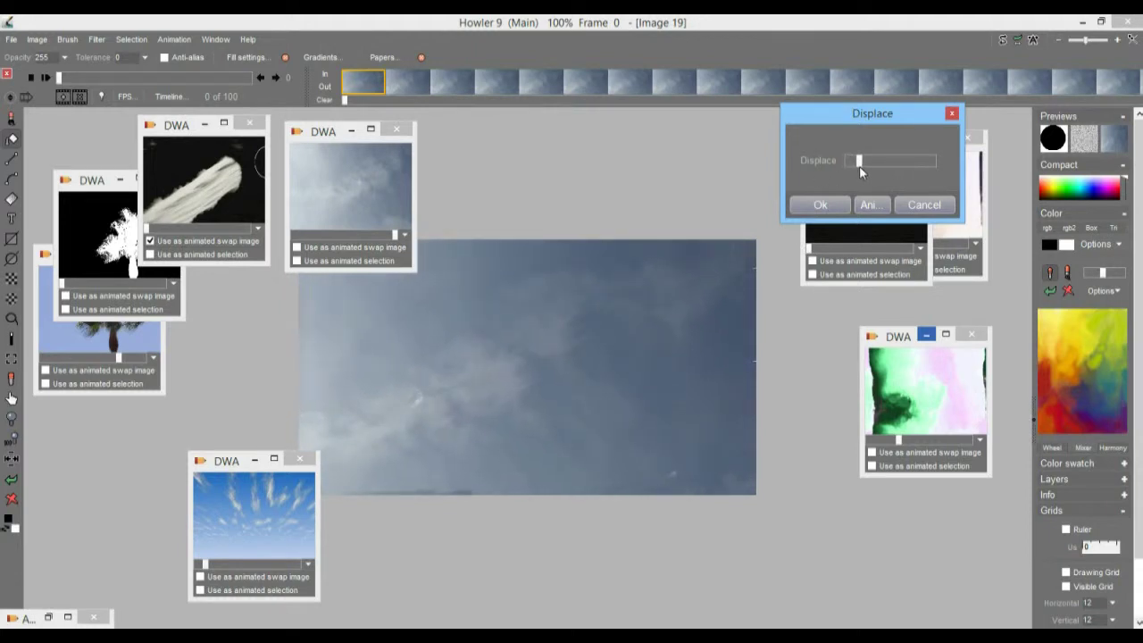
{"action": "left_click", "coordinate": [869, 204]}
{"action": "left_click", "coordinate": [500, 397]}
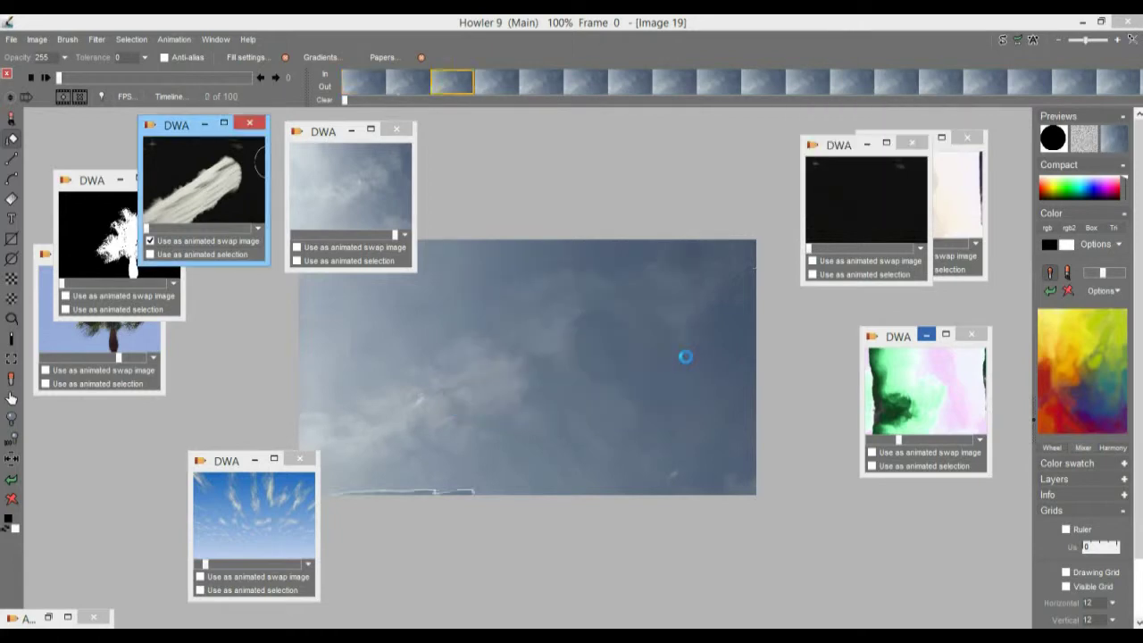
{"action": "left_click_drag", "start_coordinate": [112, 76], "coordinate": [77, 83]}
{"action": "scroll", "coordinate": [396, 377], "scroll_direction": "up", "scroll_amount": 3}
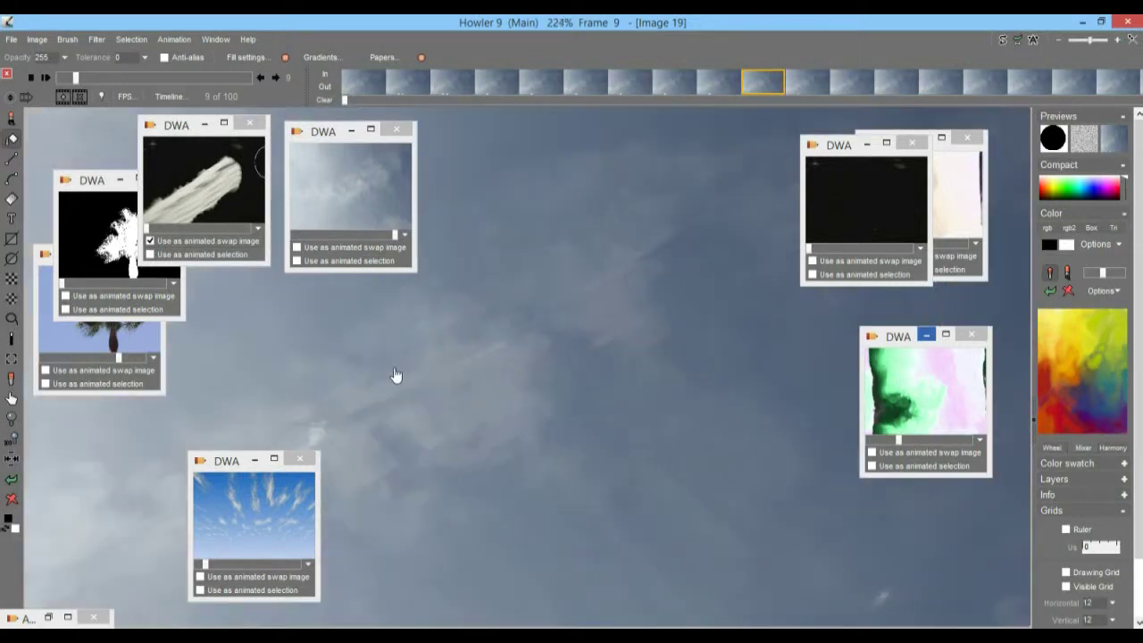
Step: Scrub the displaced clouds back to frame 0 and restore the original grey cloud animation from its DWA preview
{"action": "left_click_drag", "start_coordinate": [102, 76], "coordinate": [55, 82]}
{"action": "double_click", "coordinate": [355, 186]}
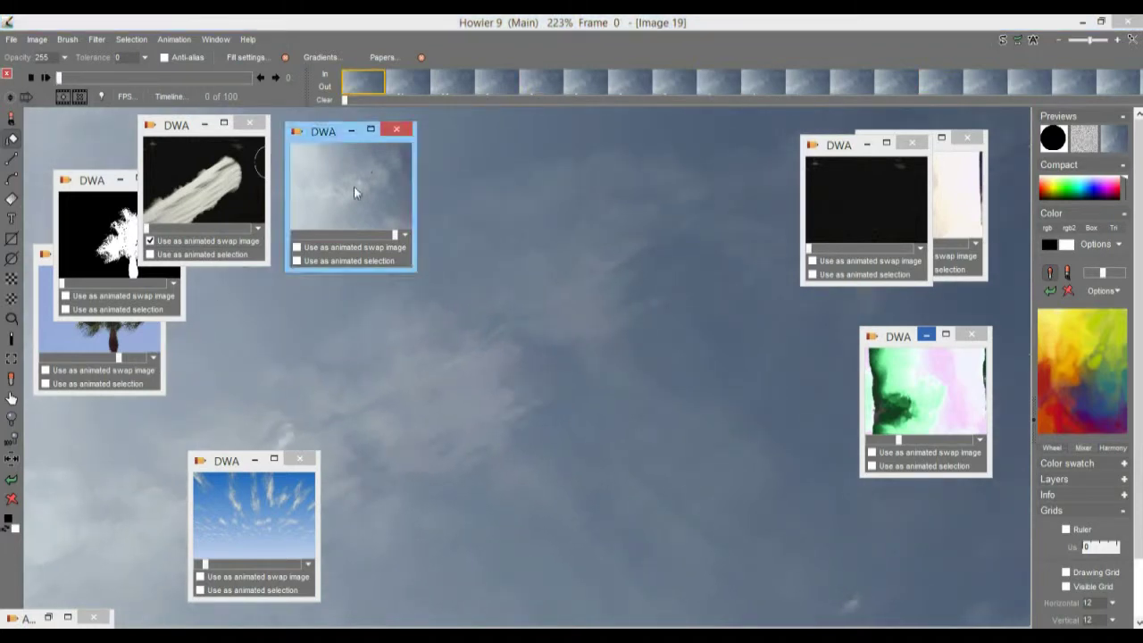
{"action": "left_click", "coordinate": [612, 372]}
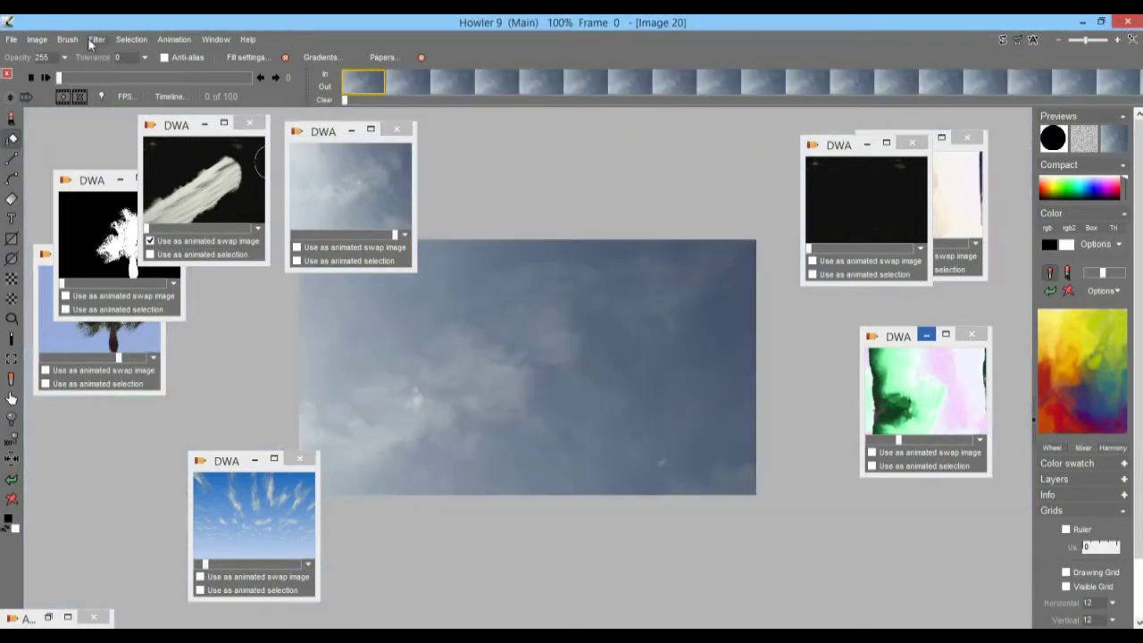
Step: Apply the Cloaking displace swap filter with a small displacement to all frames of the cloud animation
{"action": "left_click", "coordinate": [94, 39]}
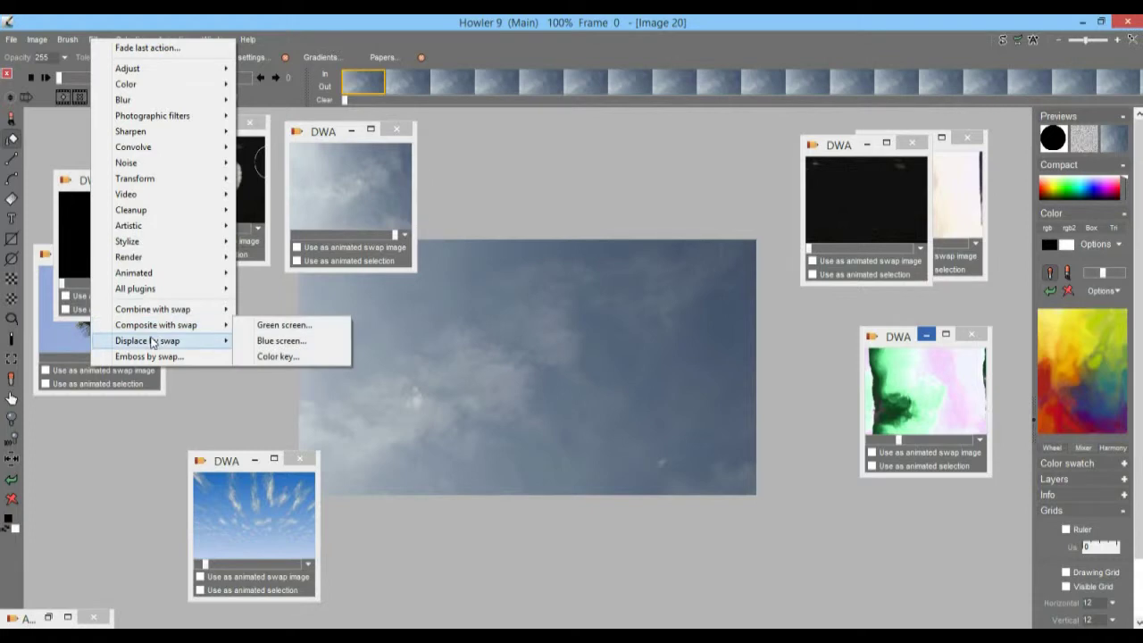
{"action": "mouse_move", "coordinate": [152, 340]}
{"action": "left_click", "coordinate": [294, 356]}
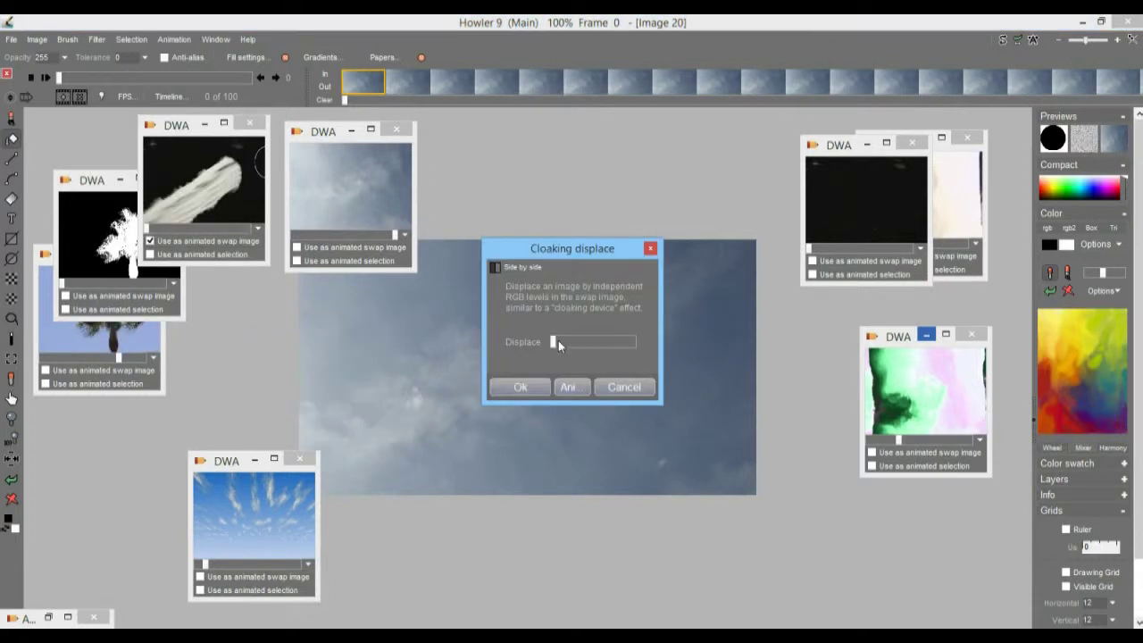
{"action": "left_click_drag", "start_coordinate": [598, 241], "coordinate": [829, 160]}
{"action": "mouse_move", "coordinate": [797, 259]}
{"action": "left_mouse_down"}
{"action": "mouse_move", "coordinate": [836, 259]}
{"action": "mouse_move", "coordinate": [794, 259]}
{"action": "left_mouse_up"}
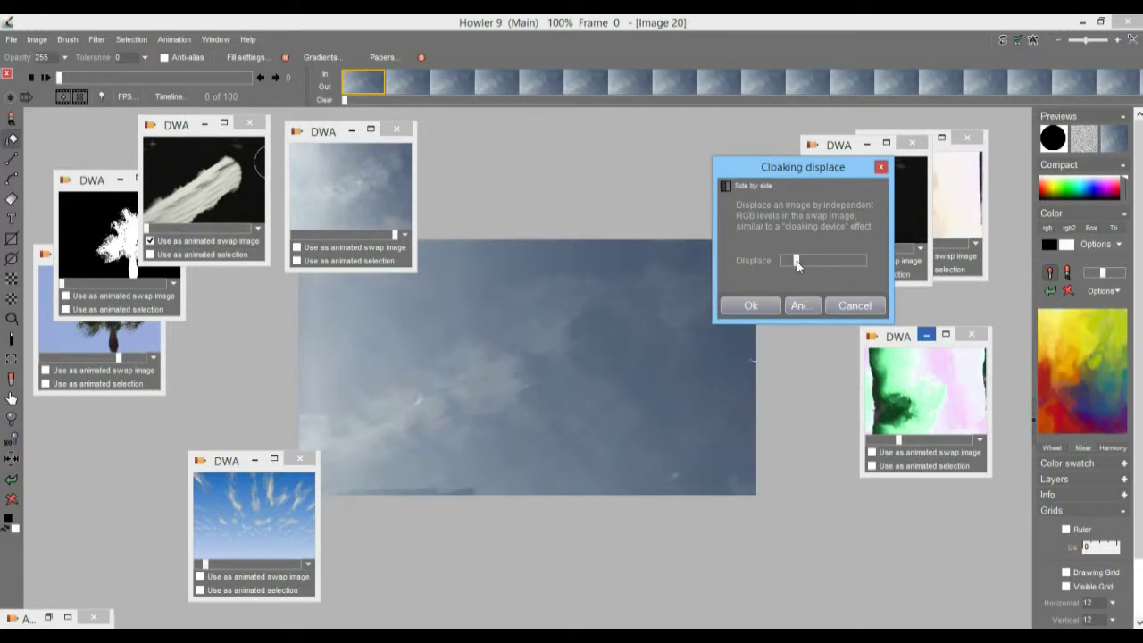
{"action": "left_click", "coordinate": [799, 306]}
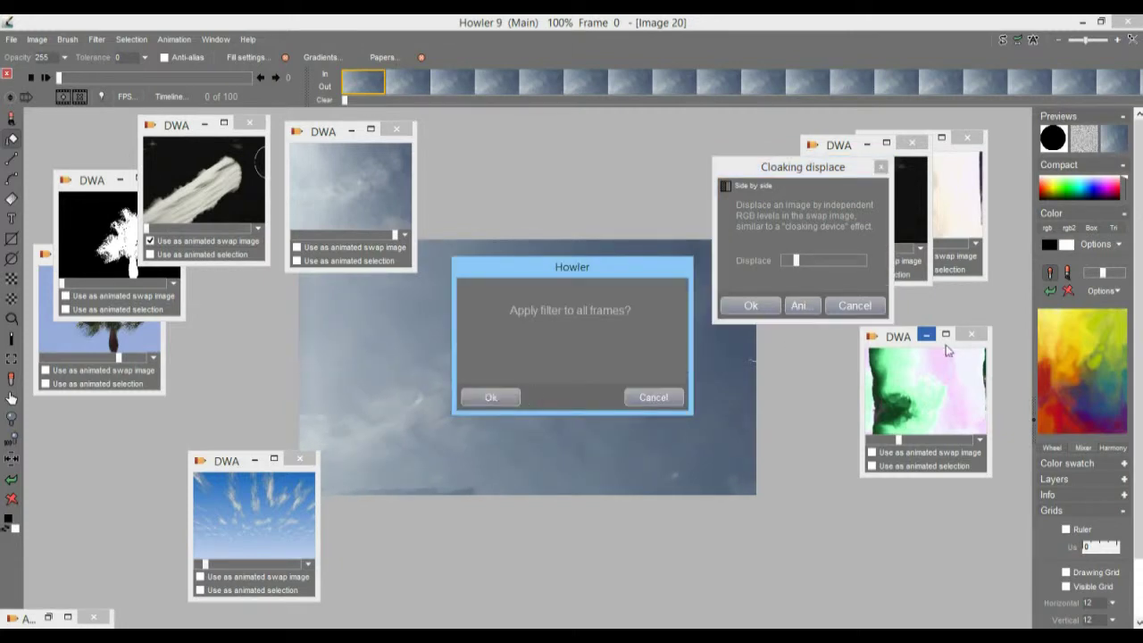
{"action": "left_click", "coordinate": [490, 397]}
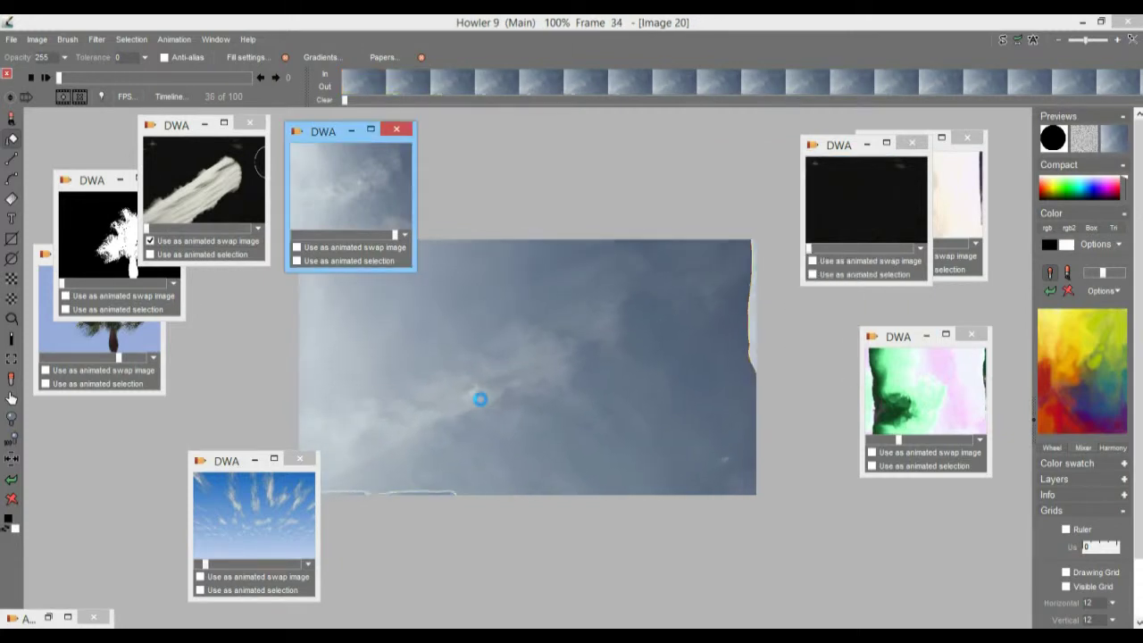
Step: Scrub through the cloaking-displaced clouds to frame 99, and restore the original cloud animation
{"action": "left_click_drag", "start_coordinate": [59, 78], "coordinate": [268, 95]}
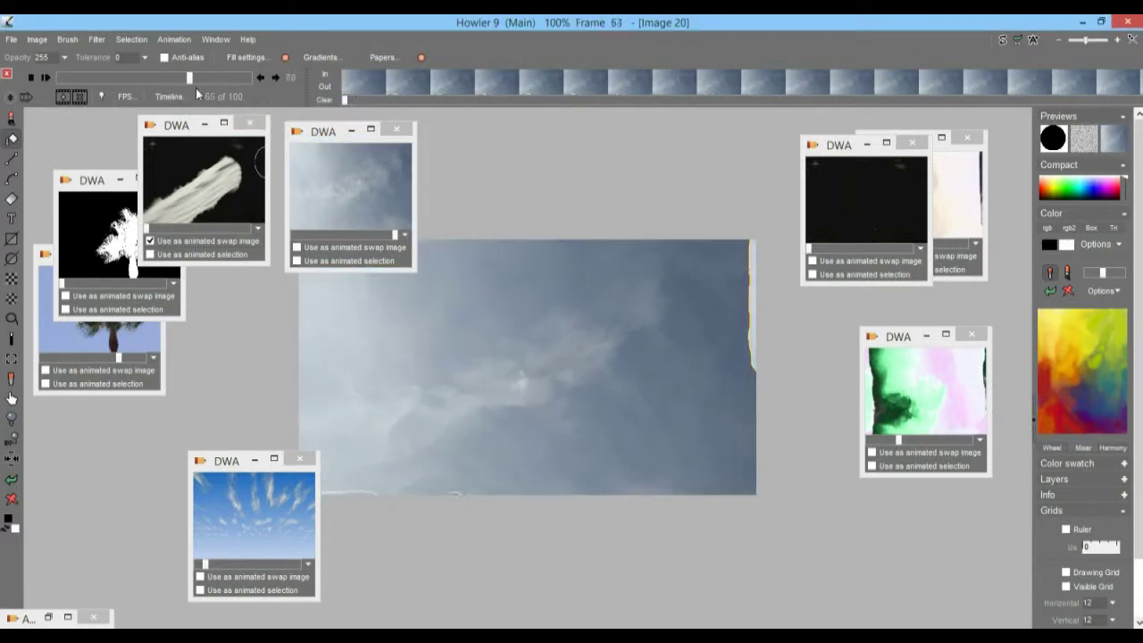
{"action": "left_click", "coordinate": [344, 181]}
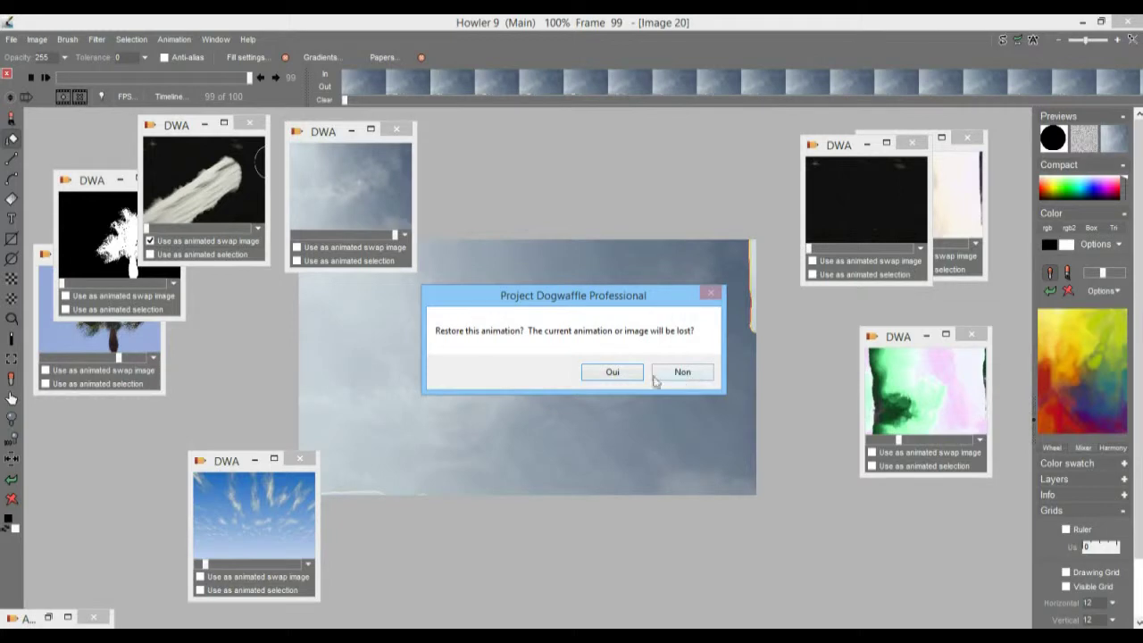
{"action": "left_click", "coordinate": [612, 372]}
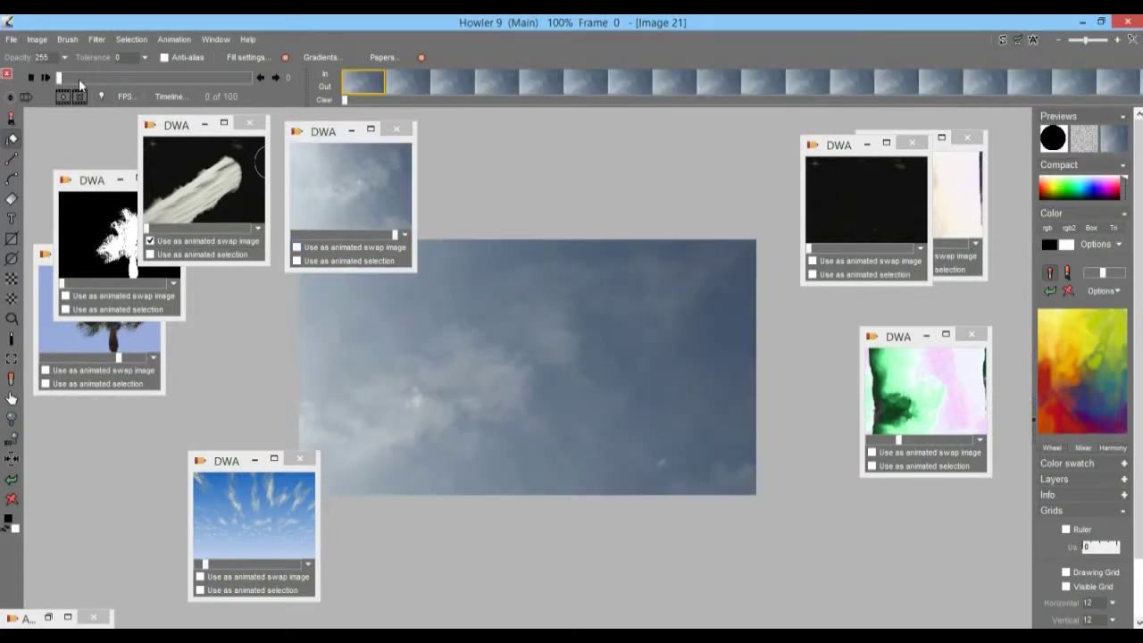
Step: Apply the Pool displace swap filter with low max displace and swirl values to all frames of the clouds
{"action": "left_click", "coordinate": [88, 42]}
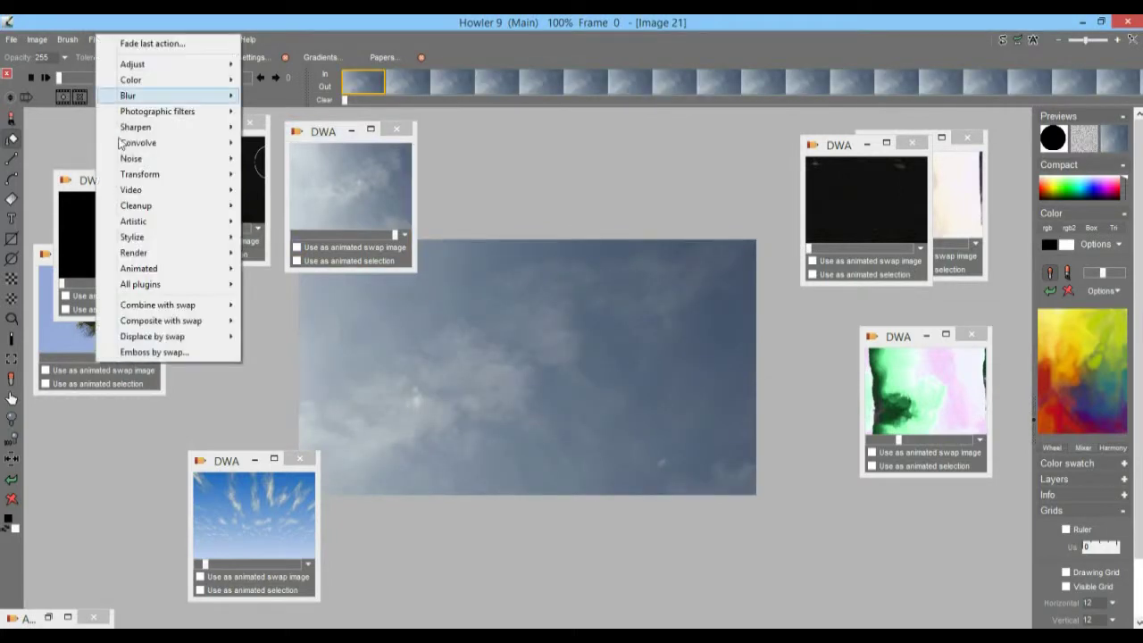
{"action": "mouse_move", "coordinate": [156, 341]}
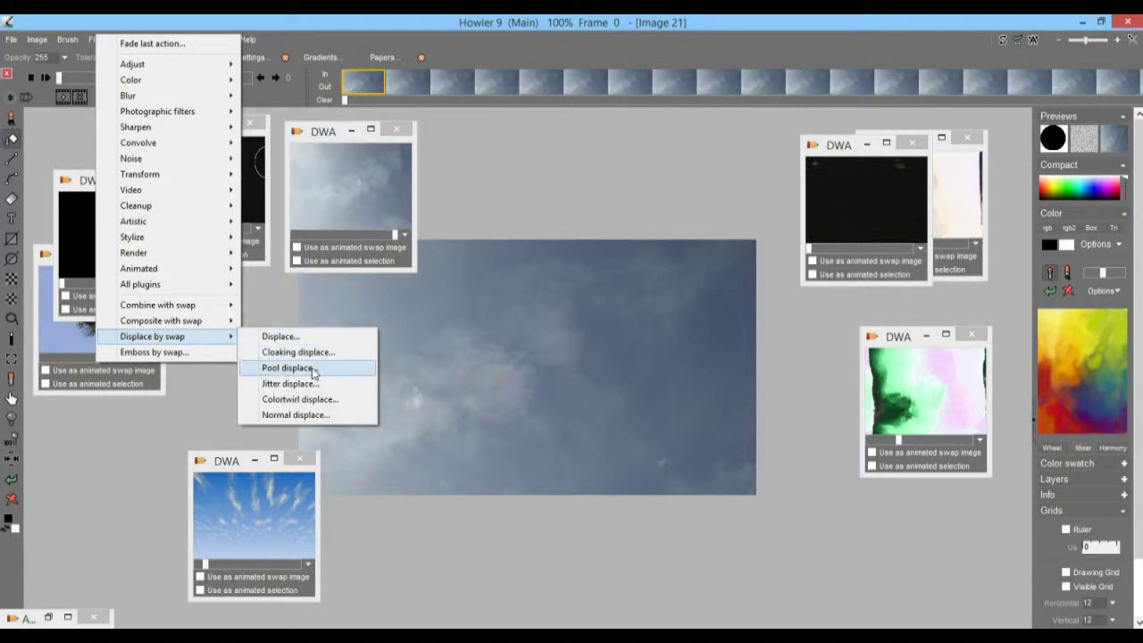
{"action": "left_click", "coordinate": [288, 368]}
{"action": "left_click_drag", "start_coordinate": [554, 312], "coordinate": [565, 332]}
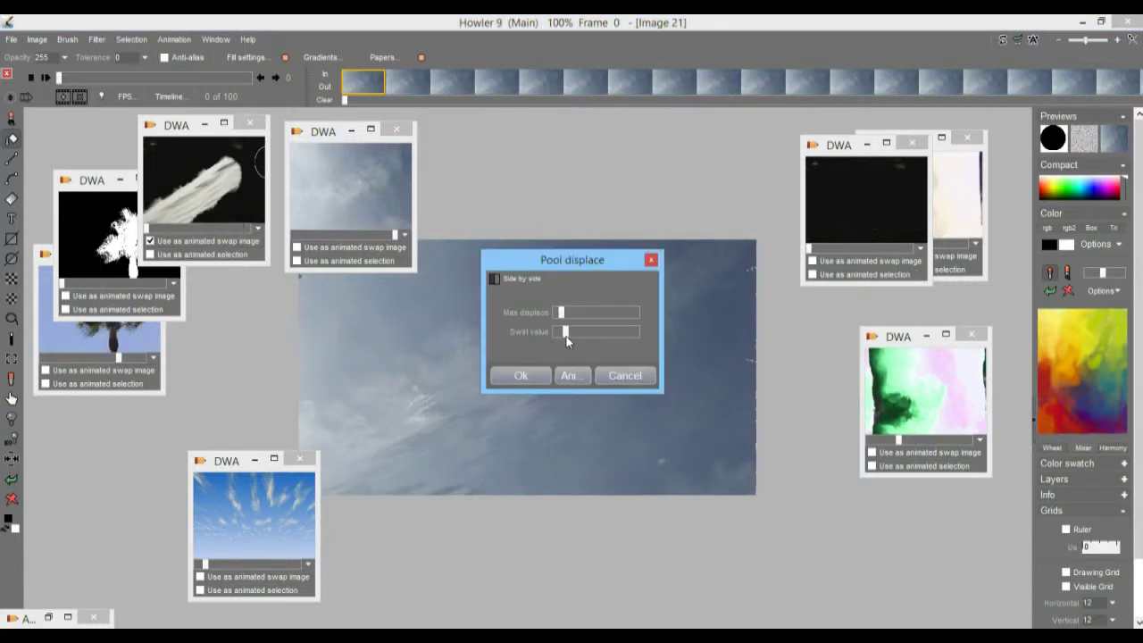
{"action": "left_click_drag", "start_coordinate": [537, 270], "coordinate": [851, 383]}
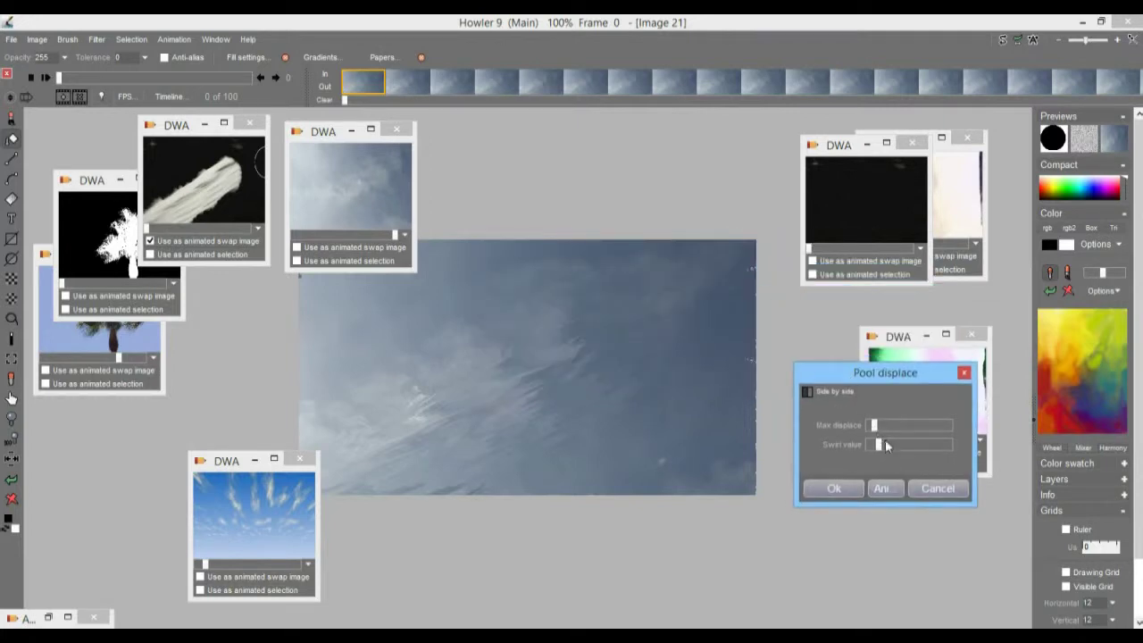
{"action": "mouse_move", "coordinate": [876, 429]}
{"action": "left_mouse_down"}
{"action": "mouse_move", "coordinate": [886, 438]}
{"action": "mouse_move", "coordinate": [872, 448]}
{"action": "left_mouse_up"}
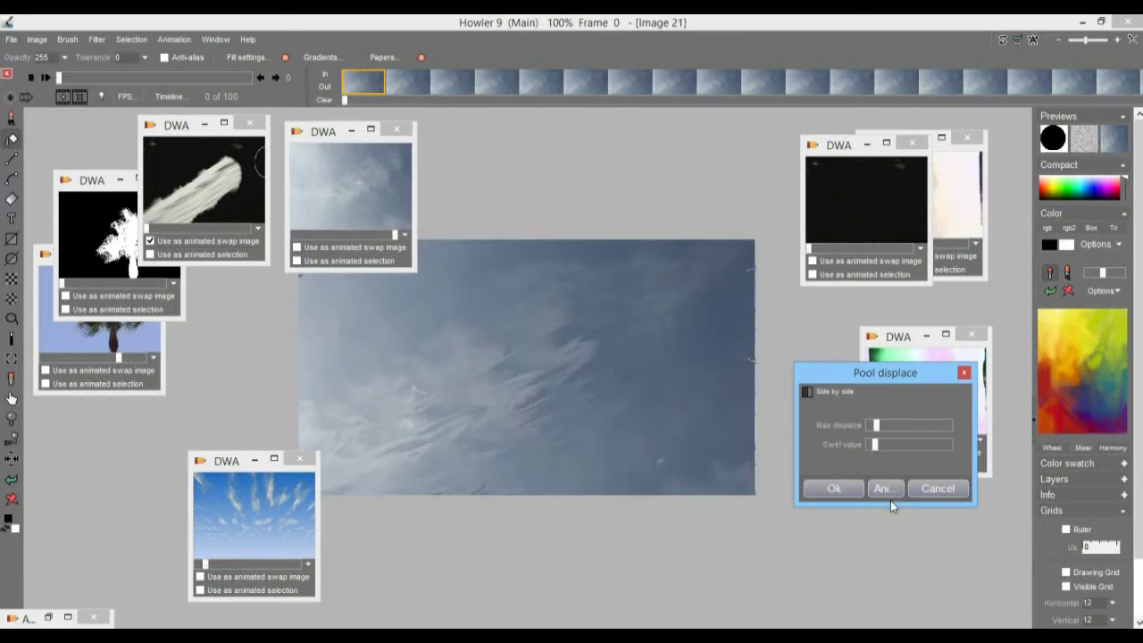
{"action": "left_click", "coordinate": [830, 486]}
{"action": "left_click", "coordinate": [494, 403]}
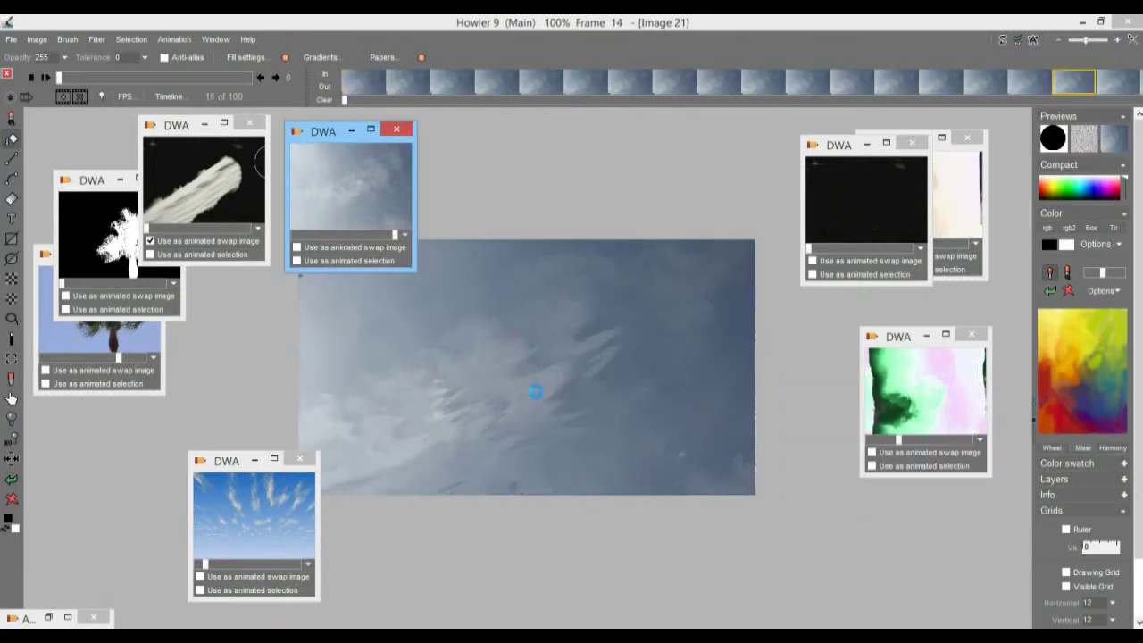
Step: Review the pool-displaced clouds up close at several frames, and restore the original cloud animation
{"action": "left_click_drag", "start_coordinate": [114, 72], "coordinate": [240, 95]}
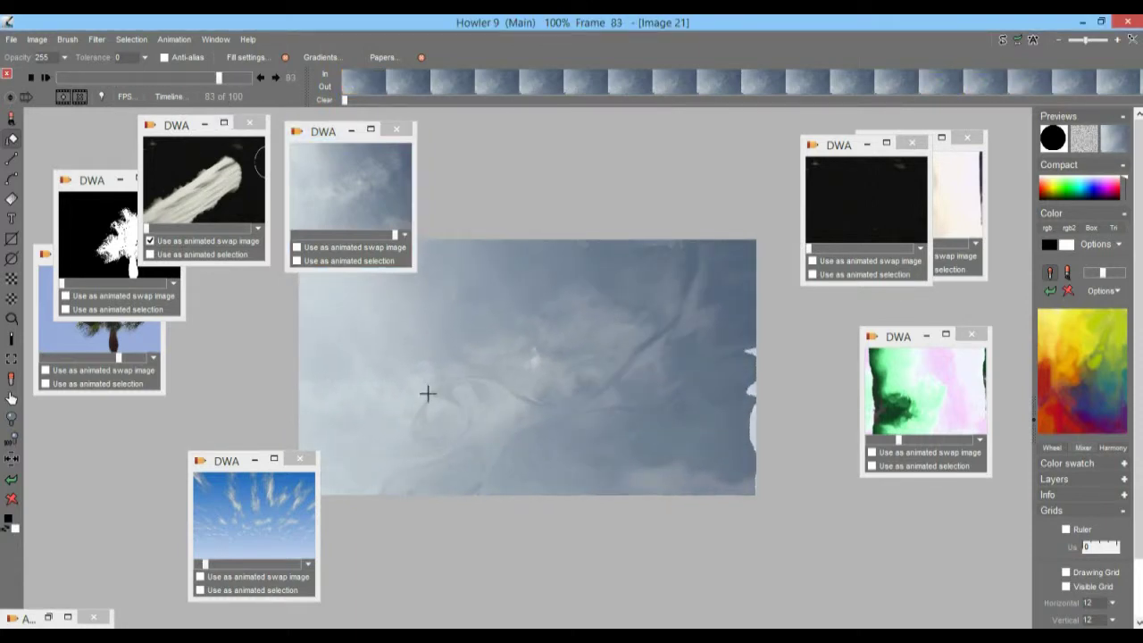
{"action": "scroll", "coordinate": [427, 393], "scroll_direction": "up", "scroll_amount": 3}
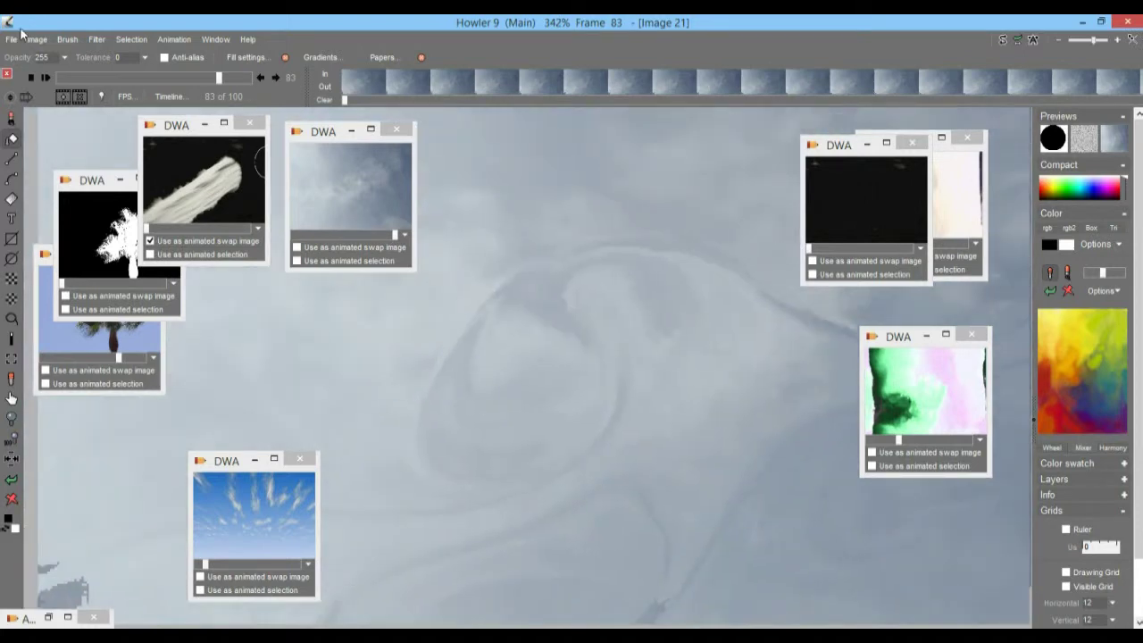
{"action": "left_click_drag", "start_coordinate": [202, 80], "coordinate": [27, 181]}
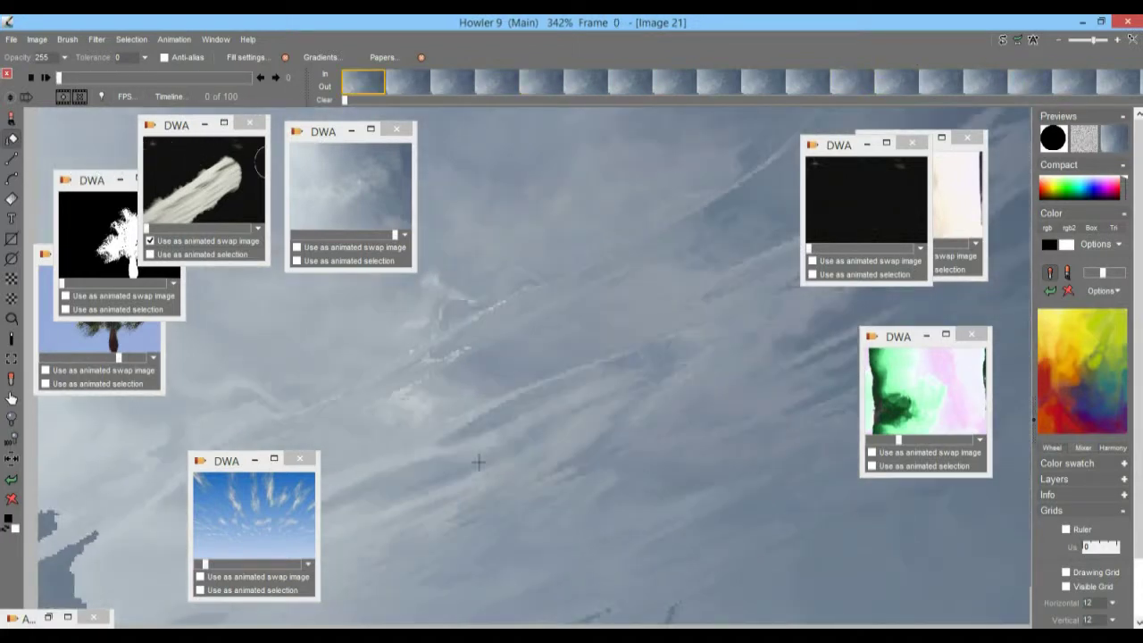
{"action": "scroll", "coordinate": [652, 381], "scroll_direction": "down", "scroll_amount": 3}
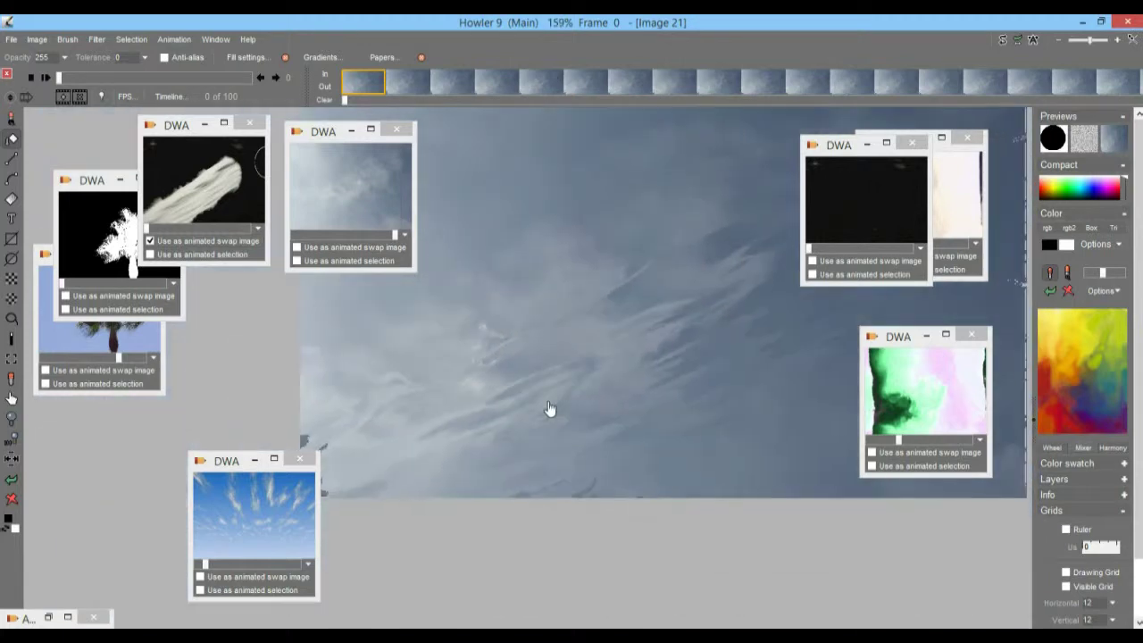
{"action": "left_click_drag", "start_coordinate": [218, 79], "coordinate": [81, 96]}
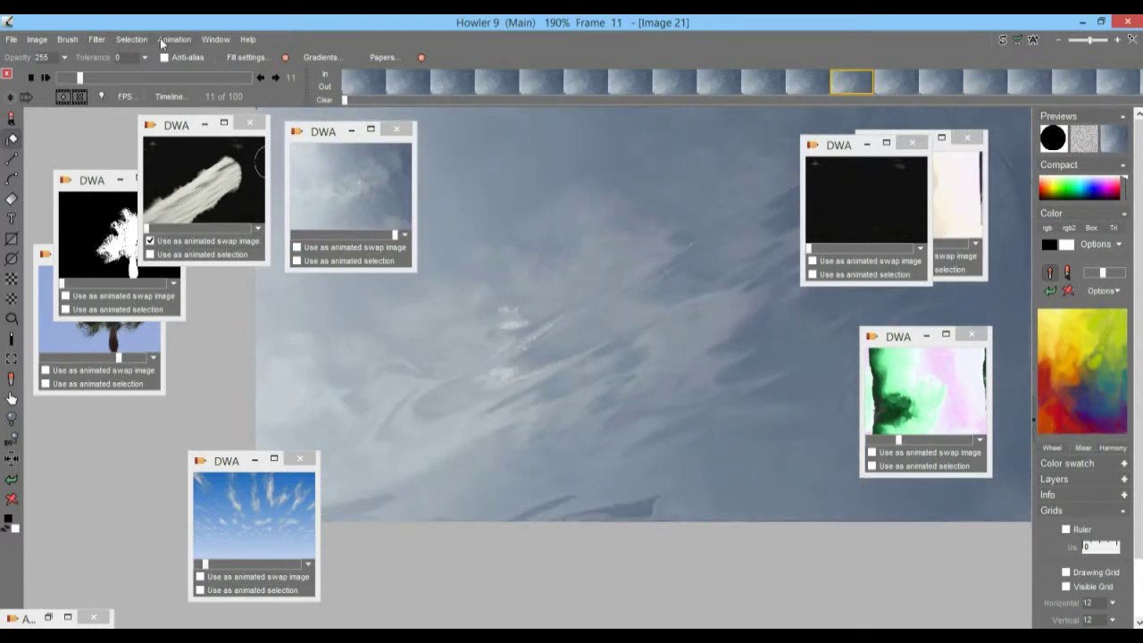
{"action": "left_click", "coordinate": [364, 187]}
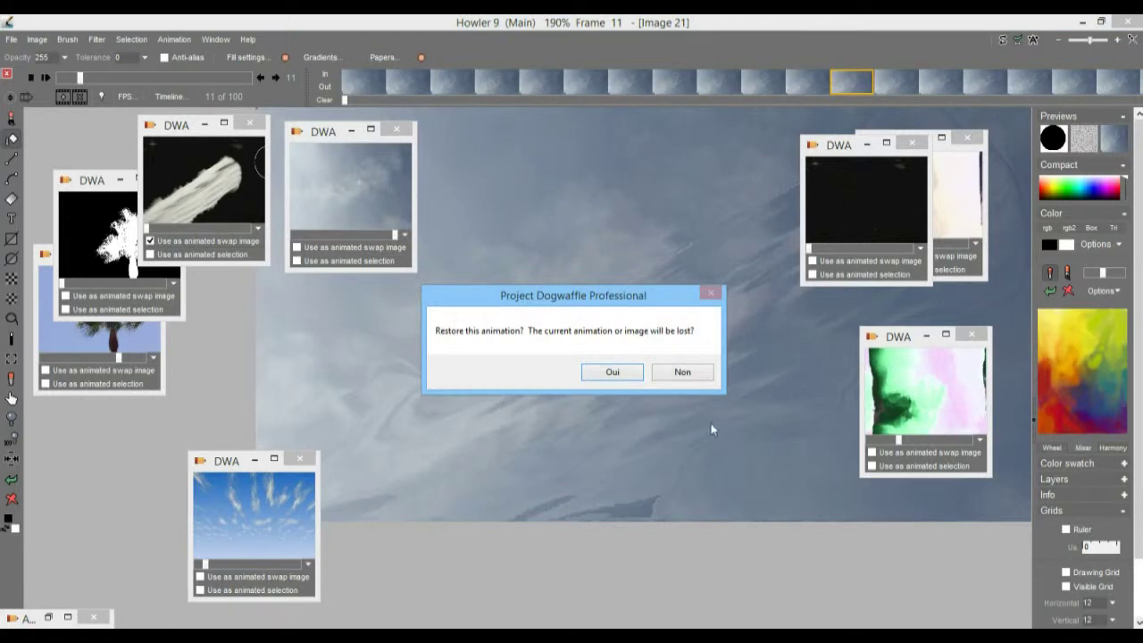
{"action": "left_click", "coordinate": [629, 378]}
Step: Apply the Jitter displace swap filter with a small displacement to all frames of the cloud animation
{"action": "left_click", "coordinate": [100, 39]}
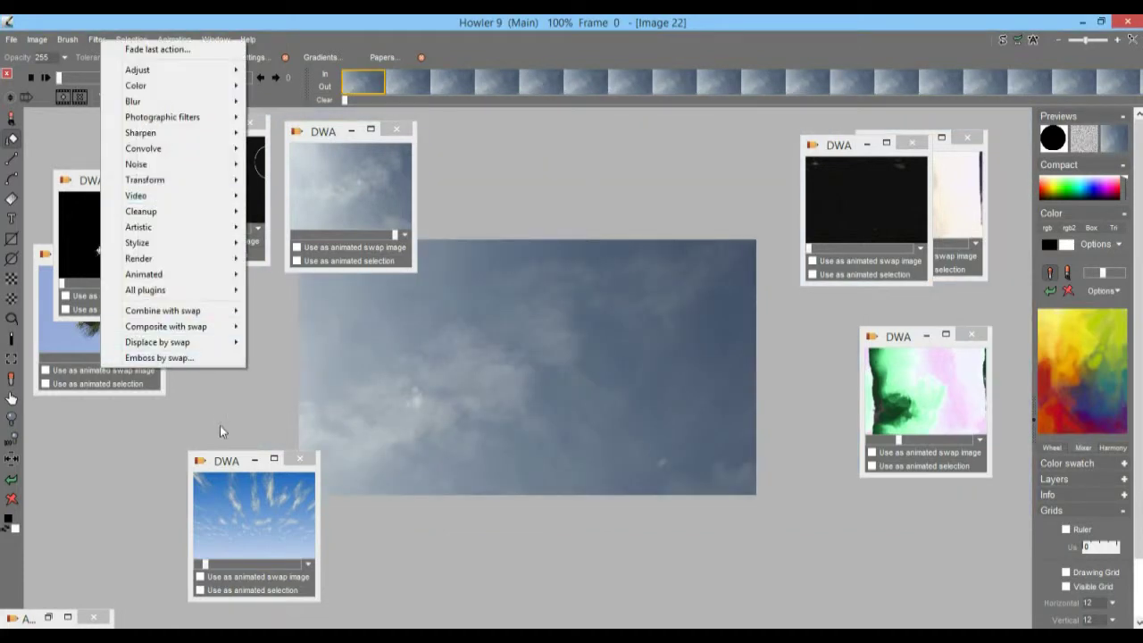
{"action": "mouse_move", "coordinate": [176, 343]}
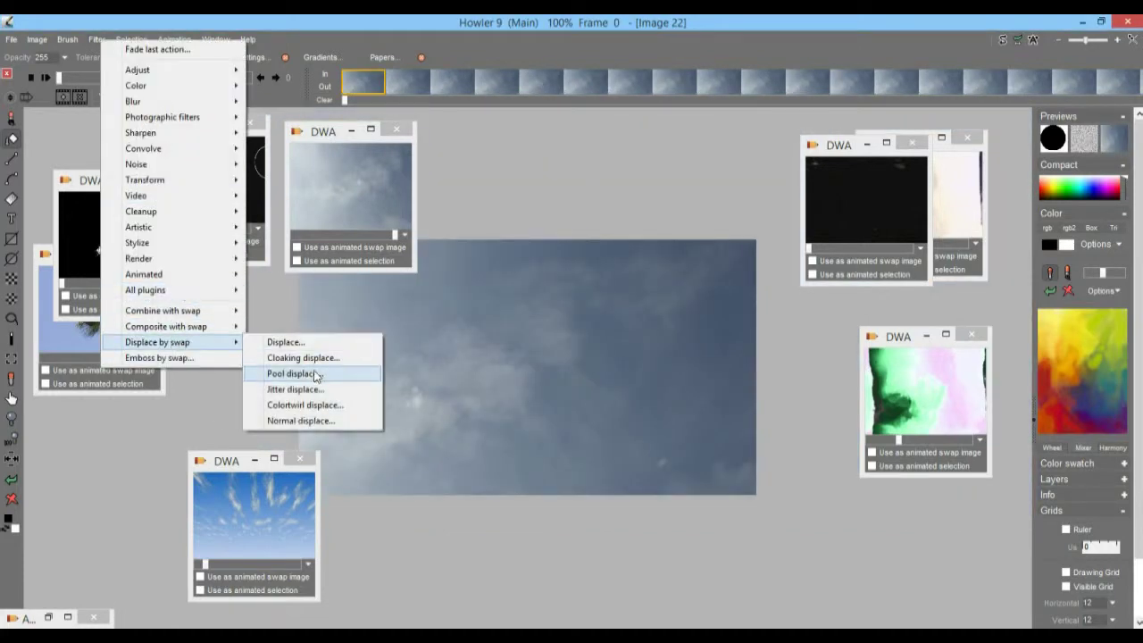
{"action": "left_click", "coordinate": [294, 389]}
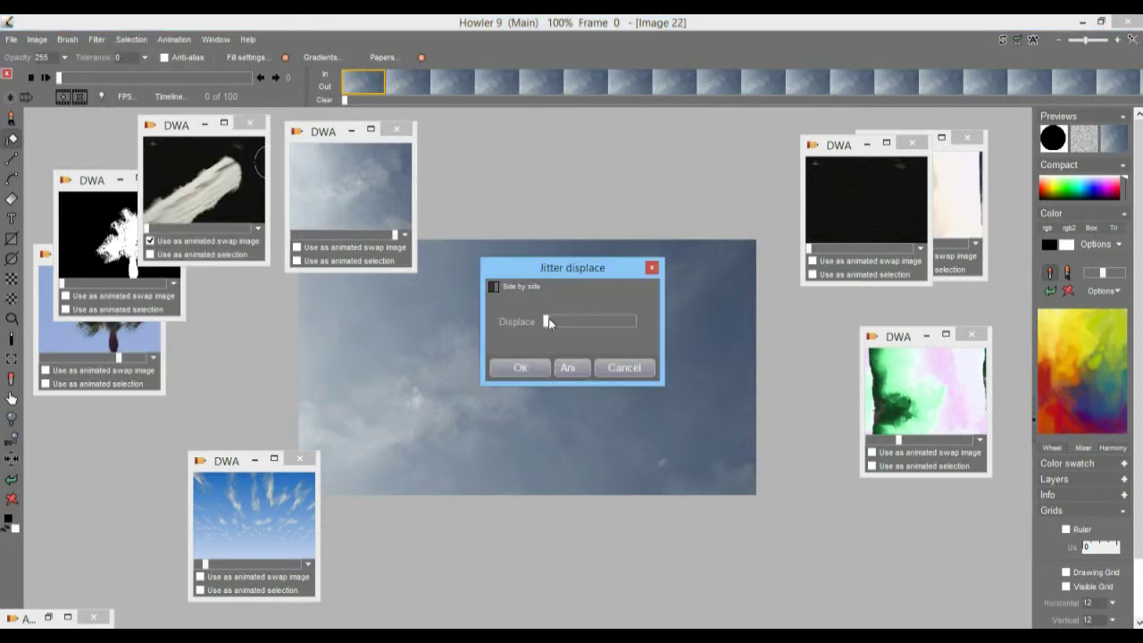
{"action": "left_click_drag", "start_coordinate": [586, 326], "coordinate": [556, 331]}
{"action": "left_click_drag", "start_coordinate": [556, 264], "coordinate": [670, 107]}
{"action": "left_click_drag", "start_coordinate": [671, 166], "coordinate": [675, 166]}
{"action": "left_click", "coordinate": [682, 214]}
{"action": "left_click", "coordinate": [475, 404]}
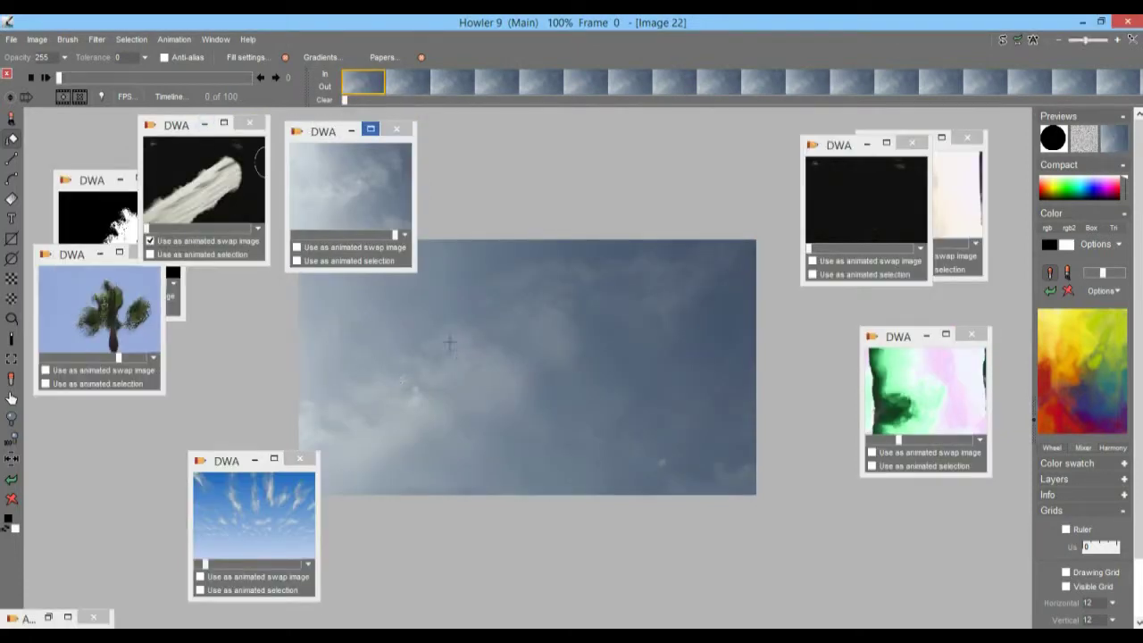
Step: Examine the grain of the jitter-displaced clouds from frame 0 to 42, and restore the original cloud animation
{"action": "scroll", "coordinate": [449, 342], "scroll_direction": "up", "scroll_amount": 5}
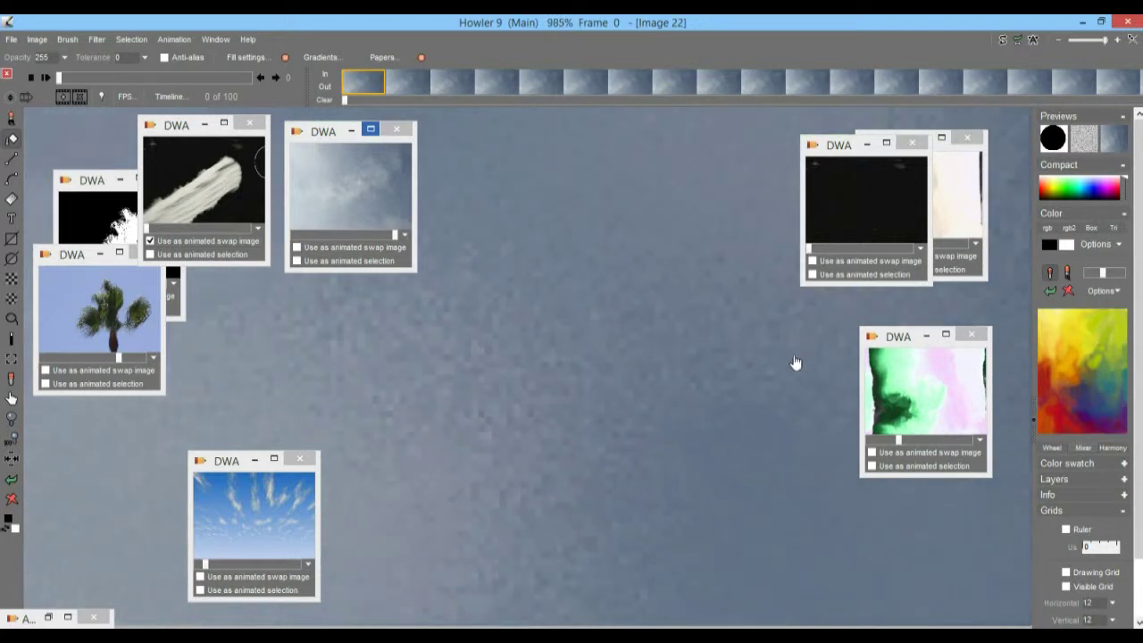
{"action": "scroll", "coordinate": [562, 390], "scroll_direction": "down", "scroll_amount": 3}
{"action": "scroll", "coordinate": [561, 390], "scroll_direction": "up", "scroll_amount": 1}
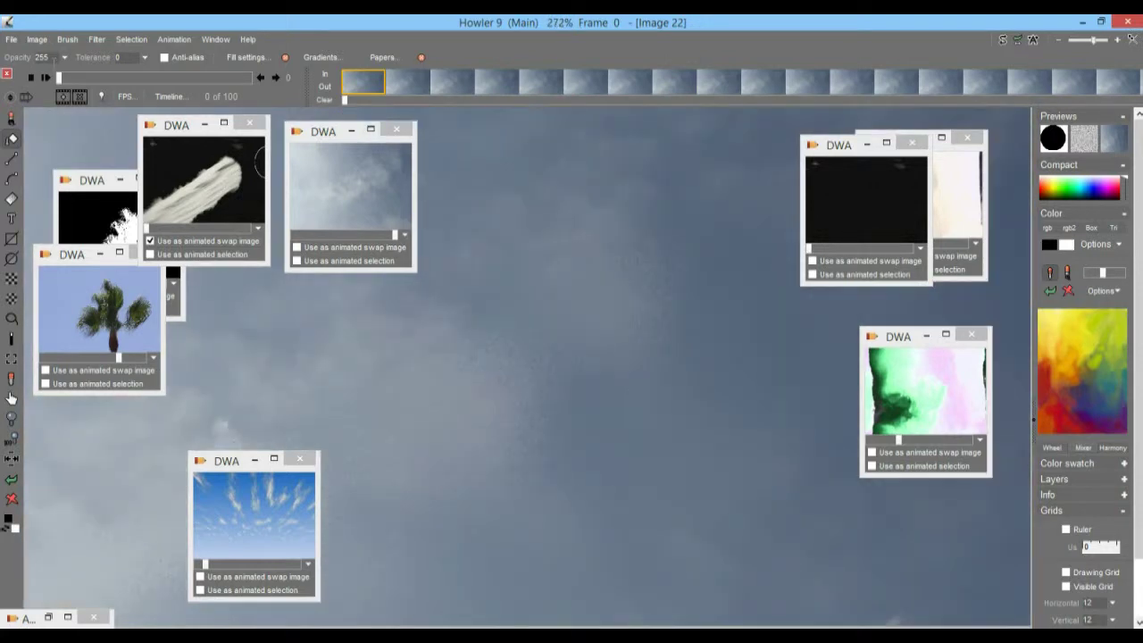
{"action": "left_click_drag", "start_coordinate": [69, 78], "coordinate": [105, 105]}
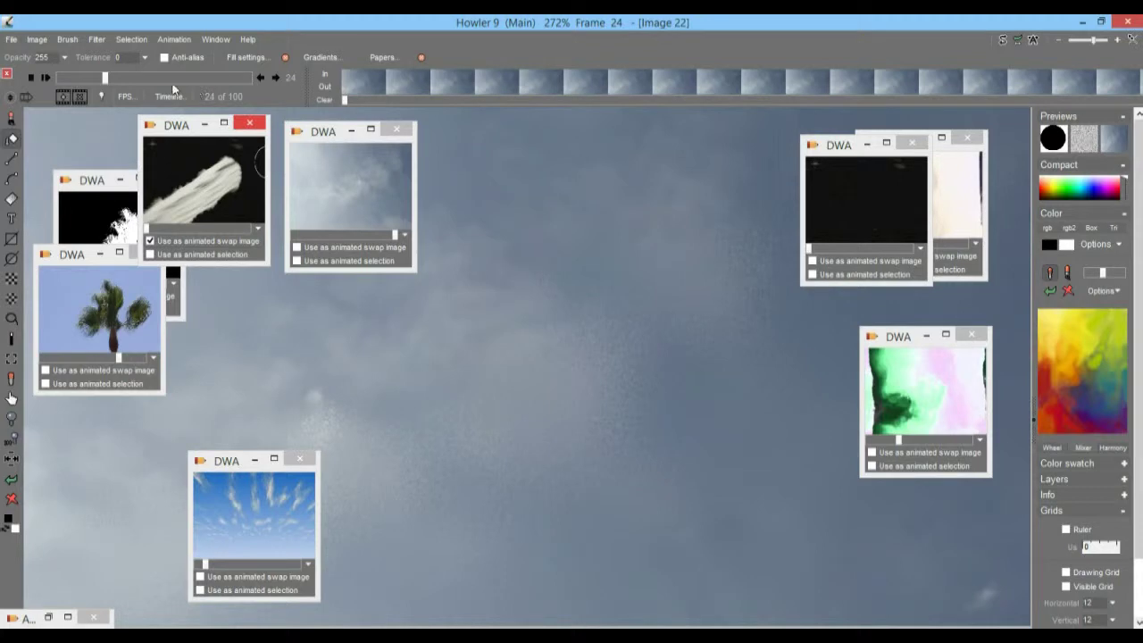
{"action": "left_click_drag", "start_coordinate": [106, 79], "coordinate": [139, 80]}
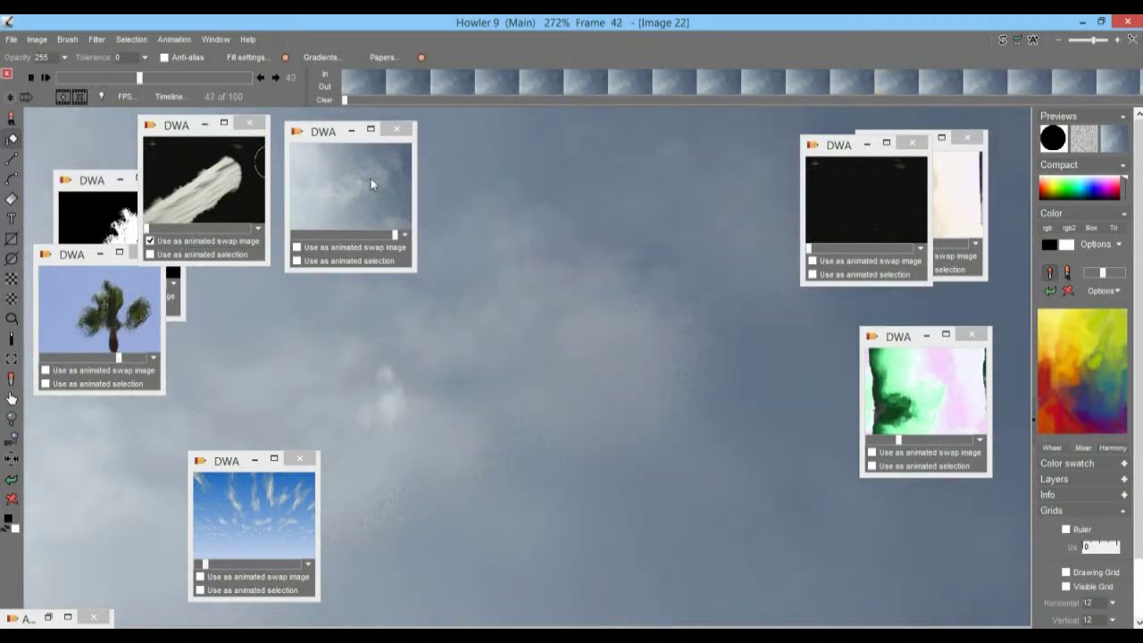
{"action": "left_click", "coordinate": [329, 173]}
{"action": "left_click", "coordinate": [624, 375]}
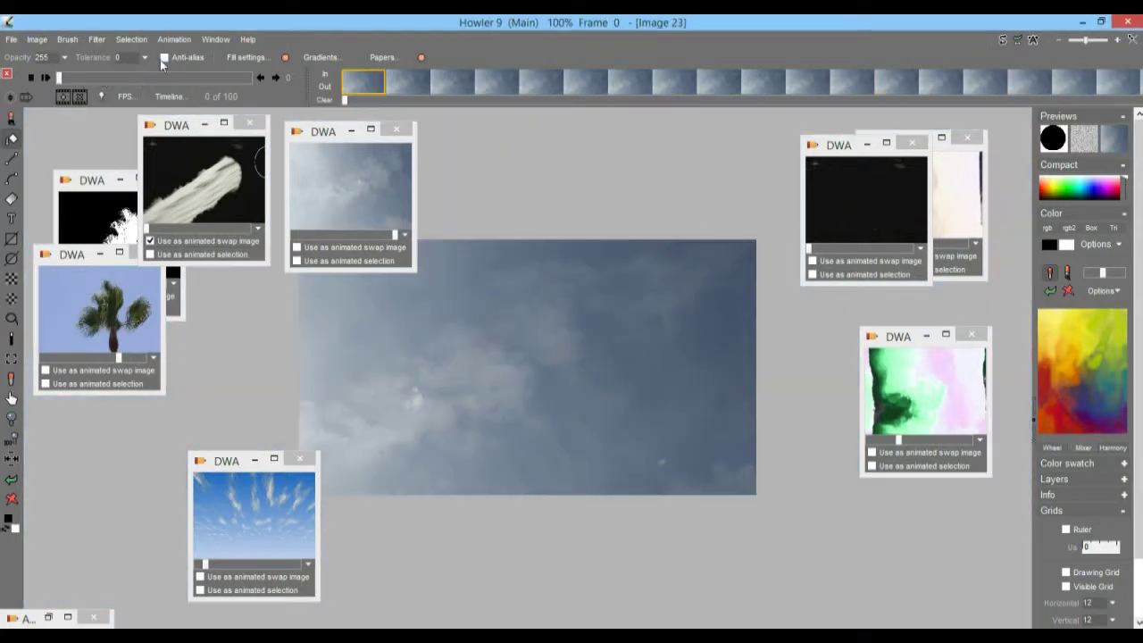
Step: Apply the Colortwirl displace swap filter with displace and twirl slightly above mid-range to all frames of the clouds
{"action": "left_click", "coordinate": [95, 40]}
{"action": "mouse_move", "coordinate": [156, 344]}
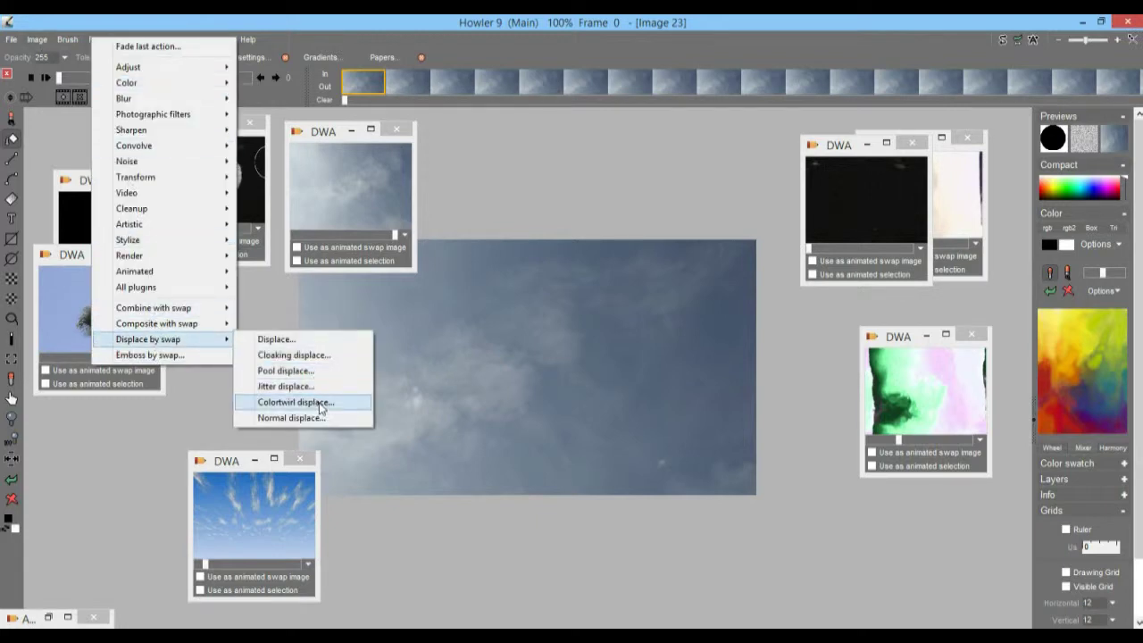
{"action": "left_click", "coordinate": [321, 403]}
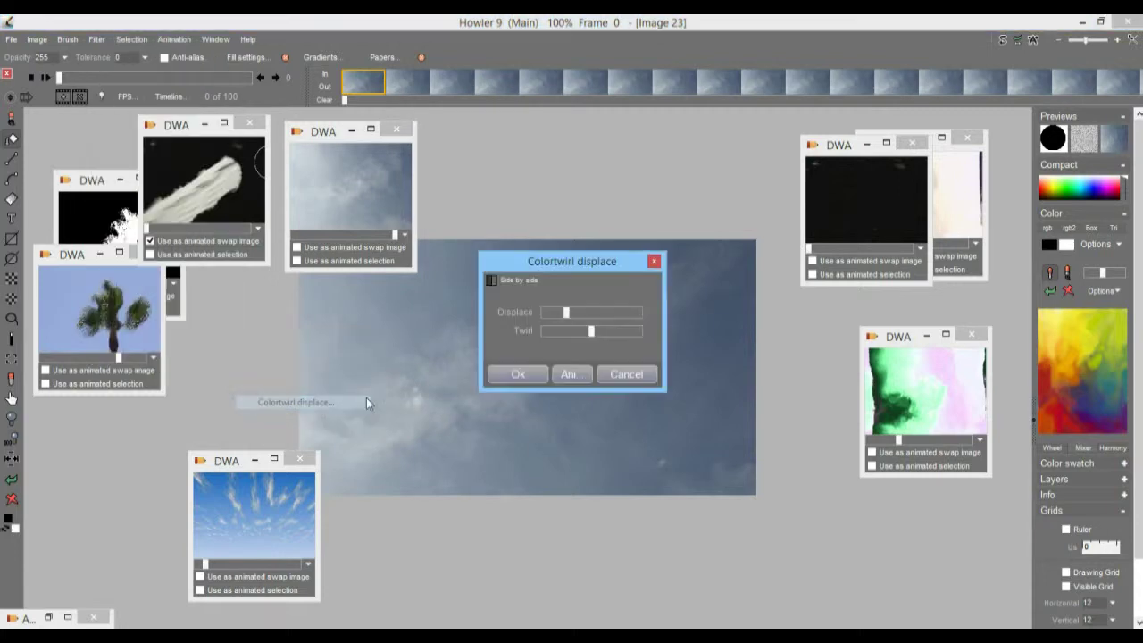
{"action": "left_click_drag", "start_coordinate": [567, 313], "coordinate": [574, 317]}
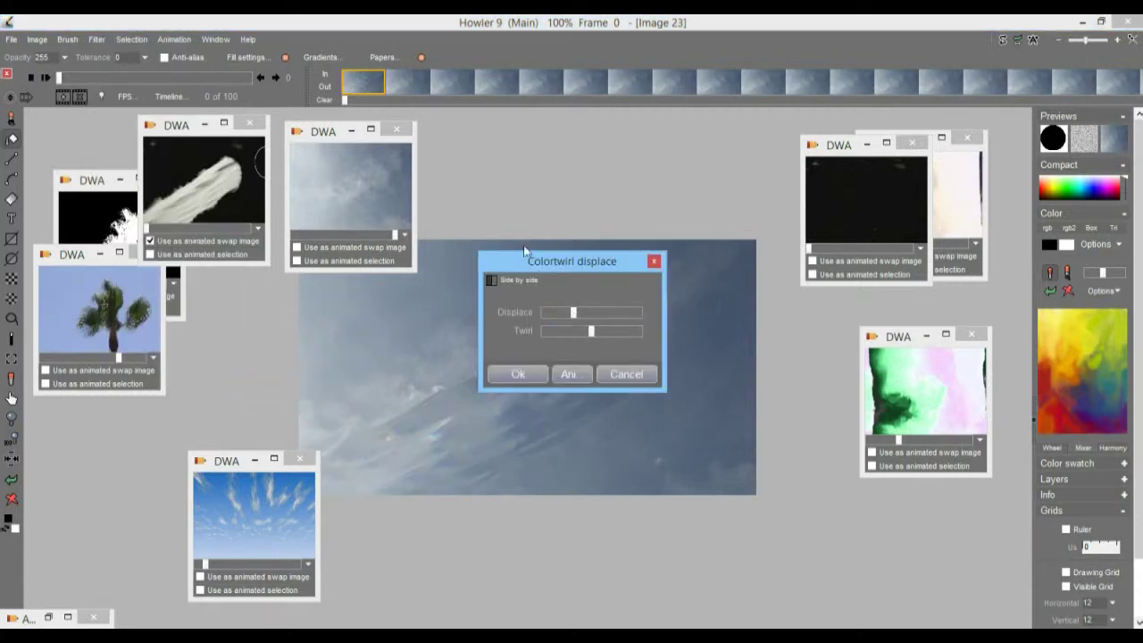
{"action": "left_click_drag", "start_coordinate": [521, 264], "coordinate": [524, 116]}
{"action": "mouse_move", "coordinate": [590, 182]}
{"action": "left_mouse_down"}
{"action": "mouse_move", "coordinate": [578, 185]}
{"action": "mouse_move", "coordinate": [597, 178]}
{"action": "left_mouse_up"}
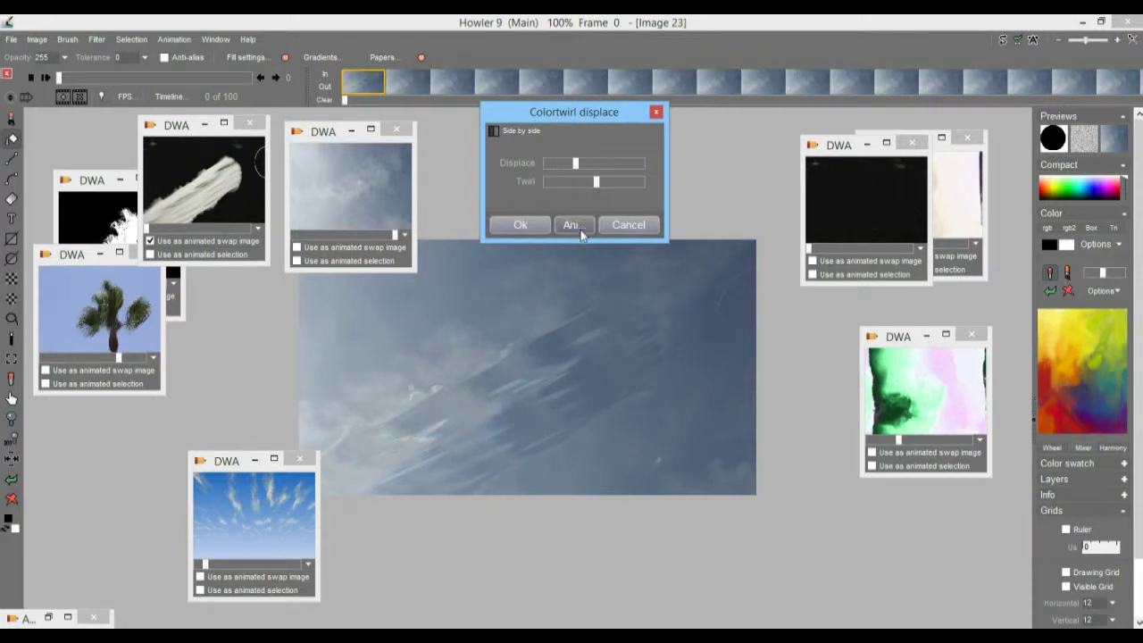
{"action": "left_click_drag", "start_coordinate": [551, 166], "coordinate": [630, 174]}
{"action": "left_click", "coordinate": [605, 167]}
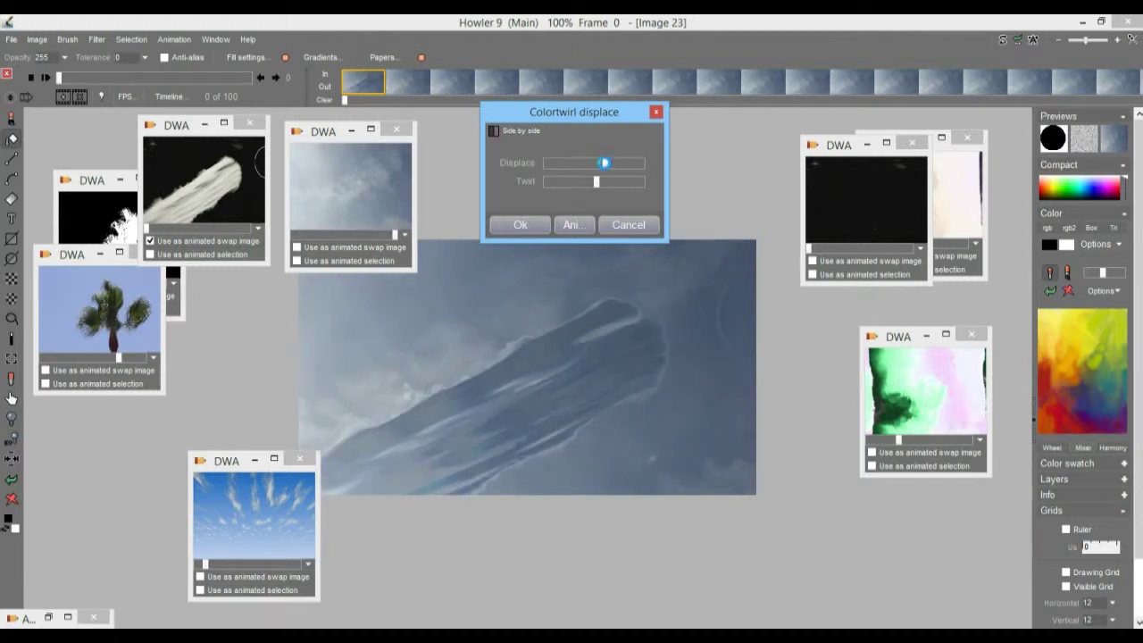
{"action": "left_click", "coordinate": [576, 225]}
{"action": "left_click", "coordinate": [518, 393]}
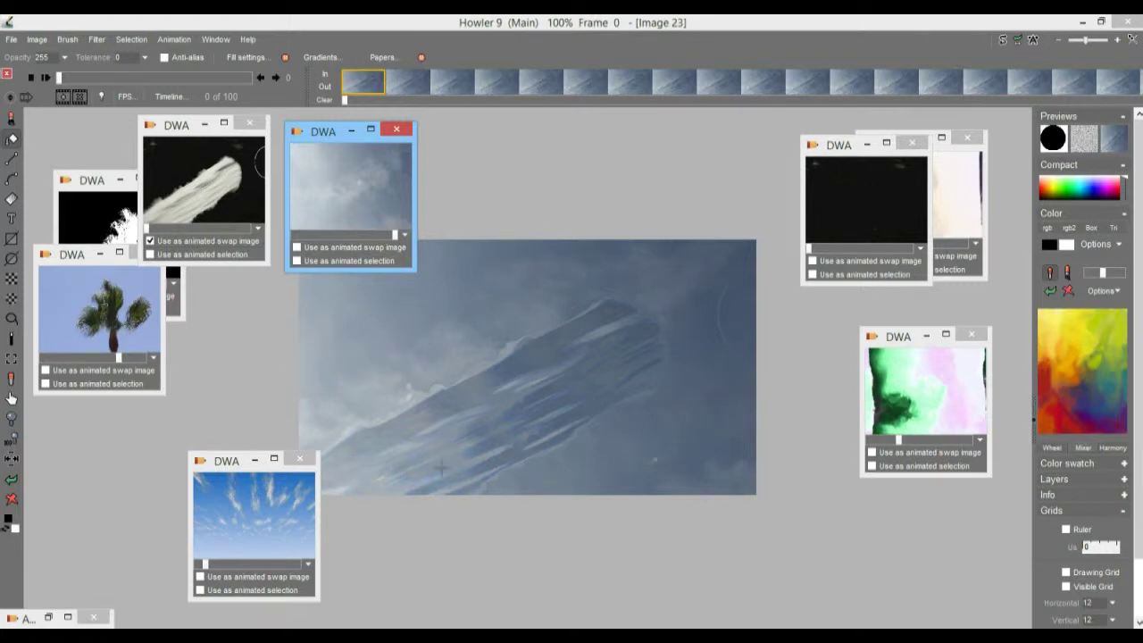
Step: Review the colortwirl-displaced clouds up to frame 42 and store the animation to disc
{"action": "mouse_move", "coordinate": [194, 230]}
{"action": "left_mouse_down"}
{"action": "mouse_move", "coordinate": [215, 228]}
{"action": "mouse_move", "coordinate": [146, 228]}
{"action": "left_mouse_up"}
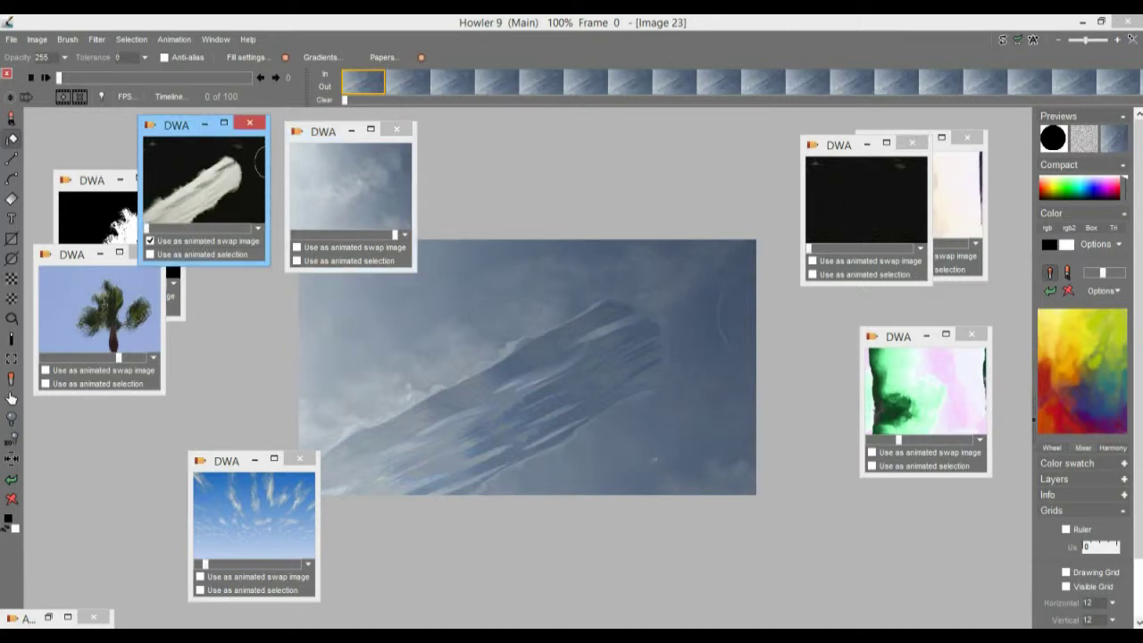
{"action": "mouse_move", "coordinate": [74, 77]}
{"action": "left_mouse_down"}
{"action": "mouse_move", "coordinate": [160, 84]}
{"action": "mouse_move", "coordinate": [85, 89]}
{"action": "left_mouse_up"}
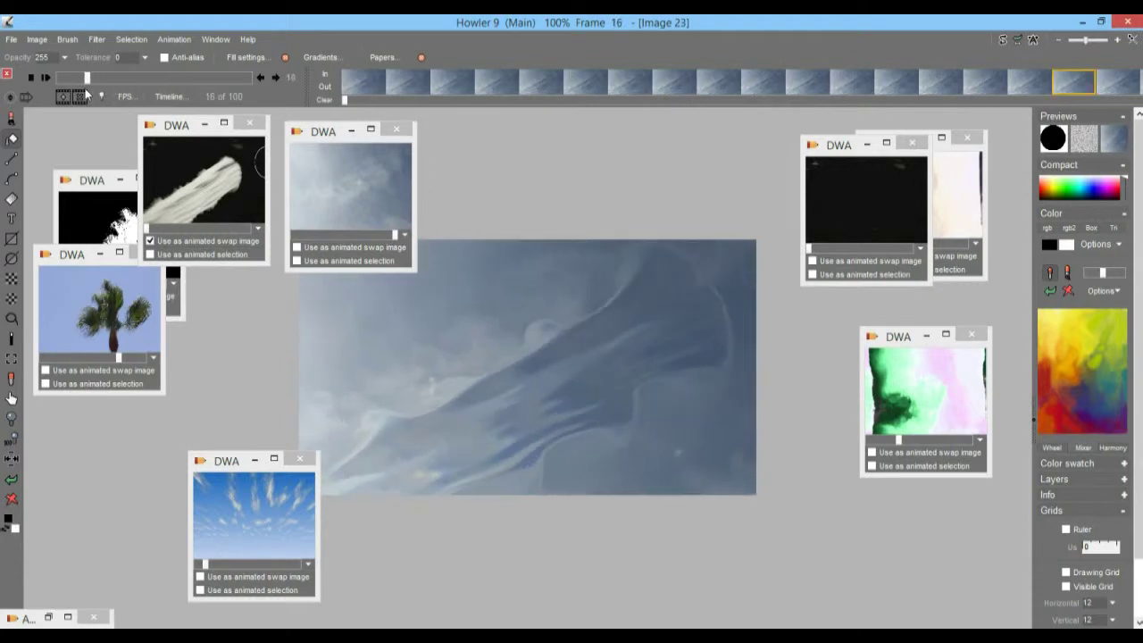
{"action": "left_click", "coordinate": [185, 37]}
{"action": "mouse_move", "coordinate": [264, 96]}
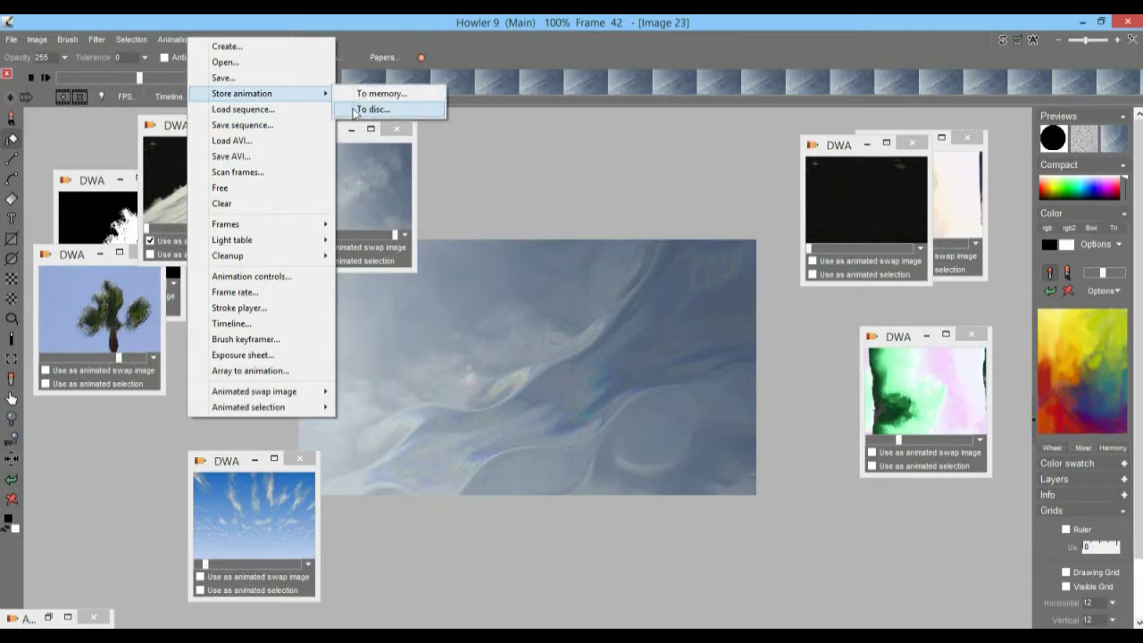
{"action": "left_click", "coordinate": [373, 109]}
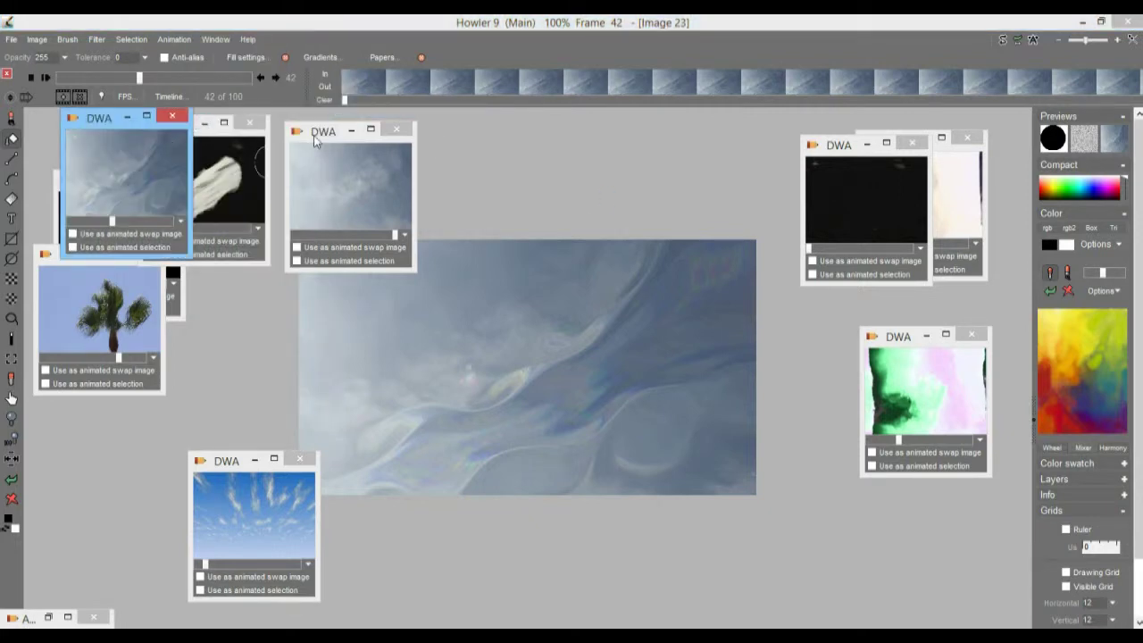
Step: Minimize the original cloud and paint stroke animations, and close the stored black, pale and green-and-pink animations
{"action": "left_click", "coordinate": [350, 131]}
{"action": "left_click", "coordinate": [205, 123]}
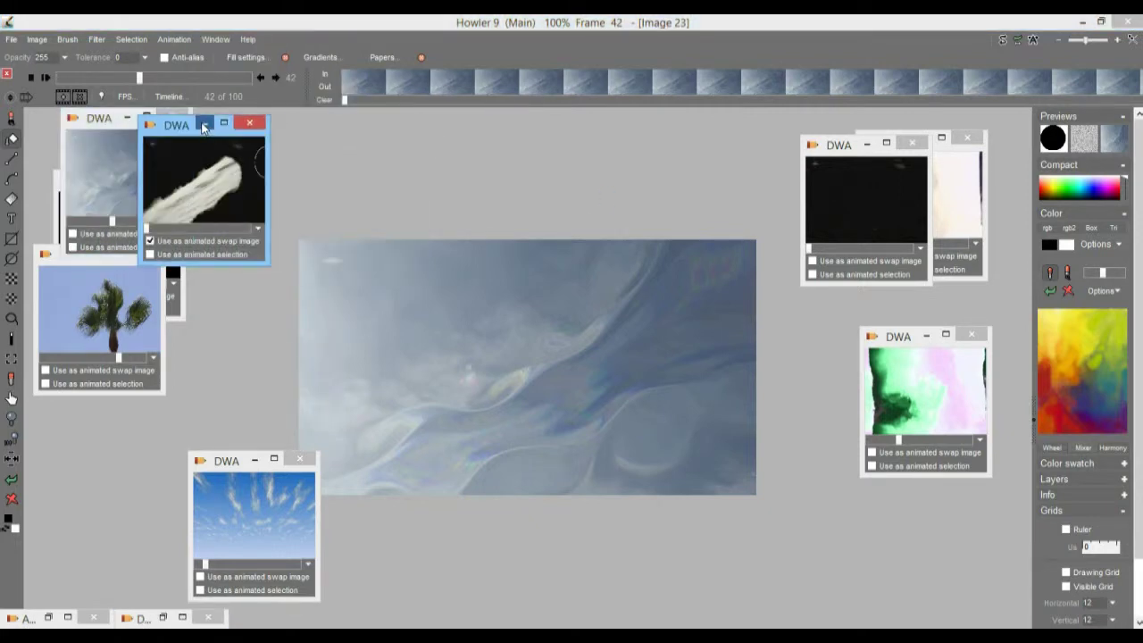
{"action": "left_click", "coordinate": [912, 143]}
{"action": "left_click", "coordinate": [967, 137]}
{"action": "left_click", "coordinate": [972, 333]}
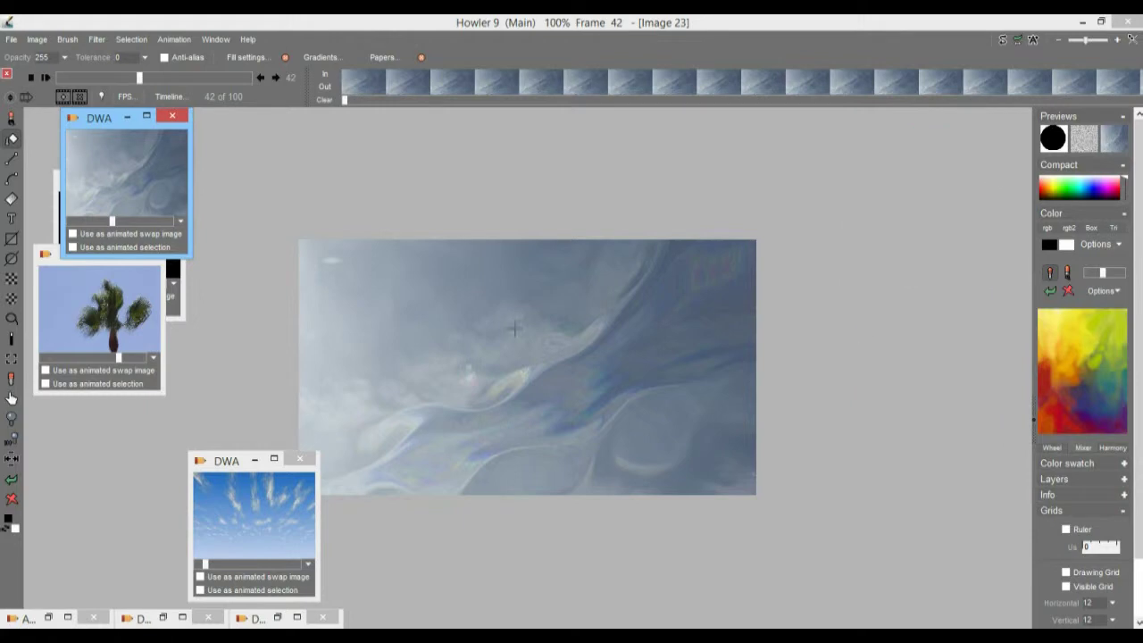
Step: Close the stored palm tree, blue sky and palm mask animations, and move the colortwirl copy clear of the clouds
{"action": "left_click", "coordinate": [50, 258]}
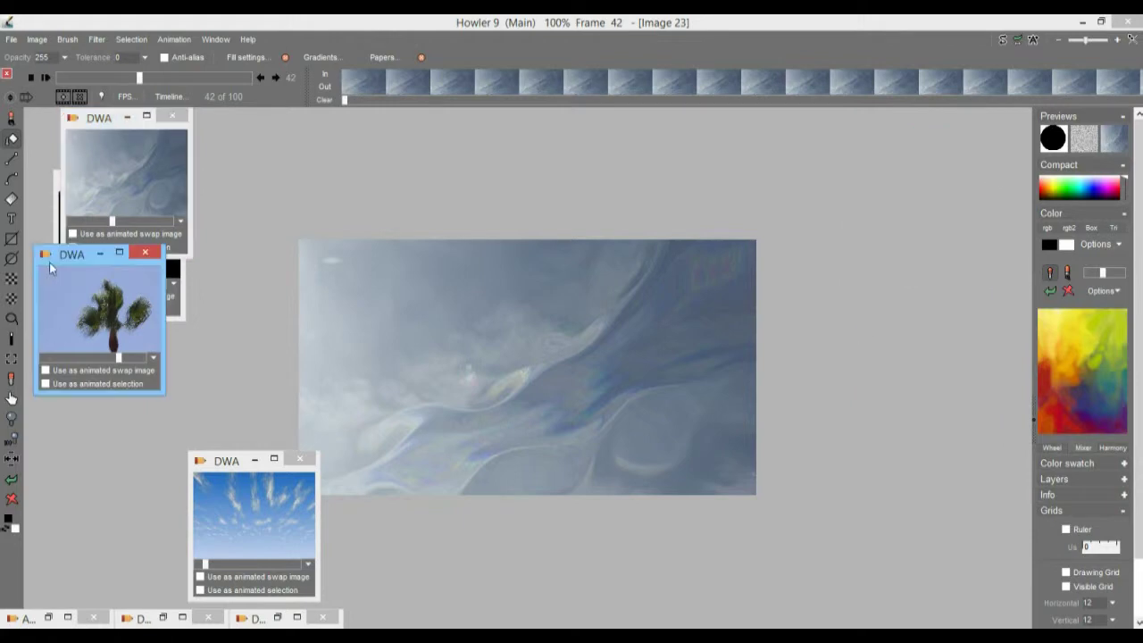
{"action": "left_click", "coordinate": [170, 257]}
{"action": "left_click", "coordinate": [301, 459]}
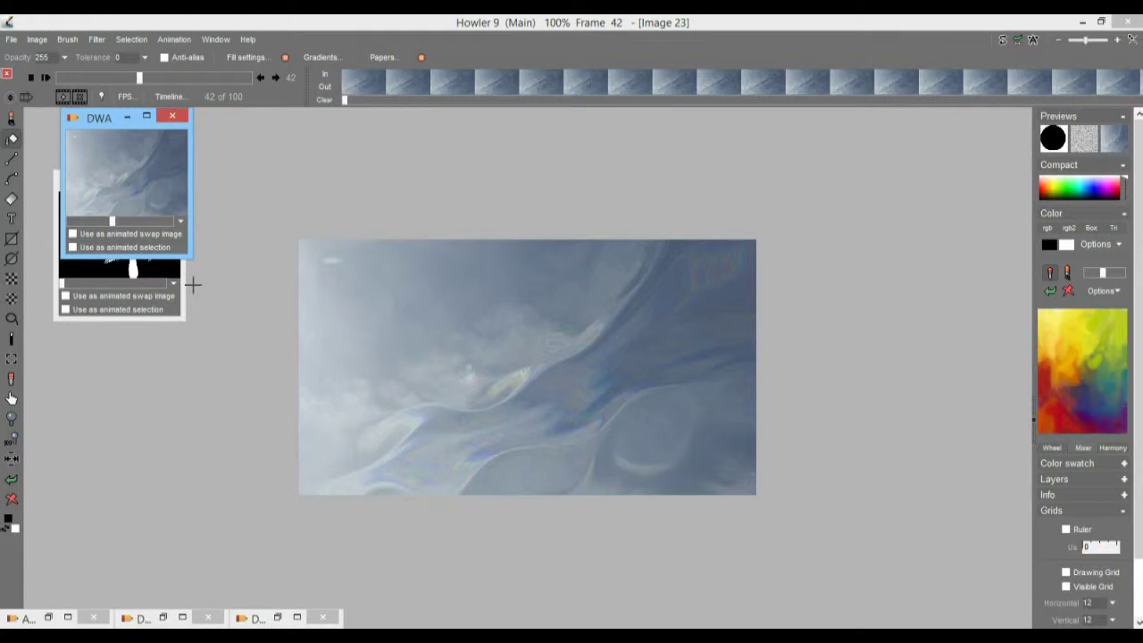
{"action": "left_click_drag", "start_coordinate": [101, 123], "coordinate": [238, 131]}
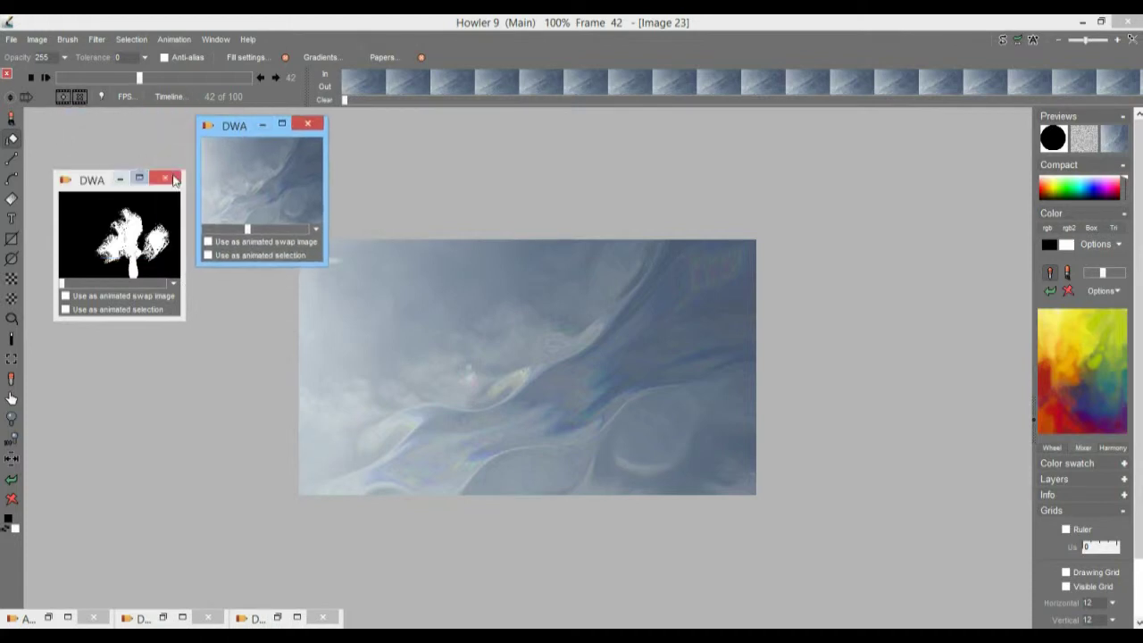
{"action": "left_click", "coordinate": [173, 177]}
{"action": "left_click", "coordinate": [225, 126]}
{"action": "left_click_drag", "start_coordinate": [234, 126], "coordinate": [82, 149]}
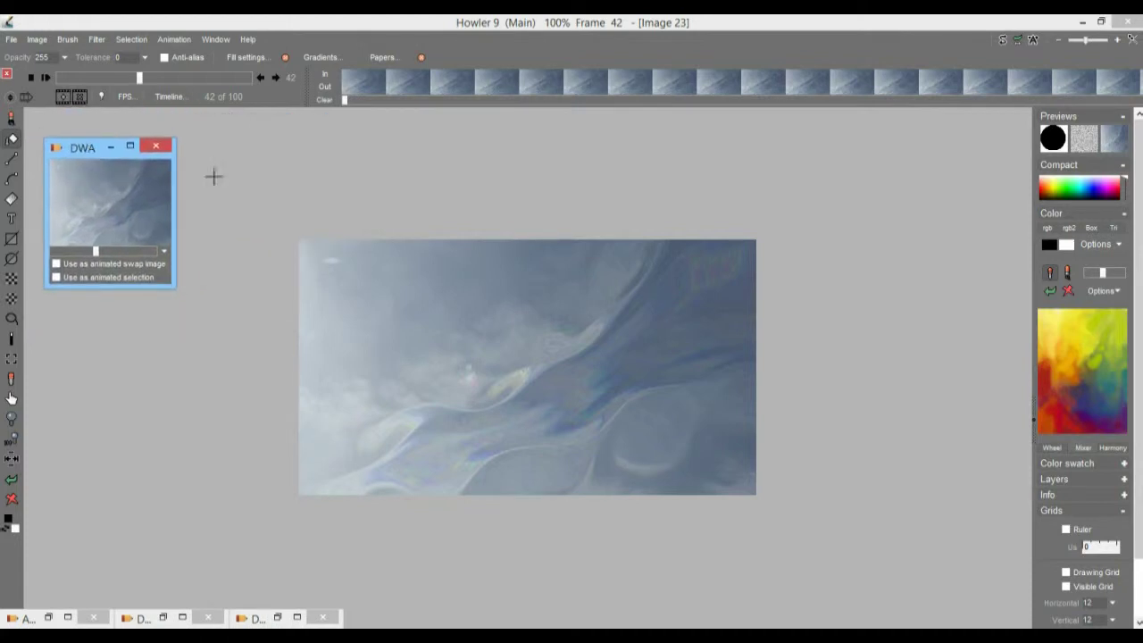
Step: Expand the dynamic range of the whole colortwirl animation at frame 55, and review the result around frames 17 and 39
{"action": "left_click", "coordinate": [96, 79]}
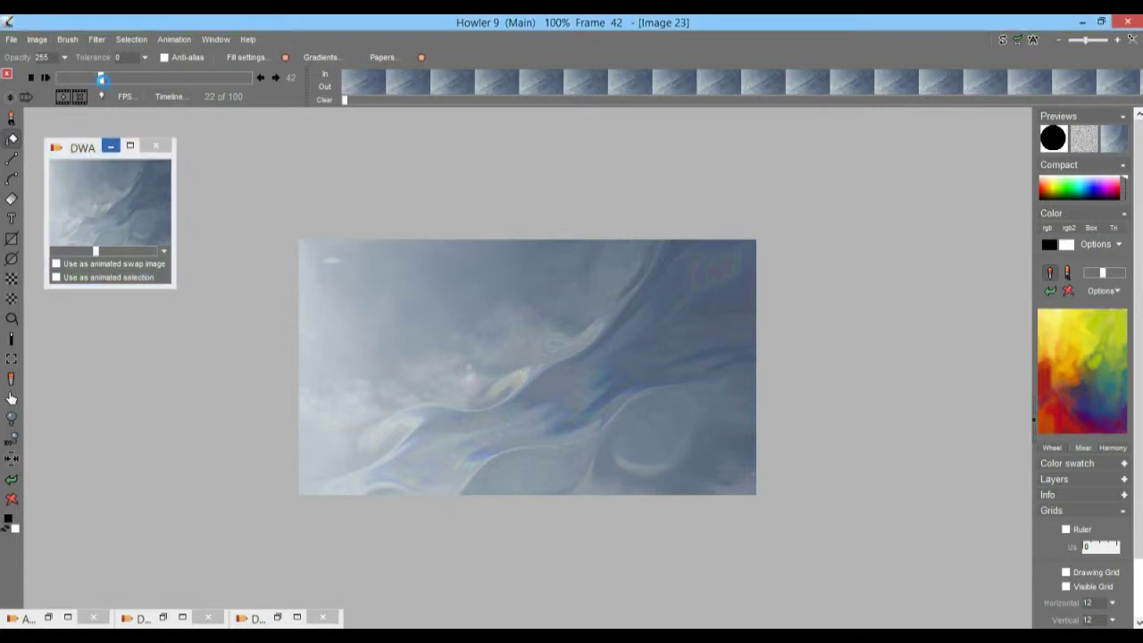
{"action": "left_click_drag", "start_coordinate": [100, 78], "coordinate": [165, 76]}
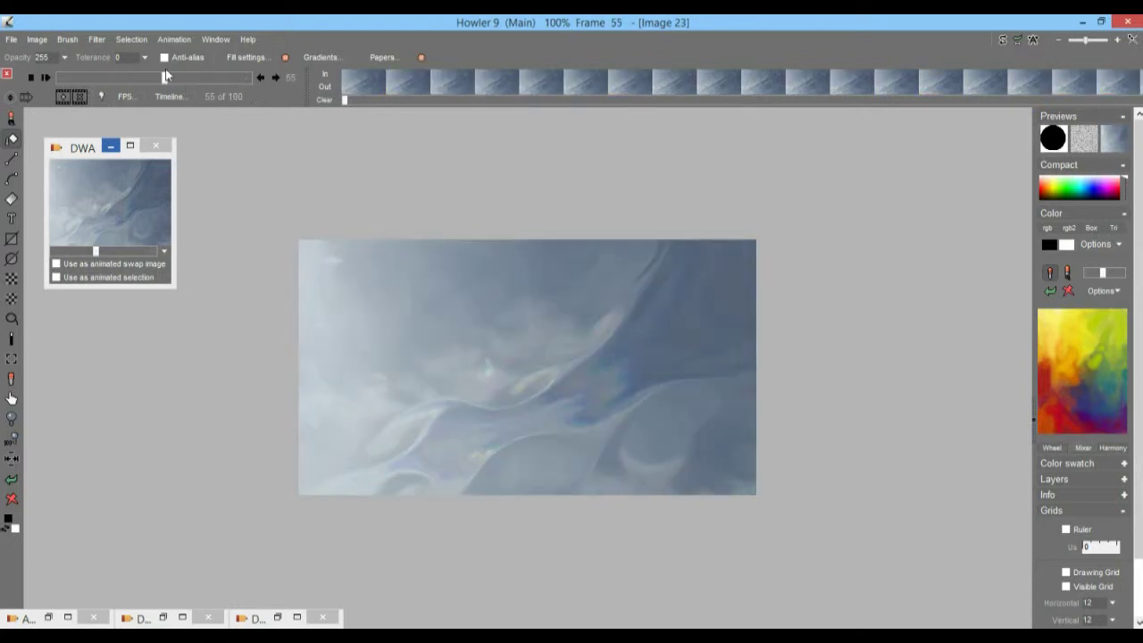
{"action": "left_click", "coordinate": [37, 40]}
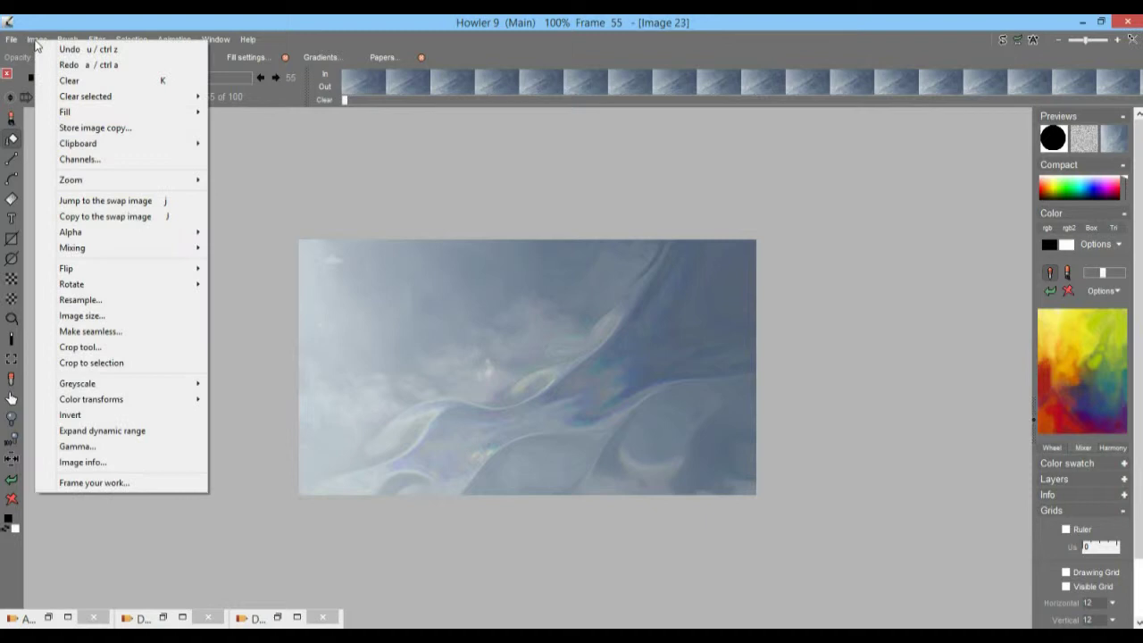
{"action": "left_click", "coordinate": [145, 431]}
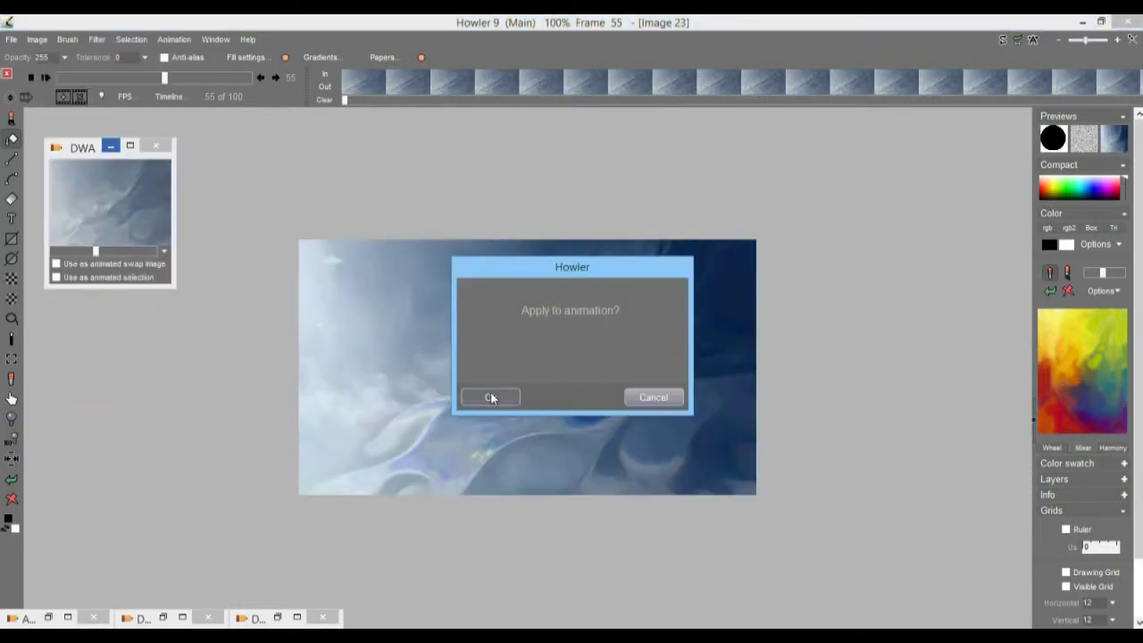
{"action": "left_click", "coordinate": [491, 393]}
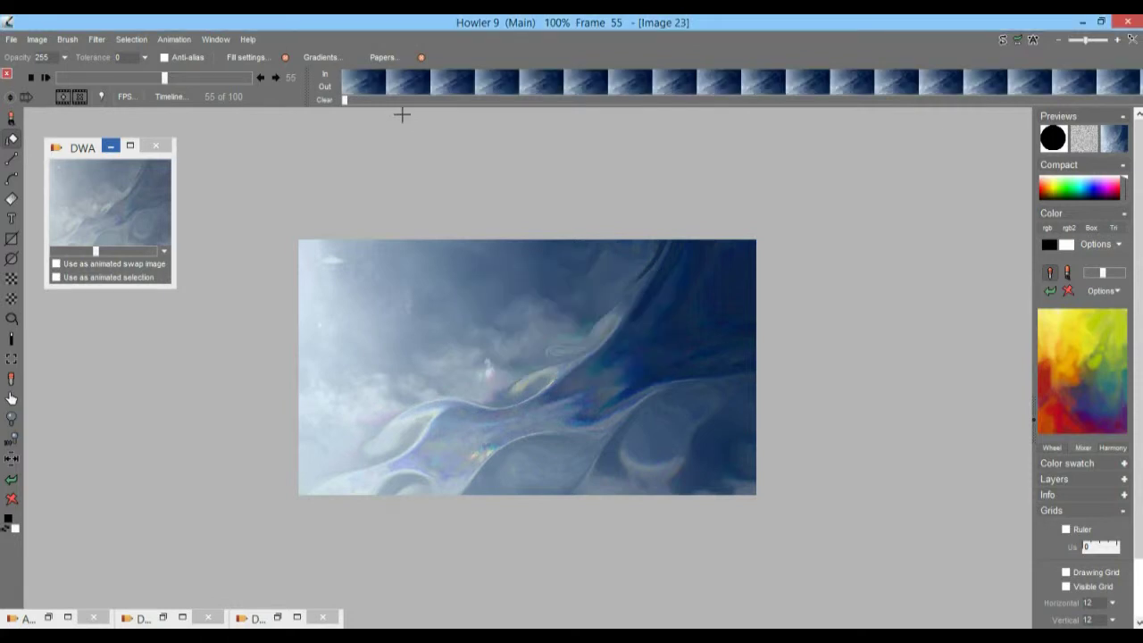
{"action": "left_click_drag", "start_coordinate": [165, 77], "coordinate": [94, 107]}
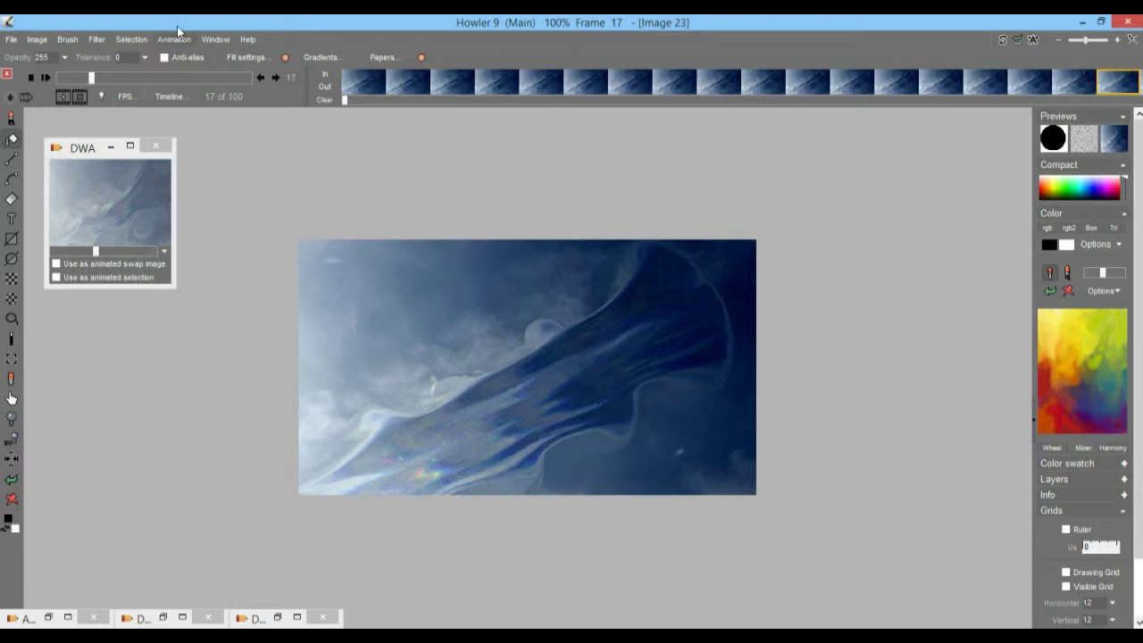
{"action": "left_click_drag", "start_coordinate": [101, 80], "coordinate": [136, 87]}
Step: Try the Color emboss filter at a level of about 150 on frame 39
{"action": "left_click", "coordinate": [96, 39]}
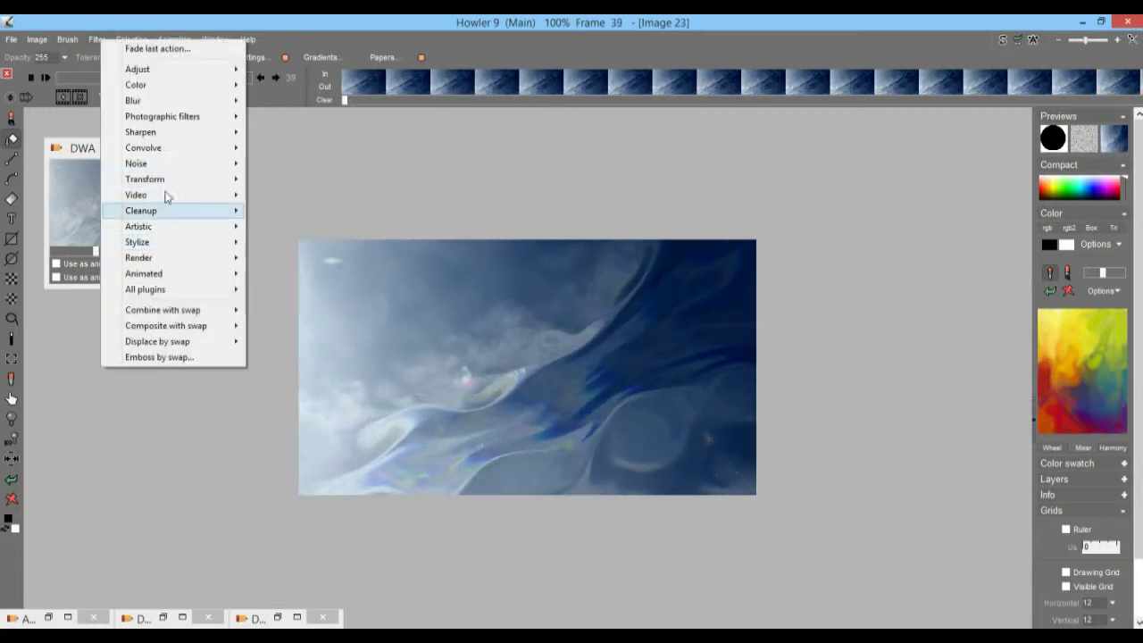
{"action": "mouse_move", "coordinate": [163, 148]}
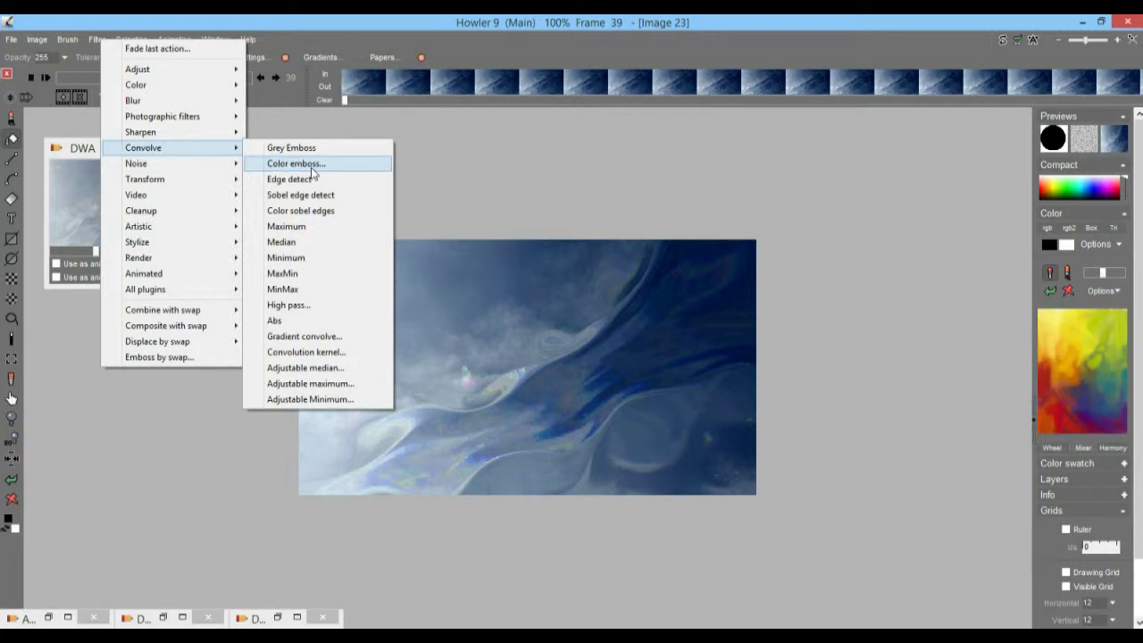
{"action": "left_click", "coordinate": [296, 164]}
{"action": "left_click_drag", "start_coordinate": [558, 263], "coordinate": [157, 300]}
{"action": "mouse_move", "coordinate": [193, 361]}
{"action": "left_mouse_down"}
{"action": "mouse_move", "coordinate": [139, 366]}
{"action": "mouse_move", "coordinate": [195, 361]}
{"action": "mouse_move", "coordinate": [171, 373]}
{"action": "mouse_move", "coordinate": [134, 365]}
{"action": "mouse_move", "coordinate": [176, 369]}
{"action": "left_mouse_up"}
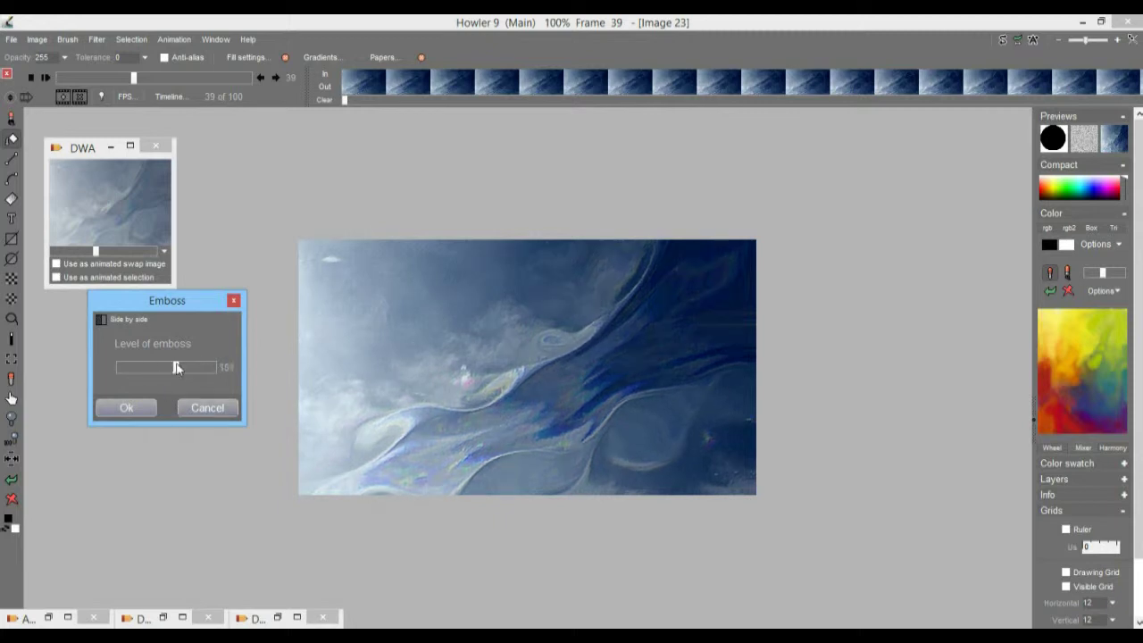
{"action": "left_click", "coordinate": [134, 408]}
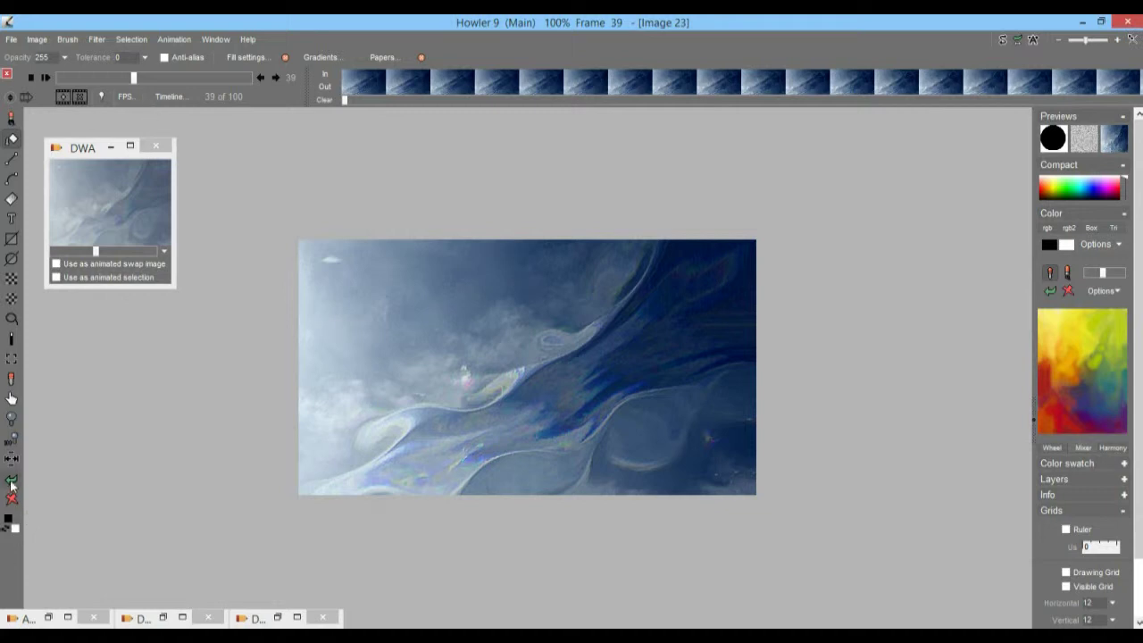
Step: Try the Color emboss filter at level 90 on frame 39, and undo it
{"action": "left_click", "coordinate": [97, 41]}
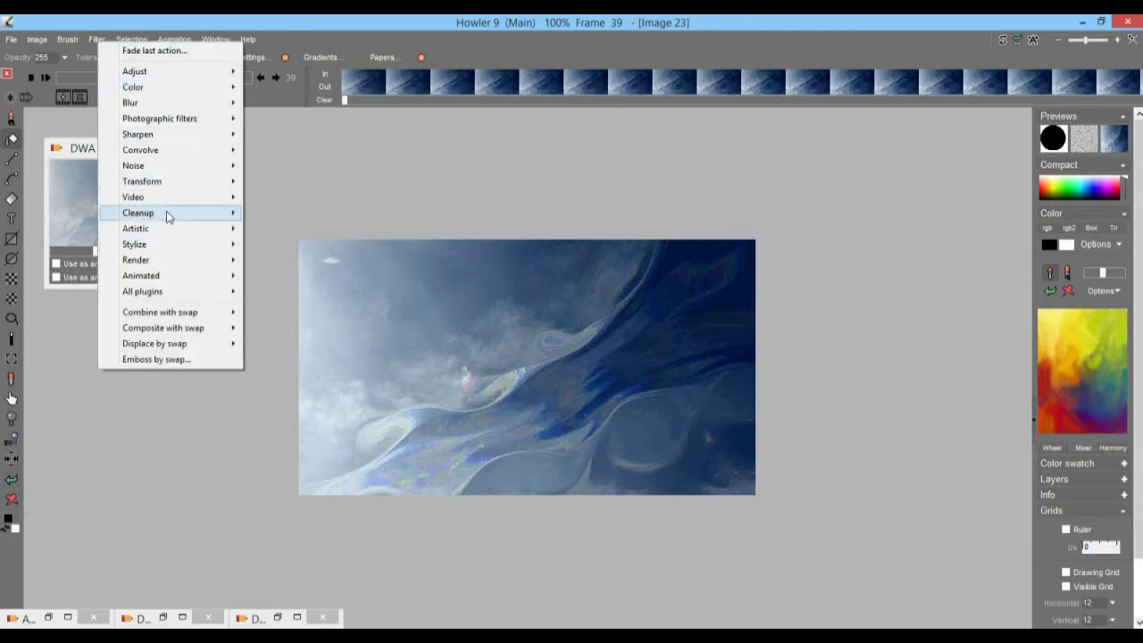
{"action": "mouse_move", "coordinate": [170, 151]}
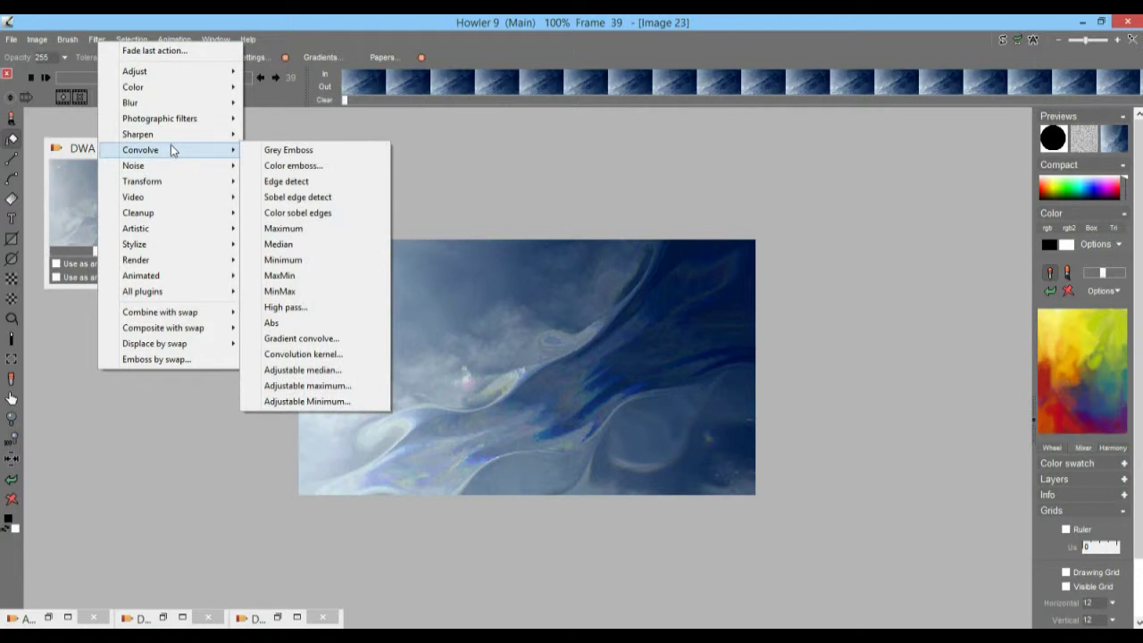
{"action": "left_click", "coordinate": [282, 167]}
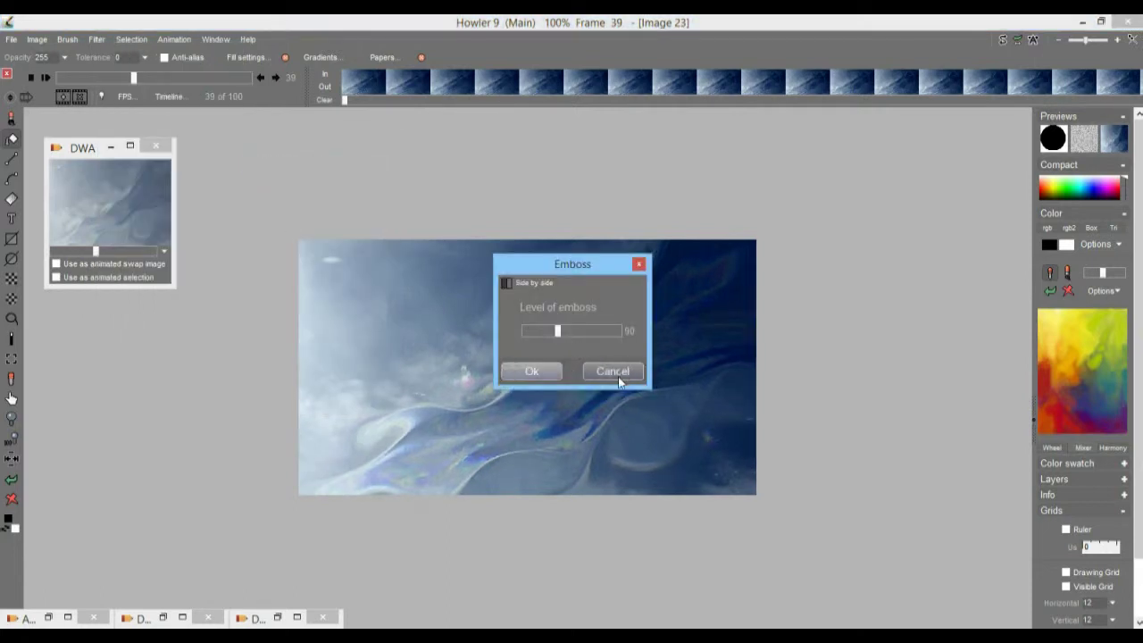
{"action": "left_click", "coordinate": [528, 370]}
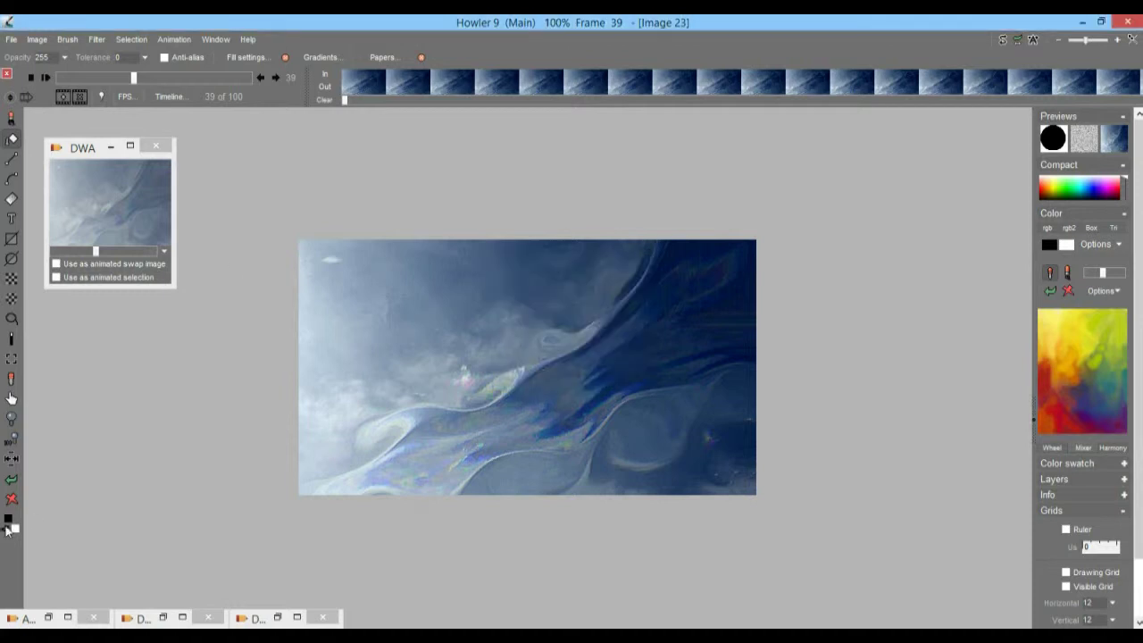
{"action": "left_click", "coordinate": [11, 482]}
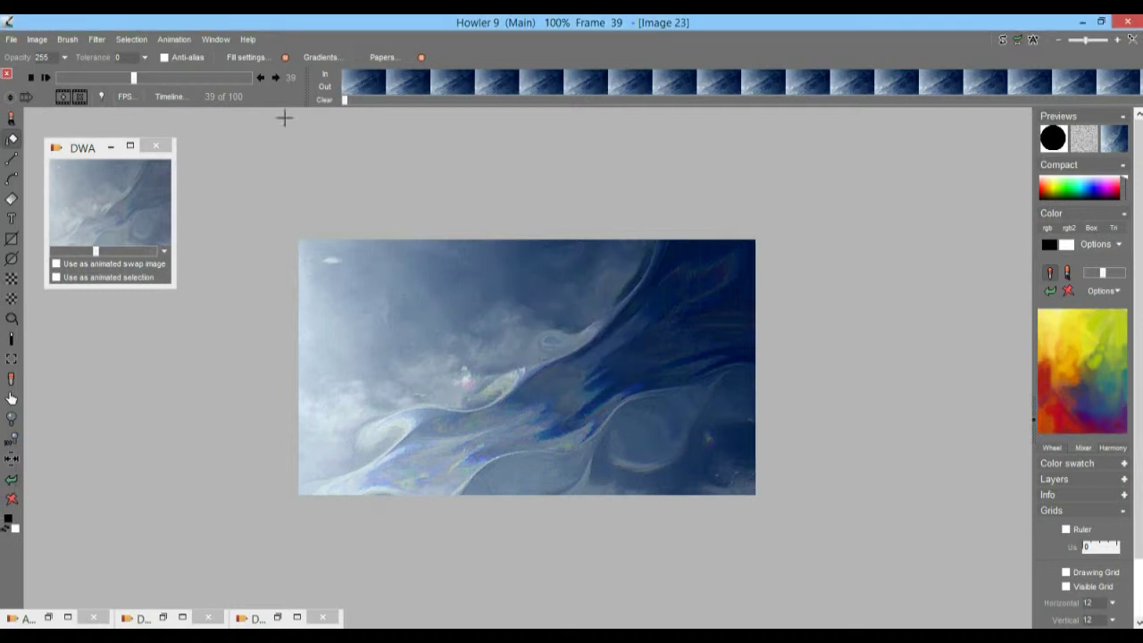
Step: Apply Color emboss at 255 to all 100 frames with the timeline editor, and bring the full embossed image into view
{"action": "left_click", "coordinate": [171, 96]}
{"action": "left_click_drag", "start_coordinate": [234, 122], "coordinate": [158, 249]}
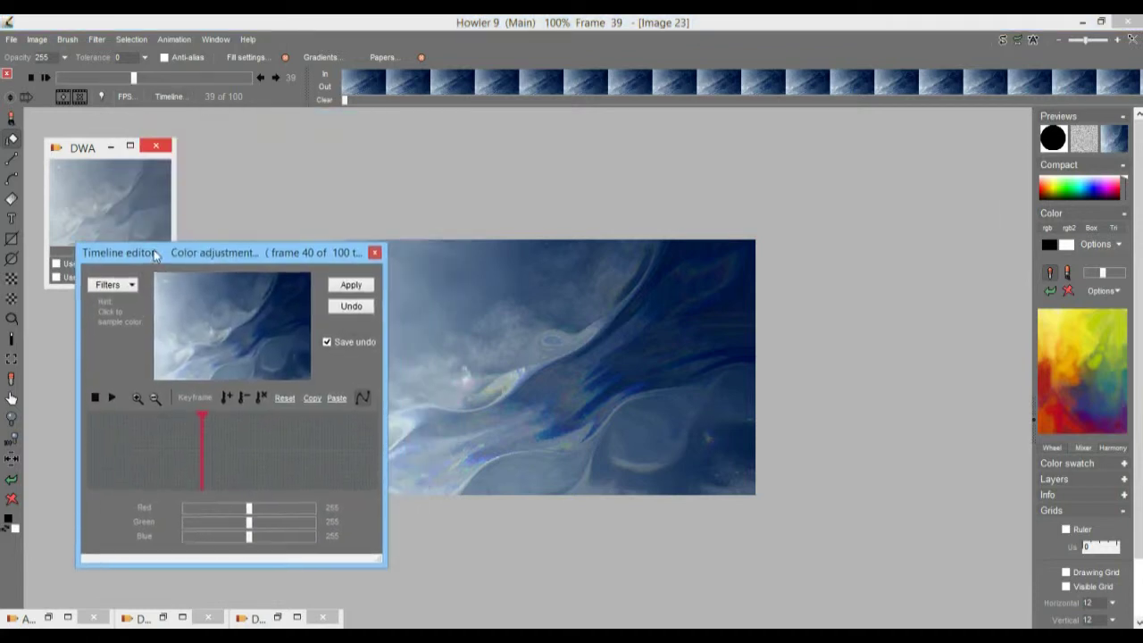
{"action": "left_click", "coordinate": [130, 286]}
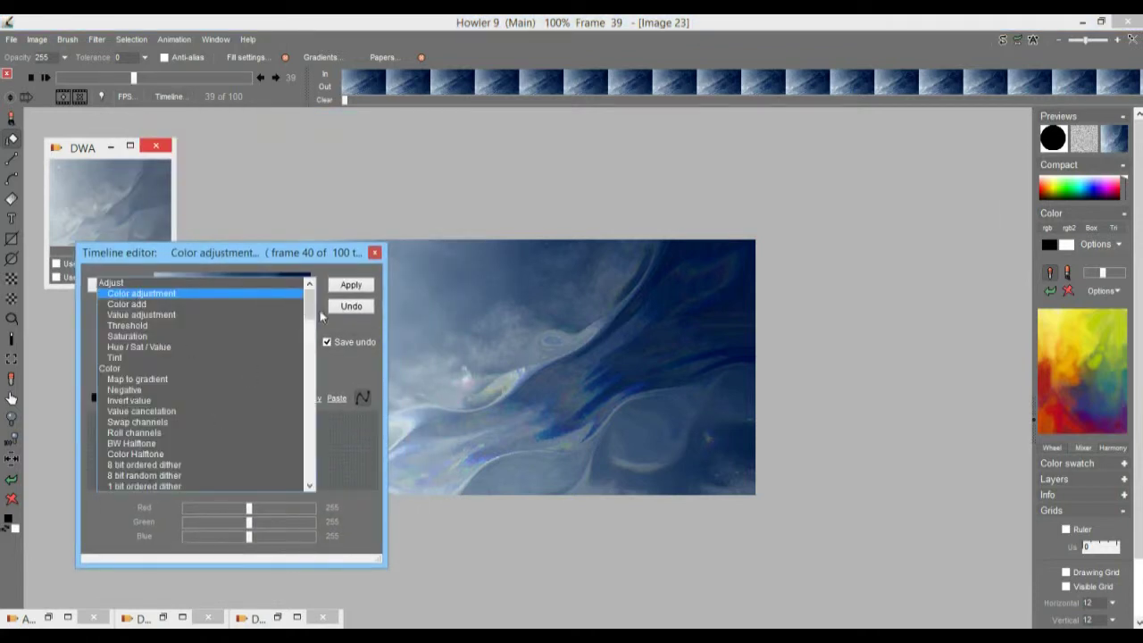
{"action": "left_click_drag", "start_coordinate": [310, 308], "coordinate": [310, 369]}
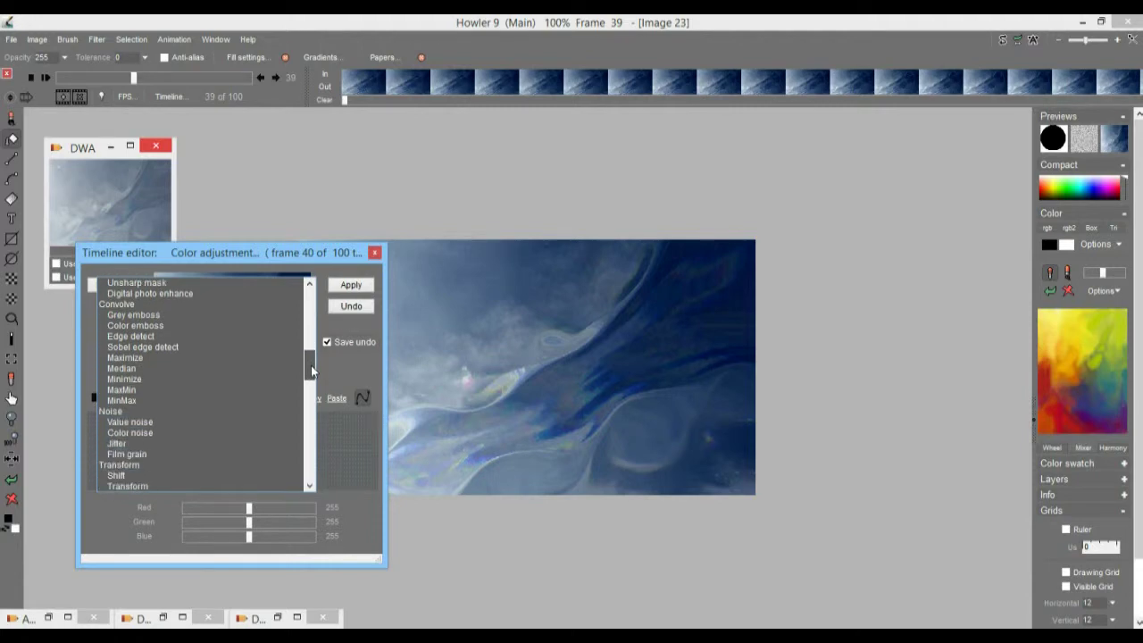
{"action": "left_click", "coordinate": [135, 326]}
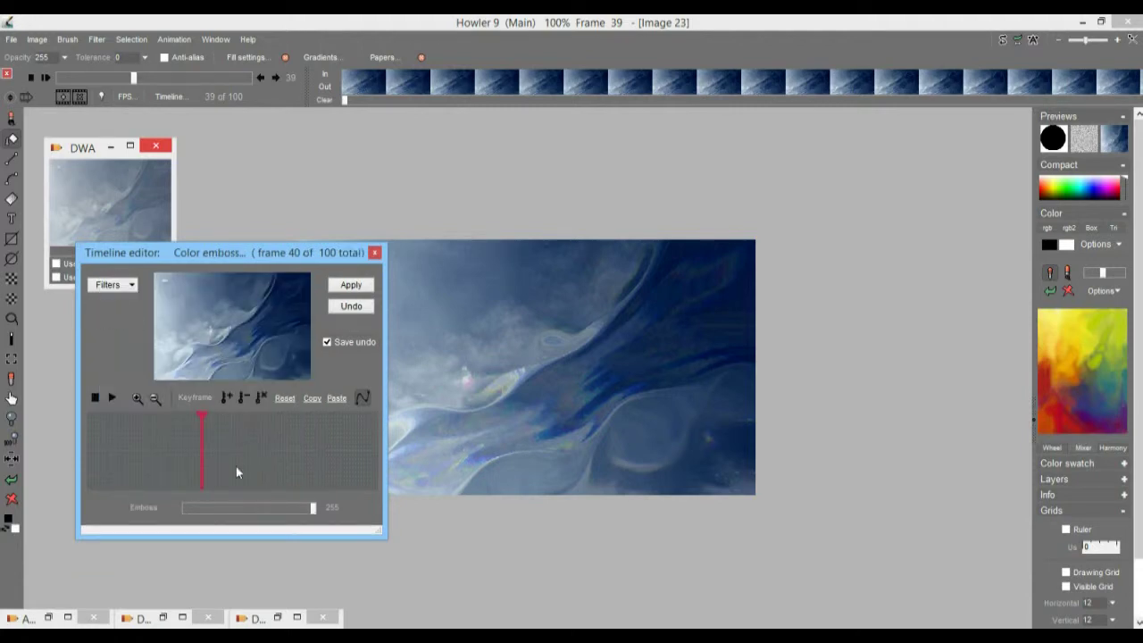
{"action": "left_click_drag", "start_coordinate": [108, 434], "coordinate": [216, 448]}
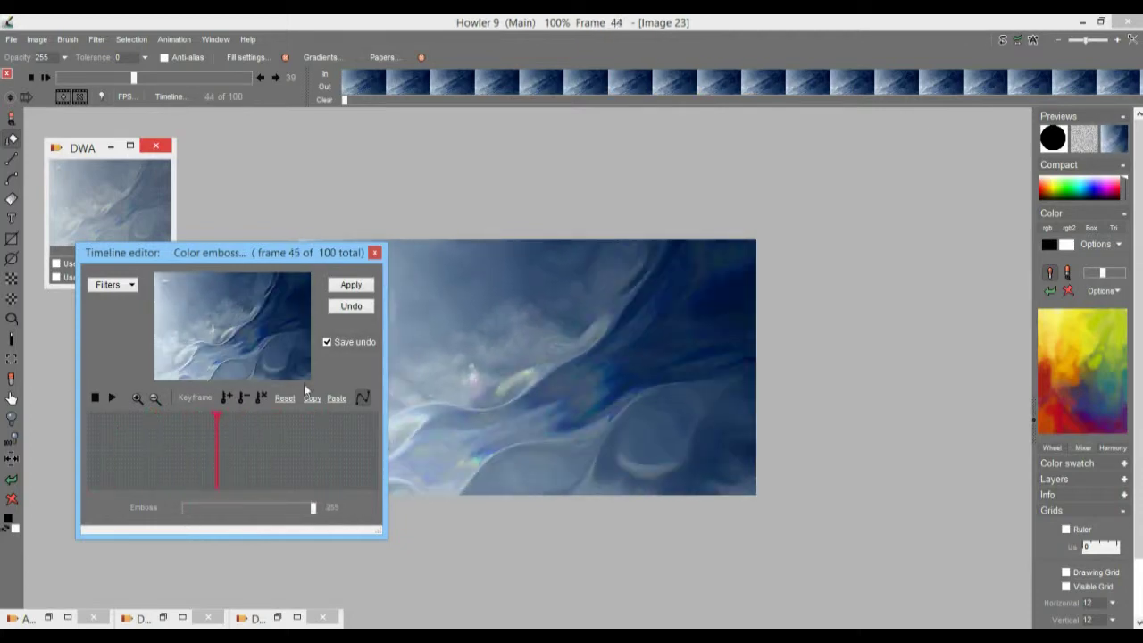
{"action": "left_click", "coordinate": [360, 286]}
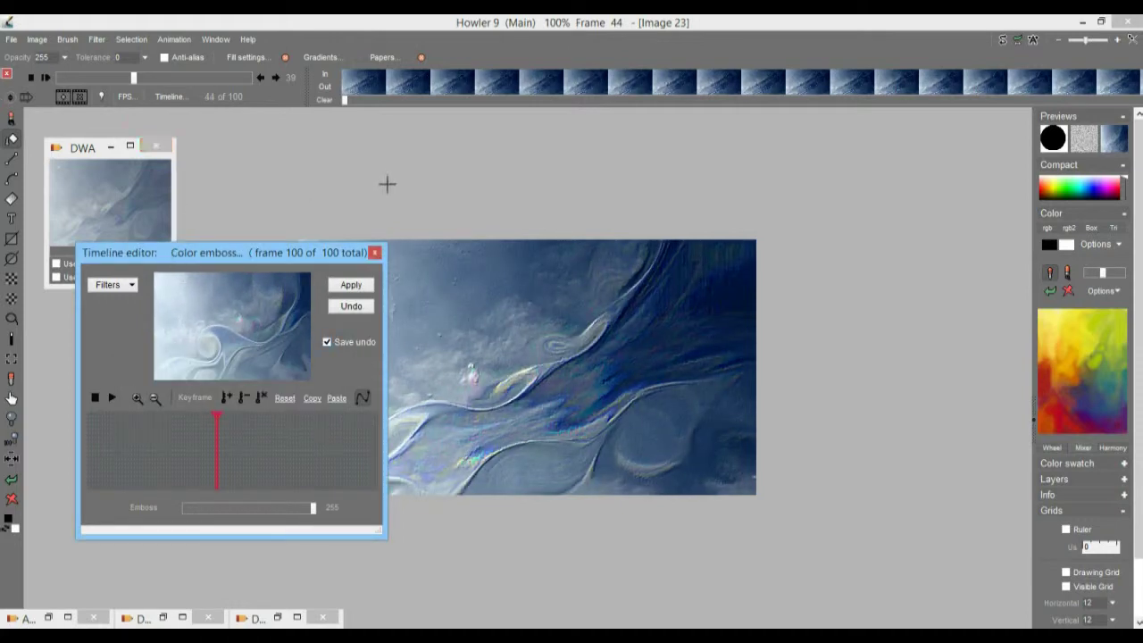
{"action": "left_click", "coordinate": [505, 212]}
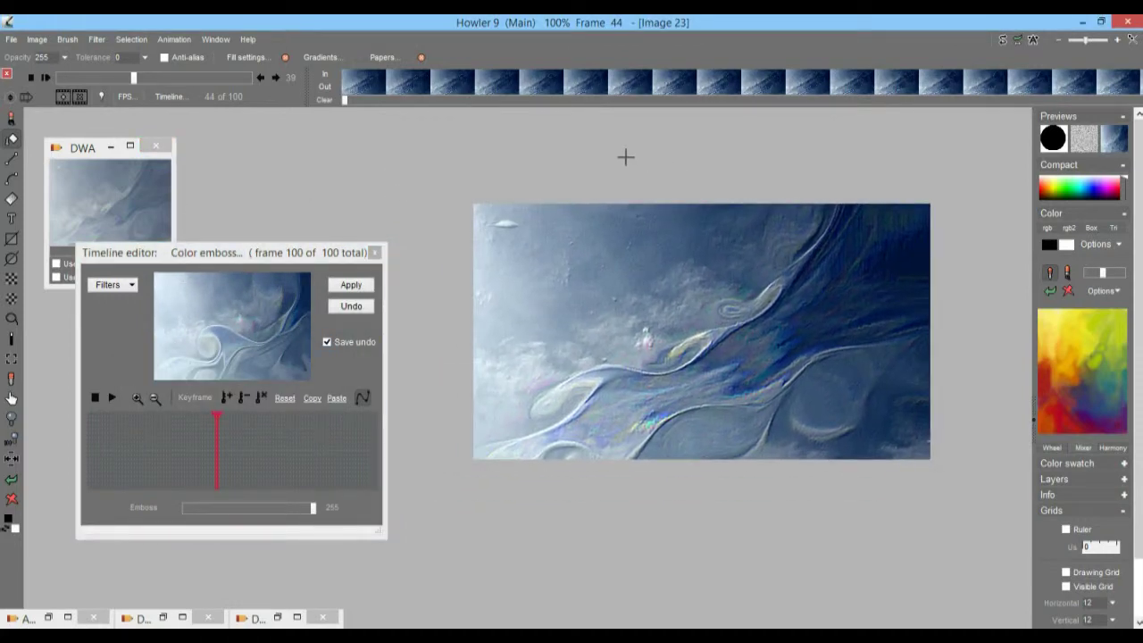
Step: Browse the timeline editor's filters down to the Transform, Video and Artistic groups
{"action": "left_click", "coordinate": [127, 285]}
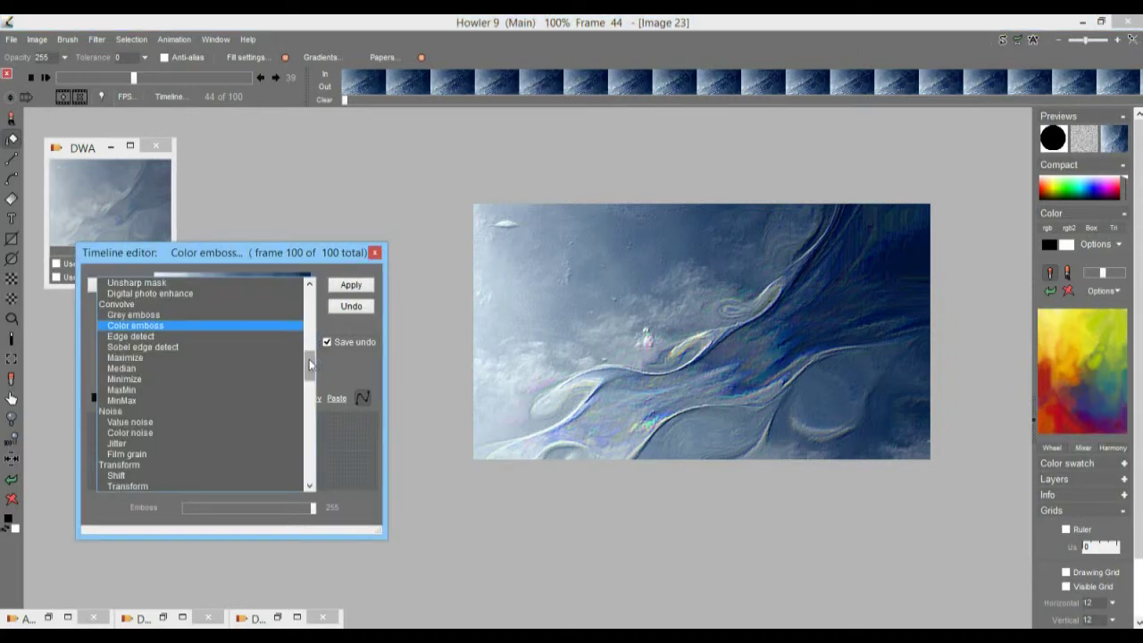
{"action": "scroll", "coordinate": [307, 366], "scroll_direction": "up", "scroll_amount": 1}
{"action": "left_click_drag", "start_coordinate": [307, 366], "coordinate": [309, 393]}
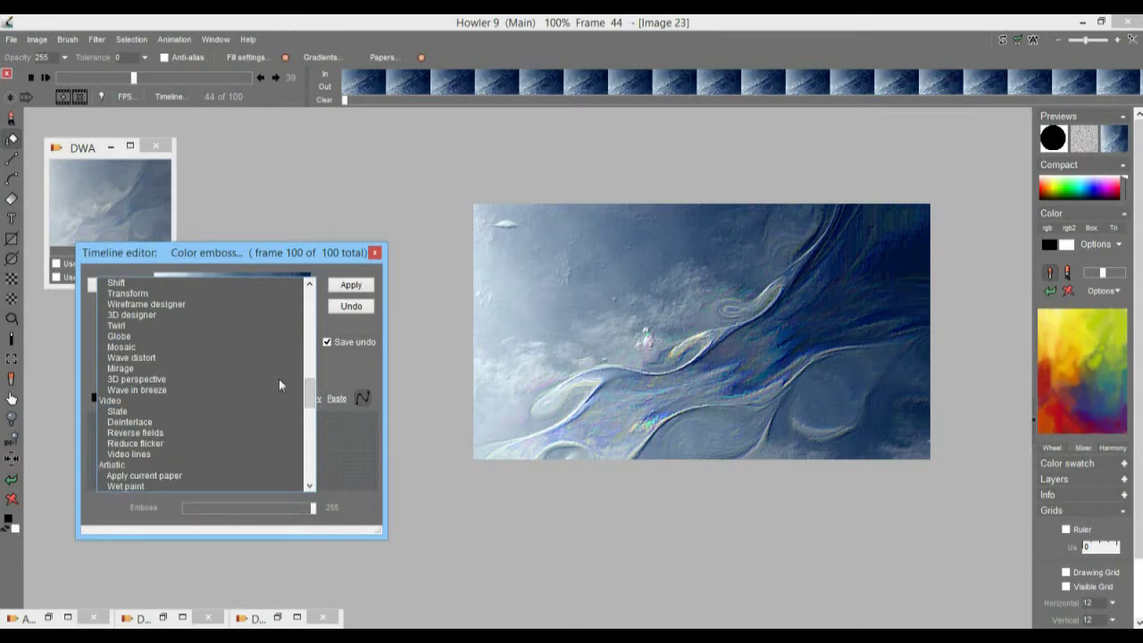
Step: Start the Spherize filter on the current frame and move its dialog clear of the image
{"action": "left_click_drag", "start_coordinate": [310, 393], "coordinate": [310, 384]}
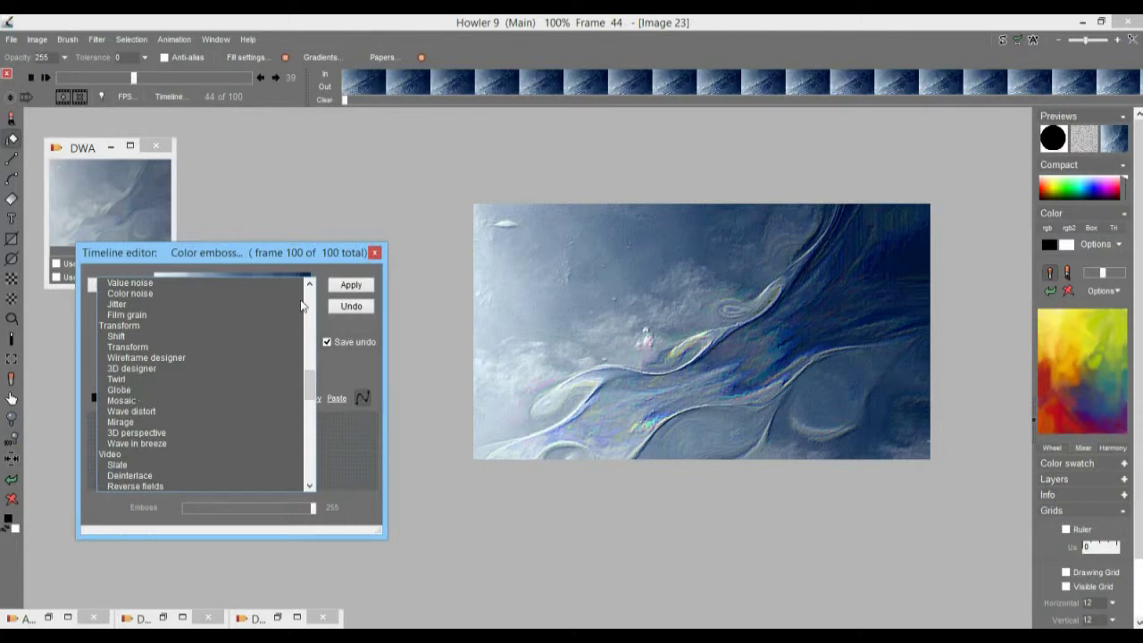
{"action": "left_click", "coordinate": [93, 39]}
{"action": "left_click", "coordinate": [94, 39]}
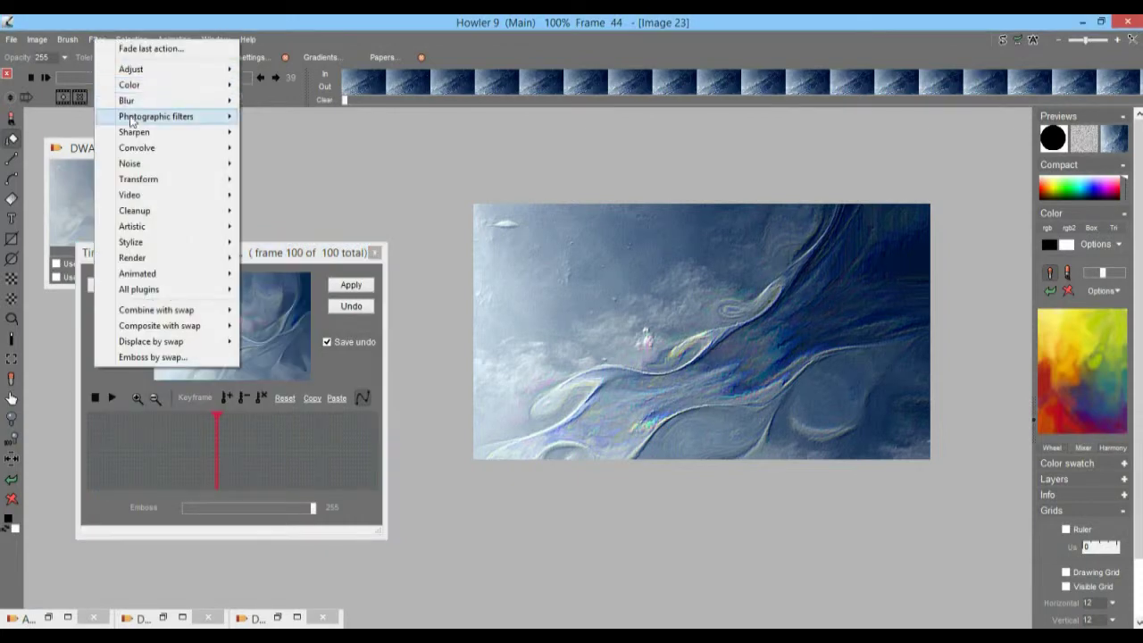
{"action": "mouse_move", "coordinate": [161, 183]}
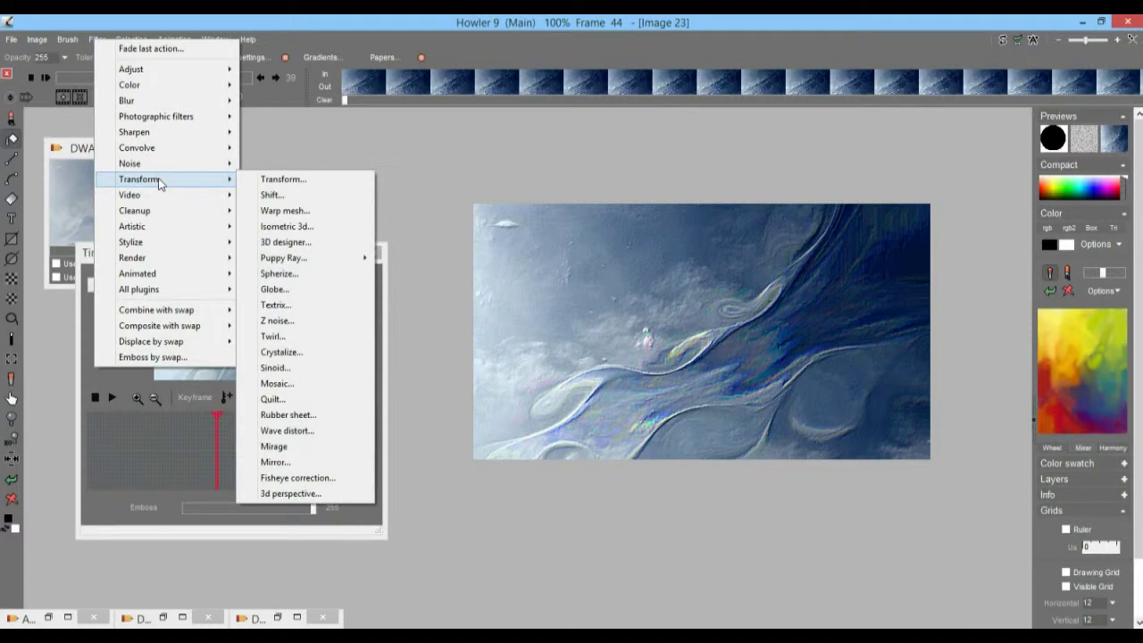
{"action": "left_click", "coordinate": [316, 276]}
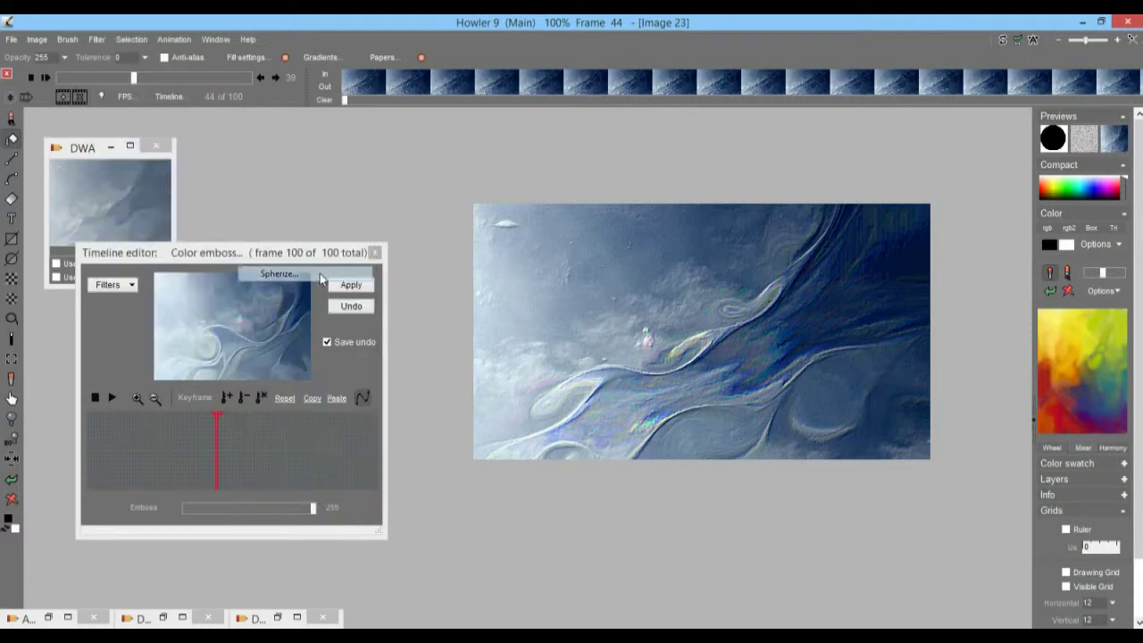
{"action": "left_click_drag", "start_coordinate": [554, 166], "coordinate": [255, 170]}
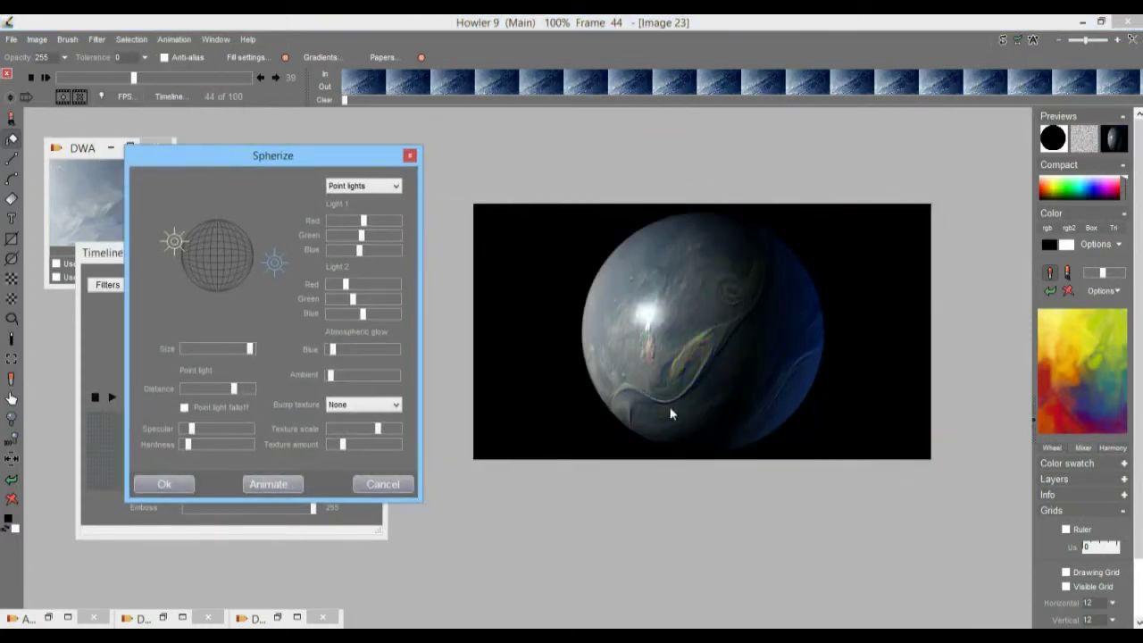
Step: Reposition both Spherize lights around the globe, comparing Directional lights with Point lights and keeping Point lights
{"action": "mouse_move", "coordinate": [173, 239]}
{"action": "left_mouse_down"}
{"action": "mouse_move", "coordinate": [140, 191]}
{"action": "mouse_move", "coordinate": [187, 245]}
{"action": "left_mouse_up"}
{"action": "left_click", "coordinate": [364, 187]}
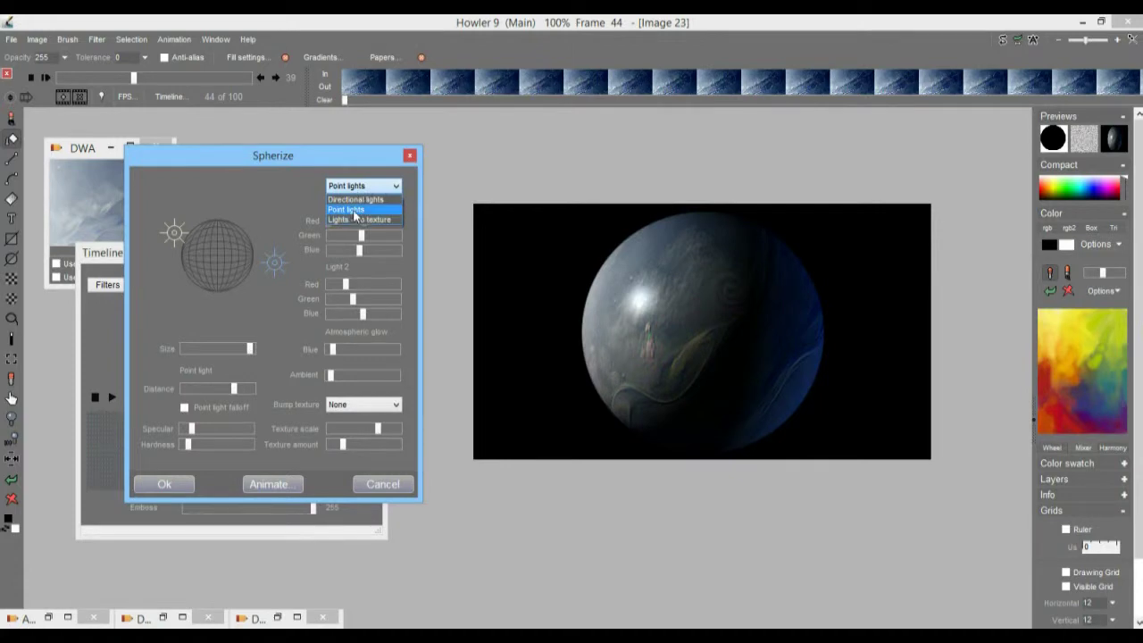
{"action": "left_click", "coordinate": [357, 199]}
{"action": "left_click", "coordinate": [364, 185]}
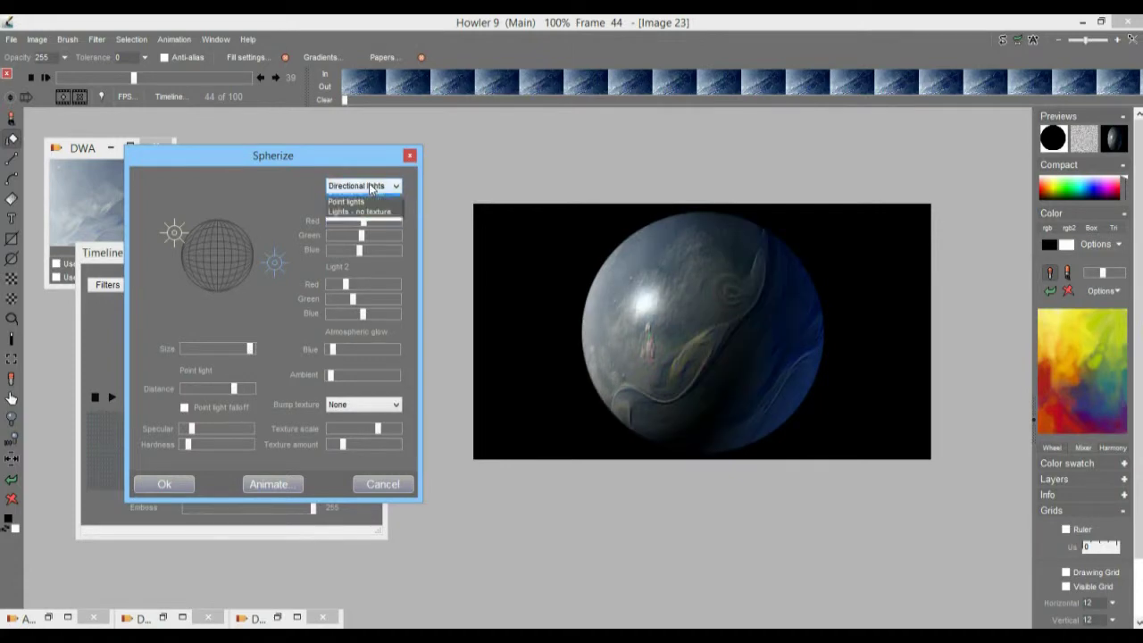
{"action": "left_click", "coordinate": [357, 210]}
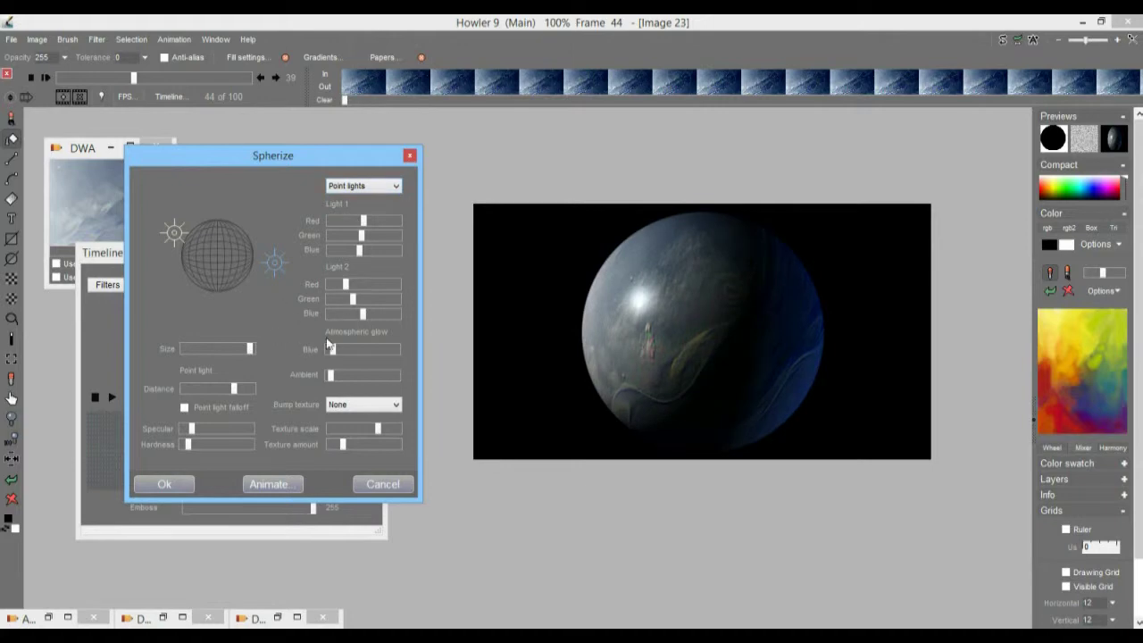
{"action": "left_click_drag", "start_coordinate": [274, 269], "coordinate": [272, 280]}
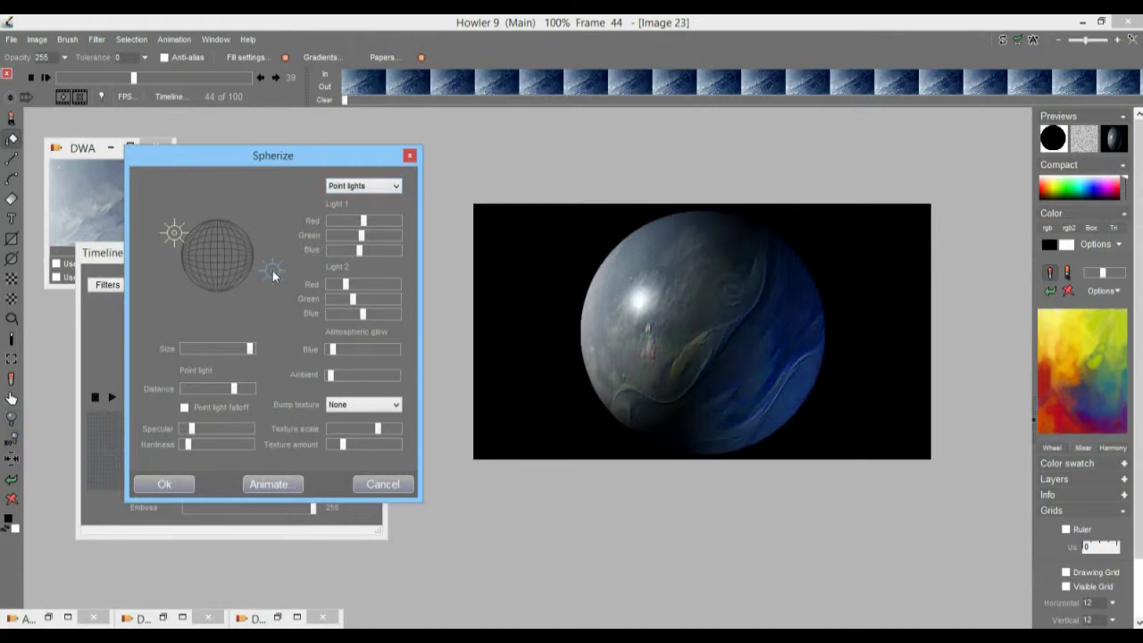
Step: Raise the sphere's ambient, blue atmospheric glow and hardness, while reducing its size slightly and shortening the point light distance
{"action": "left_click_drag", "start_coordinate": [328, 379], "coordinate": [355, 350]}
{"action": "left_click", "coordinate": [371, 352]}
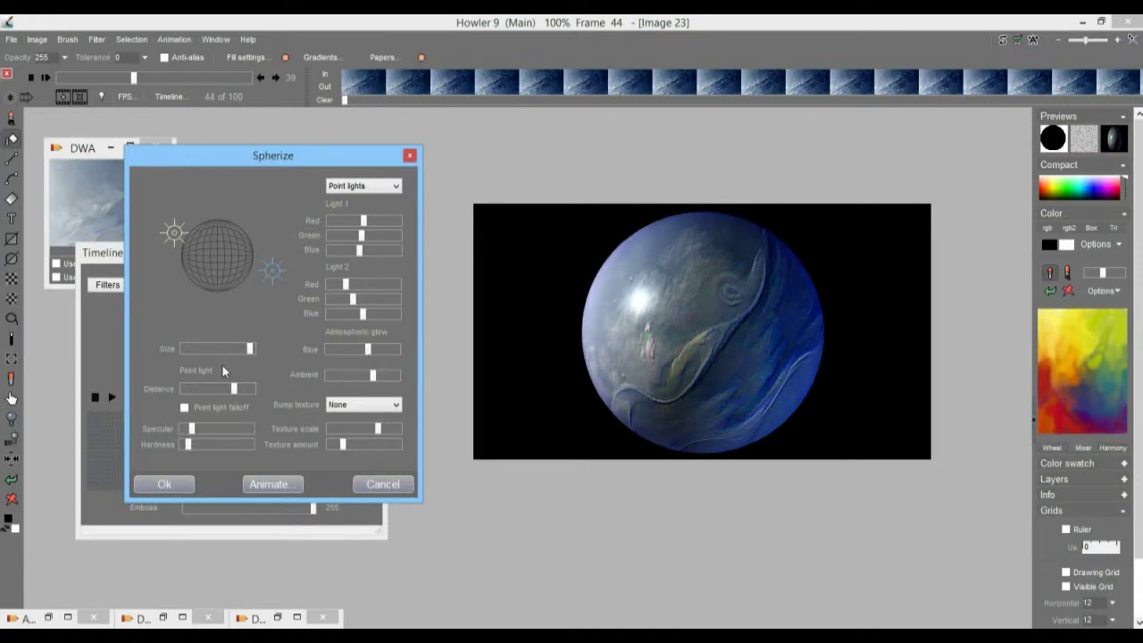
{"action": "left_click_drag", "start_coordinate": [249, 349], "coordinate": [237, 349]}
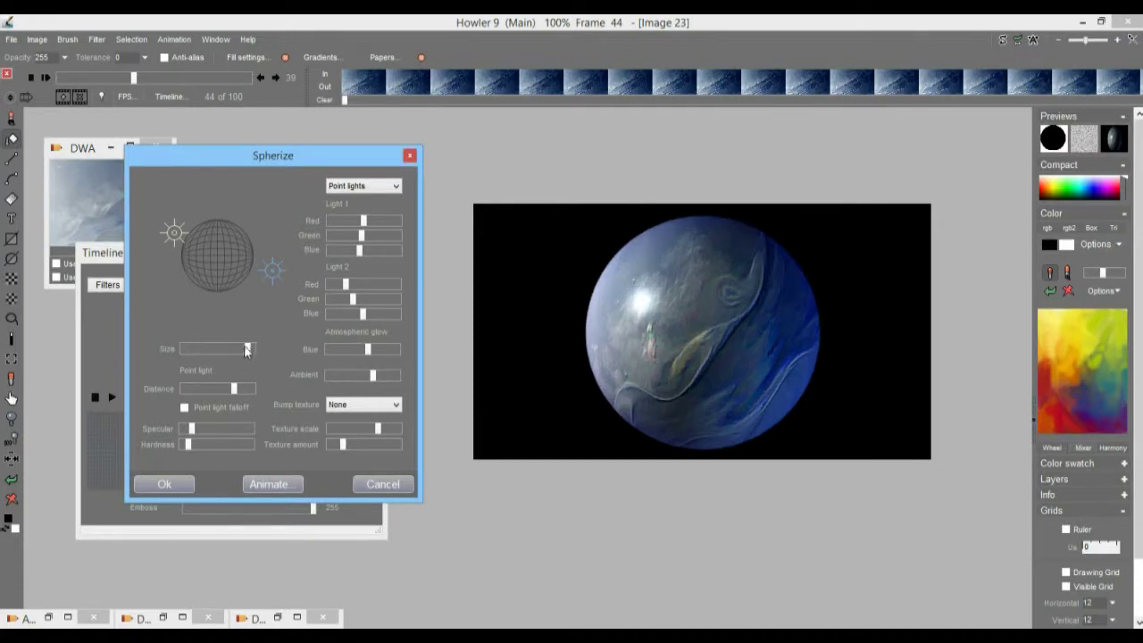
{"action": "left_click_drag", "start_coordinate": [234, 391], "coordinate": [196, 388]}
{"action": "mouse_move", "coordinate": [191, 428]}
{"action": "left_mouse_down"}
{"action": "mouse_move", "coordinate": [270, 445]}
{"action": "mouse_move", "coordinate": [194, 433]}
{"action": "left_mouse_up"}
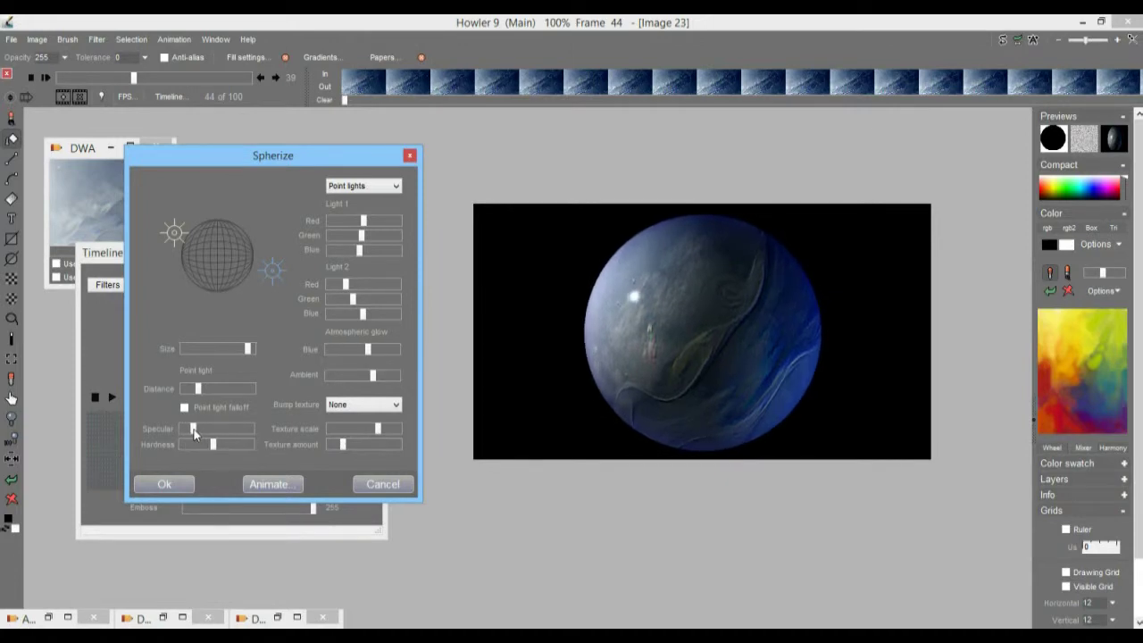
Step: Try the Terrain and Bump map textures on the sphere with a lower texture amount, and set the bump texture back to None
{"action": "left_click", "coordinate": [380, 406]}
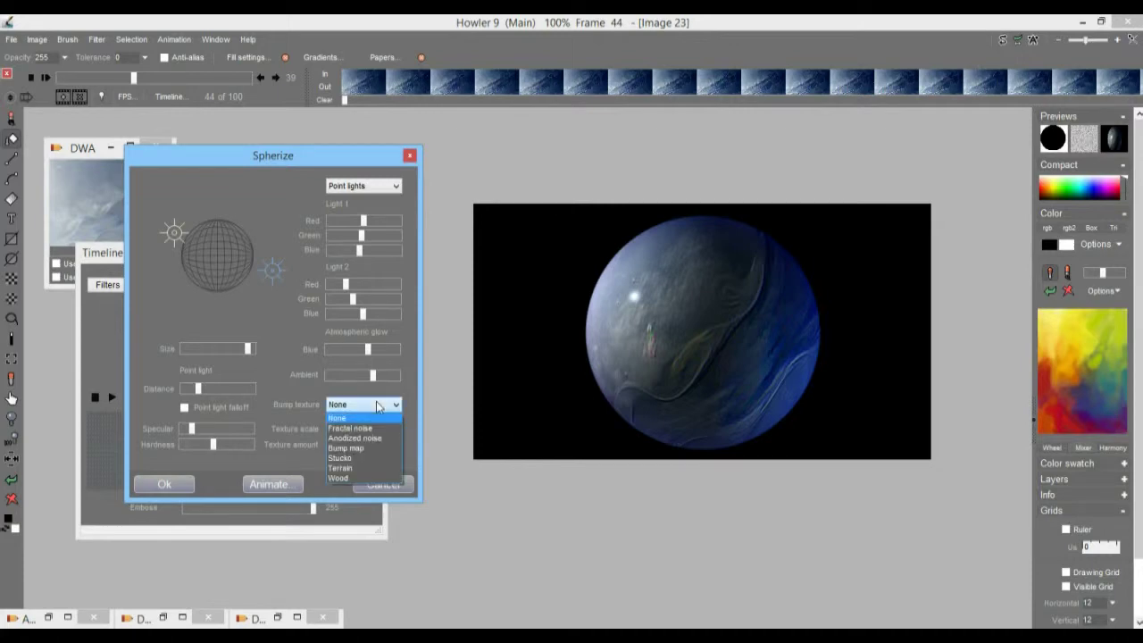
{"action": "left_click", "coordinate": [363, 469]}
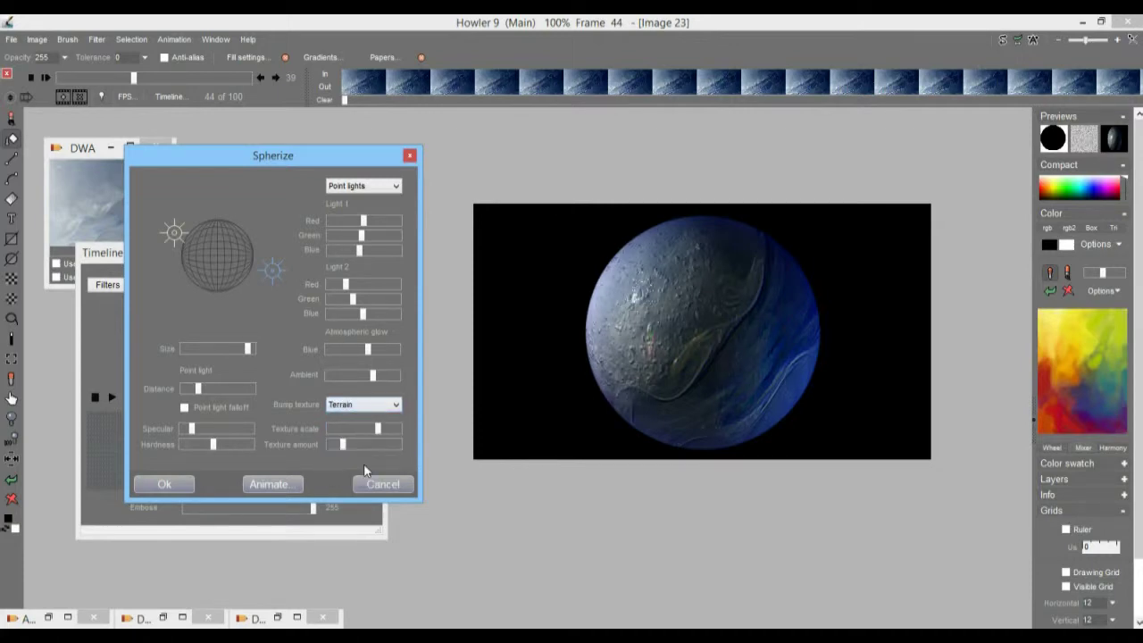
{"action": "left_click", "coordinate": [382, 407]}
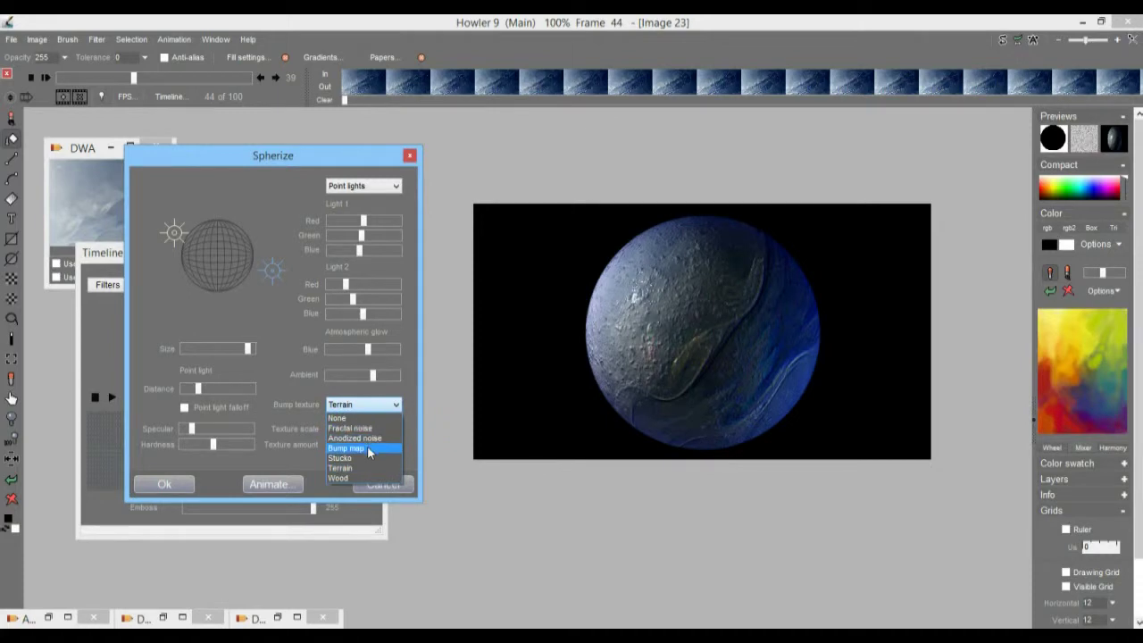
{"action": "left_click", "coordinate": [370, 446]}
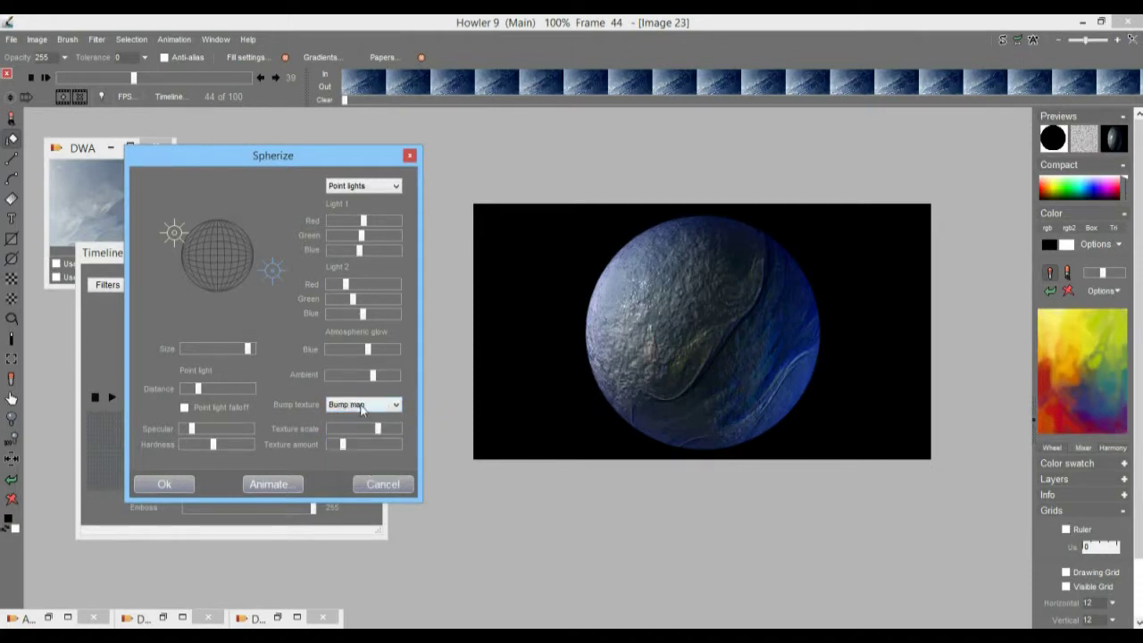
{"action": "left_click_drag", "start_coordinate": [340, 449], "coordinate": [335, 448]}
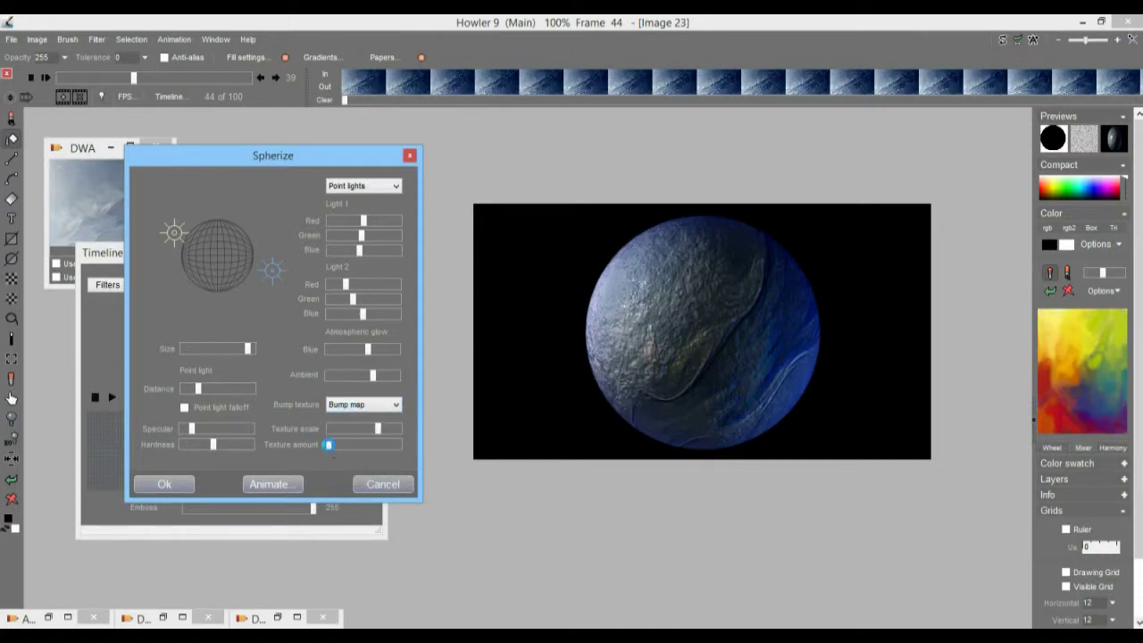
{"action": "left_click", "coordinate": [373, 407]}
{"action": "left_click", "coordinate": [366, 416]}
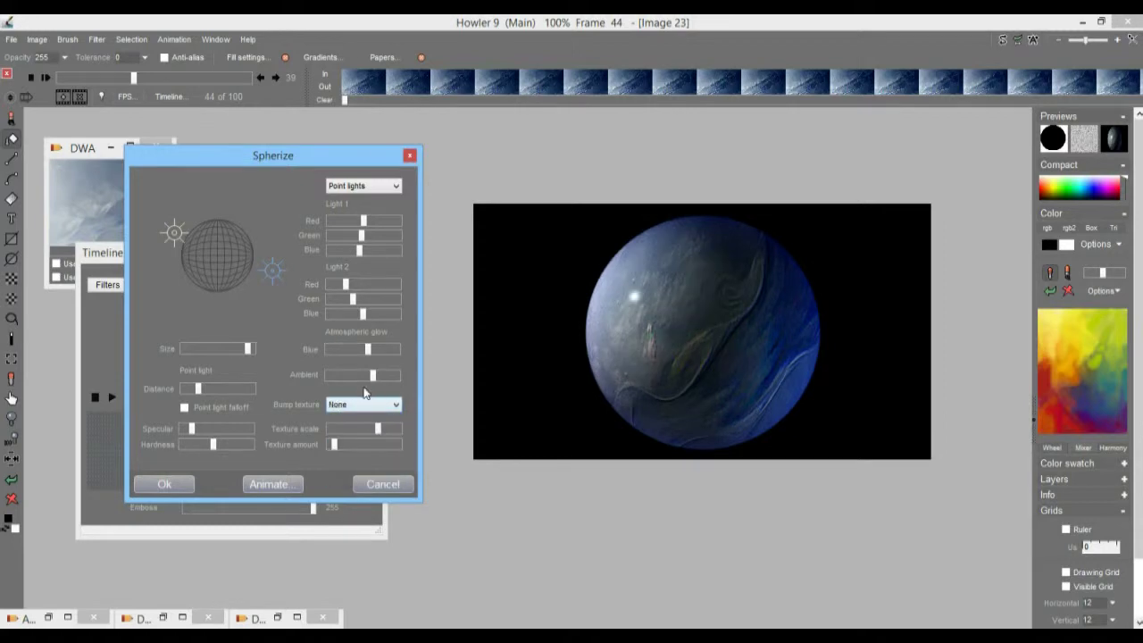
Step: Raise the ambient level a little more and apply the Spherize filter to all frames of the animation
{"action": "left_click_drag", "start_coordinate": [373, 375], "coordinate": [385, 375]}
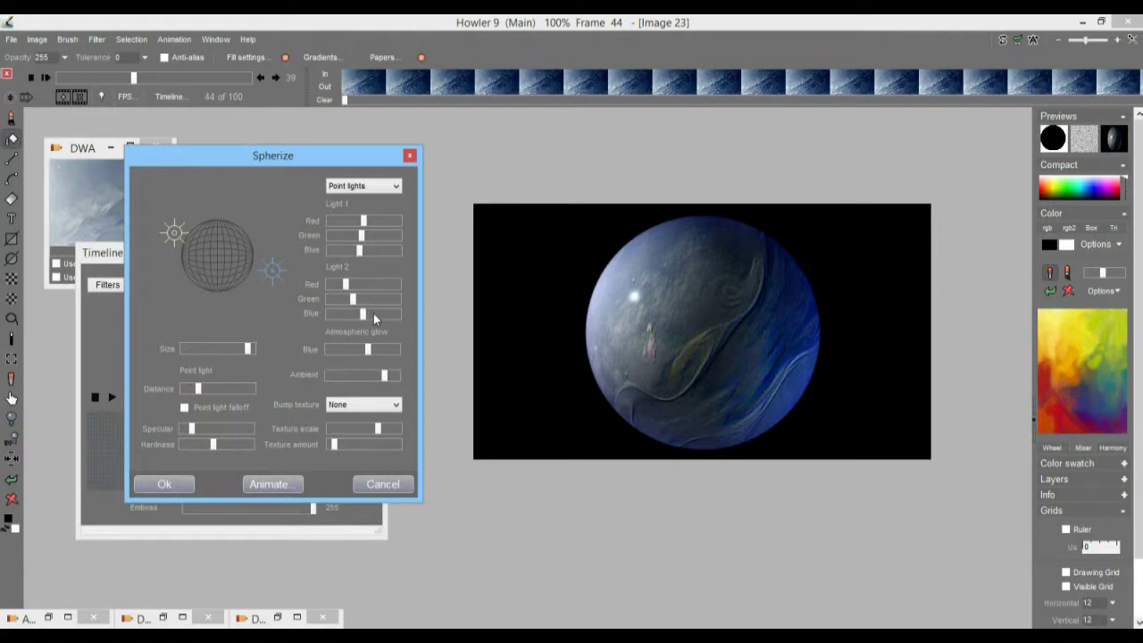
{"action": "left_click", "coordinate": [285, 484]}
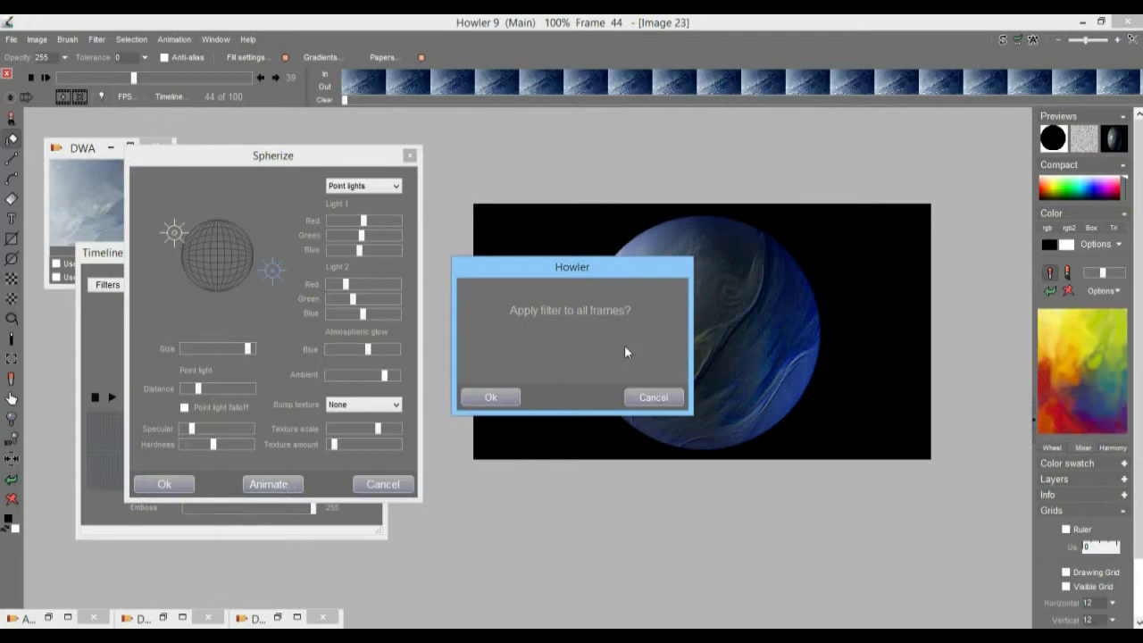
{"action": "left_click", "coordinate": [490, 396]}
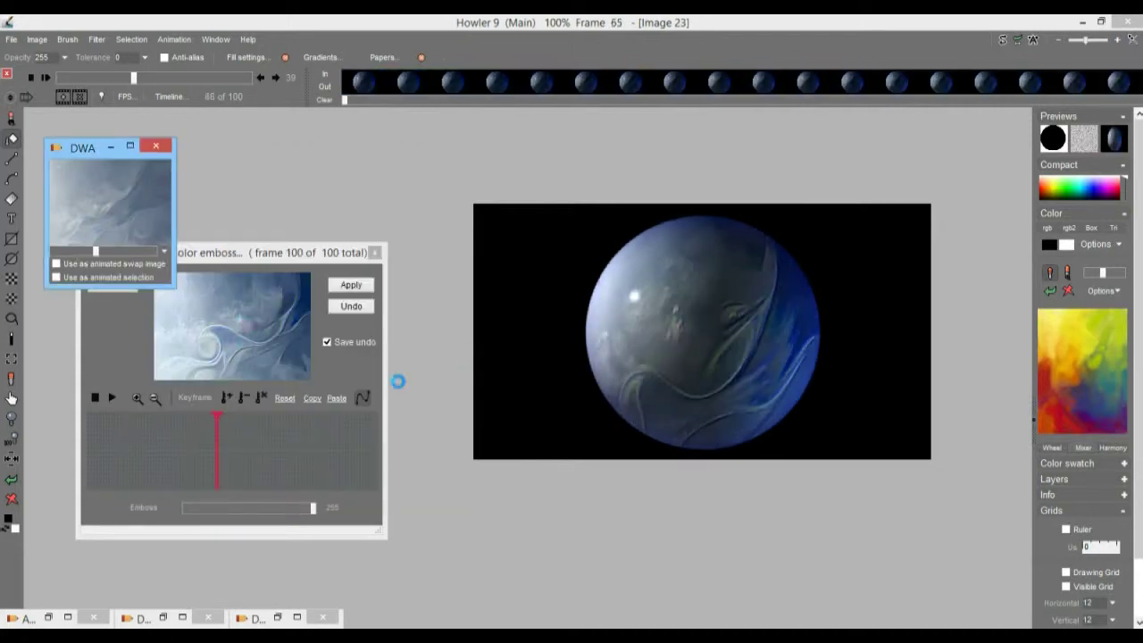
Step: Play the spherized animation from the start and store it to memory, moving the stored copy's window clear of the others
{"action": "mouse_move", "coordinate": [87, 79]}
{"action": "left_mouse_down"}
{"action": "mouse_move", "coordinate": [227, 79]}
{"action": "mouse_move", "coordinate": [83, 80]}
{"action": "left_mouse_up"}
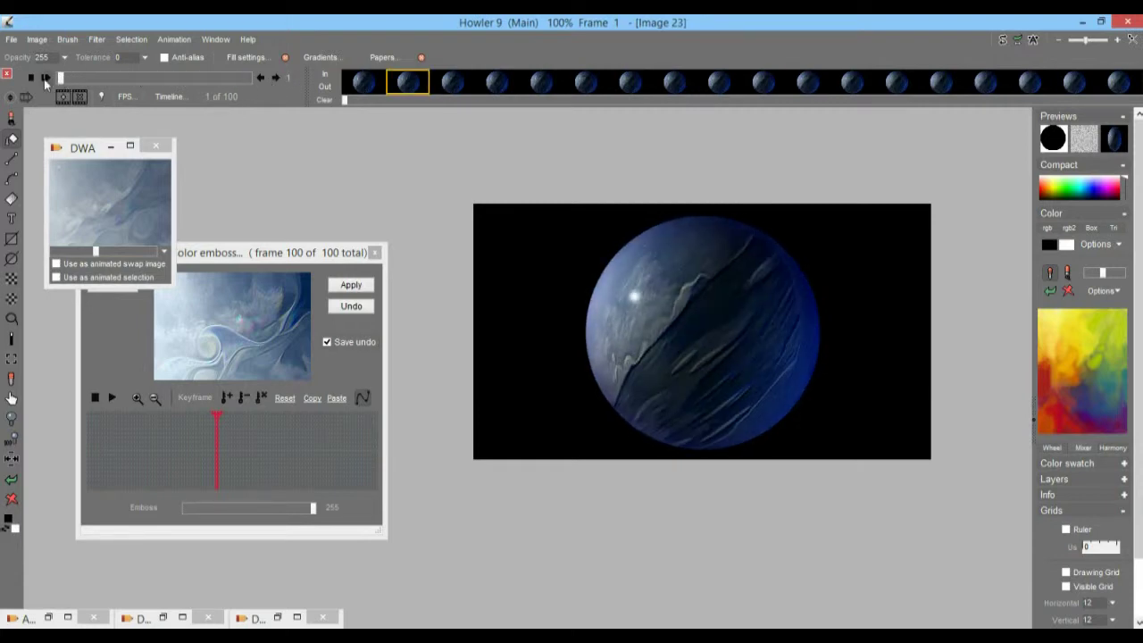
{"action": "left_click", "coordinate": [44, 77]}
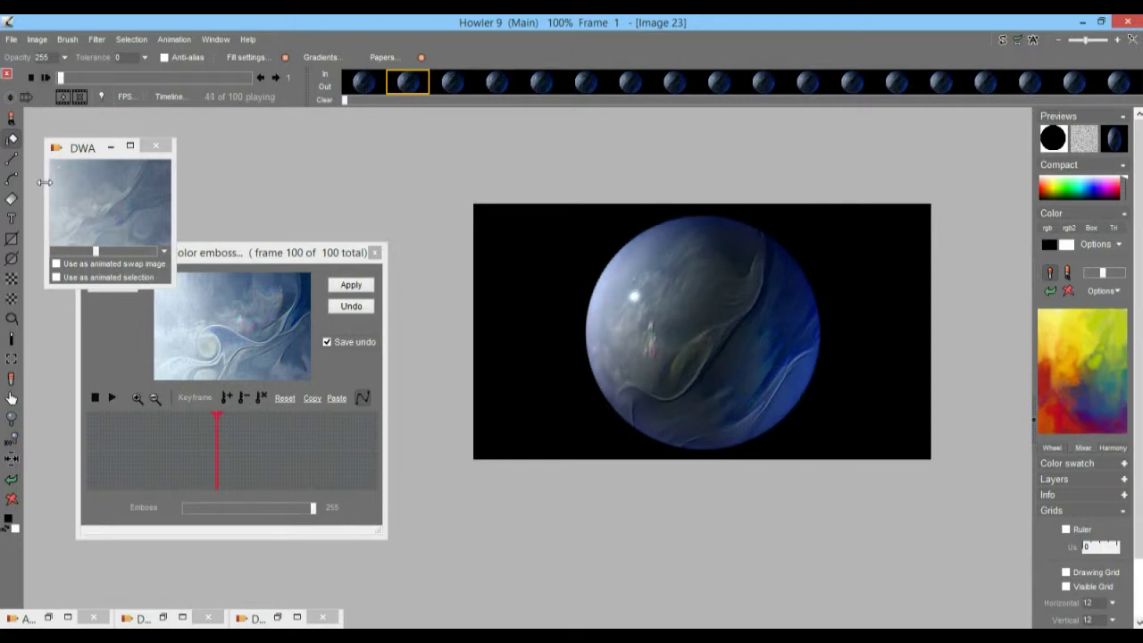
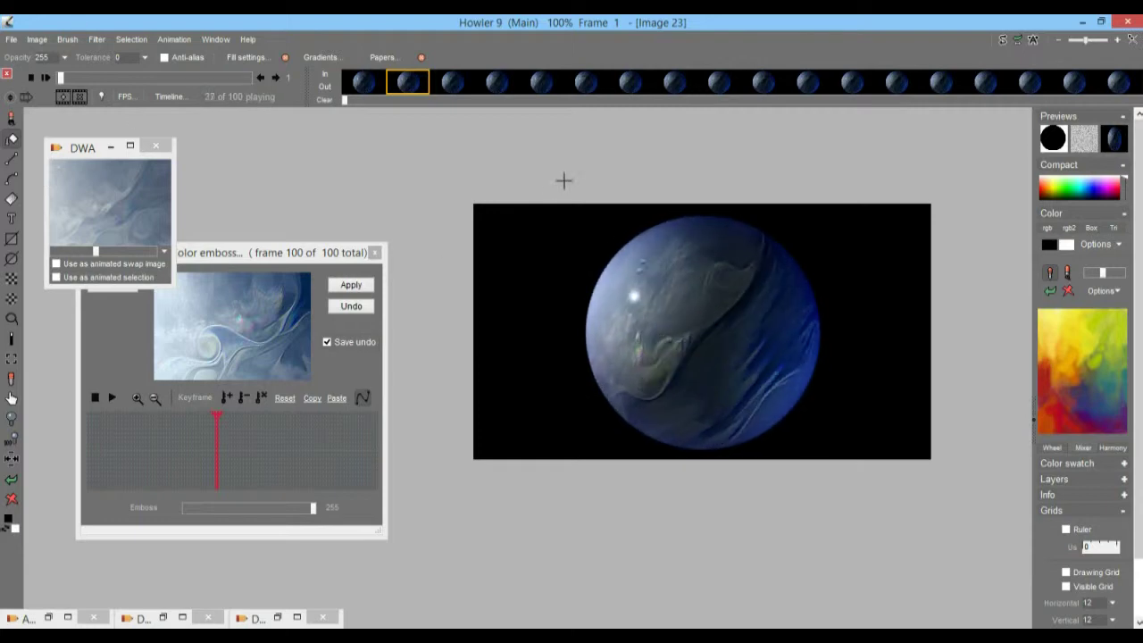
{"action": "left_click", "coordinate": [171, 39]}
{"action": "mouse_move", "coordinate": [273, 95]}
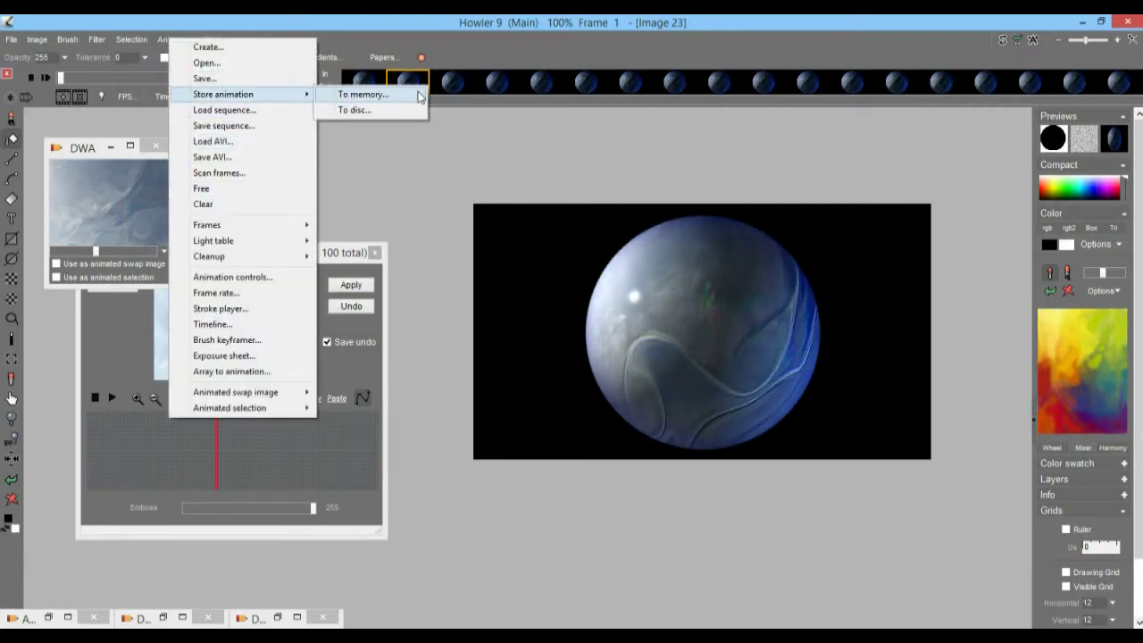
{"action": "left_click", "coordinate": [401, 95]}
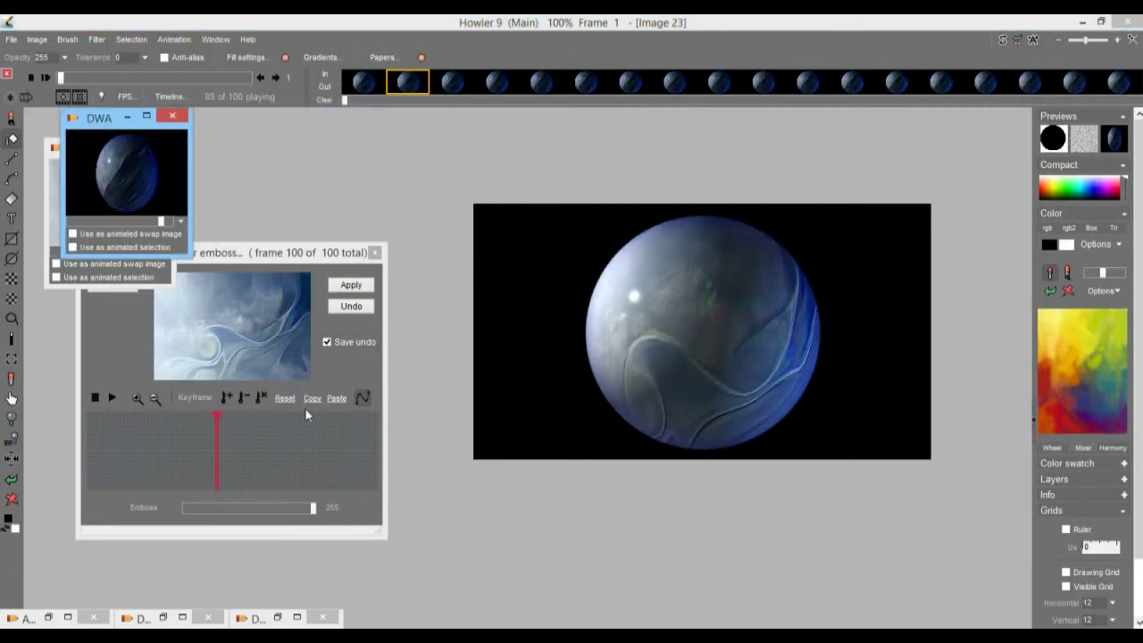
{"action": "left_click_drag", "start_coordinate": [83, 117], "coordinate": [888, 489]}
Step: Load the stored flat cloud animation back into the main window and go to frame 19 in the timeline editor
{"action": "double_click", "coordinate": [104, 190]}
{"action": "left_click", "coordinate": [596, 366]}
{"action": "mouse_move", "coordinate": [213, 256]}
{"action": "left_mouse_down"}
{"action": "mouse_move", "coordinate": [238, 234]}
{"action": "mouse_move", "coordinate": [224, 261]}
{"action": "left_mouse_up"}
{"action": "left_click_drag", "start_coordinate": [255, 457], "coordinate": [151, 447]}
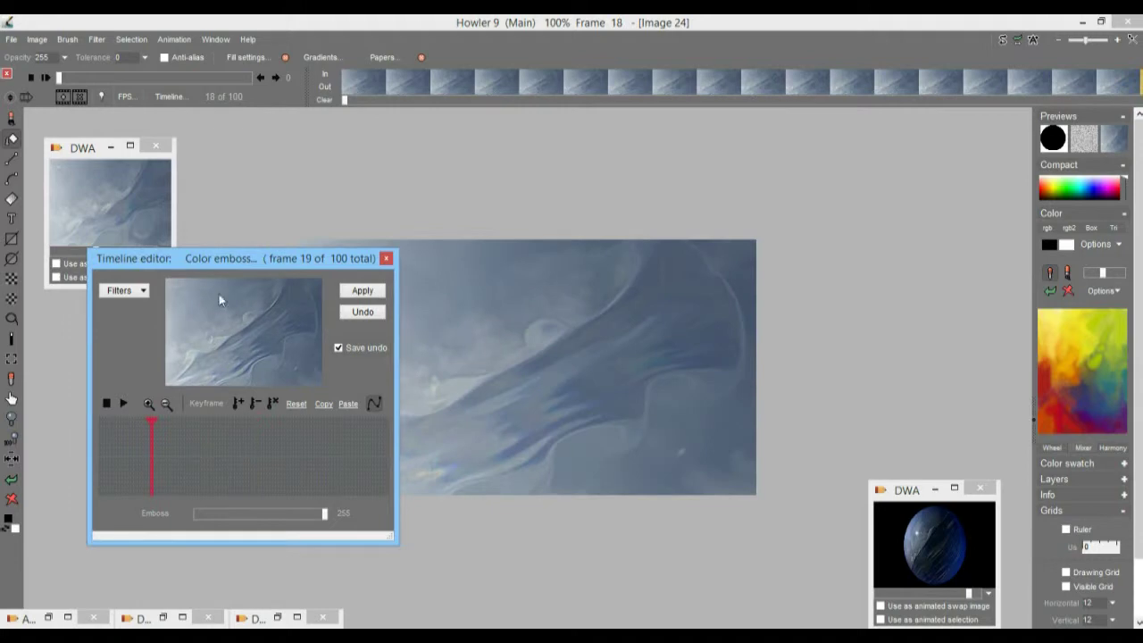
Step: Start the Lighting tool filter, move its dialog off the image and place a light in the preview's upper-left area
{"action": "left_click", "coordinate": [97, 39]}
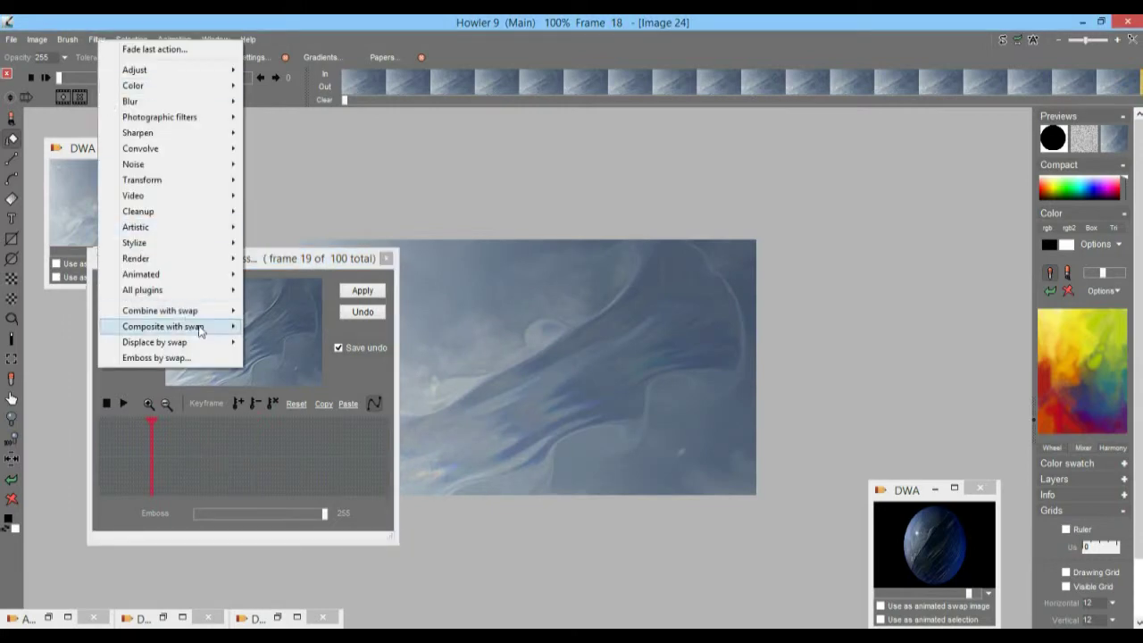
{"action": "mouse_move", "coordinate": [157, 200]}
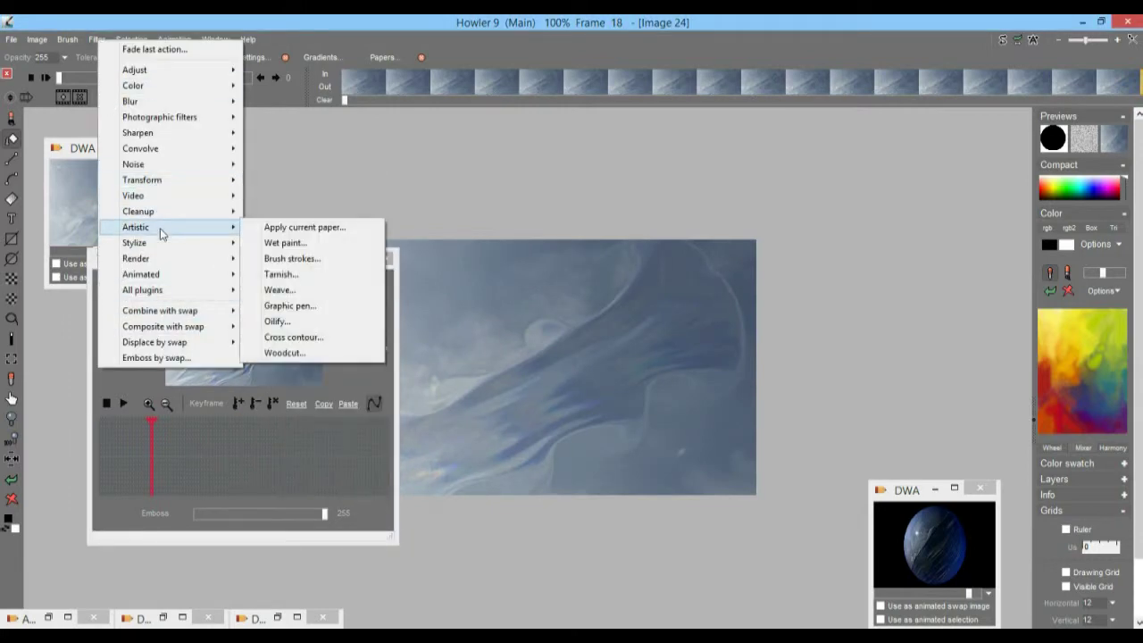
{"action": "mouse_move", "coordinate": [167, 245]}
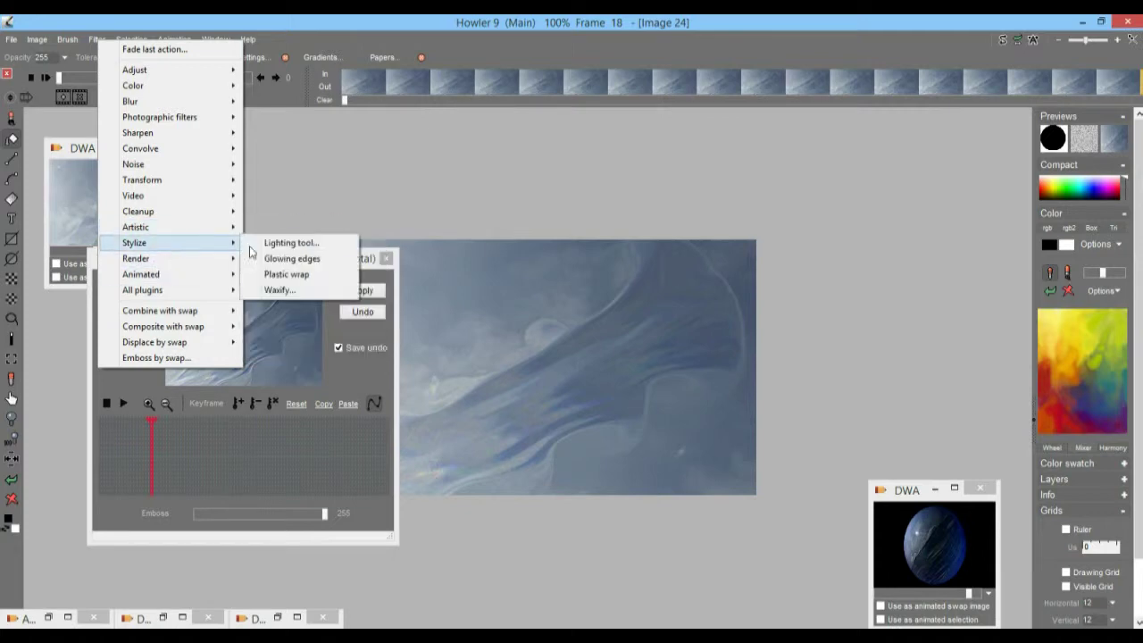
{"action": "left_click", "coordinate": [285, 243]}
{"action": "left_click_drag", "start_coordinate": [445, 206], "coordinate": [773, 125]}
{"action": "left_click", "coordinate": [775, 190]}
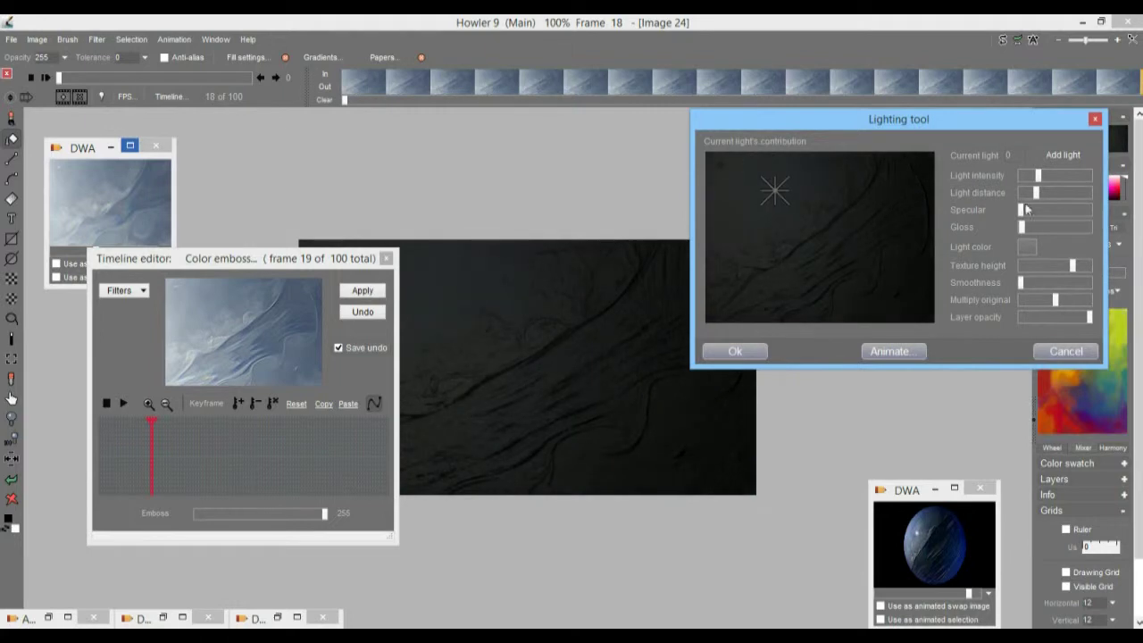
Step: Increase the light's intensity, shorten its distance slightly, colour it red and move it to the image's upper-left corner
{"action": "mouse_move", "coordinate": [1041, 179]}
{"action": "left_mouse_down"}
{"action": "mouse_move", "coordinate": [1081, 176]}
{"action": "mouse_move", "coordinate": [1032, 199]}
{"action": "left_mouse_up"}
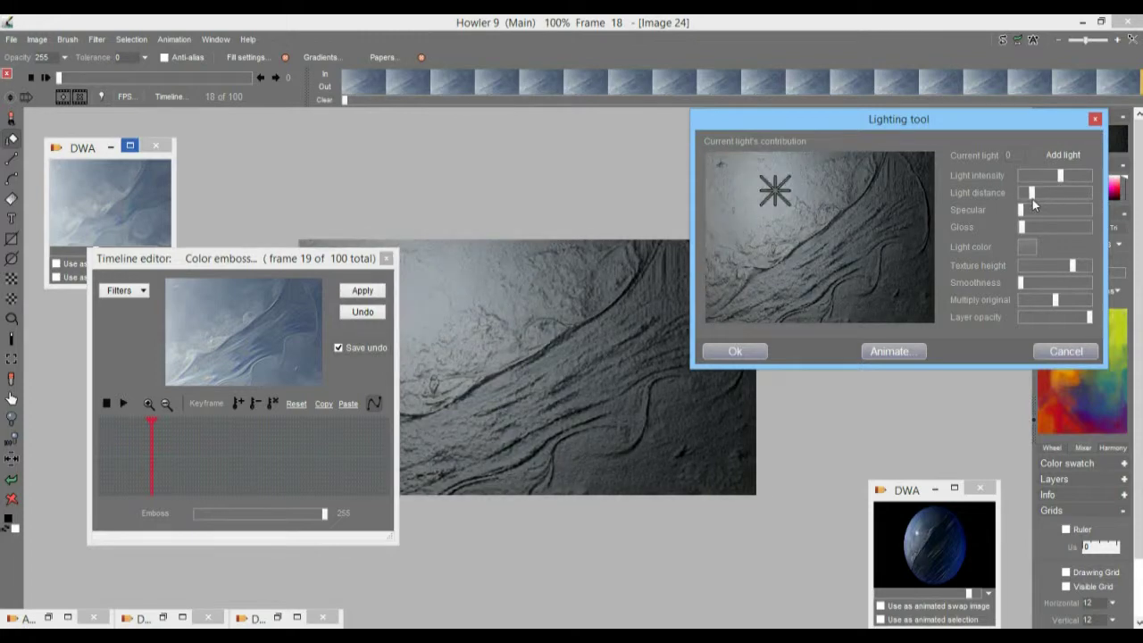
{"action": "left_click", "coordinate": [1027, 249]}
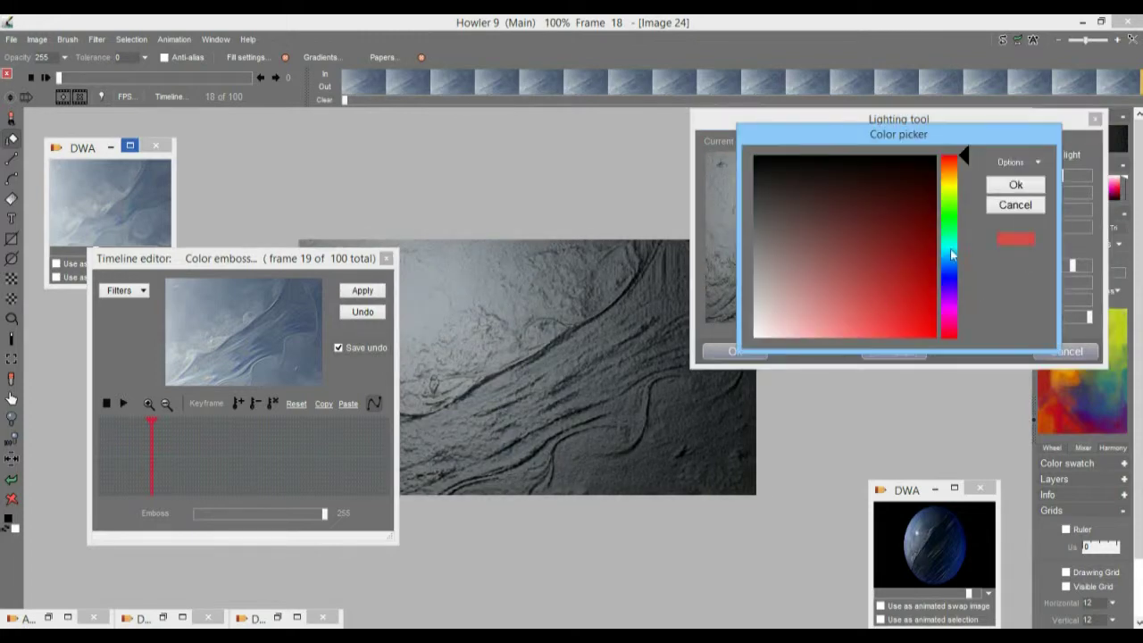
{"action": "left_click", "coordinate": [1014, 184]}
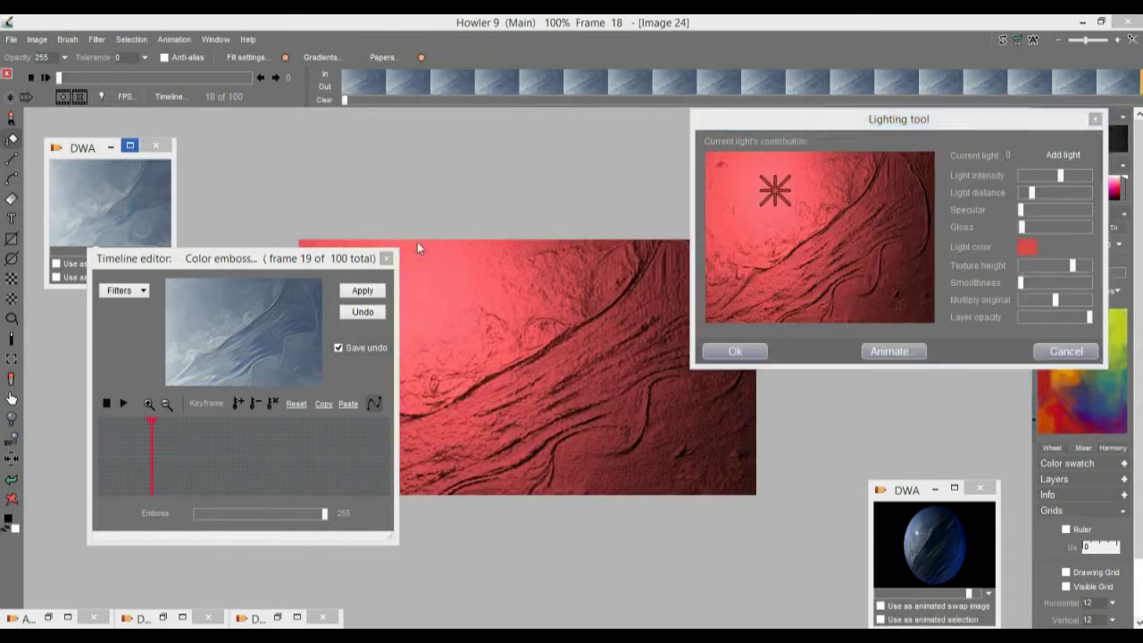
{"action": "mouse_move", "coordinate": [884, 172]}
{"action": "left_mouse_down"}
{"action": "mouse_move", "coordinate": [874, 166]}
{"action": "mouse_move", "coordinate": [918, 127]}
{"action": "mouse_move", "coordinate": [760, 184]}
{"action": "mouse_move", "coordinate": [784, 167]}
{"action": "mouse_move", "coordinate": [734, 161]}
{"action": "left_mouse_up"}
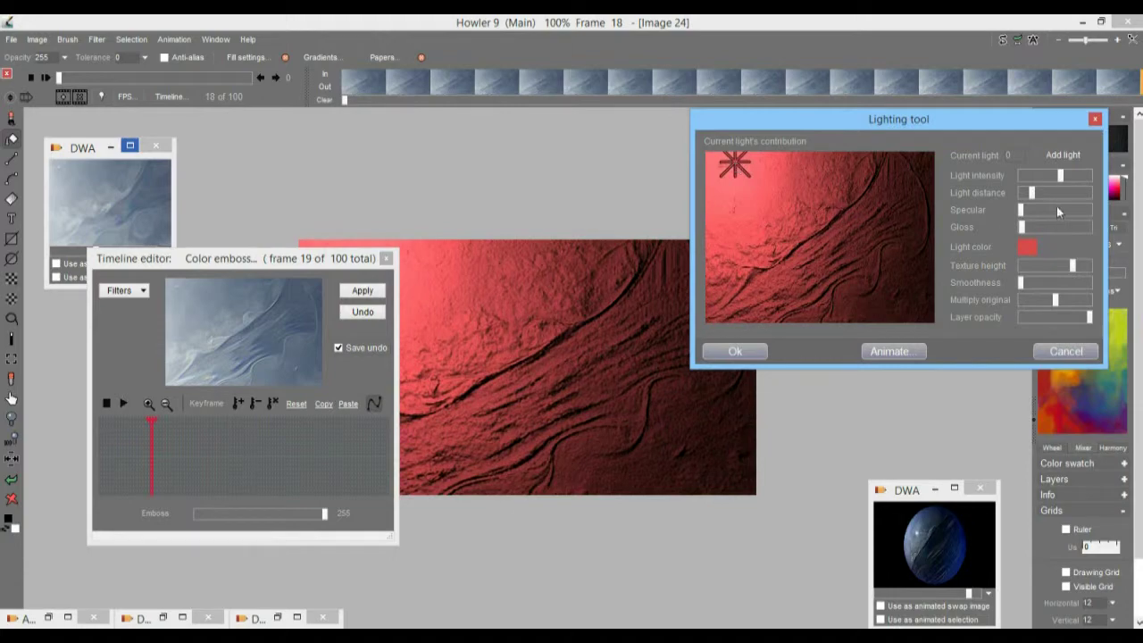
Step: Raise the light's specular, gloss and smoothness slightly, reduce texture height and multiply original a little, and apply the lighting to all frames
{"action": "mouse_move", "coordinate": [1024, 211]}
{"action": "left_mouse_down"}
{"action": "mouse_move", "coordinate": [1071, 211]}
{"action": "mouse_move", "coordinate": [1032, 213]}
{"action": "mouse_move", "coordinate": [1041, 231]}
{"action": "mouse_move", "coordinate": [1031, 233]}
{"action": "left_mouse_up"}
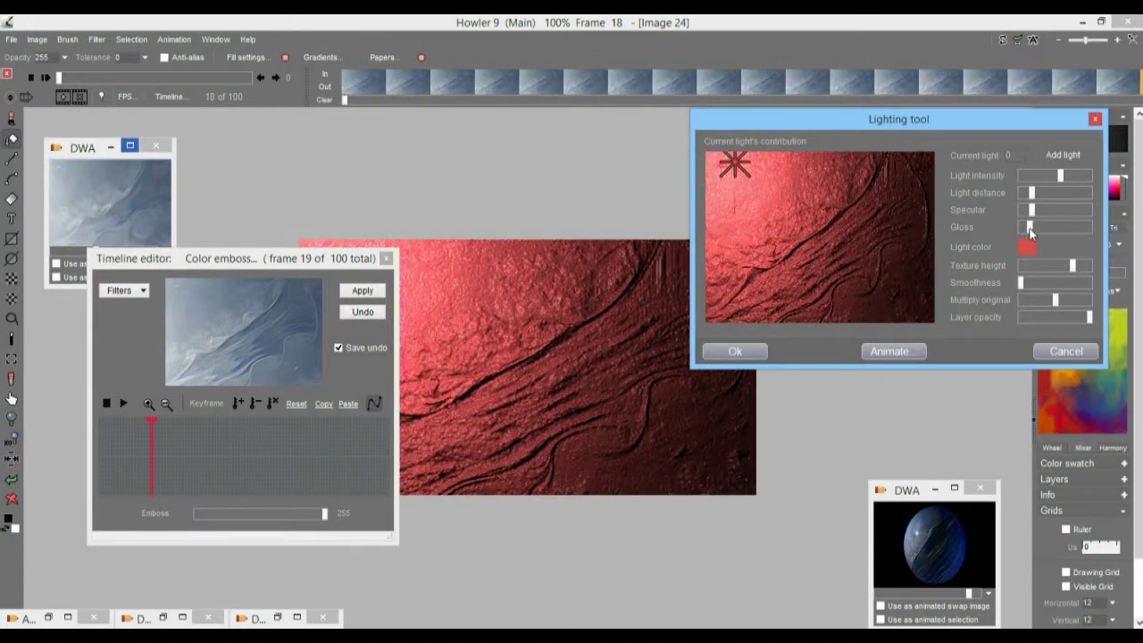
{"action": "left_click_drag", "start_coordinate": [1071, 265], "coordinate": [1030, 288]}
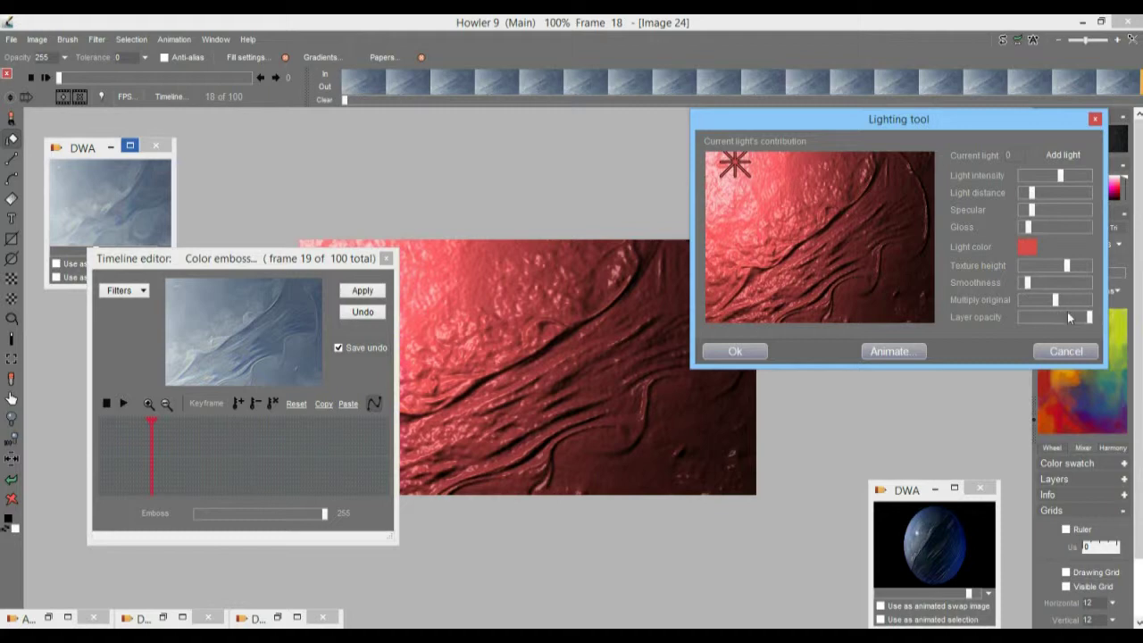
{"action": "mouse_move", "coordinate": [1054, 302]}
{"action": "left_mouse_down"}
{"action": "mouse_move", "coordinate": [1020, 302]}
{"action": "mouse_move", "coordinate": [1064, 302]}
{"action": "mouse_move", "coordinate": [1050, 302]}
{"action": "left_mouse_up"}
{"action": "left_click", "coordinate": [900, 355]}
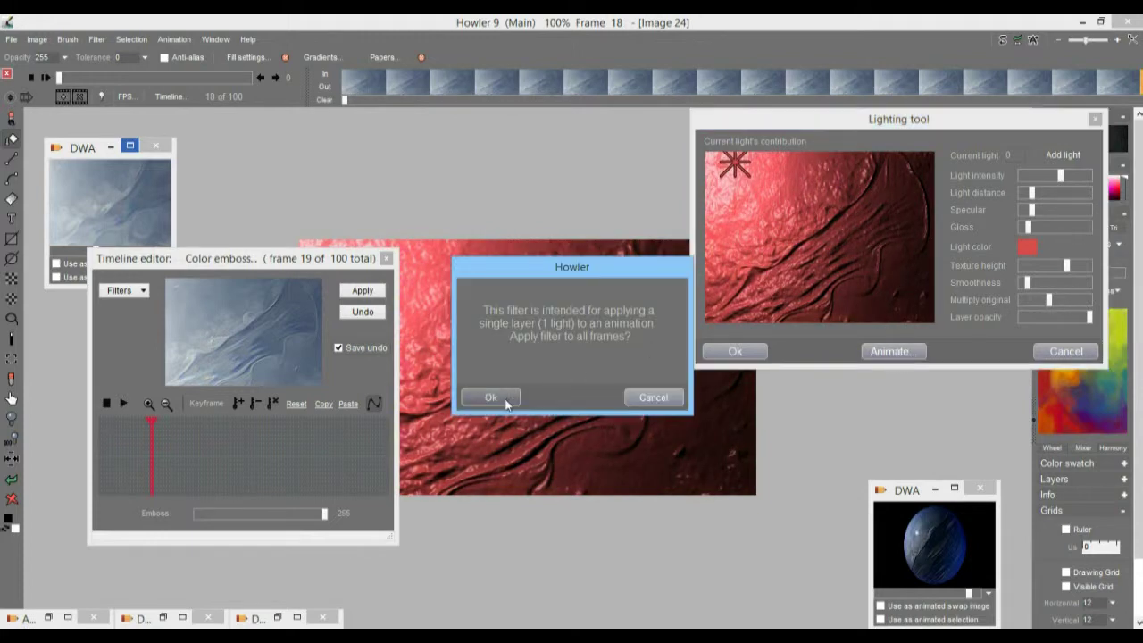
{"action": "left_click", "coordinate": [470, 396]}
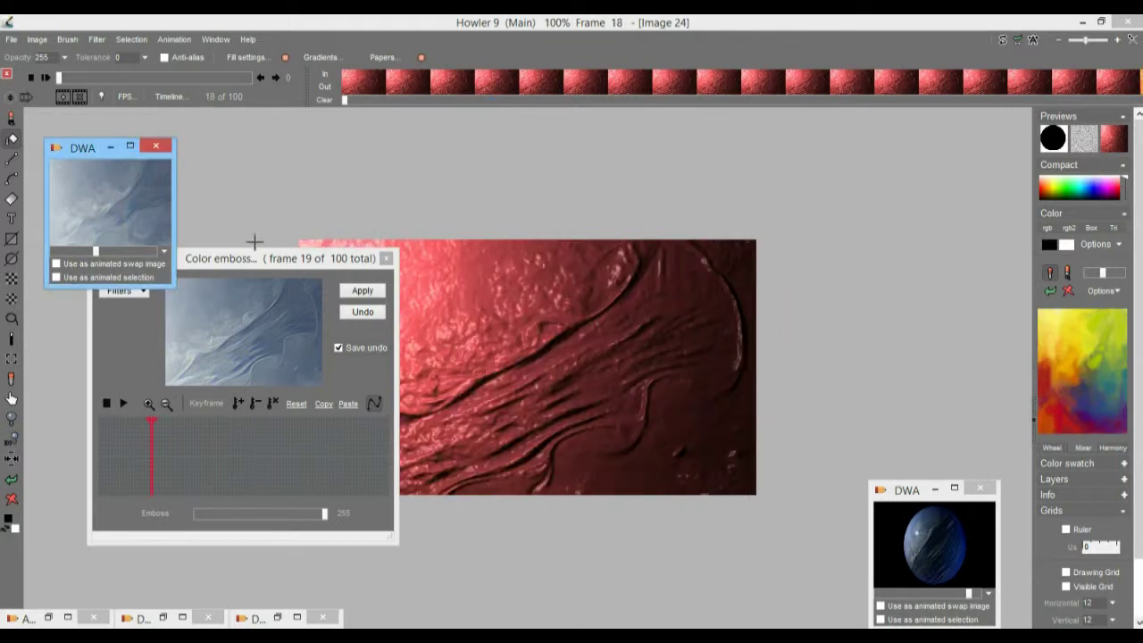
Step: Close the timeline editor and scrub through the relit red animation to frame 22
{"action": "left_click_drag", "start_coordinate": [250, 266], "coordinate": [202, 302]}
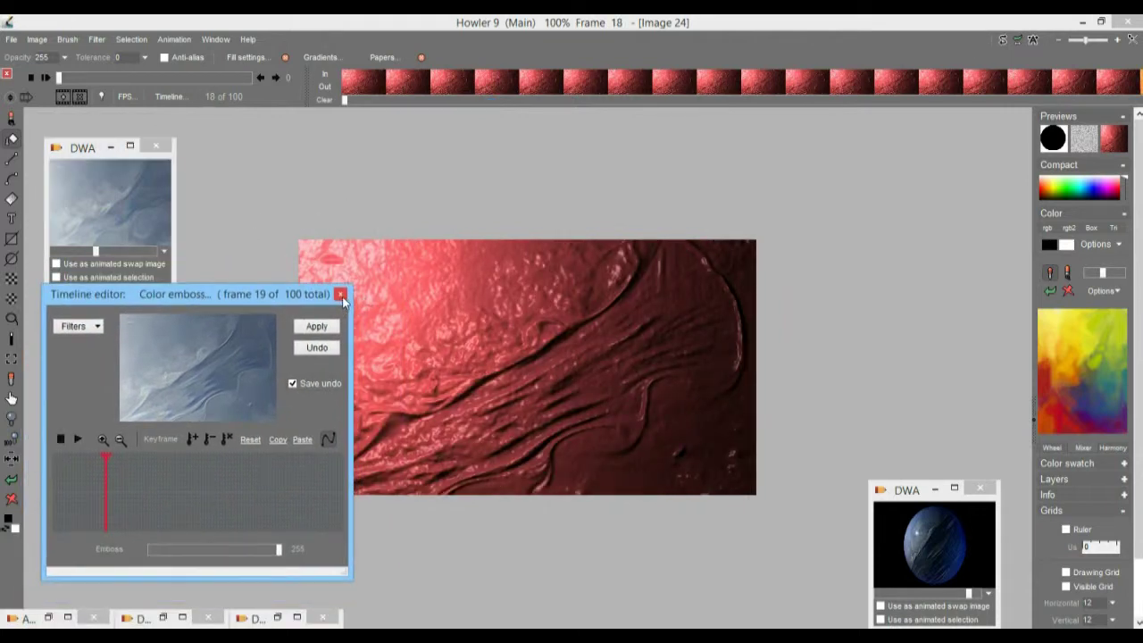
{"action": "left_click", "coordinate": [340, 295]}
{"action": "left_click", "coordinate": [46, 78]}
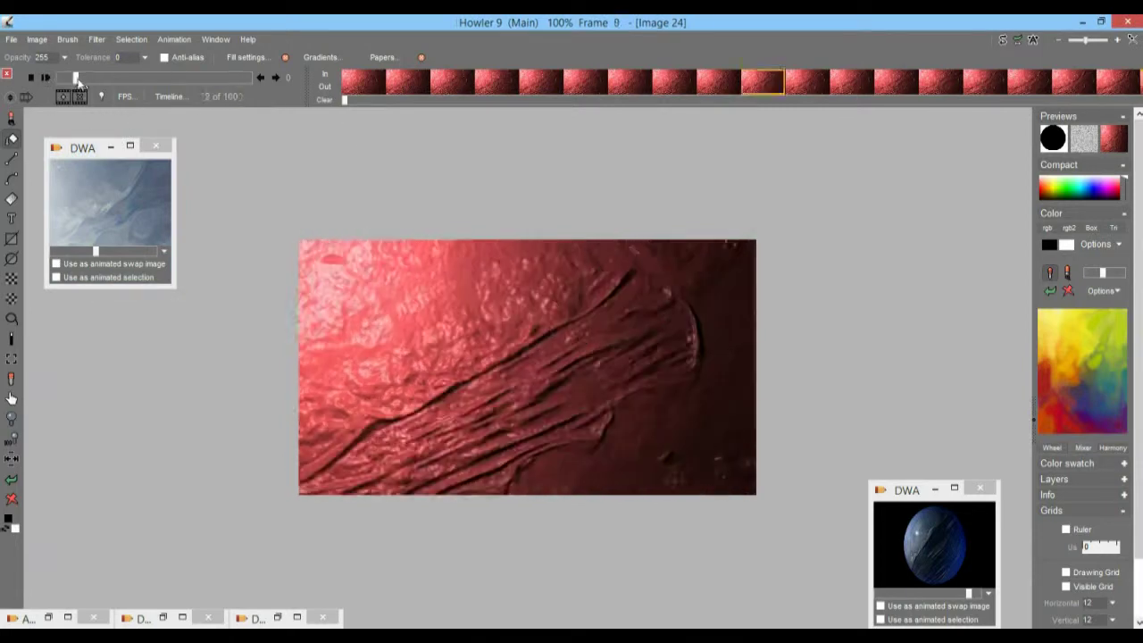
{"action": "left_click_drag", "start_coordinate": [79, 83], "coordinate": [103, 86]}
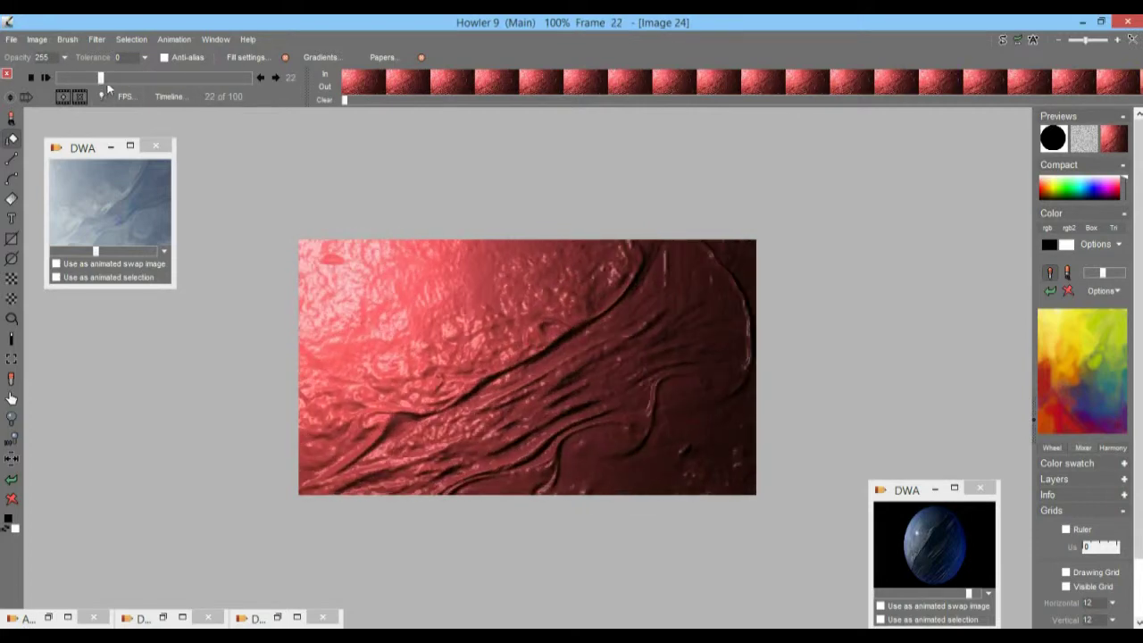
Step: Make a dry run of motion prediction extrapolating 3 tweens without scanning for dropped frames, and move its dialog off the image
{"action": "left_click", "coordinate": [91, 40]}
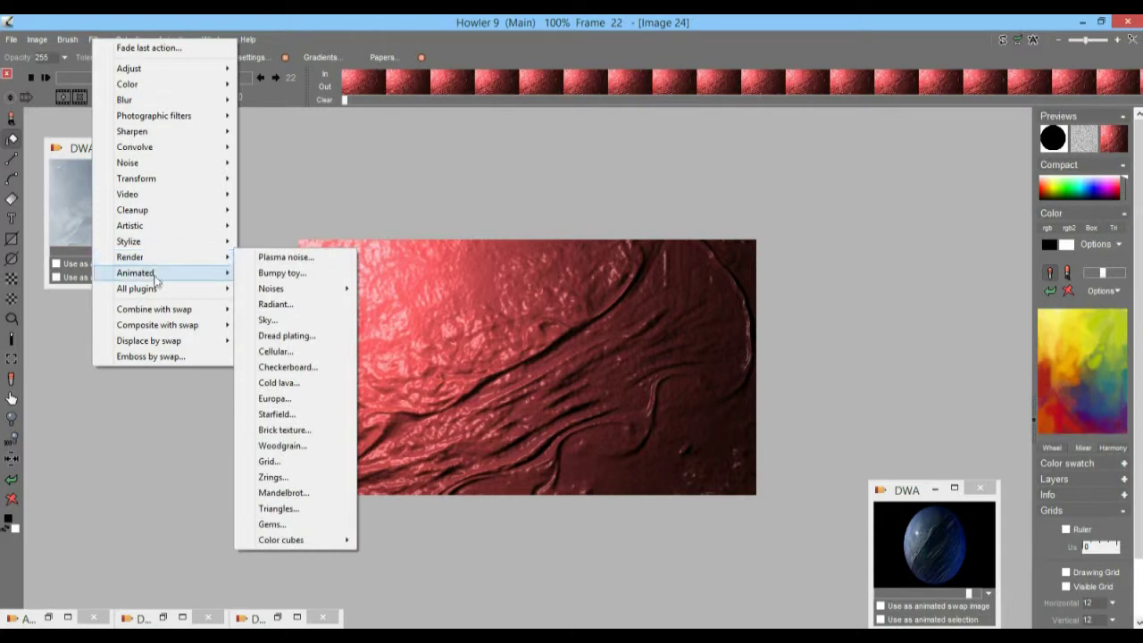
{"action": "mouse_move", "coordinate": [157, 274]}
{"action": "left_click", "coordinate": [303, 460]}
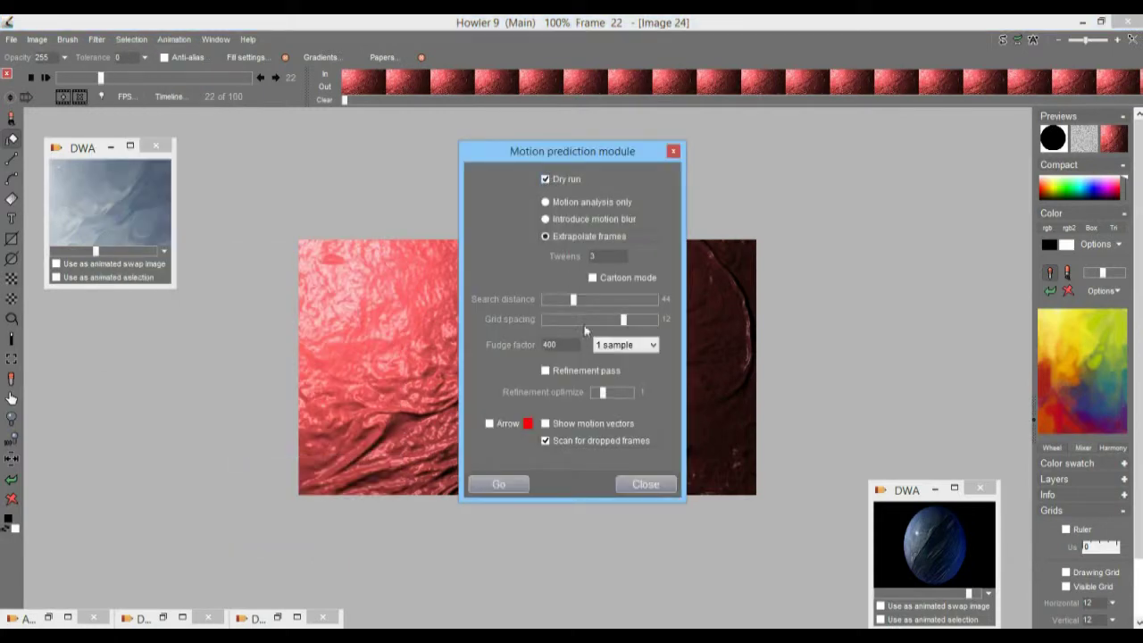
{"action": "left_click", "coordinate": [546, 440]}
{"action": "left_click", "coordinate": [498, 484]}
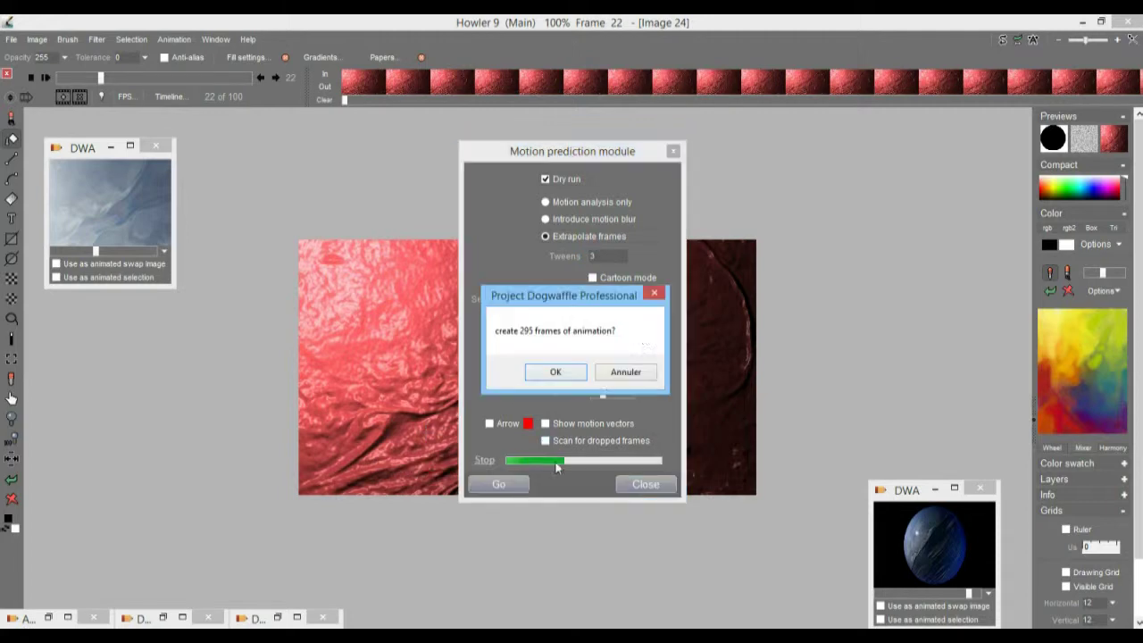
{"action": "left_click", "coordinate": [552, 373]}
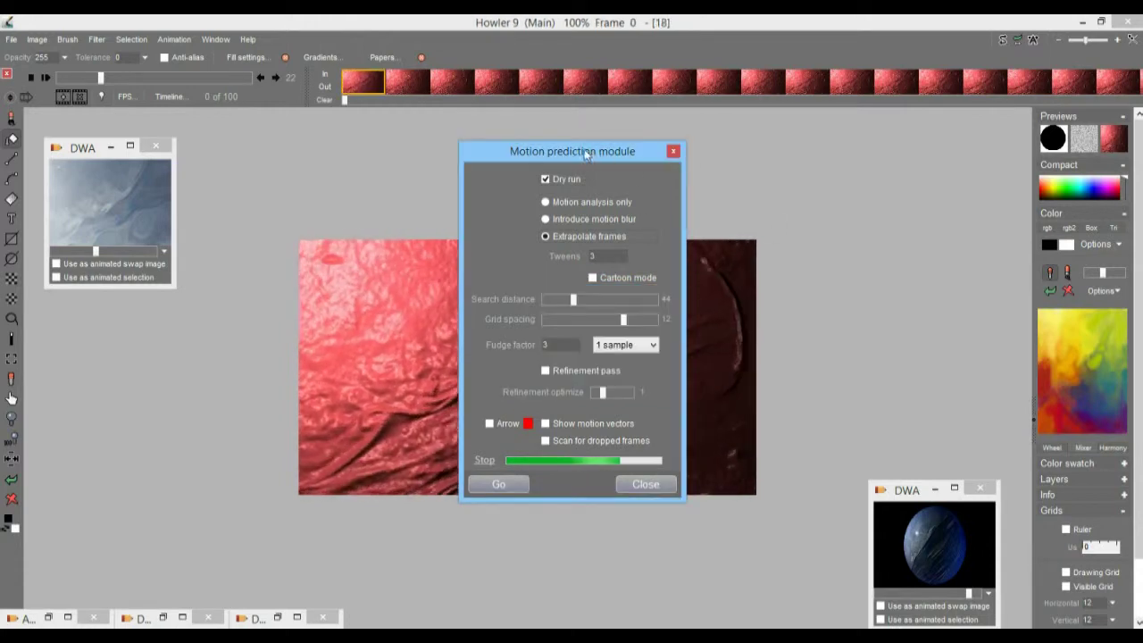
{"action": "left_click_drag", "start_coordinate": [572, 154], "coordinate": [928, 178]}
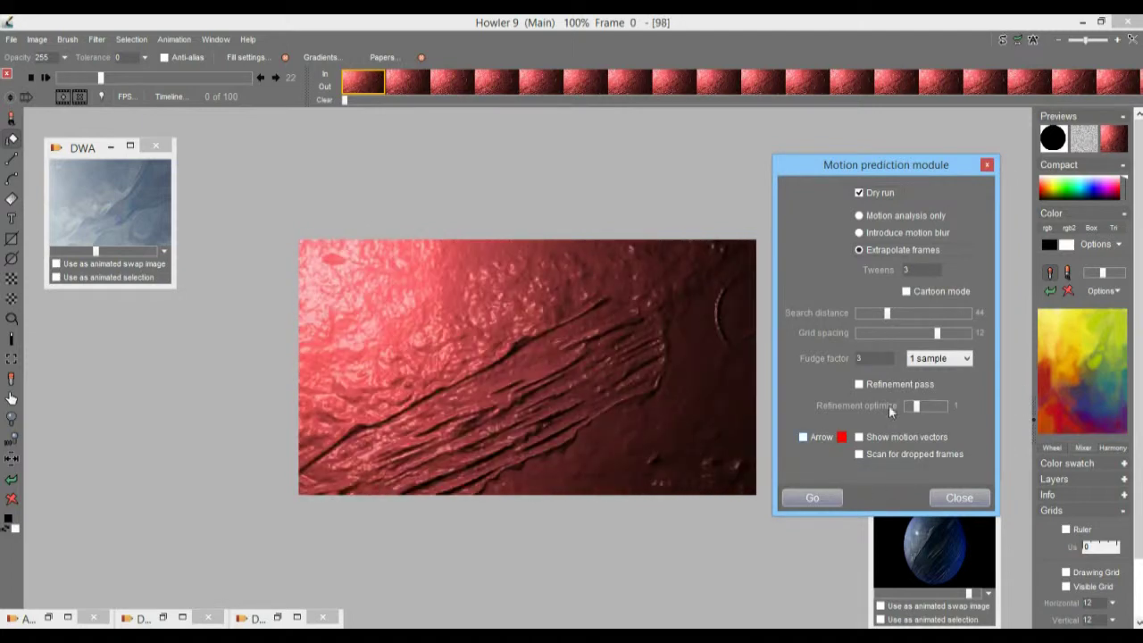
Step: Enable the refinement pass, keep 1 sample, turn off the dry run and generate the extrapolated frames, closing the dialog when finished
{"action": "left_click", "coordinate": [924, 361]}
{"action": "left_click", "coordinate": [924, 361]}
{"action": "left_click", "coordinate": [928, 359]}
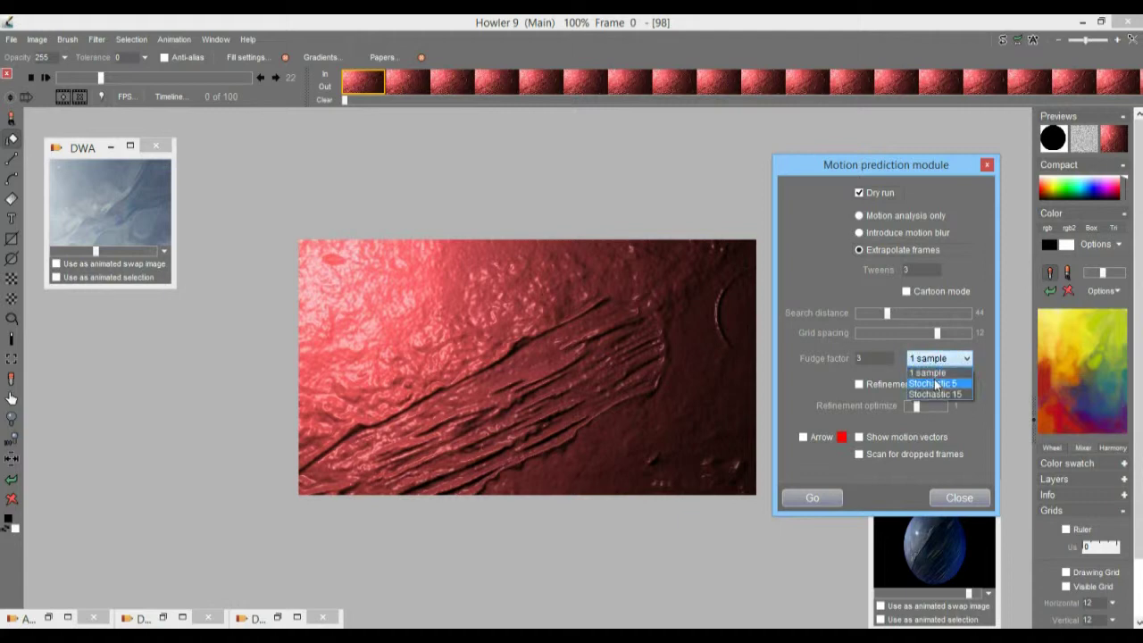
{"action": "left_click", "coordinate": [866, 355]}
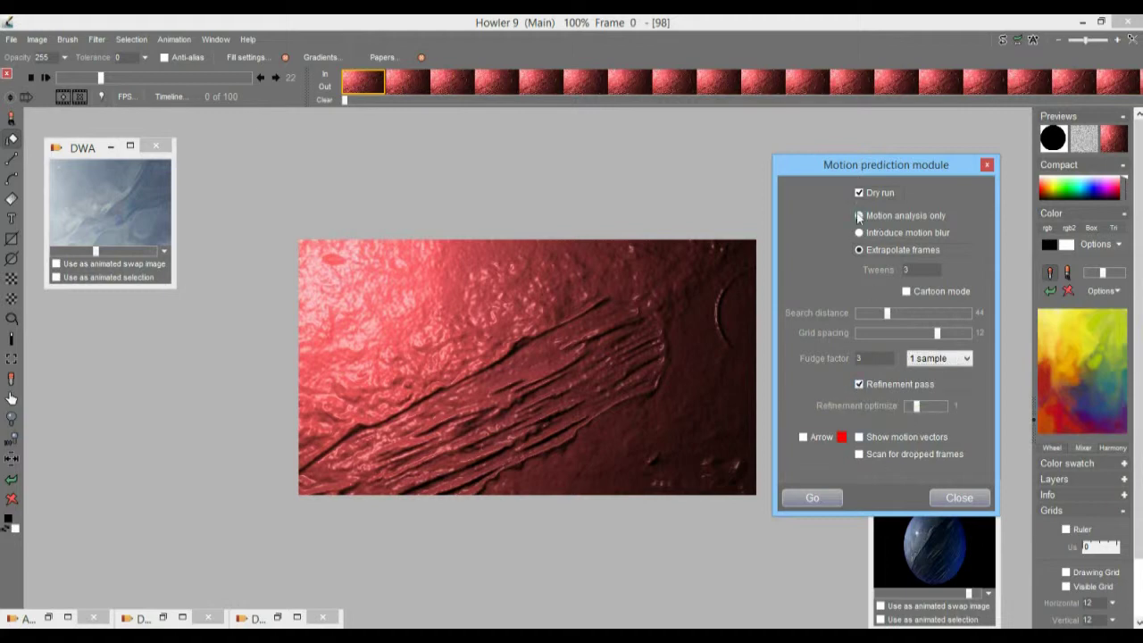
{"action": "left_click", "coordinate": [814, 497]}
{"action": "left_click", "coordinate": [557, 375]}
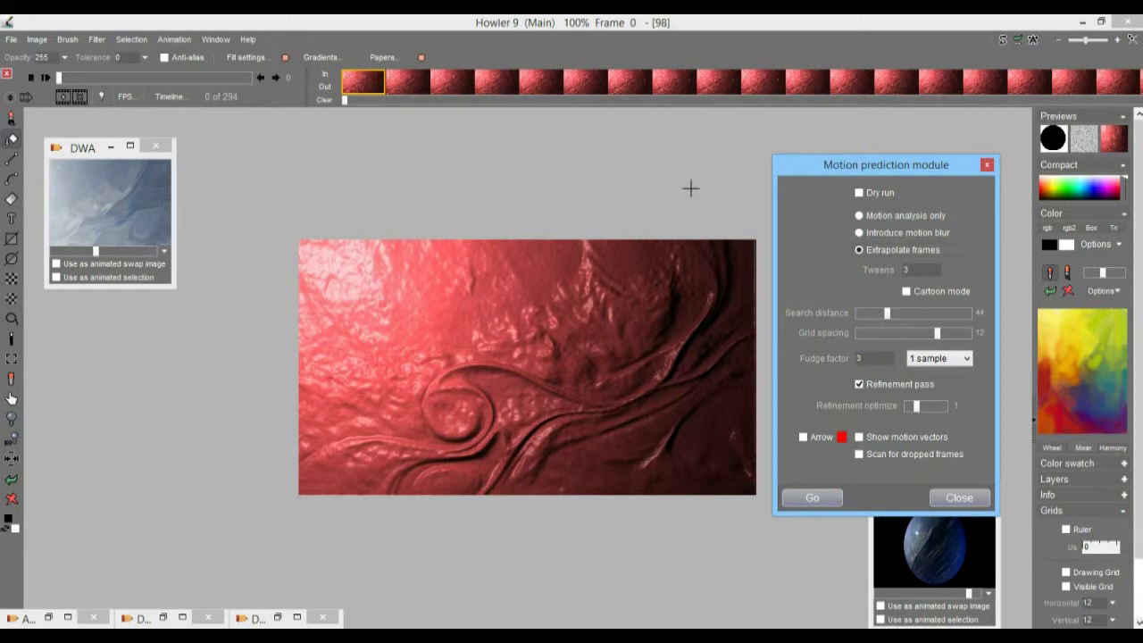
{"action": "left_click", "coordinate": [962, 497]}
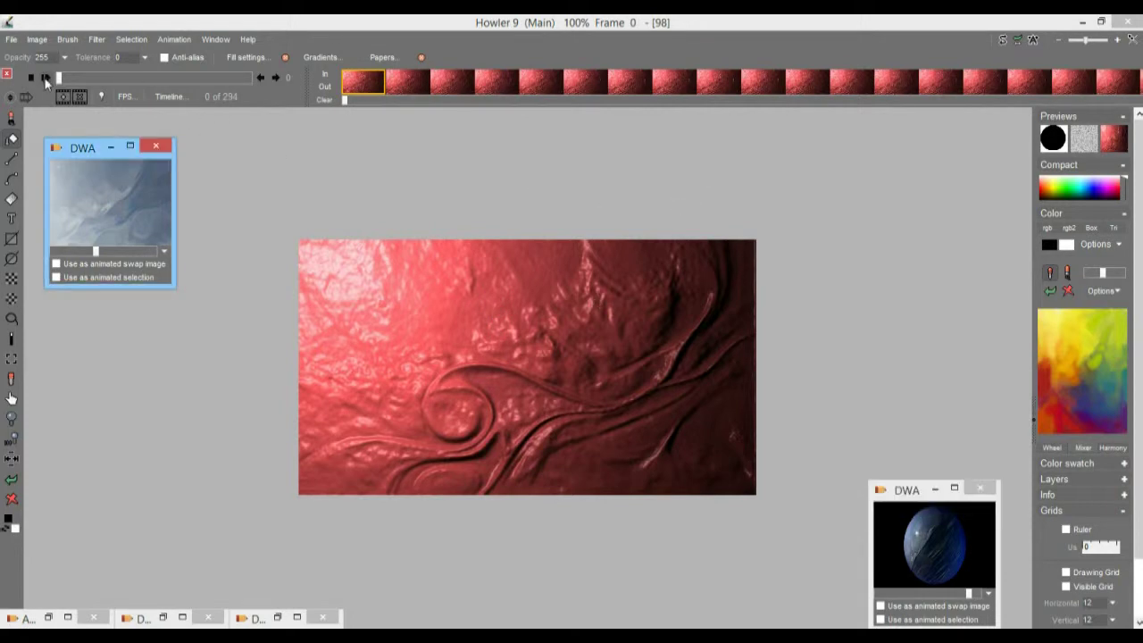
Step: Delete the stray first frame of the extended animation and scrub through the remaining frames to check the motion
{"action": "left_click", "coordinate": [46, 78]}
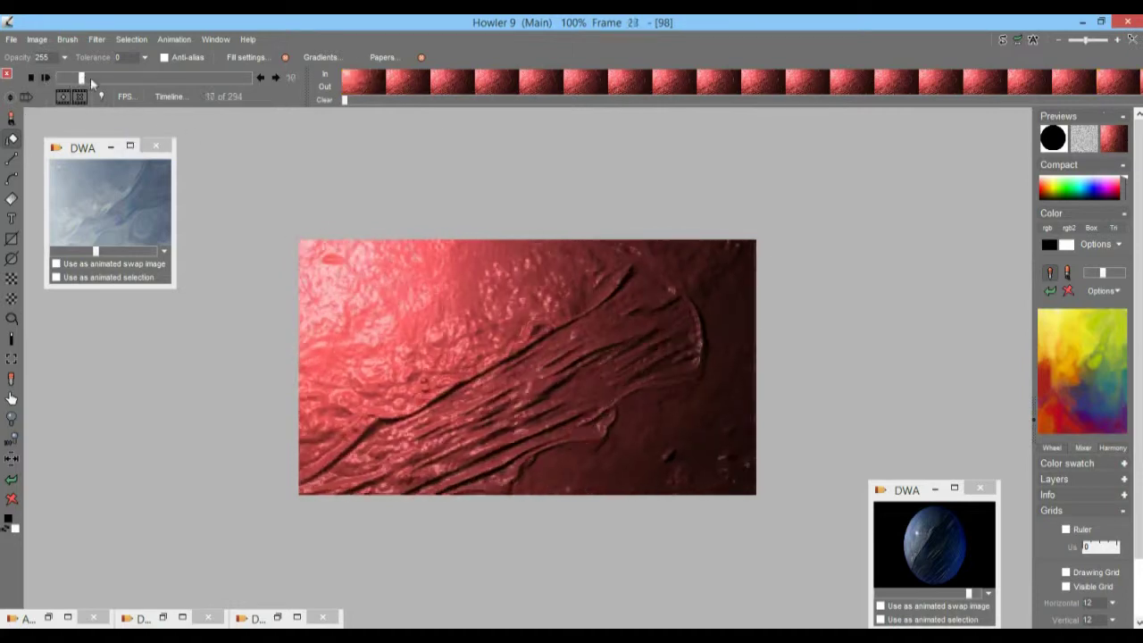
{"action": "left_click", "coordinate": [31, 78]}
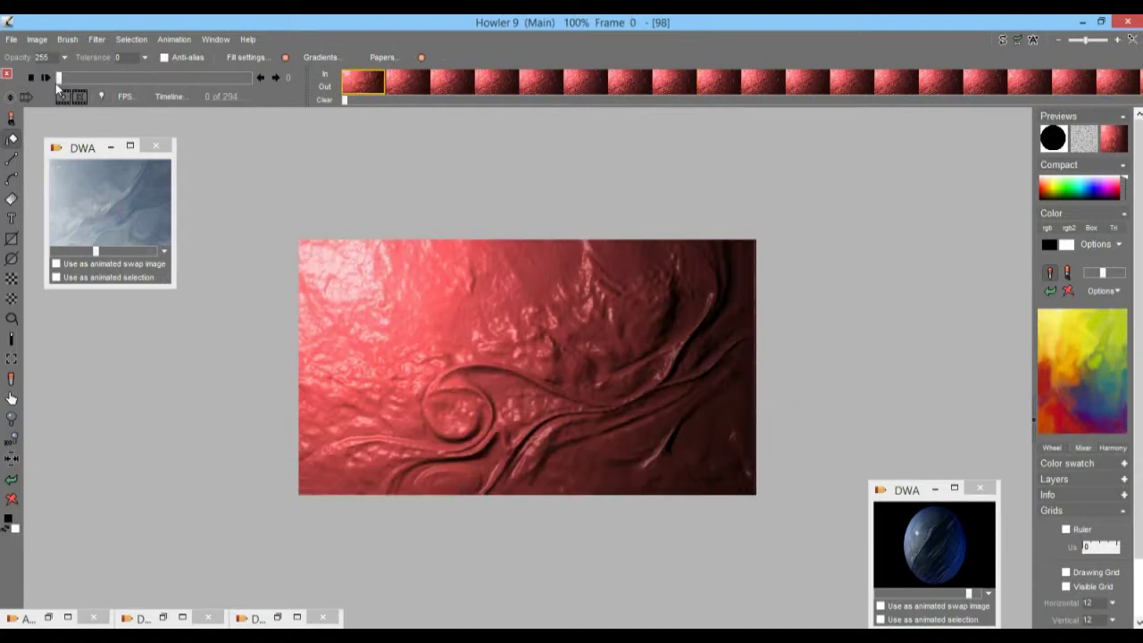
{"action": "left_click", "coordinate": [80, 97]}
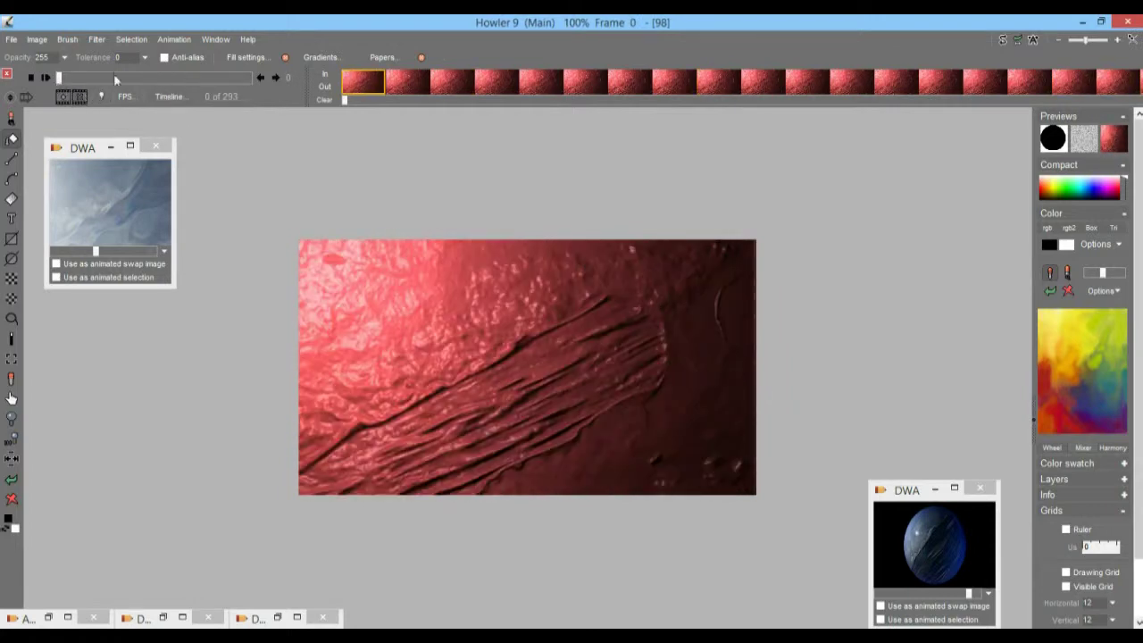
{"action": "left_click_drag", "start_coordinate": [74, 78], "coordinate": [161, 87]}
{"action": "left_click", "coordinate": [42, 81]}
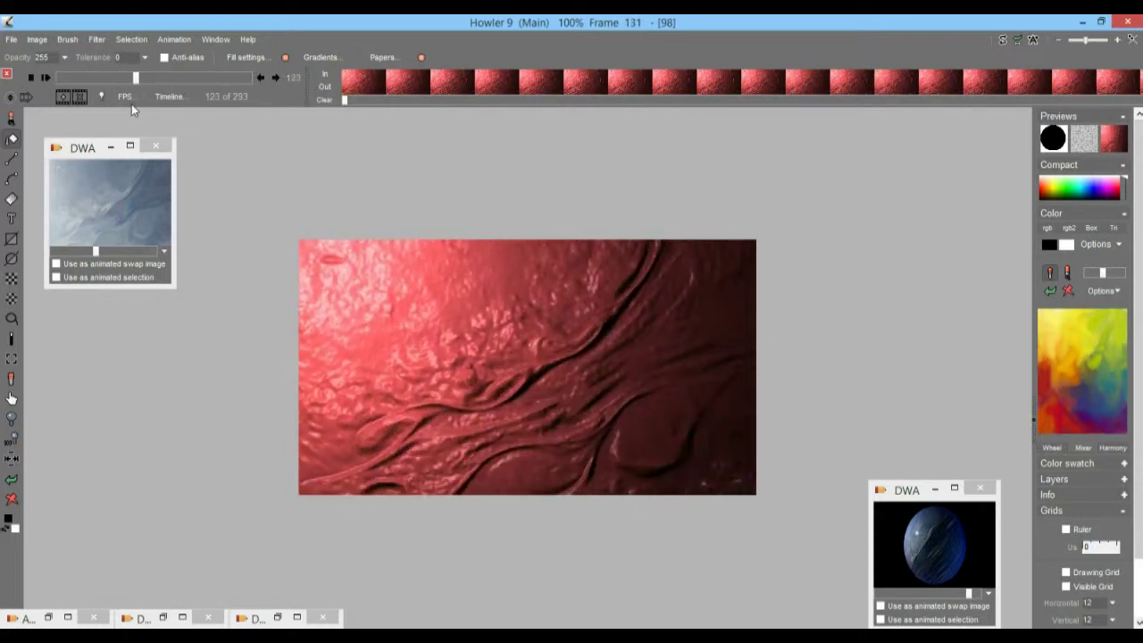
{"action": "left_click", "coordinate": [45, 80]}
Step: Recolour all frames blue with the Hue / Sat / Value adjustment, using hue 215, saturation 107 and value 227
{"action": "left_click", "coordinate": [94, 40]}
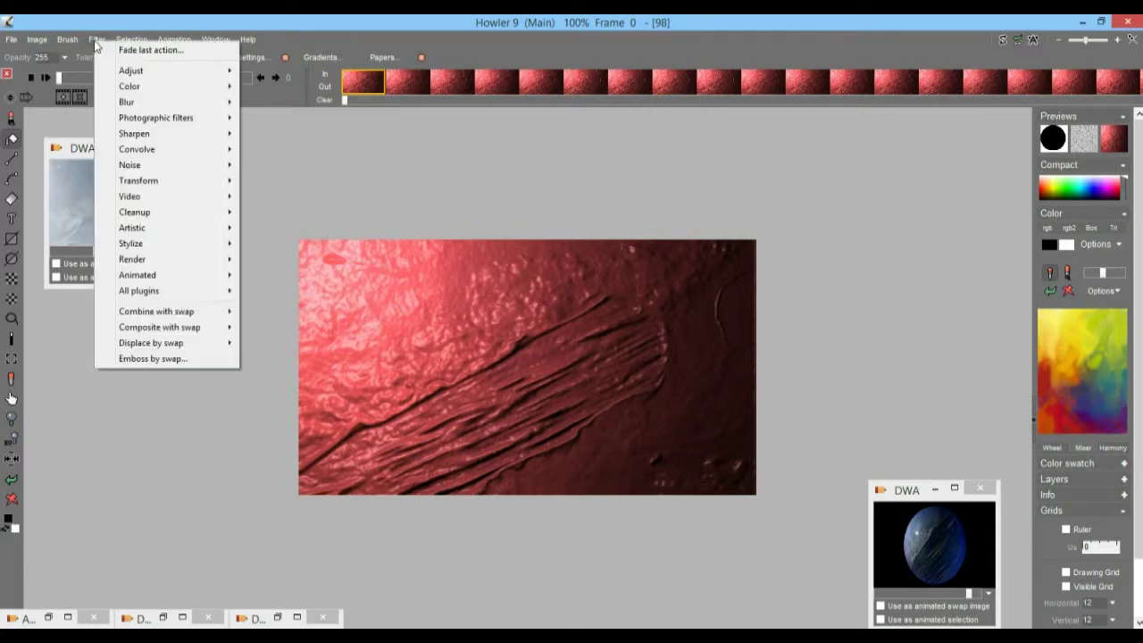
{"action": "mouse_move", "coordinate": [155, 76]}
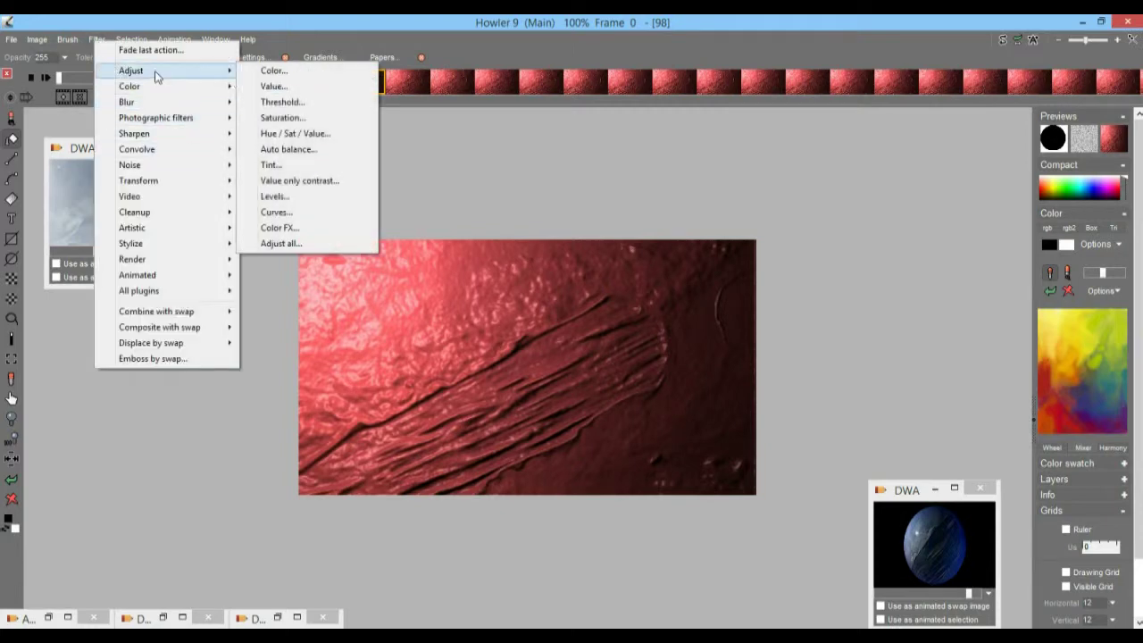
{"action": "left_click", "coordinate": [319, 134]}
{"action": "left_click_drag", "start_coordinate": [517, 222], "coordinate": [204, 191]}
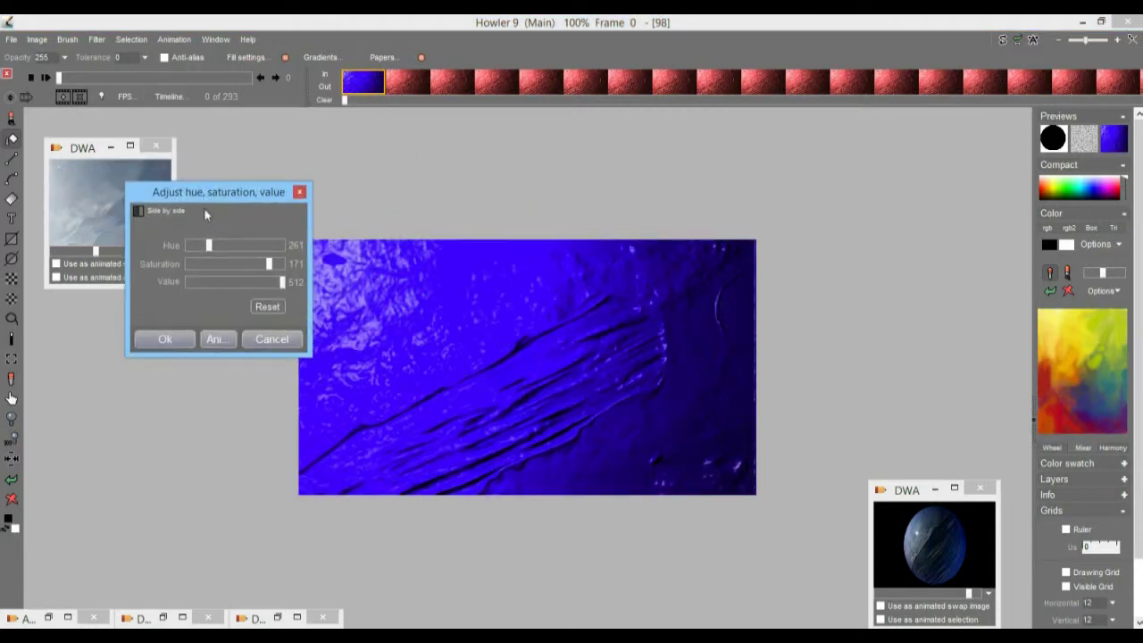
{"action": "left_click_drag", "start_coordinate": [218, 244], "coordinate": [193, 246]}
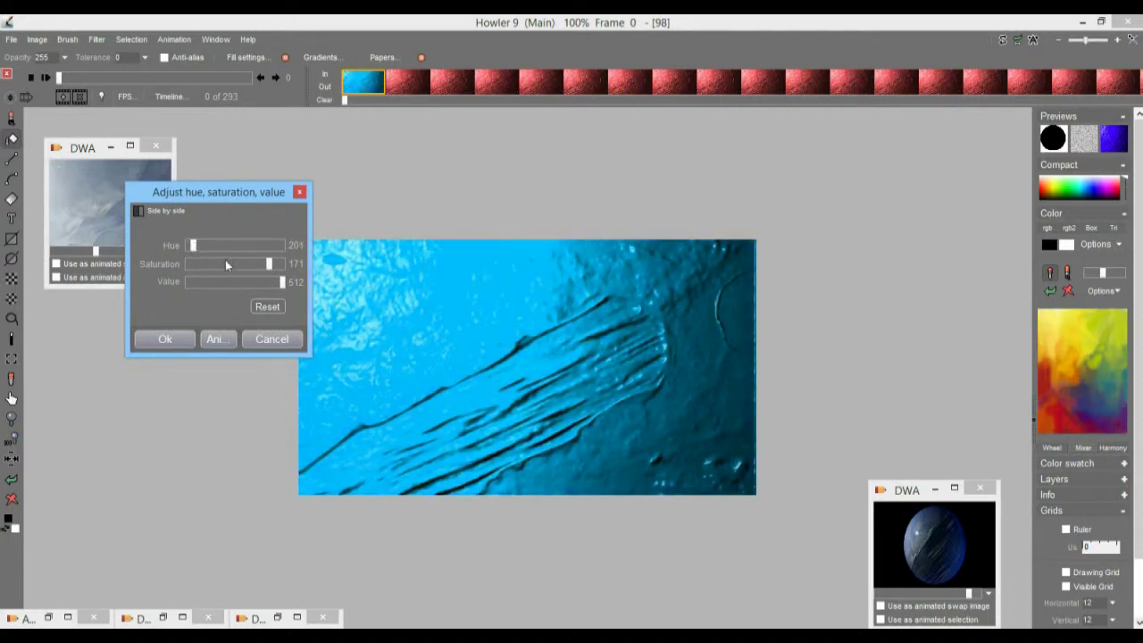
{"action": "left_click_drag", "start_coordinate": [260, 264], "coordinate": [199, 257]}
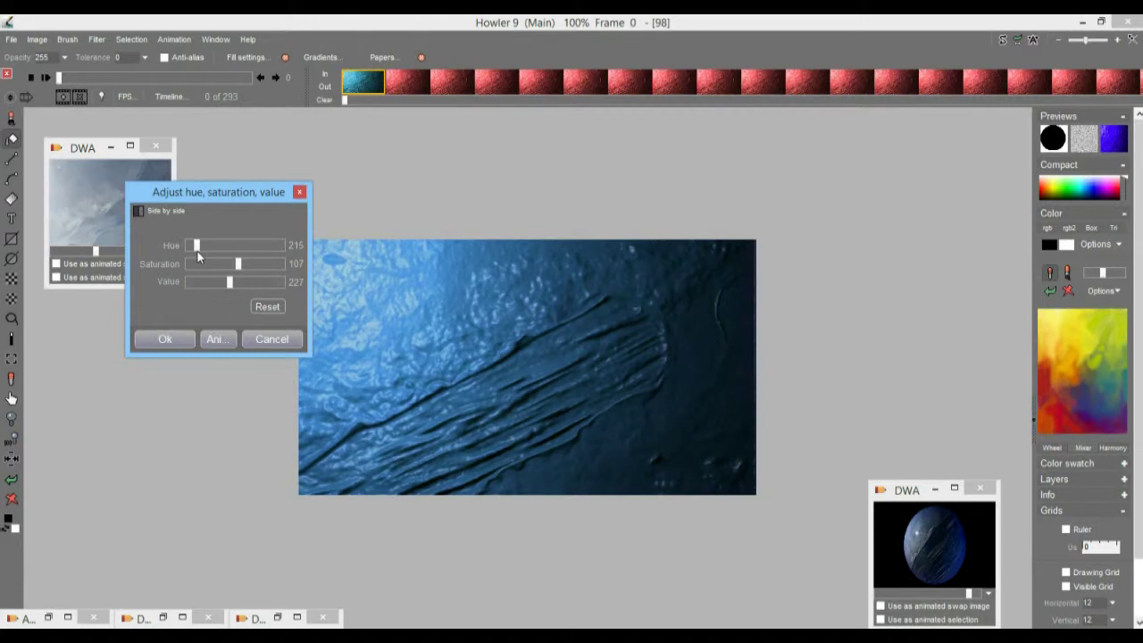
{"action": "left_click", "coordinate": [216, 339]}
{"action": "left_click", "coordinate": [491, 398]}
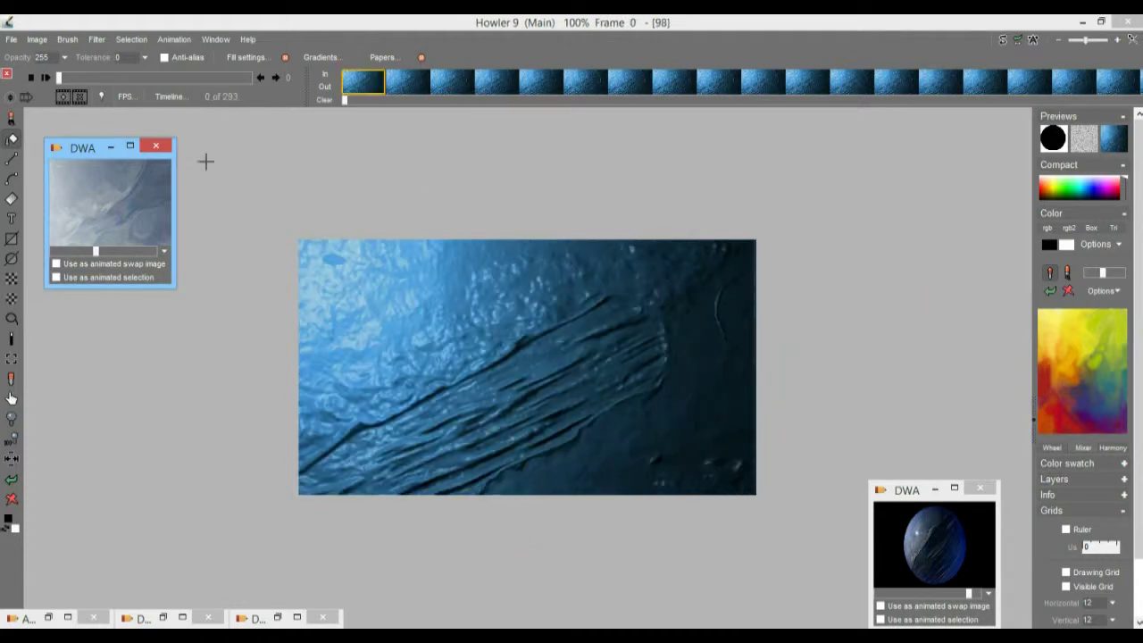
Step: Scrub through the blue animation and time-stretch it to 100 frames with frame blending on
{"action": "left_click", "coordinate": [87, 78]}
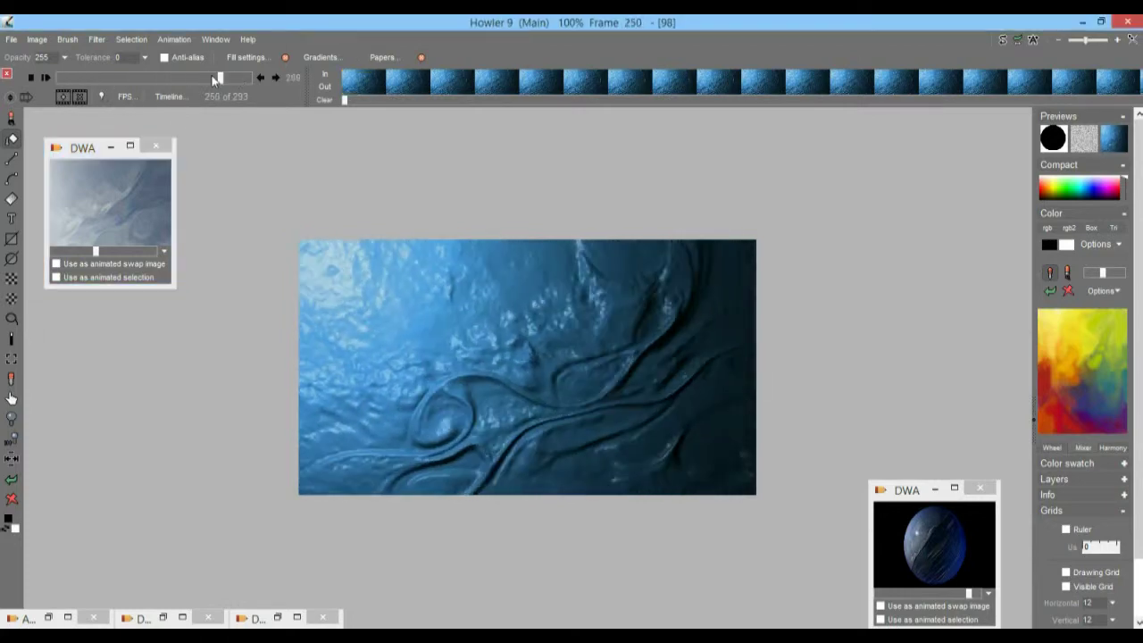
{"action": "right_click", "coordinate": [418, 81]}
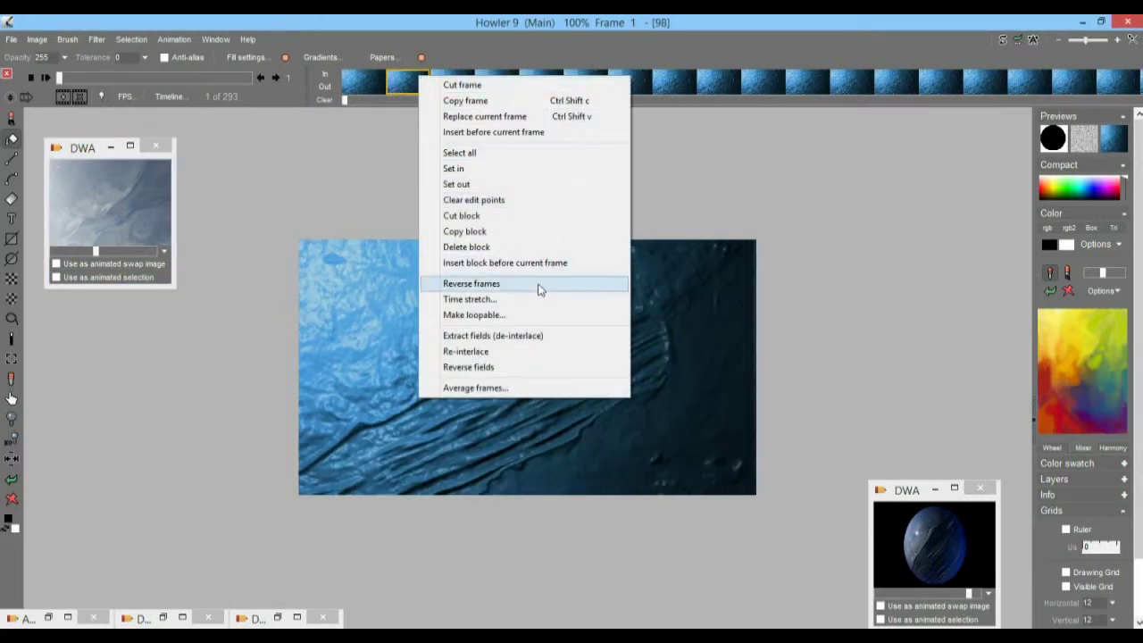
{"action": "left_click", "coordinate": [503, 299]}
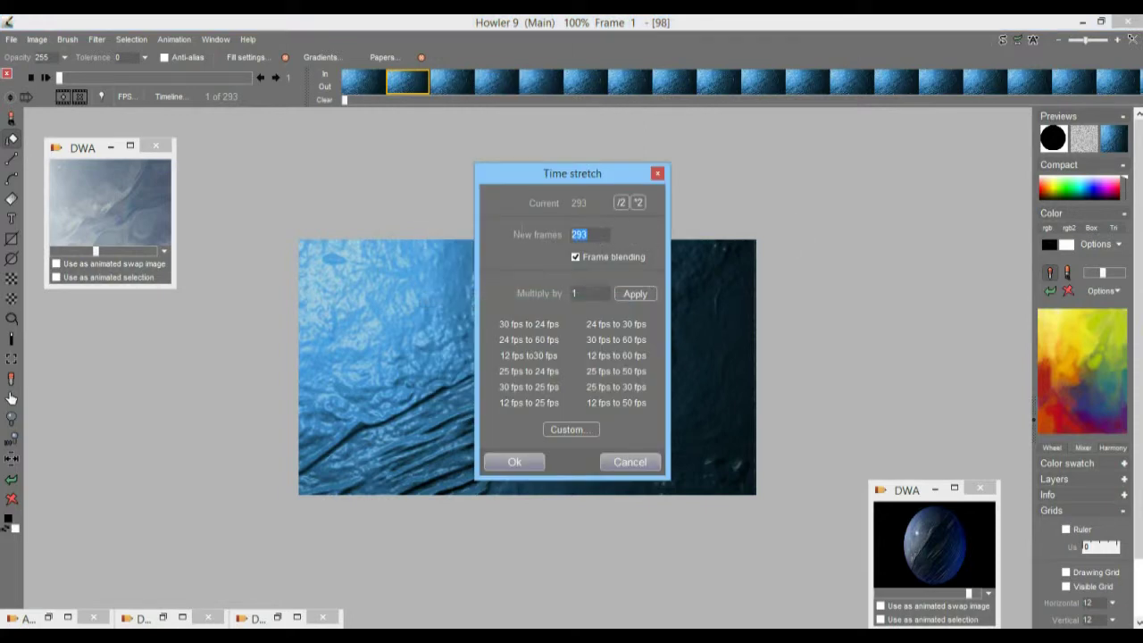
{"action": "type", "text": "100"}
{"action": "left_click", "coordinate": [514, 462]}
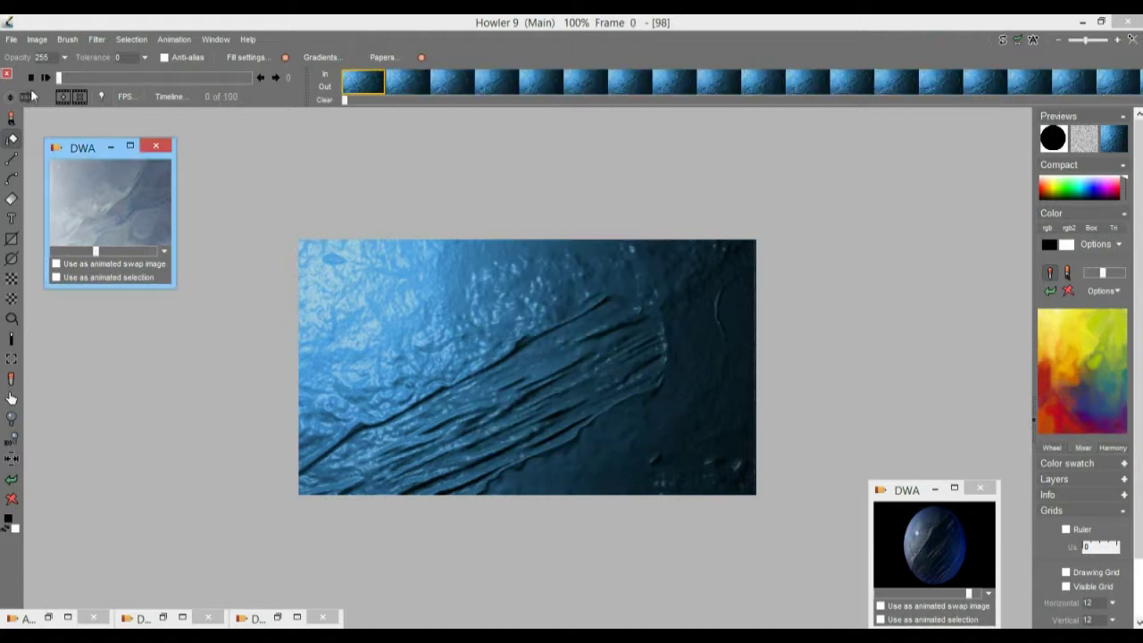
Step: Preview the shortened animation up to frame 41 and store it to memory, moving the stored copy's window above the sphere's
{"action": "left_click", "coordinate": [45, 78]}
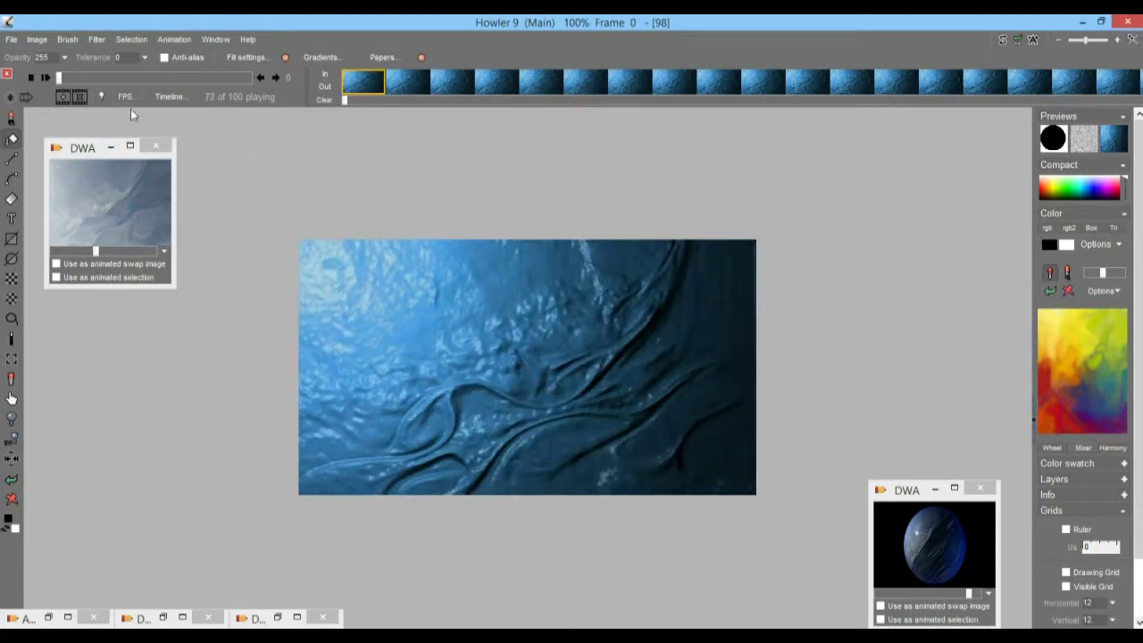
{"action": "left_click", "coordinate": [138, 78]}
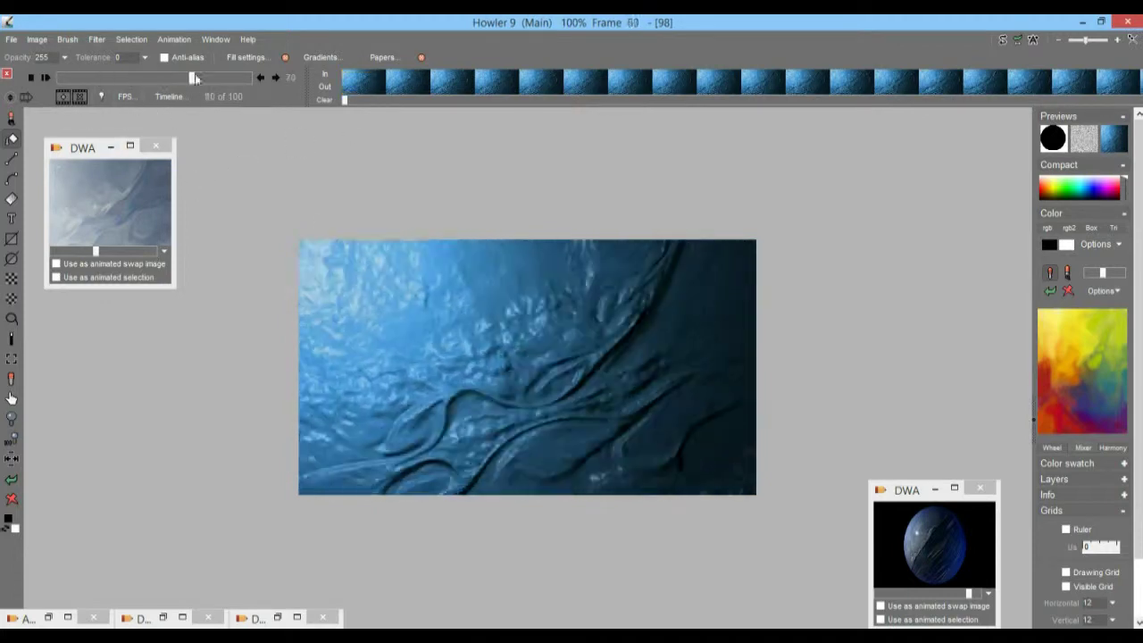
{"action": "left_click", "coordinate": [169, 41]}
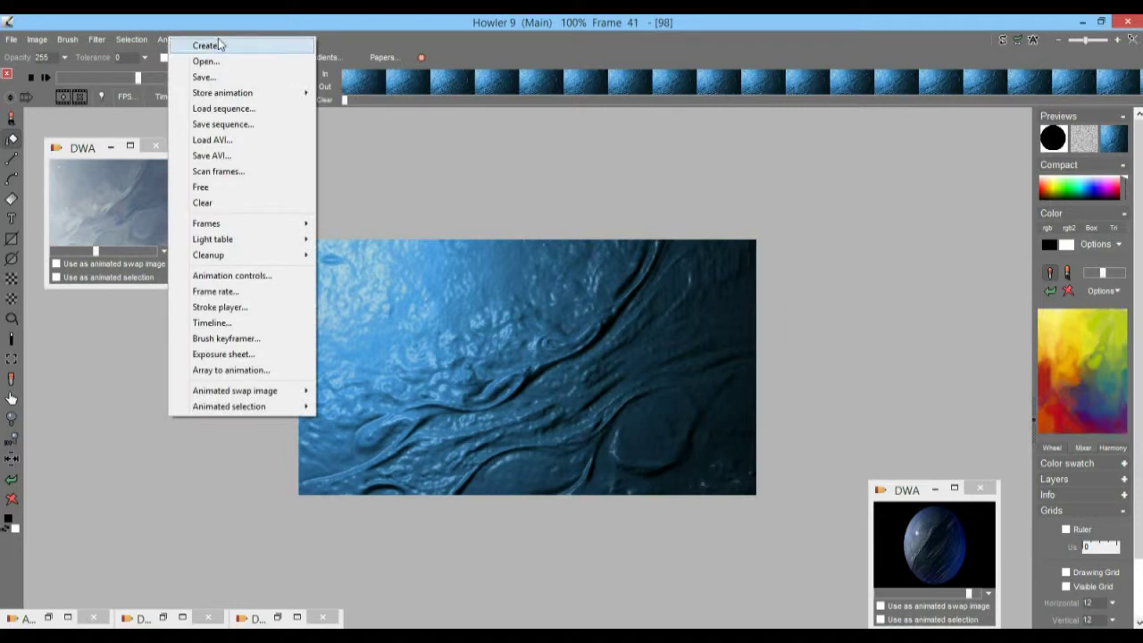
{"action": "mouse_move", "coordinate": [295, 93]}
{"action": "left_click", "coordinate": [406, 109]}
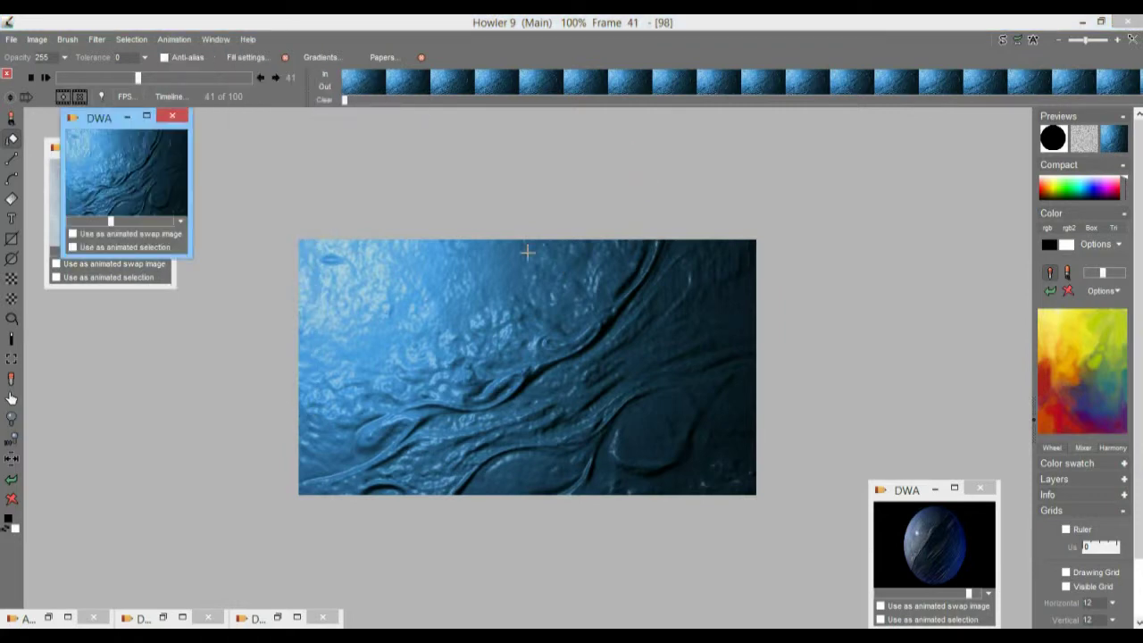
{"action": "left_click_drag", "start_coordinate": [100, 118], "coordinate": [906, 326]}
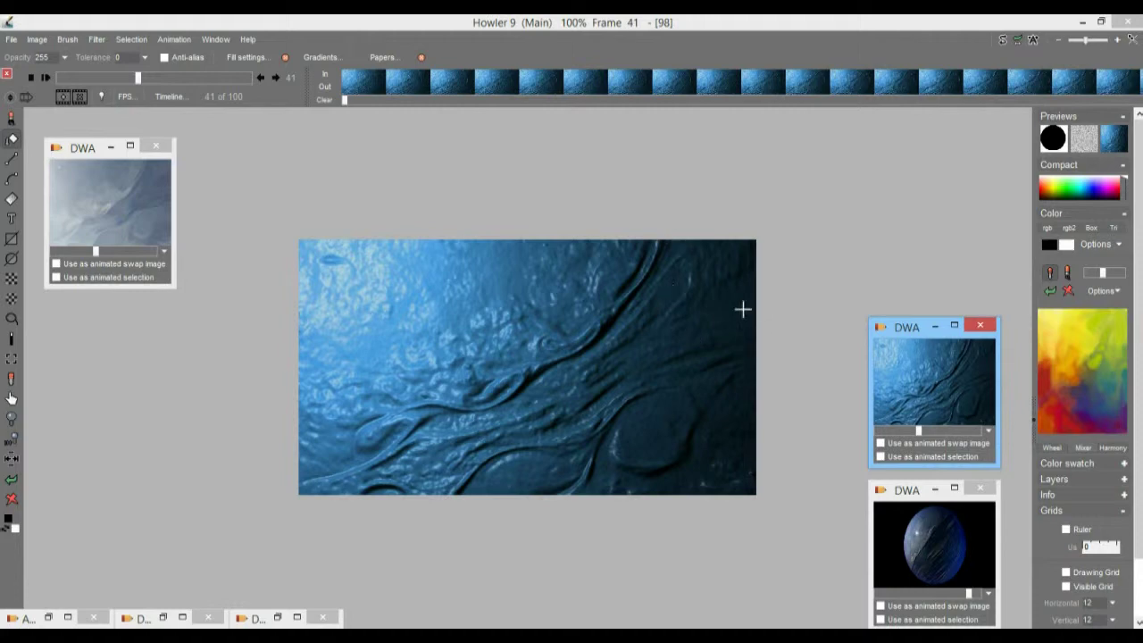
Step: Restore the stored grey cloud animation in place of the current one and scrub through its frames to frame 8
{"action": "double_click", "coordinate": [114, 214]}
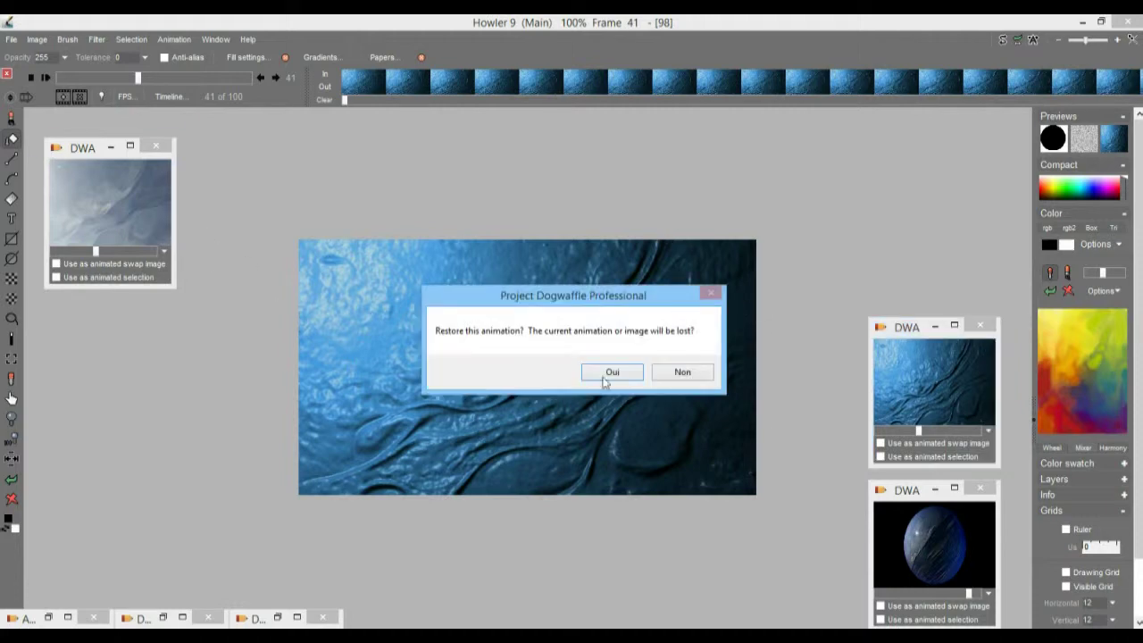
{"action": "left_click", "coordinate": [612, 372]}
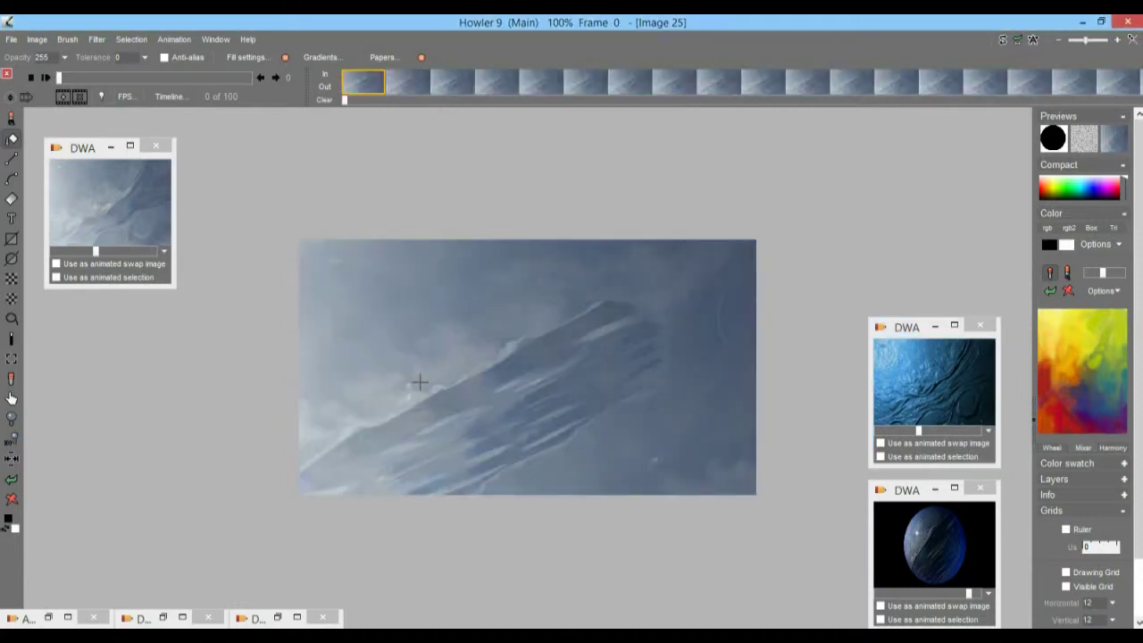
{"action": "left_click_drag", "start_coordinate": [107, 81], "coordinate": [165, 89]}
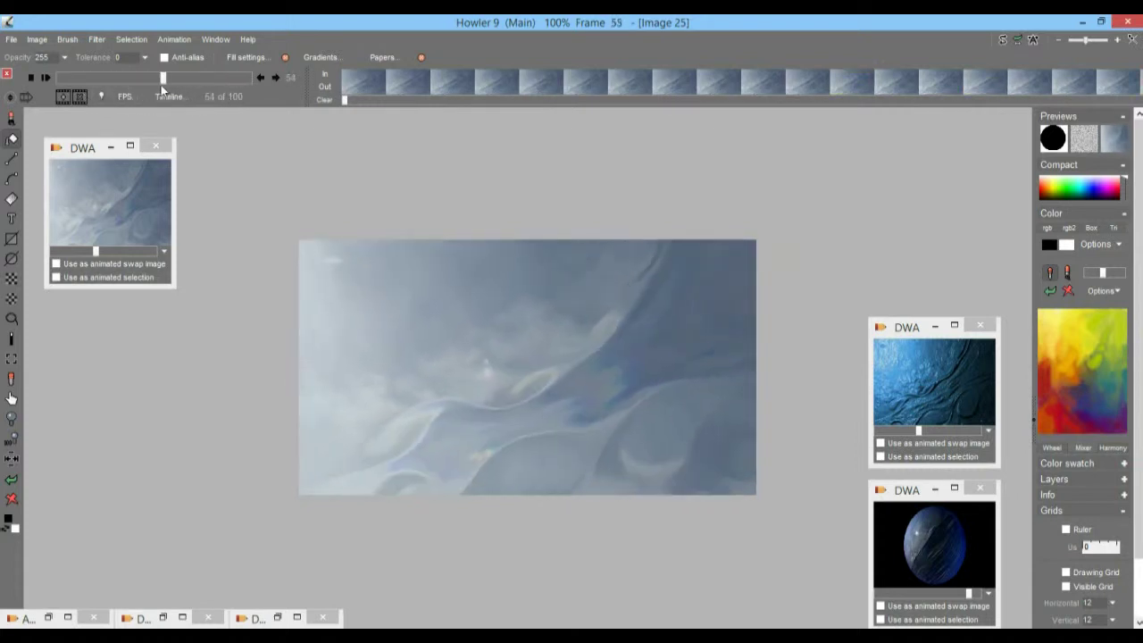
{"action": "left_click", "coordinate": [1111, 134]}
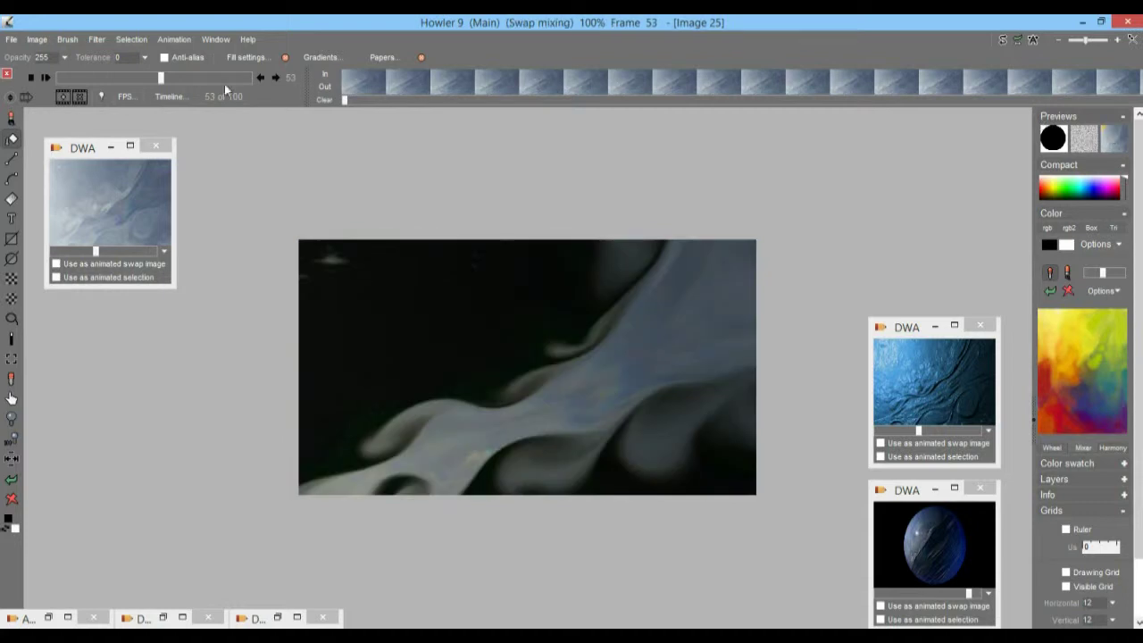
{"action": "left_click_drag", "start_coordinate": [126, 77], "coordinate": [156, 80]}
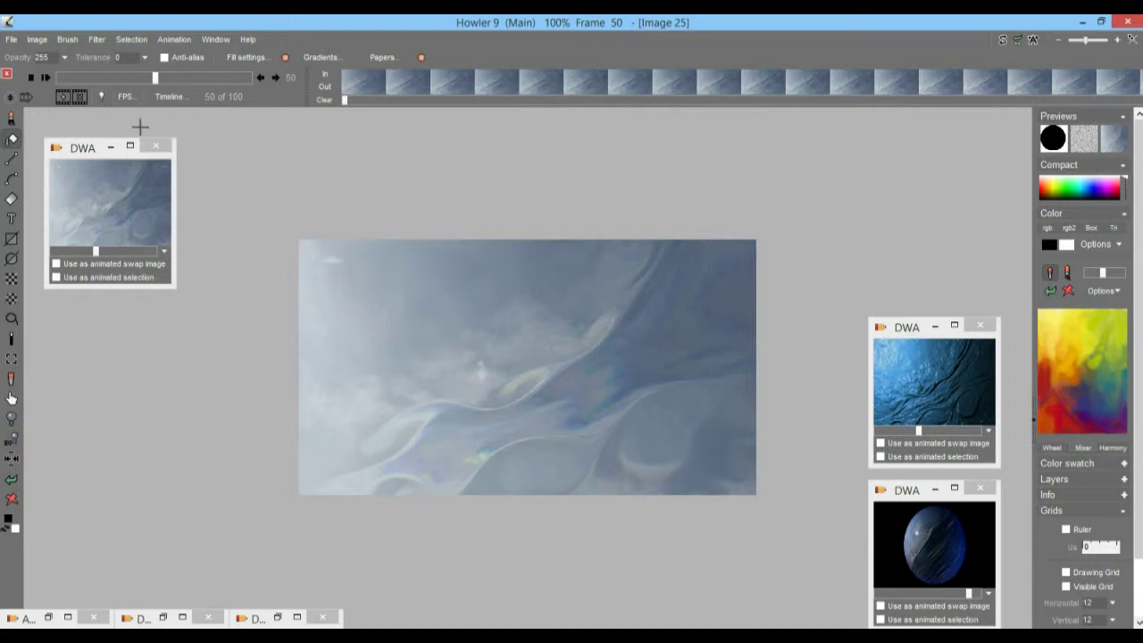
{"action": "left_click_drag", "start_coordinate": [155, 80], "coordinate": [122, 95]}
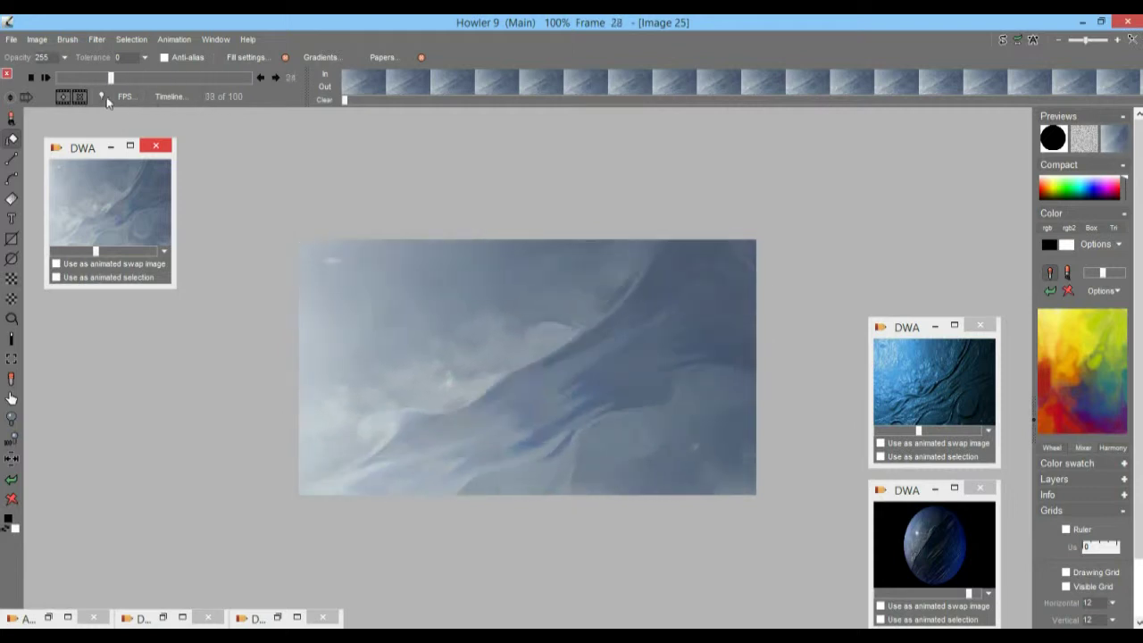
{"action": "left_click_drag", "start_coordinate": [111, 90], "coordinate": [76, 90]}
Step: Expand the dynamic range of the cloud image and apply the change to the whole animation
{"action": "left_click", "coordinate": [37, 40]}
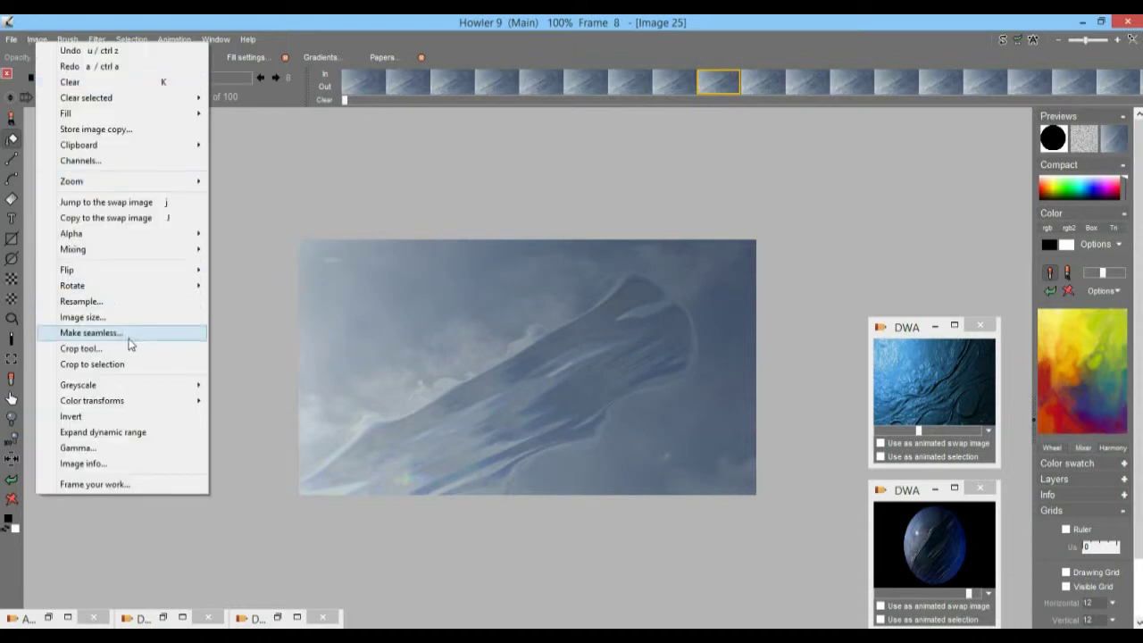
{"action": "left_click", "coordinate": [103, 433]}
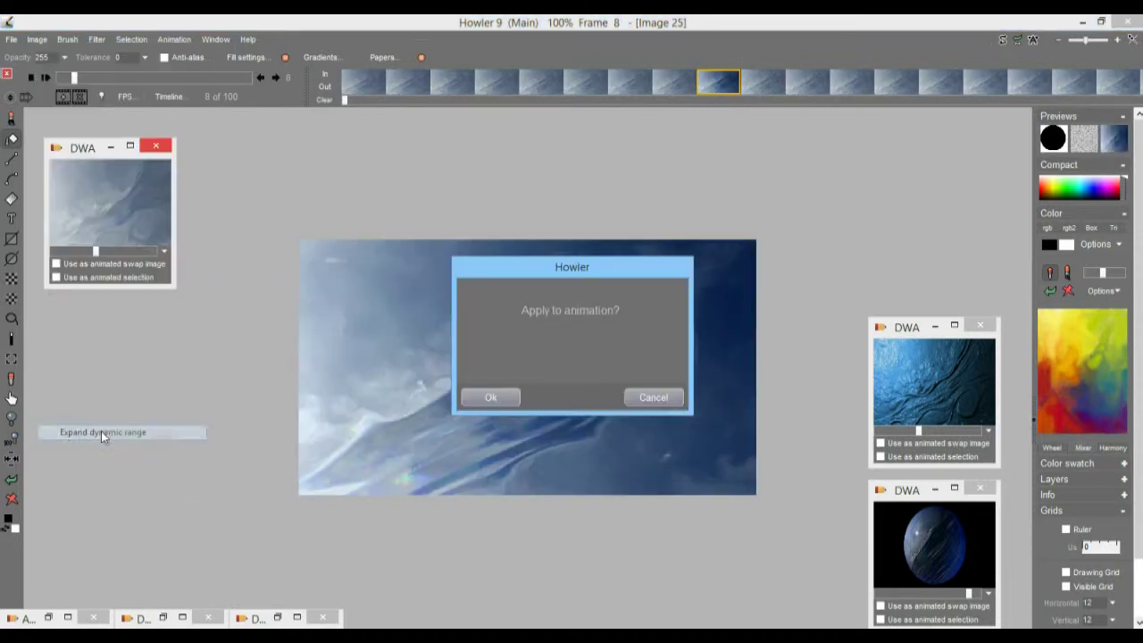
{"action": "left_click", "coordinate": [516, 393]}
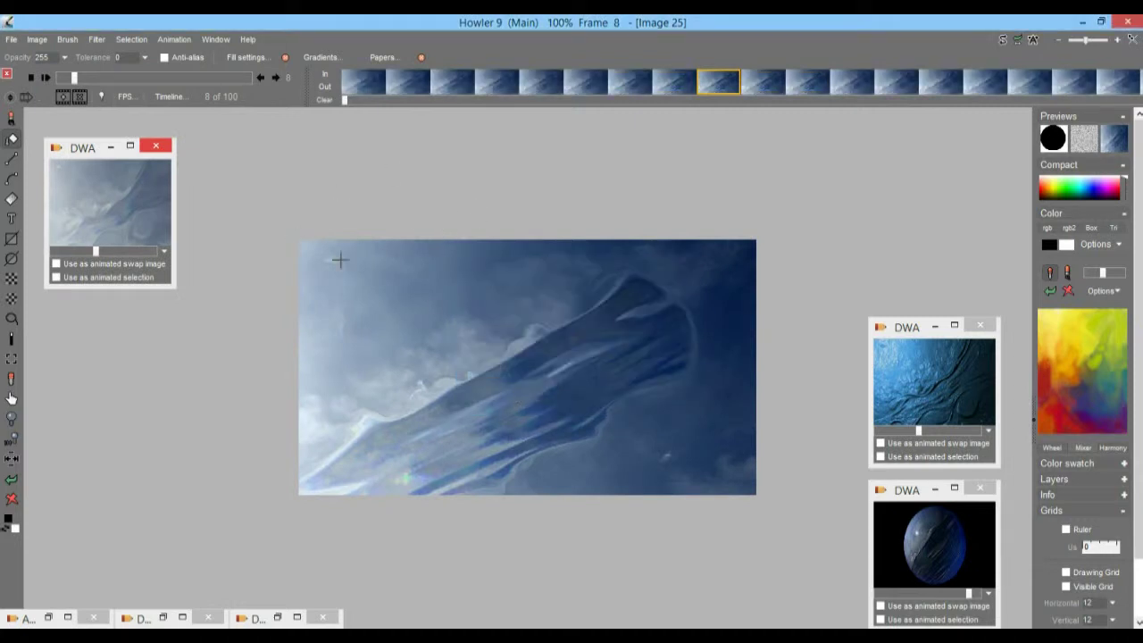
Step: Reshape the RGB curve into uneven steps with several points using Curves and apply it to the whole animation
{"action": "left_click", "coordinate": [100, 40]}
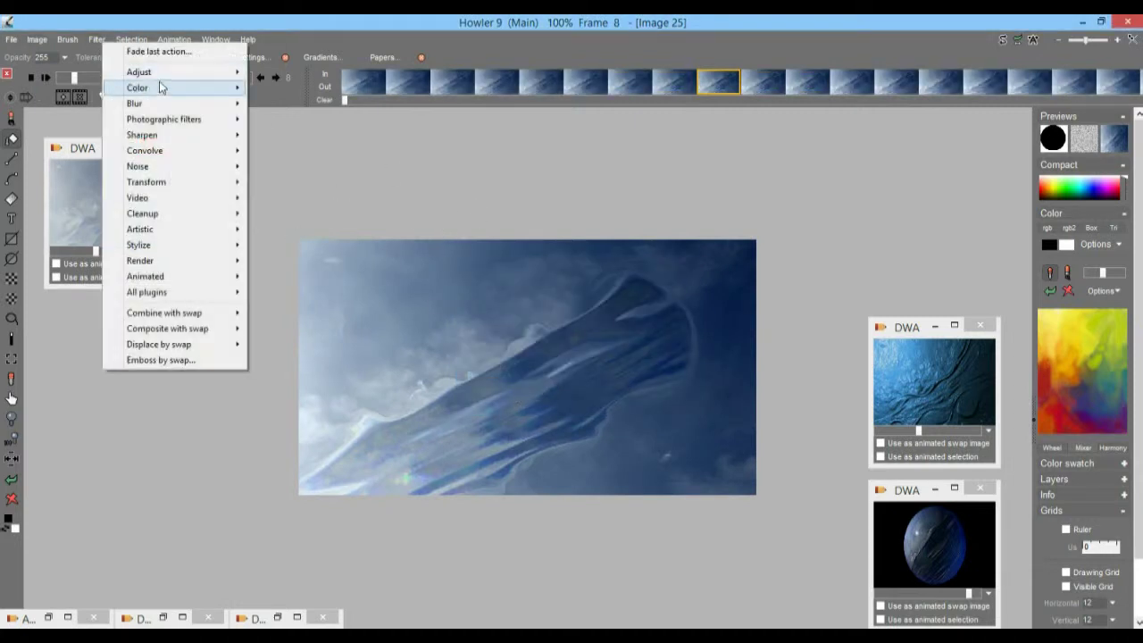
{"action": "mouse_move", "coordinate": [177, 72]}
{"action": "left_click", "coordinate": [293, 213]}
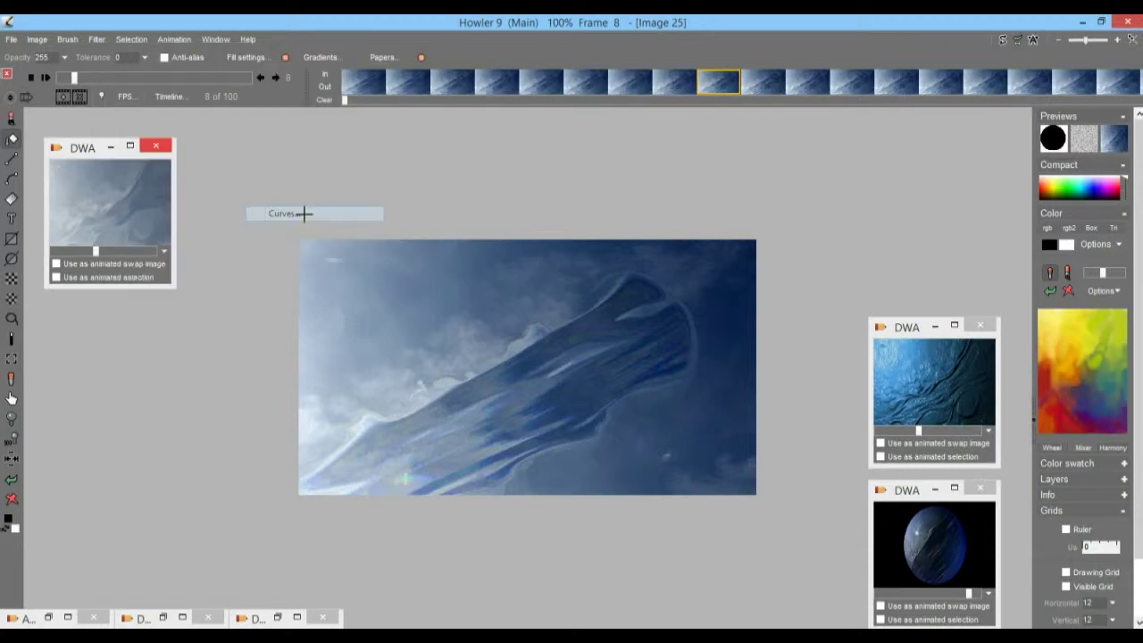
{"action": "left_click_drag", "start_coordinate": [556, 192], "coordinate": [157, 245]}
{"action": "mouse_move", "coordinate": [228, 306]}
{"action": "left_mouse_down"}
{"action": "mouse_move", "coordinate": [223, 281]}
{"action": "mouse_move", "coordinate": [192, 283]}
{"action": "mouse_move", "coordinate": [224, 287]}
{"action": "left_mouse_up"}
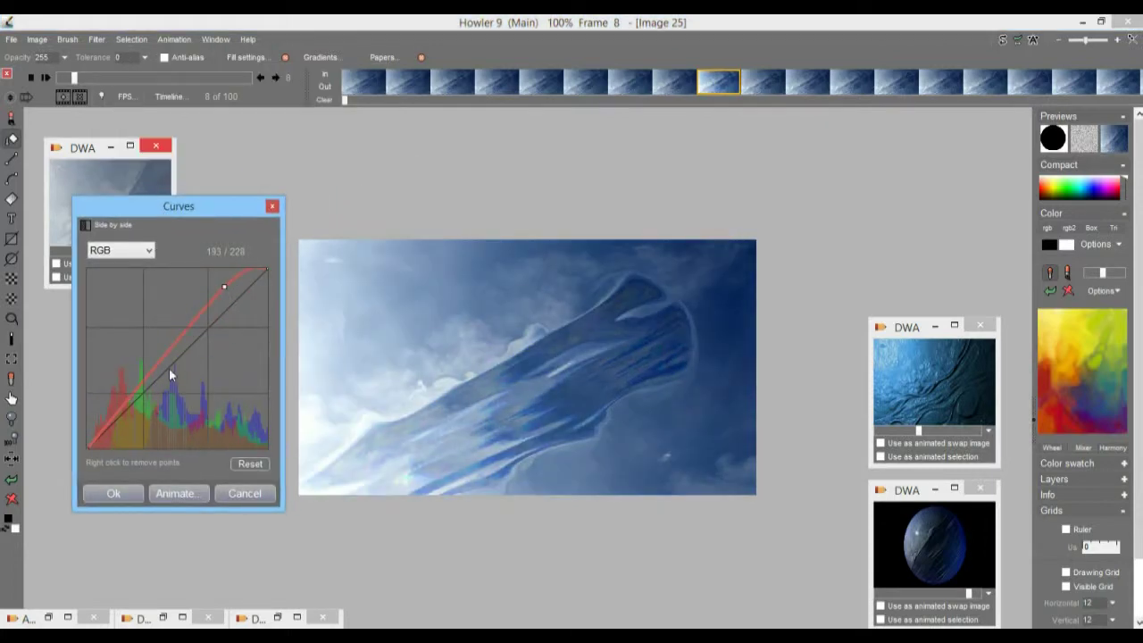
{"action": "left_click_drag", "start_coordinate": [133, 392], "coordinate": [179, 379]}
{"action": "left_click_drag", "start_coordinate": [192, 338], "coordinate": [227, 279]}
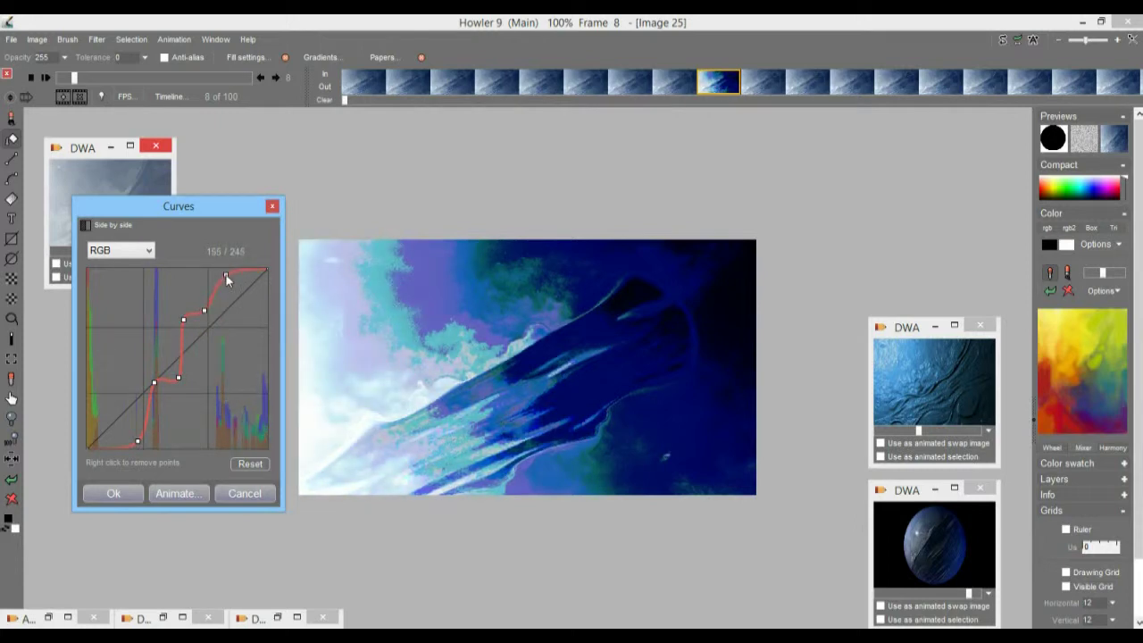
{"action": "left_click", "coordinate": [178, 493]}
{"action": "left_click", "coordinate": [513, 395]}
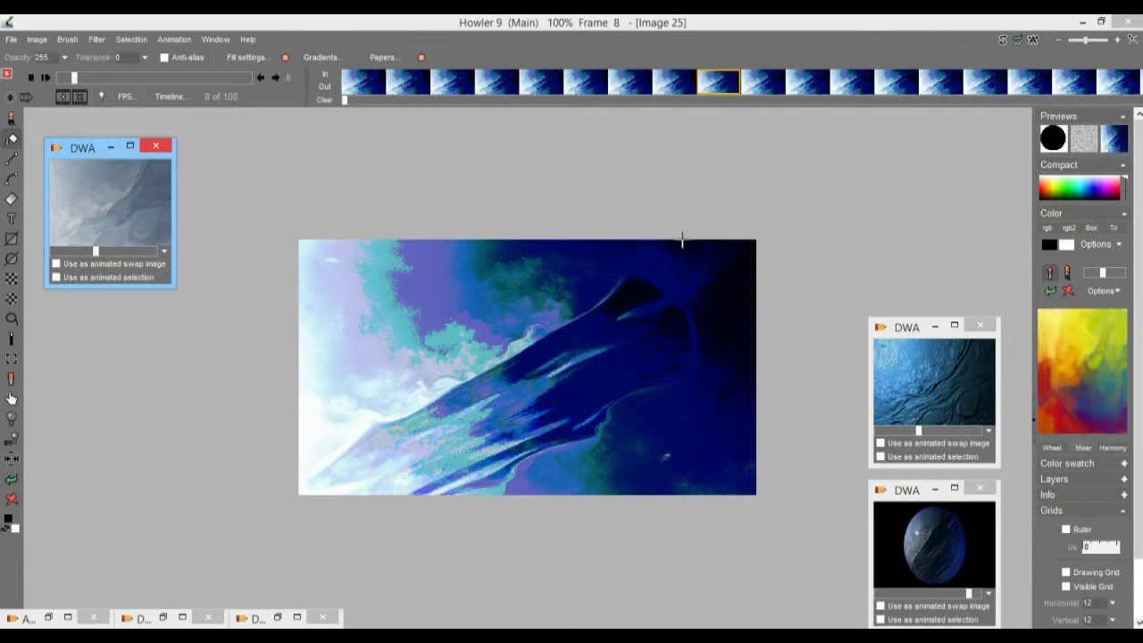
Step: Apply the animated Ghost filter with 11 frames to the whole animation in the timeline editor and scrub through it
{"action": "right_click", "coordinate": [428, 81]}
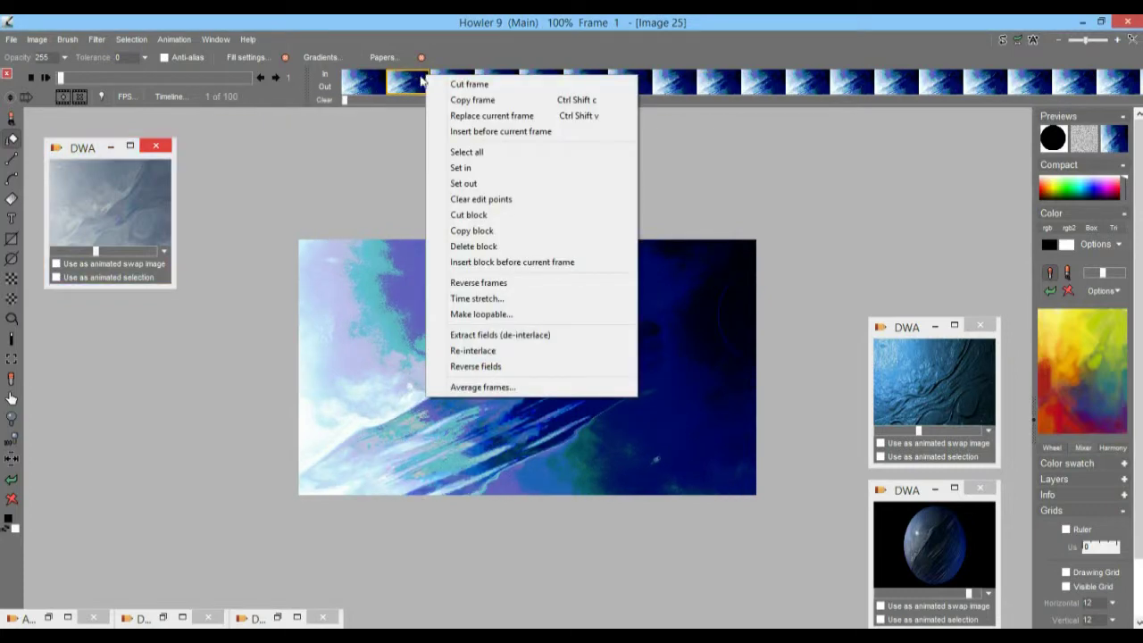
{"action": "left_click", "coordinate": [156, 95]}
{"action": "left_click", "coordinate": [156, 95]}
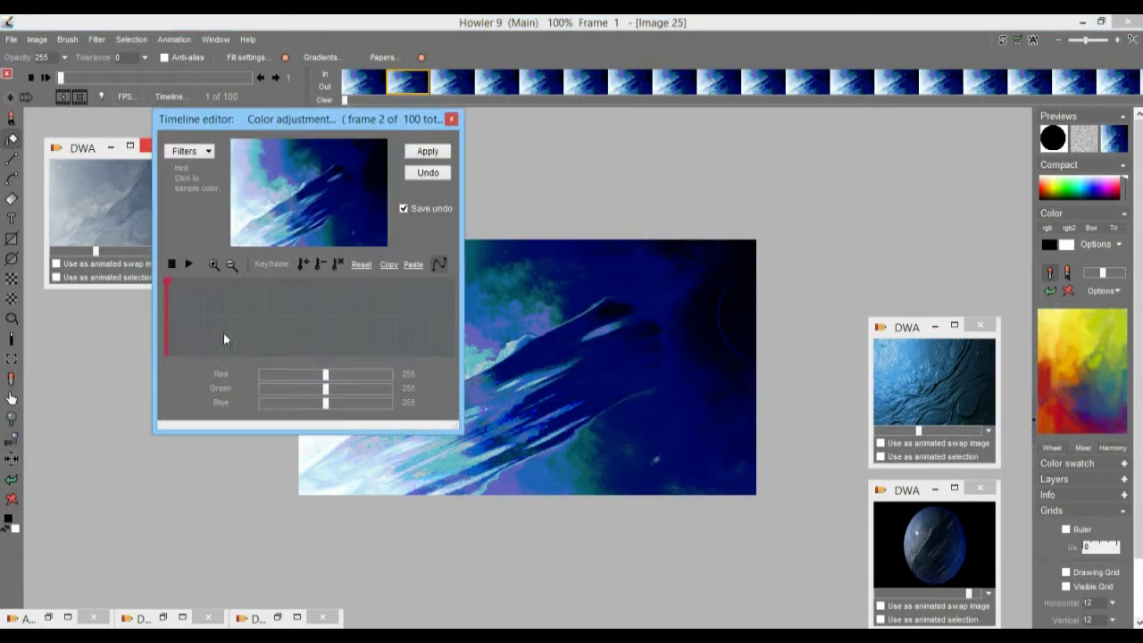
{"action": "left_click", "coordinate": [185, 150]}
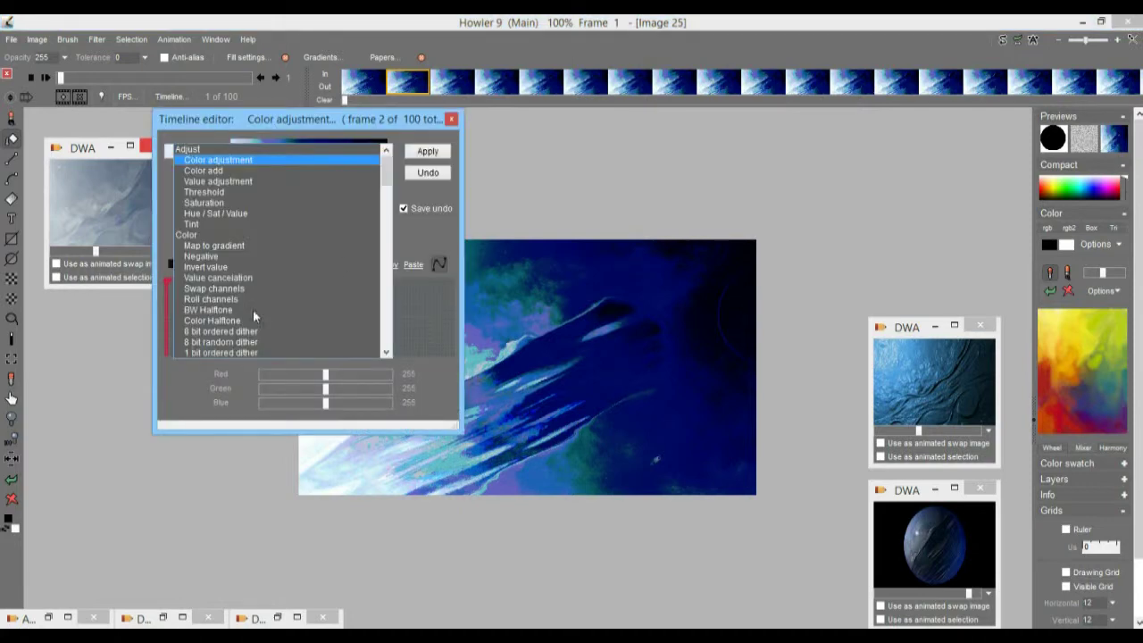
{"action": "left_click_drag", "start_coordinate": [384, 190], "coordinate": [387, 337]}
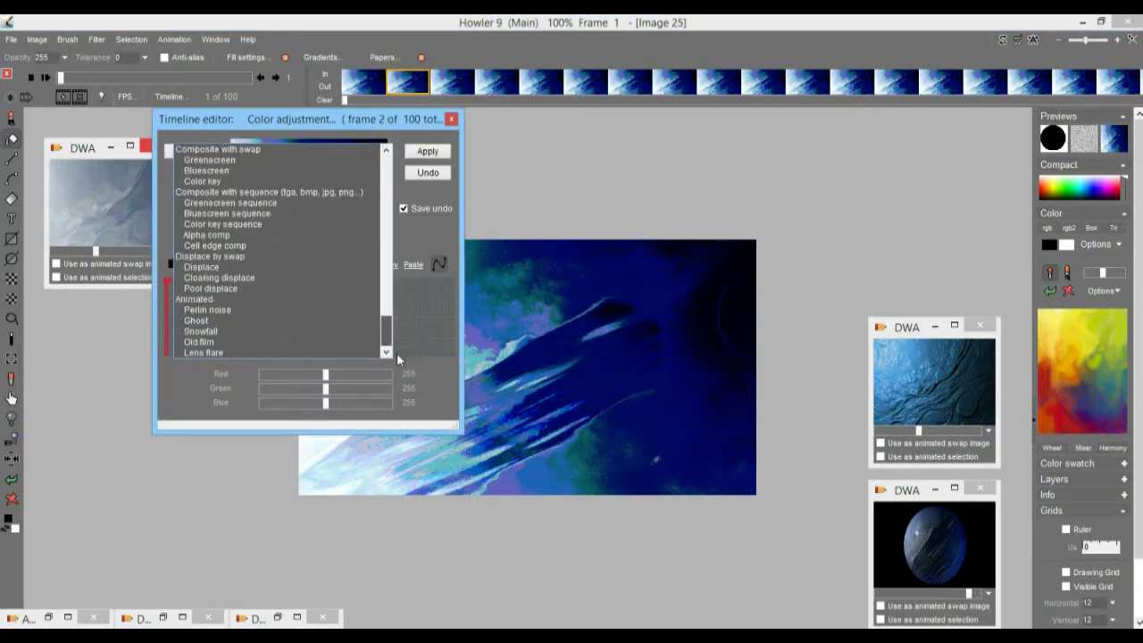
{"action": "left_click", "coordinate": [193, 330]}
{"action": "left_click_drag", "start_coordinate": [170, 321], "coordinate": [346, 374]}
{"action": "left_click_drag", "start_coordinate": [349, 321], "coordinate": [300, 319]}
{"action": "left_click", "coordinate": [427, 152]}
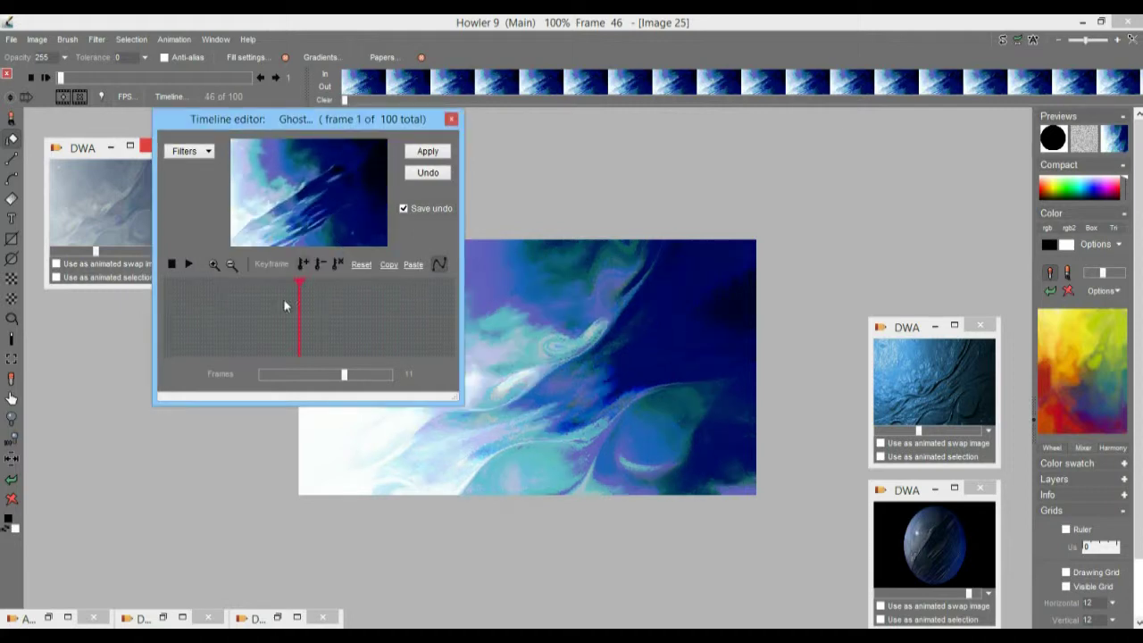
{"action": "left_click_drag", "start_coordinate": [284, 307], "coordinate": [382, 332]}
Step: Apply the photographic Light diffusion filter to all frames with radius 39 and level 255, and scrub through the animation
{"action": "left_click", "coordinate": [189, 150]}
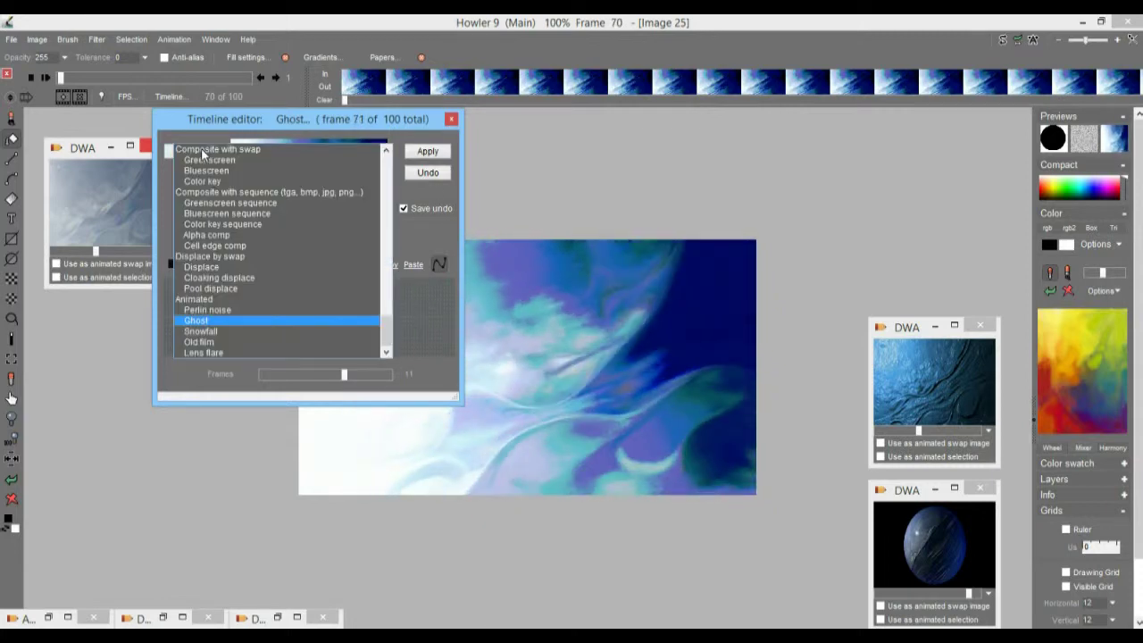
{"action": "left_click_drag", "start_coordinate": [389, 330], "coordinate": [399, 207]}
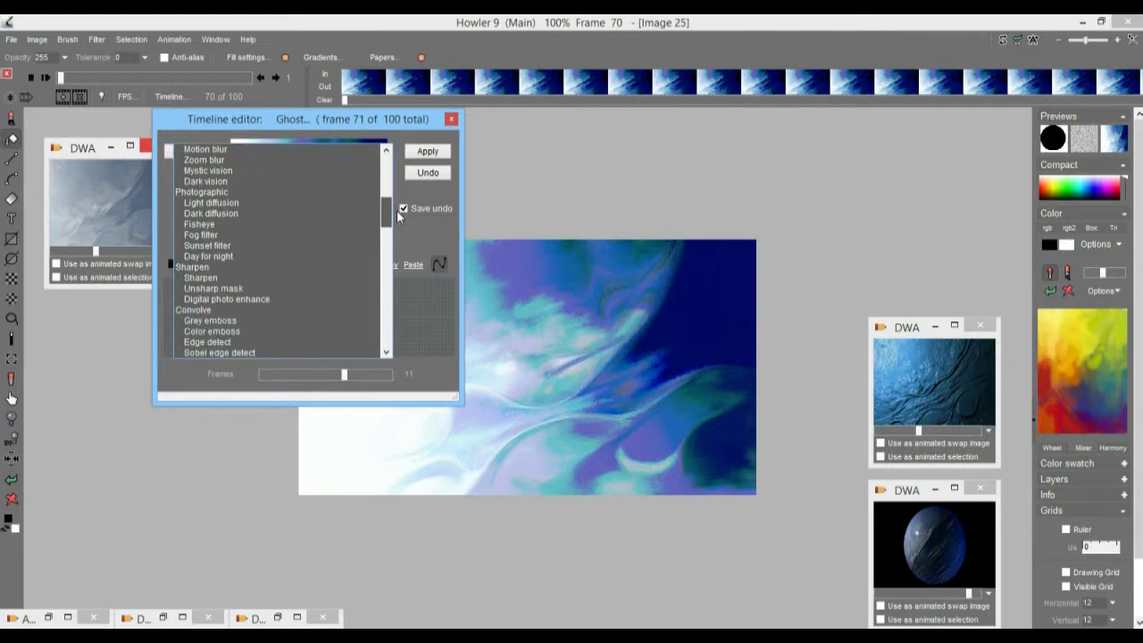
{"action": "left_click", "coordinate": [194, 201]}
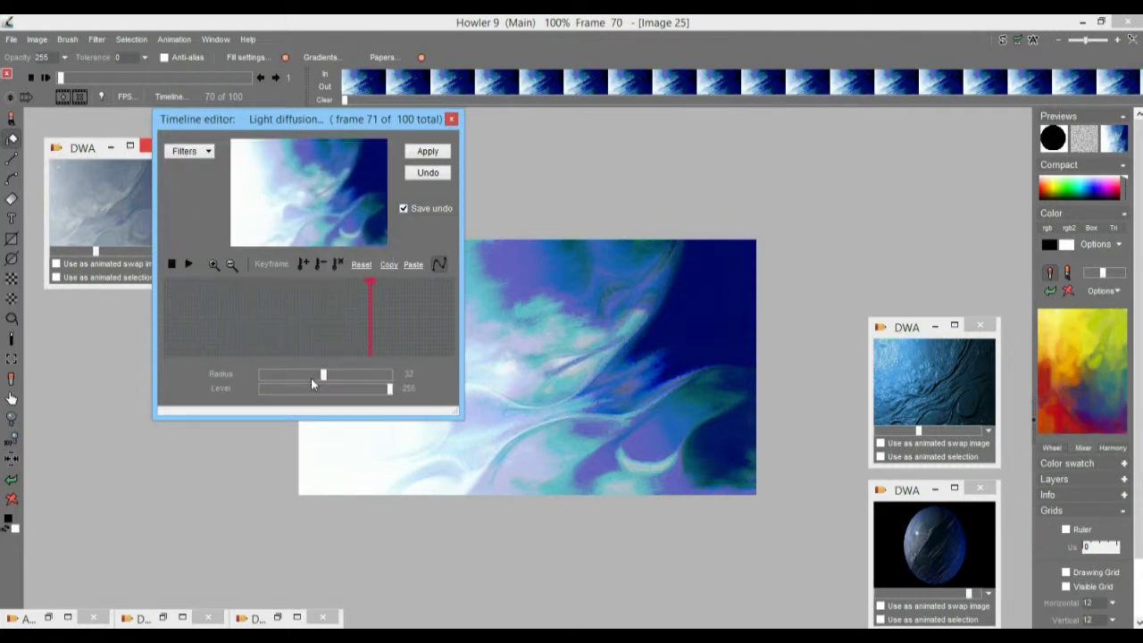
{"action": "left_click_drag", "start_coordinate": [320, 347], "coordinate": [312, 371]}
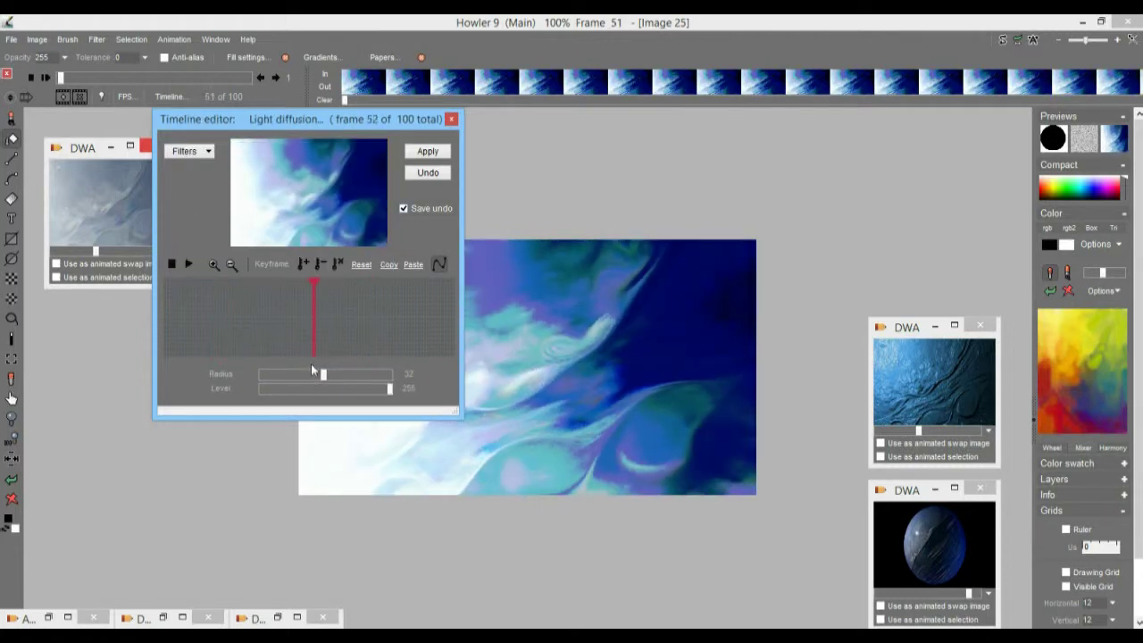
{"action": "left_click", "coordinate": [434, 152]}
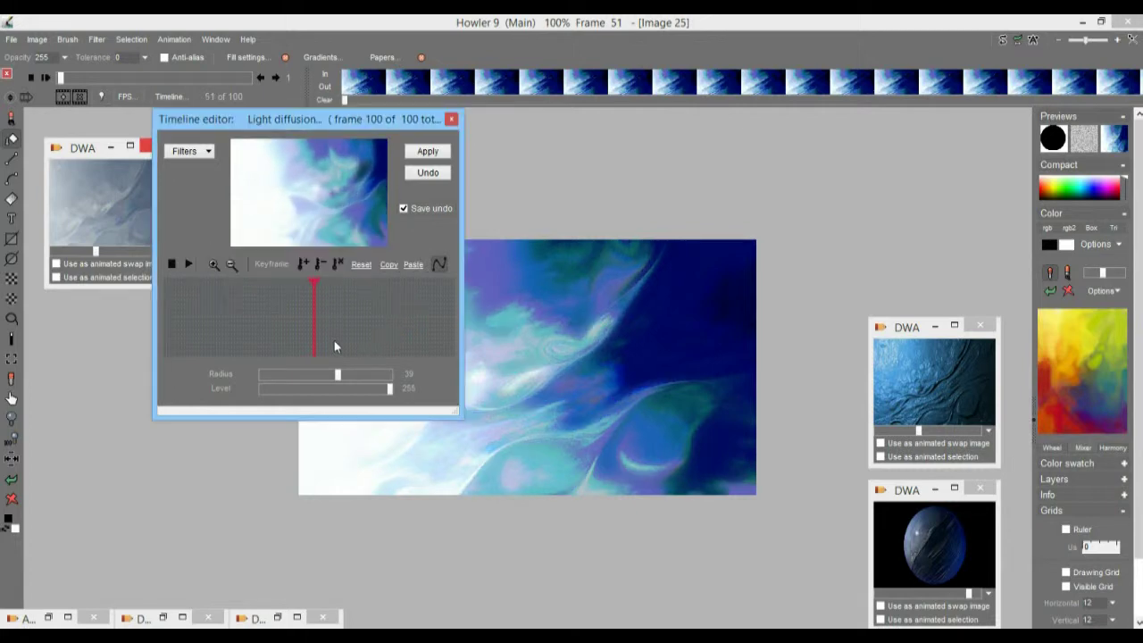
{"action": "left_click_drag", "start_coordinate": [224, 303], "coordinate": [264, 344]}
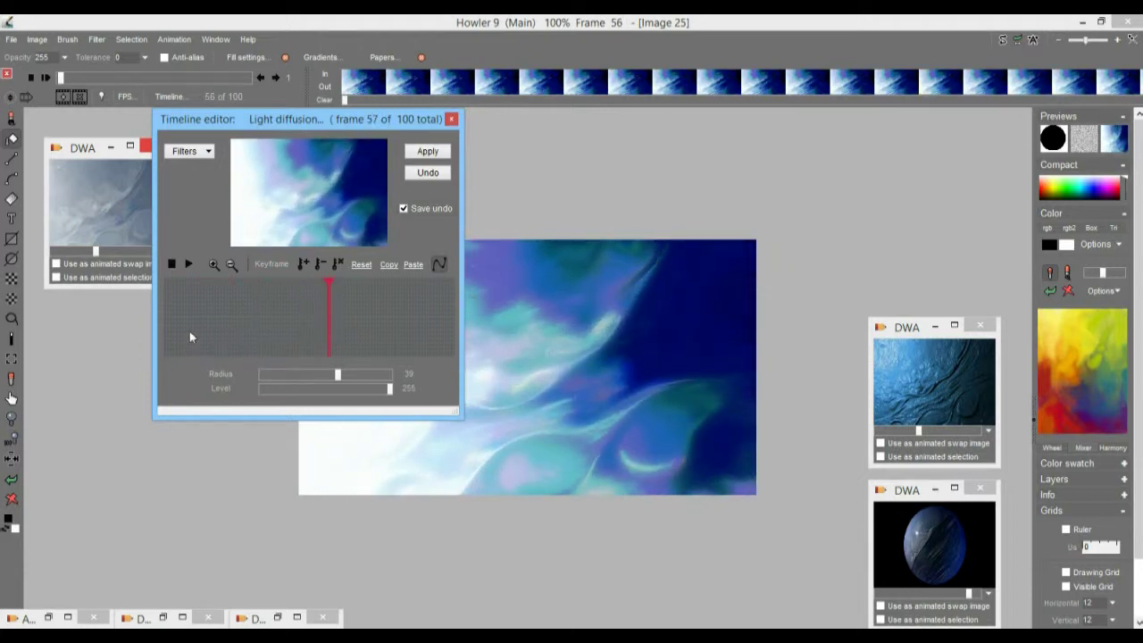
{"action": "left_click_drag", "start_coordinate": [189, 337], "coordinate": [275, 328]}
Step: Apply the Motion blur filter to all frames with angle 149 and length 11, previewing different lengths and angles first
{"action": "left_click", "coordinate": [188, 154]}
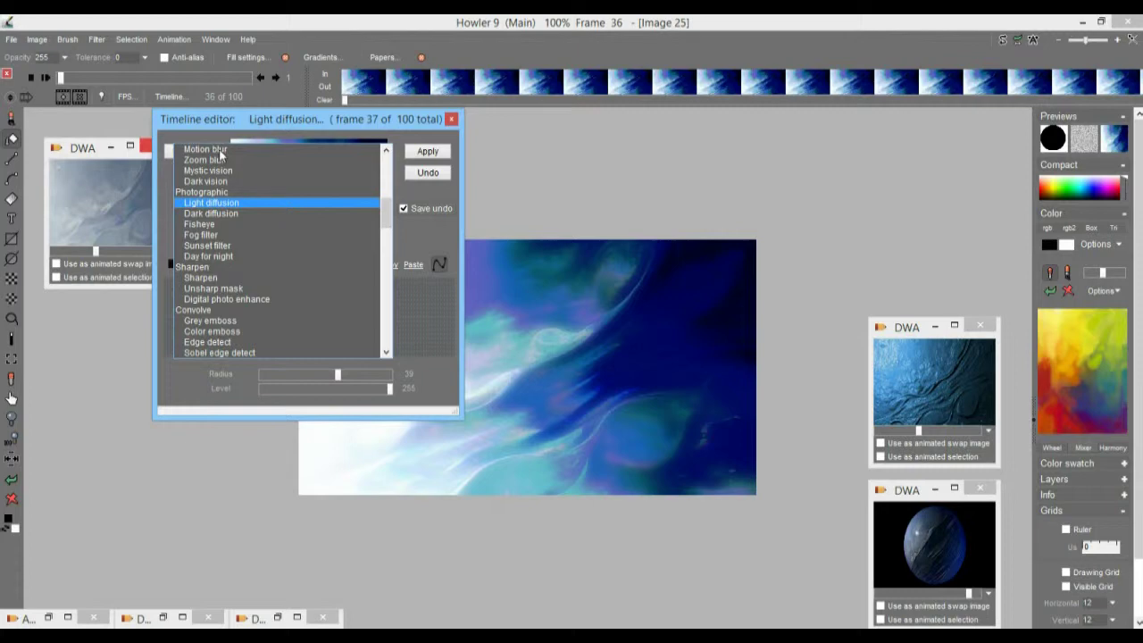
{"action": "scroll", "coordinate": [389, 198], "scroll_direction": "up", "scroll_amount": 3}
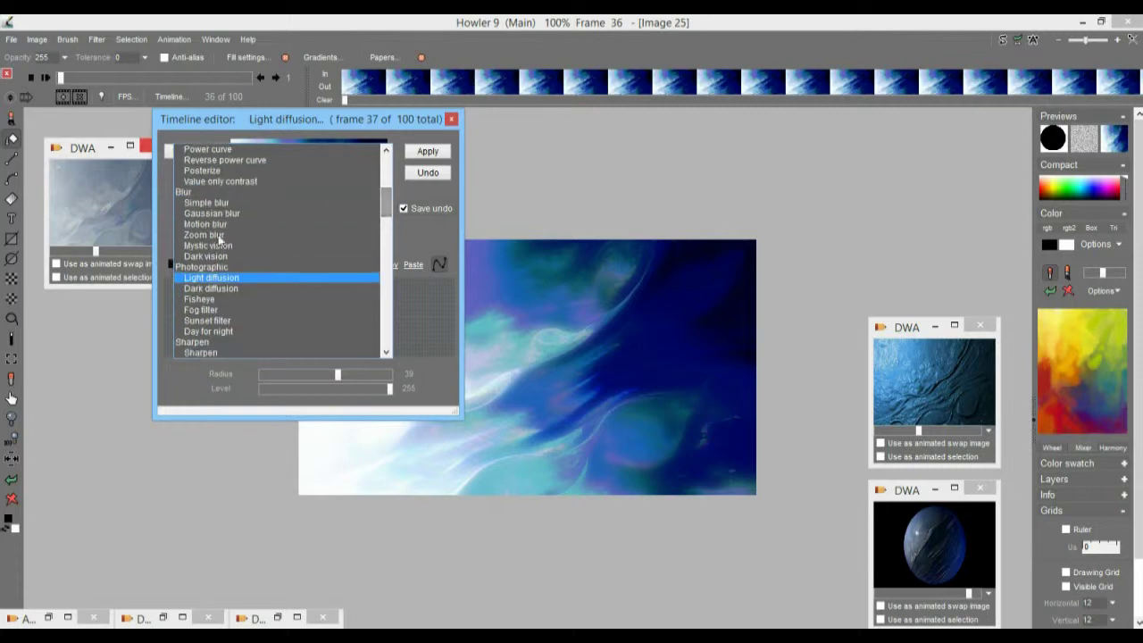
{"action": "left_click", "coordinate": [214, 224]}
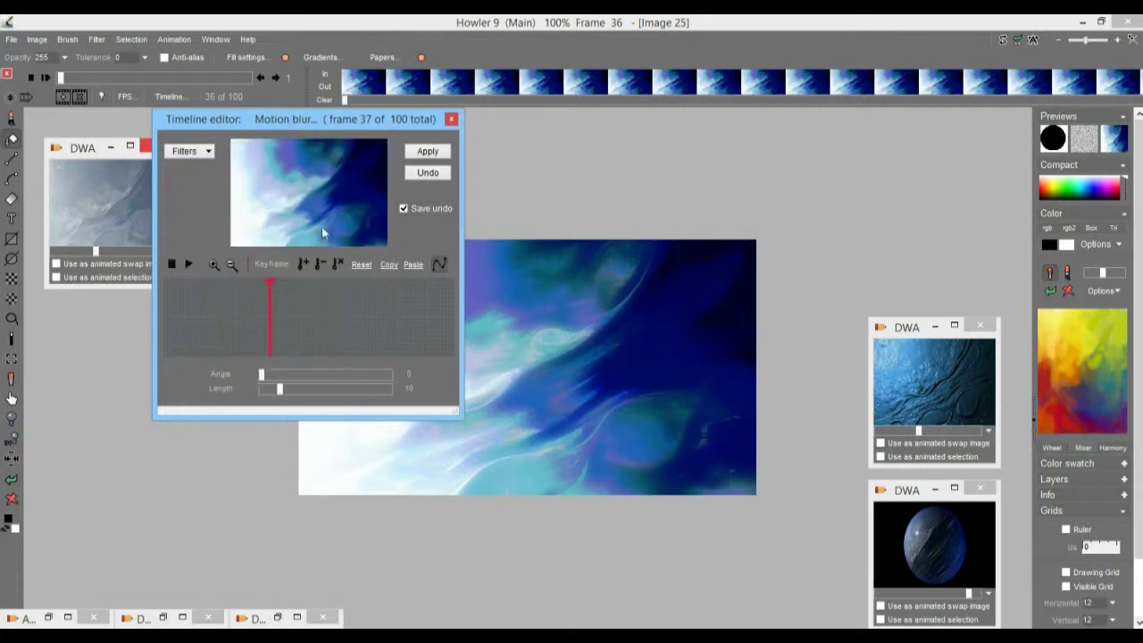
{"action": "left_click_drag", "start_coordinate": [294, 390], "coordinate": [393, 388]}
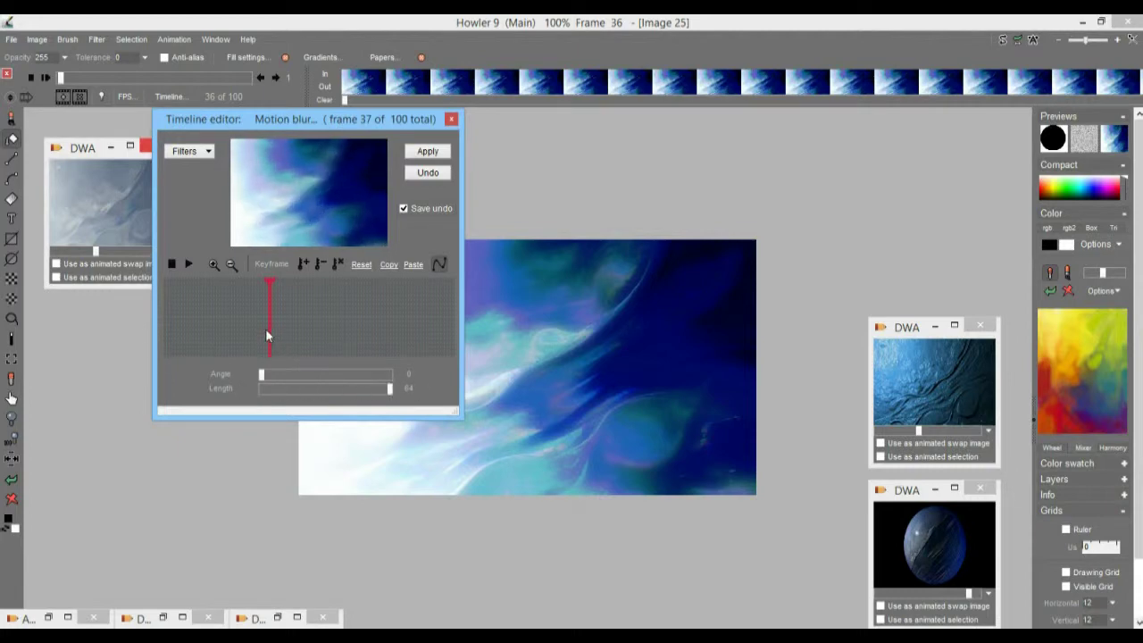
{"action": "left_click_drag", "start_coordinate": [267, 379], "coordinate": [321, 379]}
{"action": "left_click_drag", "start_coordinate": [257, 303], "coordinate": [219, 326]}
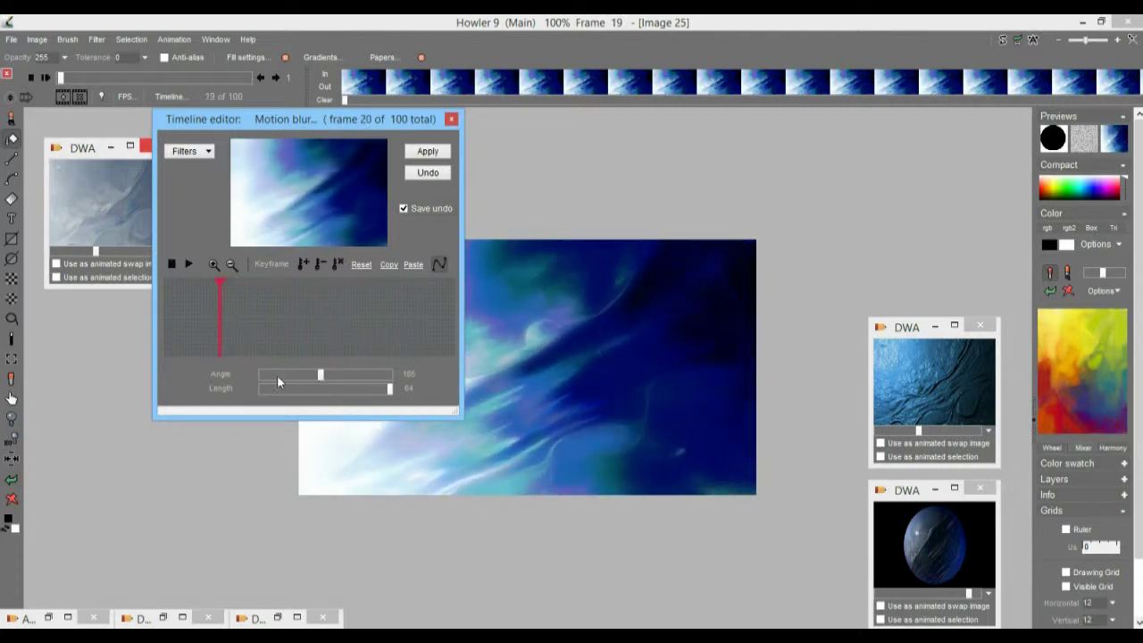
{"action": "mouse_move", "coordinate": [320, 375]}
{"action": "left_mouse_down"}
{"action": "mouse_move", "coordinate": [298, 377]}
{"action": "mouse_move", "coordinate": [316, 385]}
{"action": "left_mouse_up"}
{"action": "left_click_drag", "start_coordinate": [216, 310], "coordinate": [299, 340]}
{"action": "left_click_drag", "start_coordinate": [389, 389], "coordinate": [282, 389]}
{"action": "left_click_drag", "start_coordinate": [224, 342], "coordinate": [299, 313]}
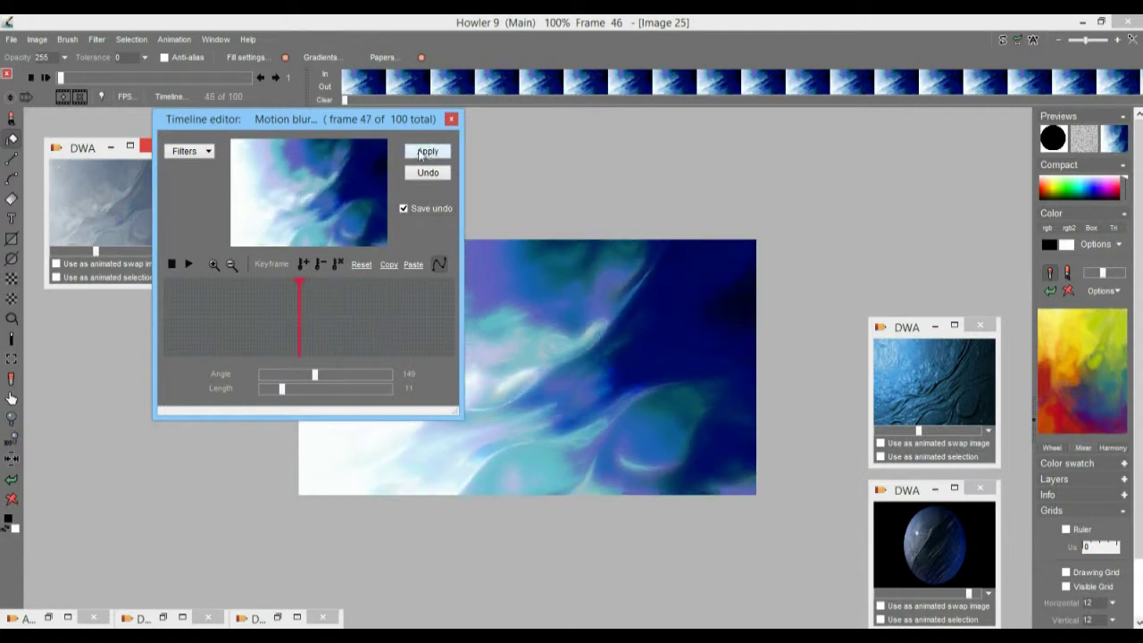
{"action": "left_click", "coordinate": [426, 152]}
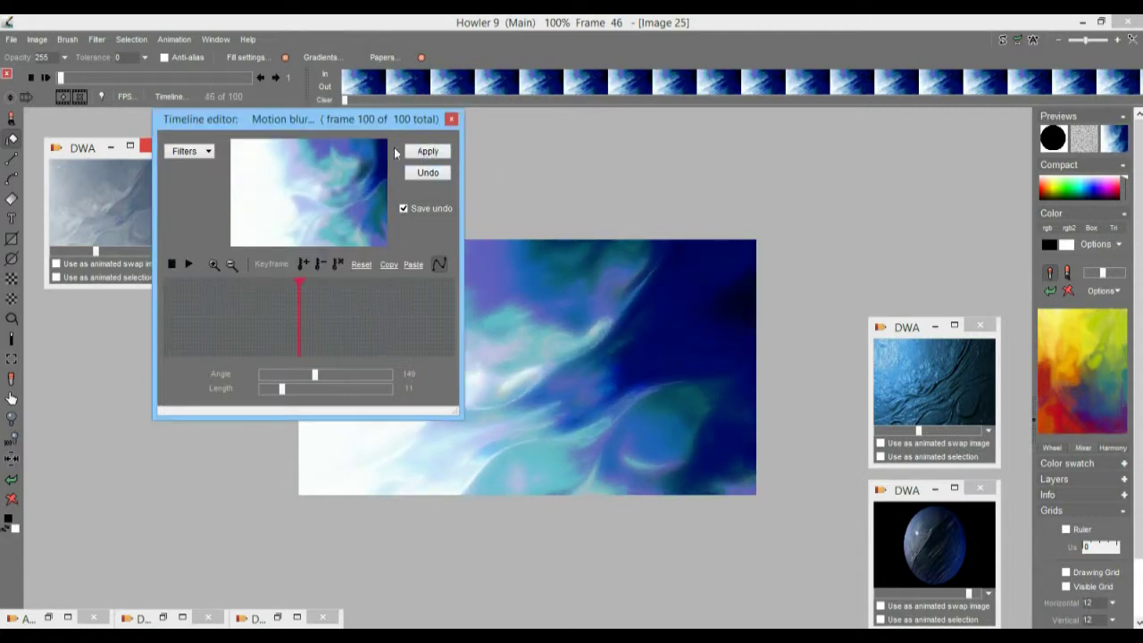
Step: Scrub through the motion-blurred animation to frame 66 and close the timeline editor
{"action": "left_click_drag", "start_coordinate": [231, 323], "coordinate": [180, 341]}
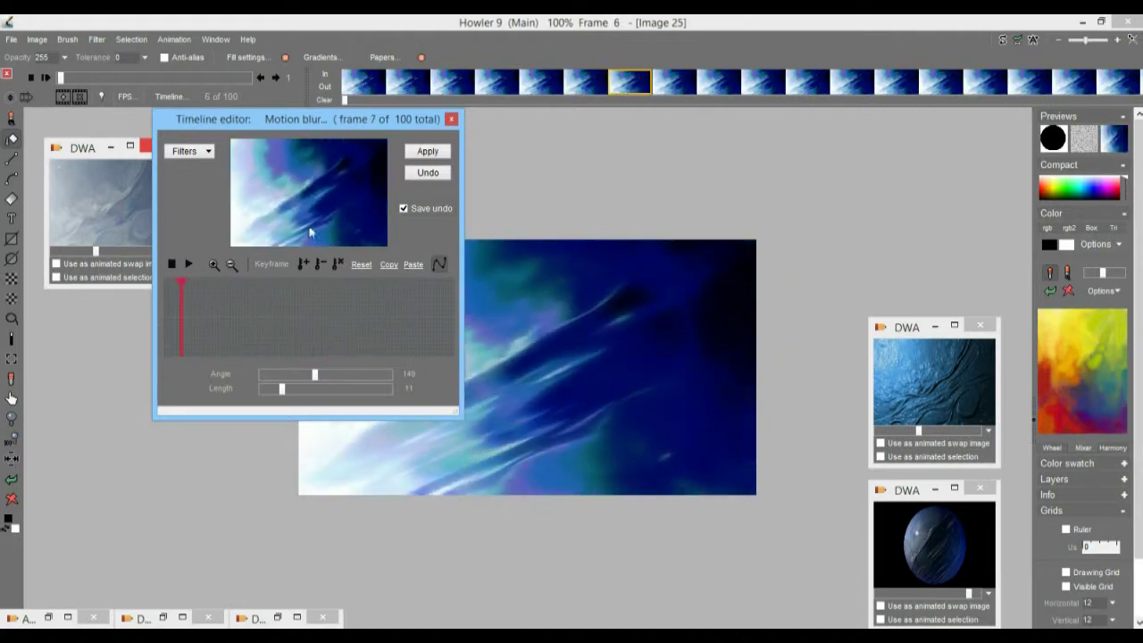
{"action": "left_click_drag", "start_coordinate": [271, 321], "coordinate": [364, 317]}
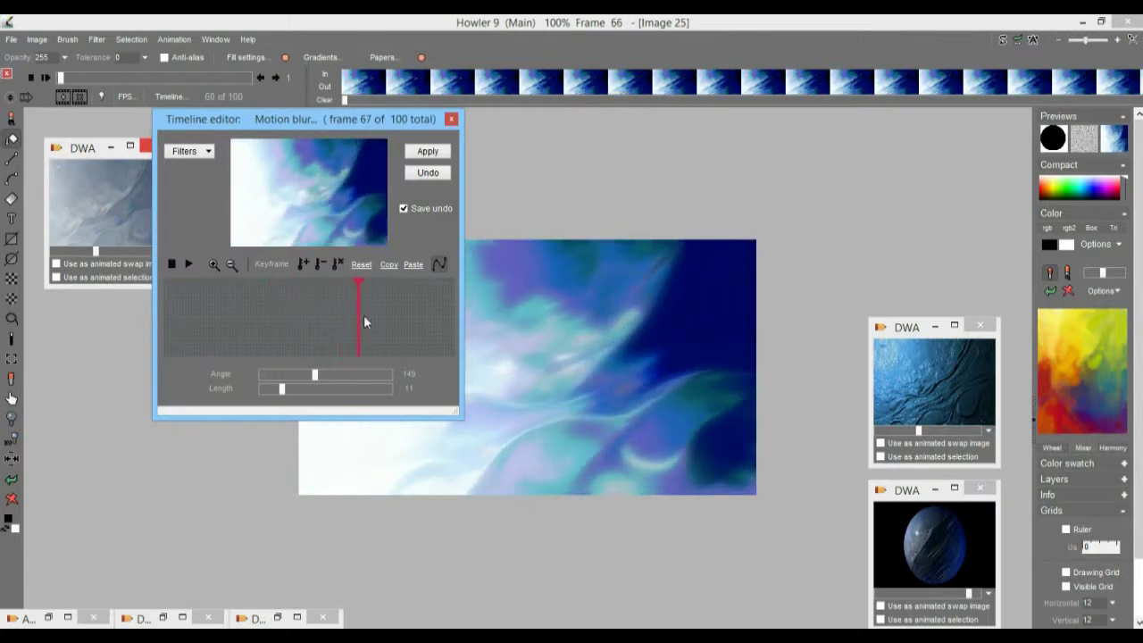
{"action": "left_click", "coordinate": [452, 121]}
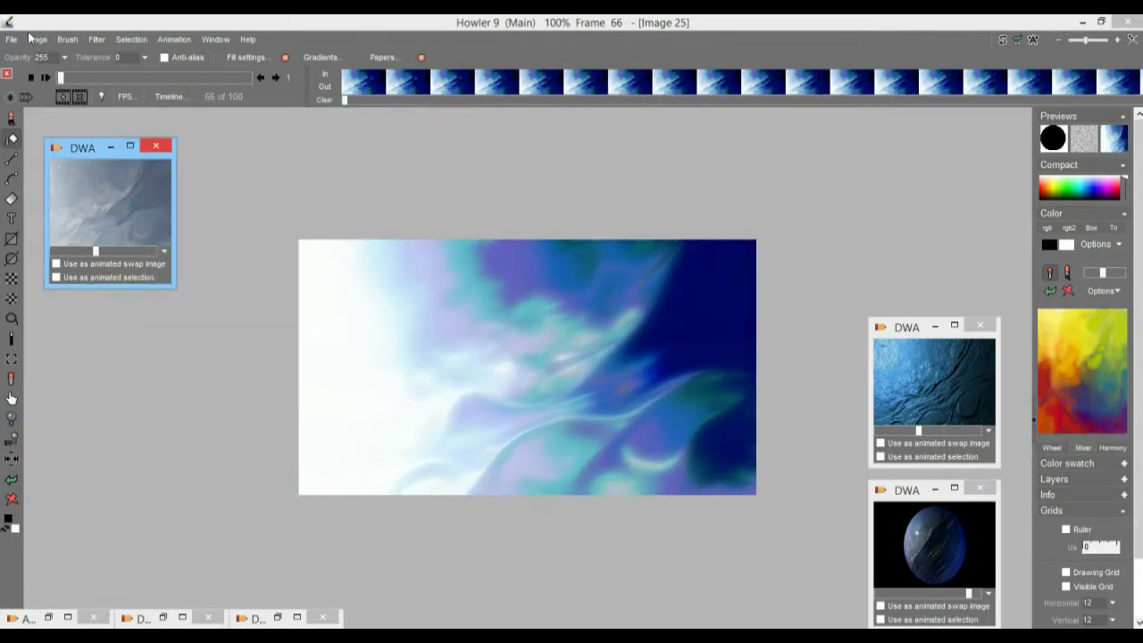
Step: Store the motion-blurred animation to disc and place its thumbnail window above the stored blue relit version
{"action": "left_click", "coordinate": [97, 40]}
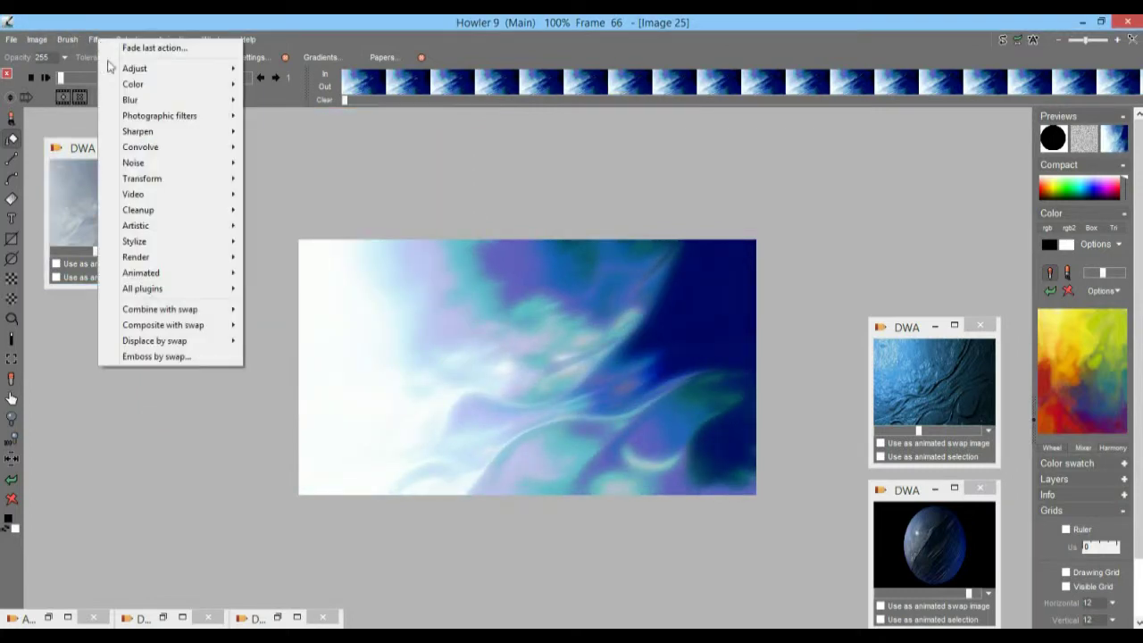
{"action": "mouse_move", "coordinate": [189, 116]}
{"action": "left_click", "coordinate": [170, 39]}
{"action": "mouse_move", "coordinate": [222, 96]}
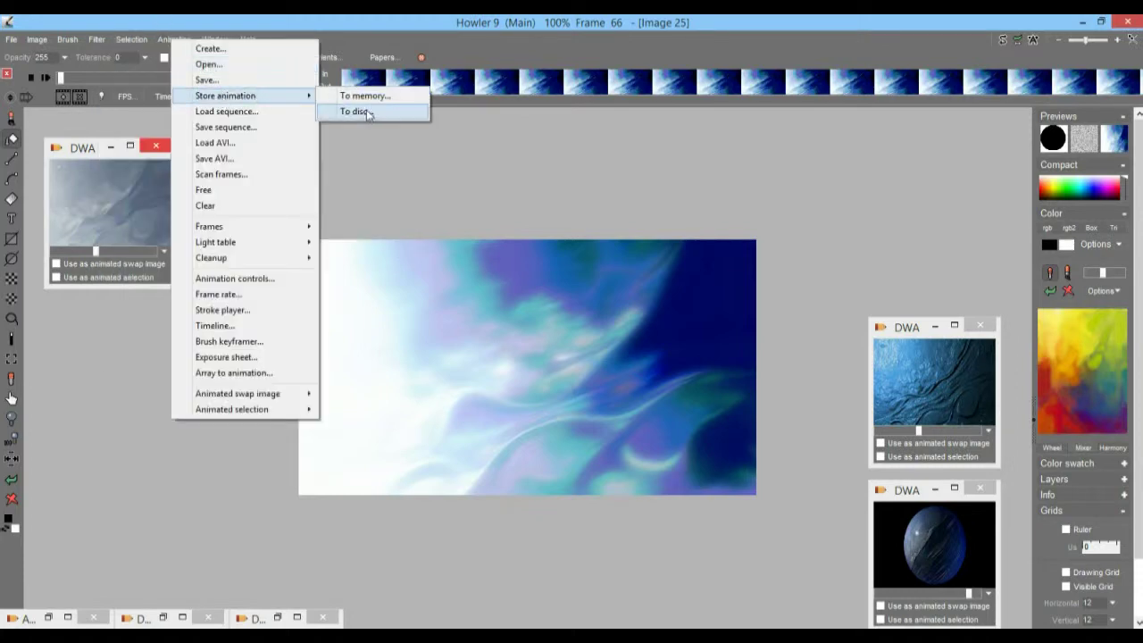
{"action": "left_click", "coordinate": [352, 109]}
{"action": "left_click_drag", "start_coordinate": [97, 118], "coordinate": [865, 146]}
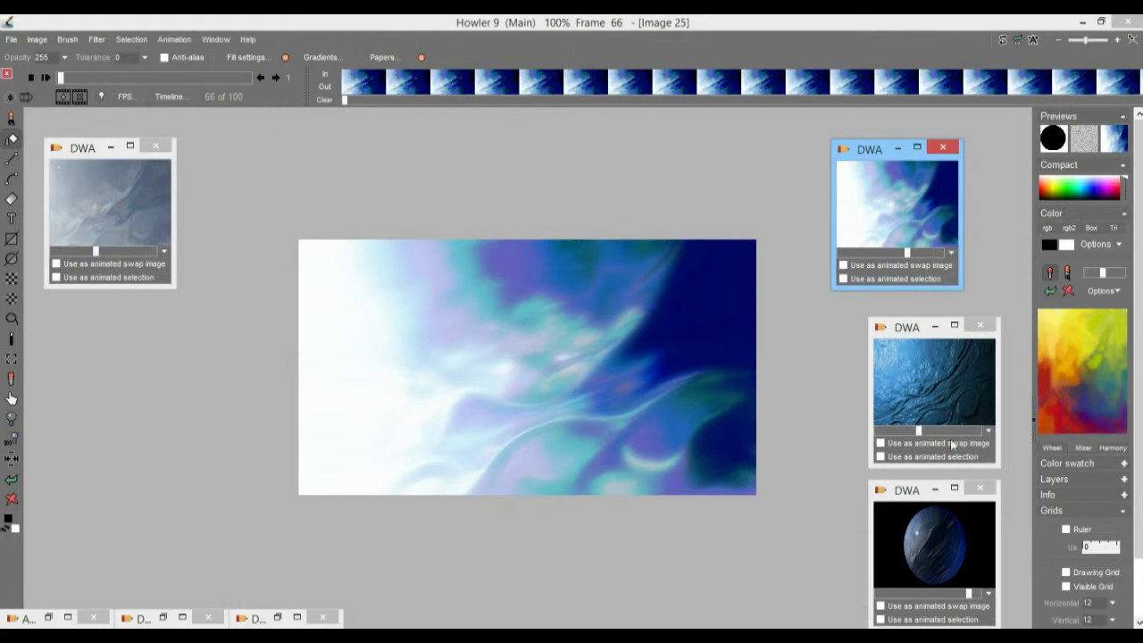
Step: Try clearing the swap image to white and briefly playing the main animation with swap mixing on
{"action": "left_click", "coordinate": [1000, 39]}
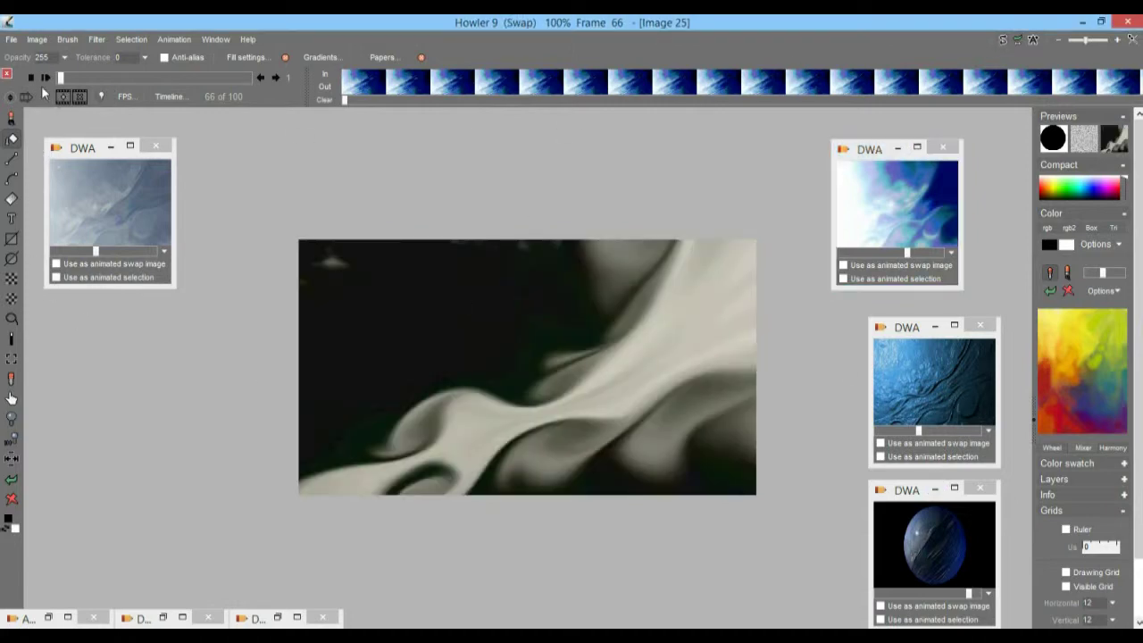
{"action": "left_click", "coordinate": [12, 501]}
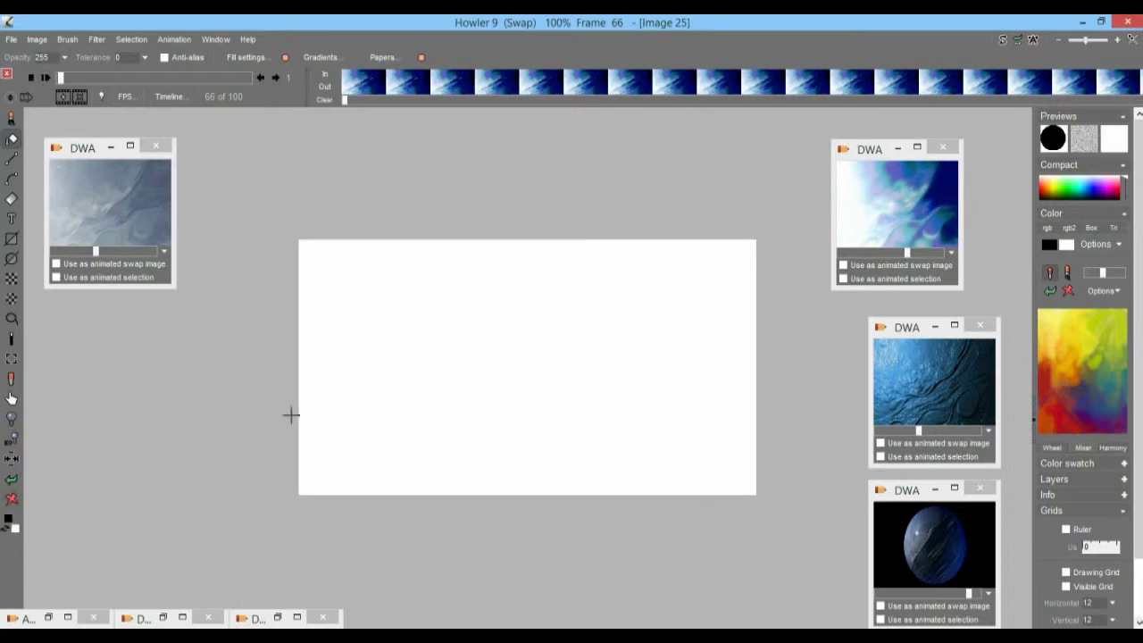
{"action": "left_click", "coordinate": [1001, 40]}
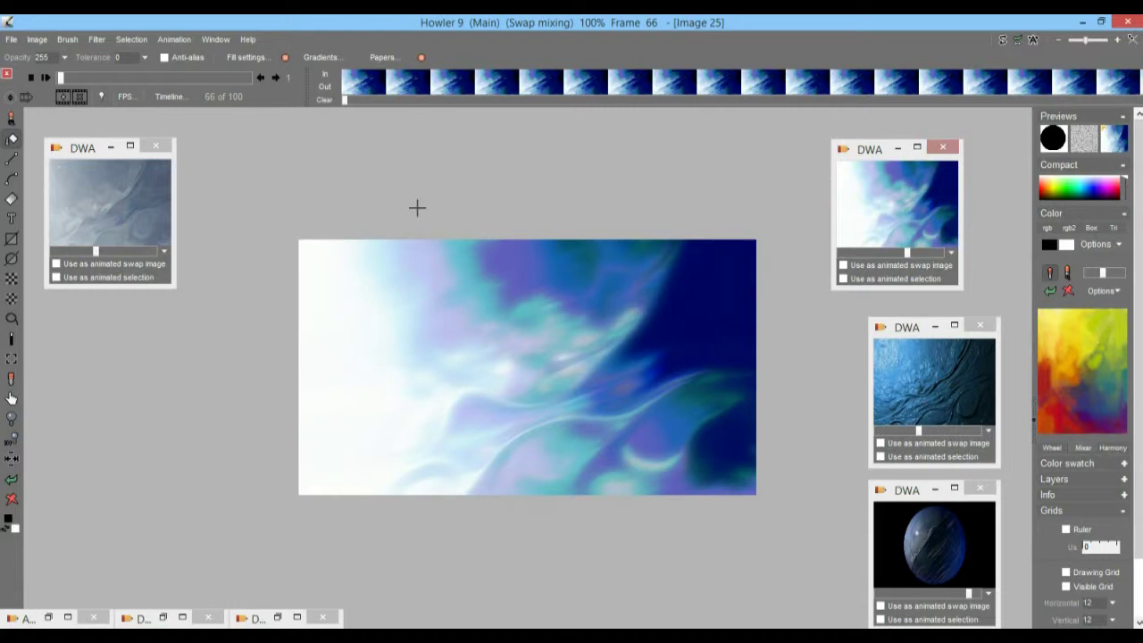
{"action": "left_click", "coordinate": [45, 76]}
{"action": "left_click", "coordinate": [31, 77]}
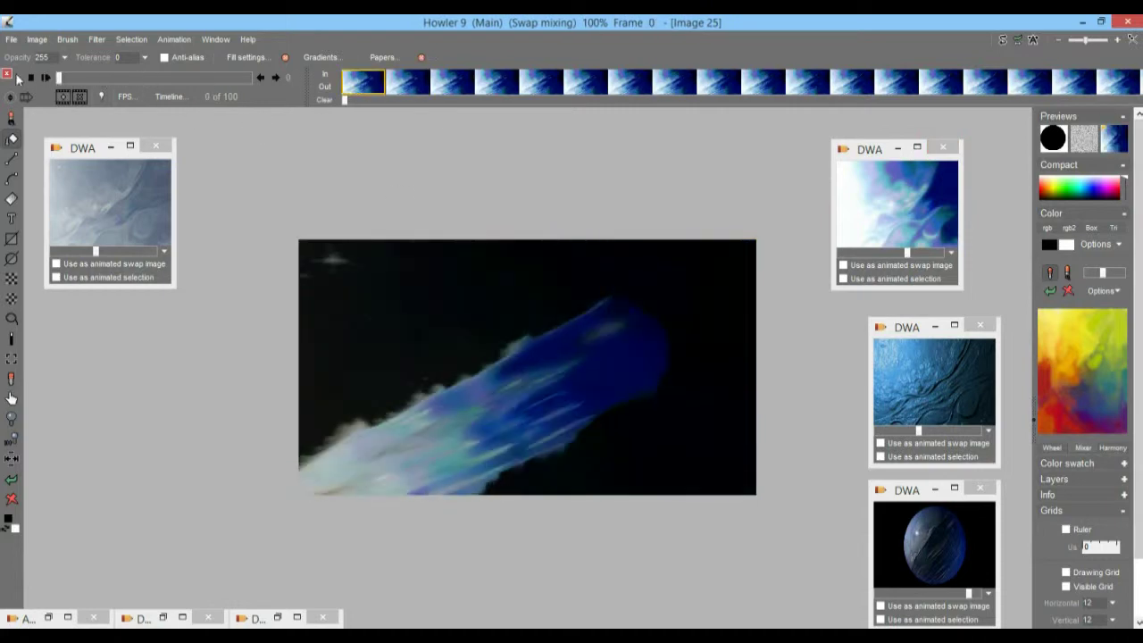
Step: Restore and close the stored Alpha window and the minimized pale cloud animation
{"action": "left_click", "coordinate": [46, 617]}
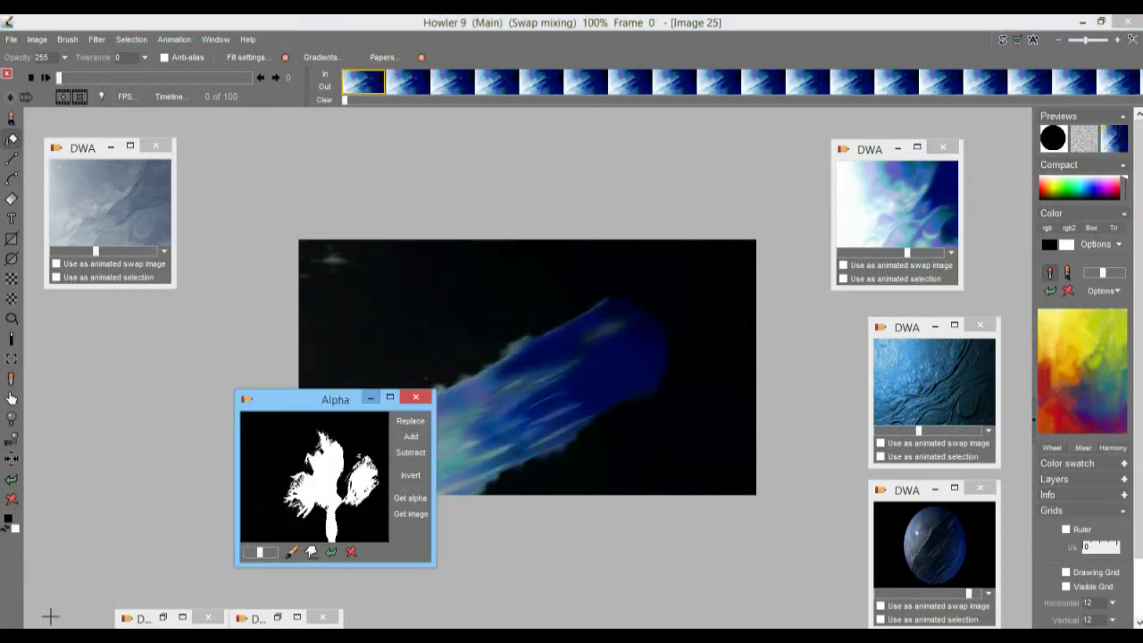
{"action": "left_click", "coordinate": [415, 398]}
{"action": "left_click", "coordinate": [163, 617]}
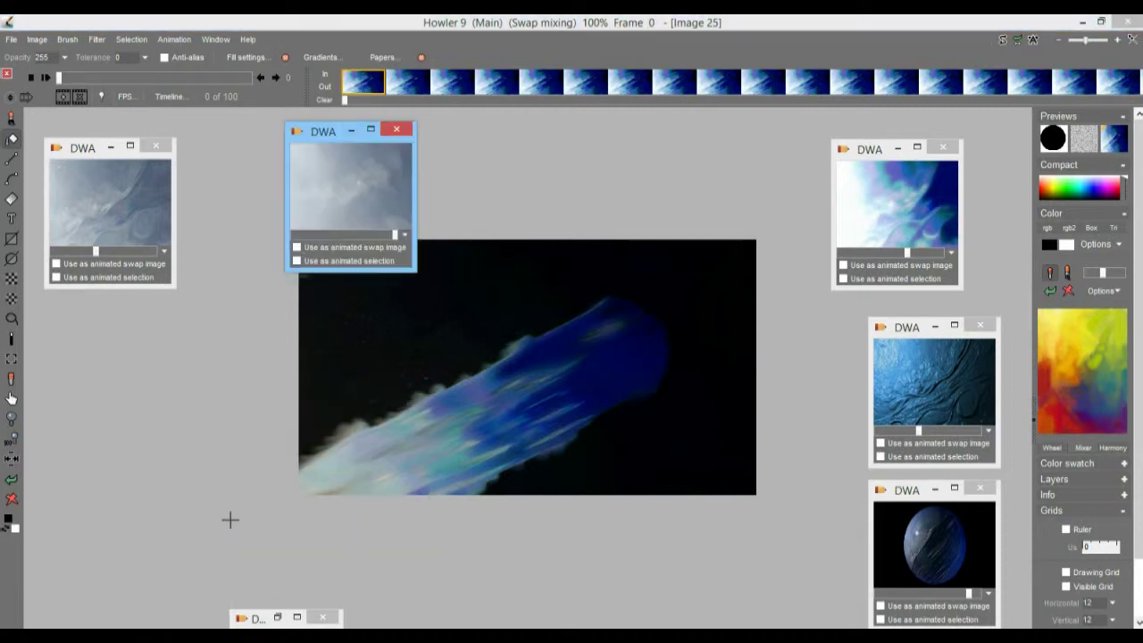
{"action": "left_click", "coordinate": [406, 132]}
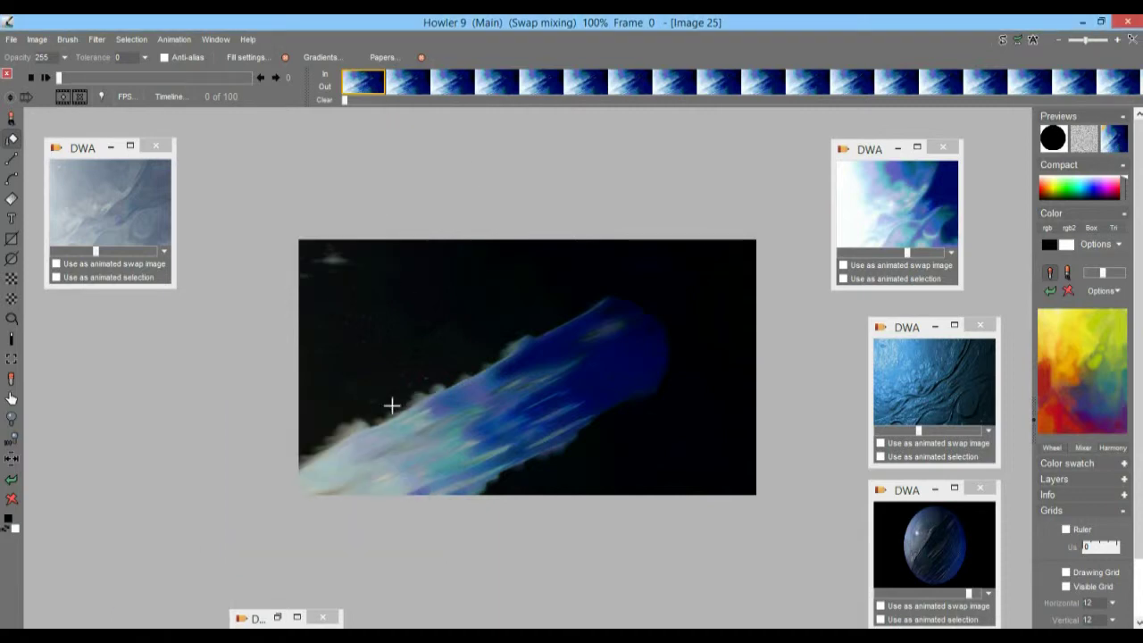
Step: Stop using the stored black-and-white streak animation as the animated swap image and minimize its window
{"action": "left_click", "coordinate": [296, 617]}
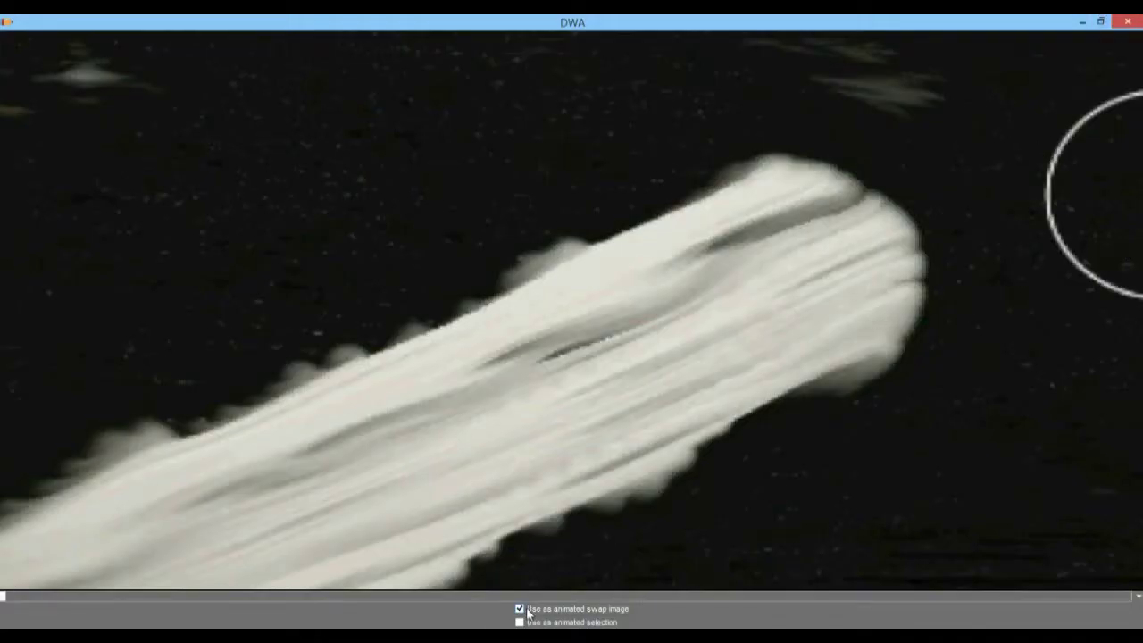
{"action": "left_click", "coordinate": [1100, 22]}
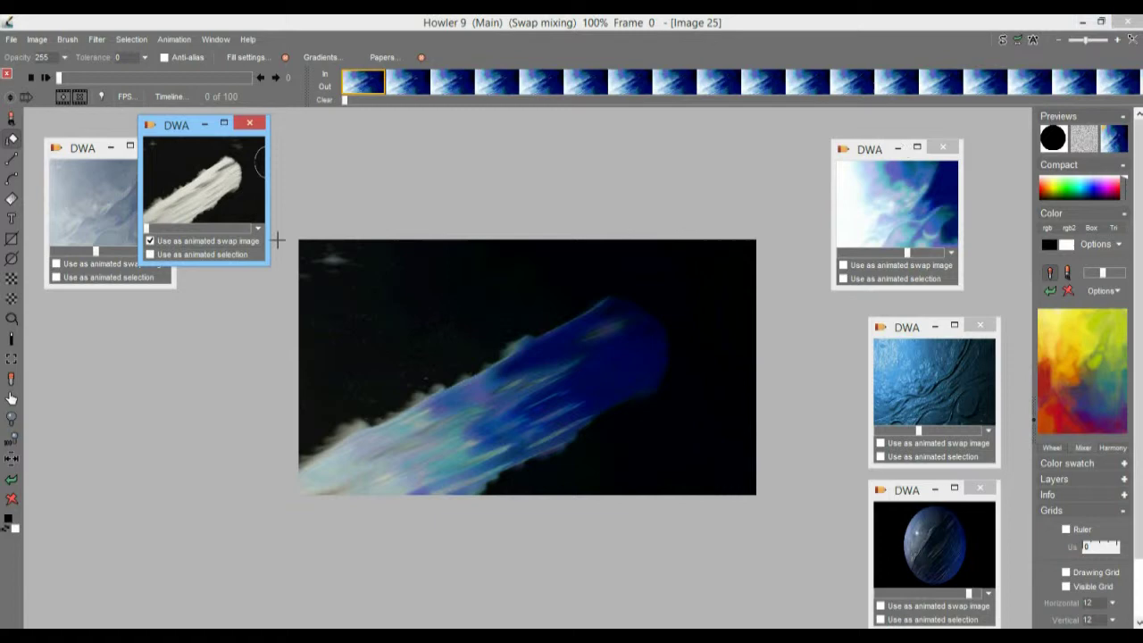
{"action": "left_click_drag", "start_coordinate": [175, 129], "coordinate": [216, 179]}
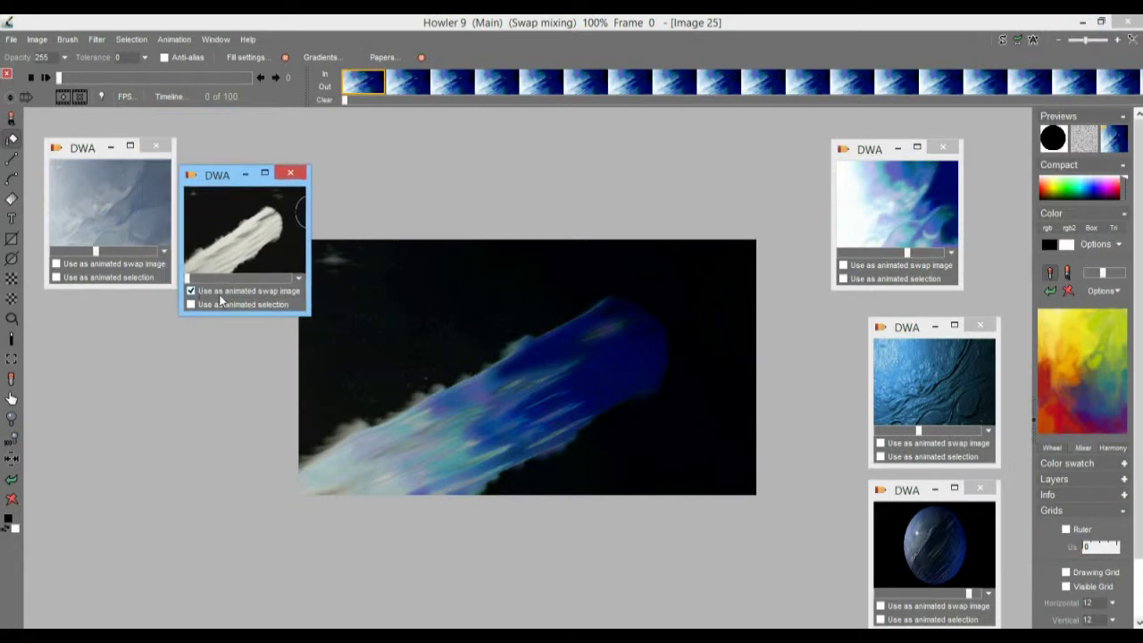
{"action": "left_click", "coordinate": [290, 174]}
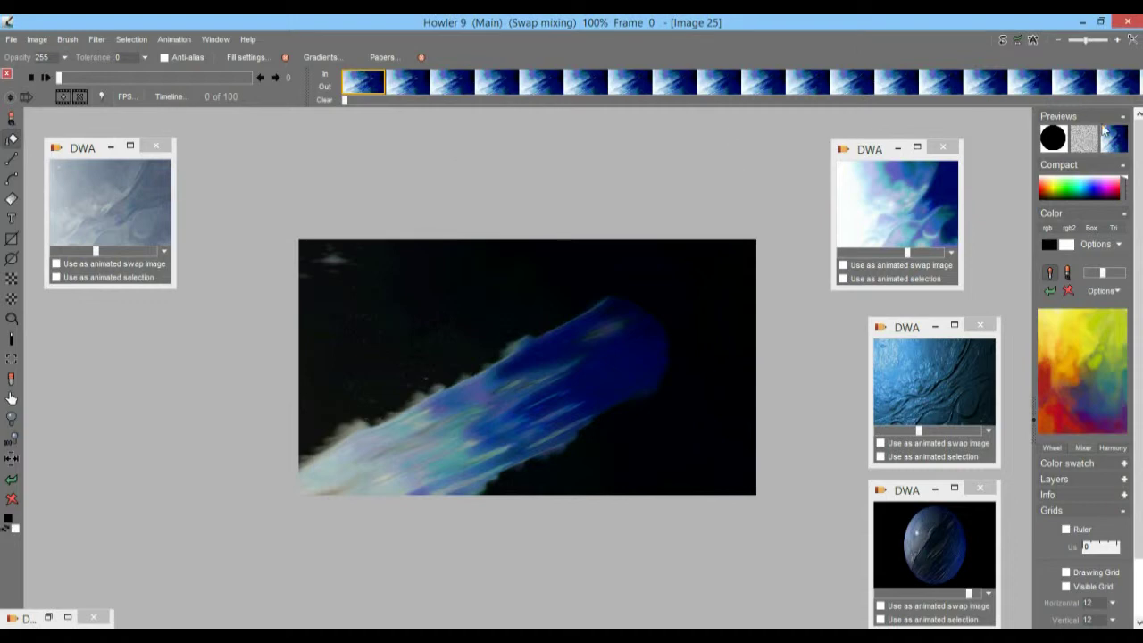
Step: Turn off swap mixing, clear the swap image to white, and return to the main image
{"action": "left_click", "coordinate": [1004, 41]}
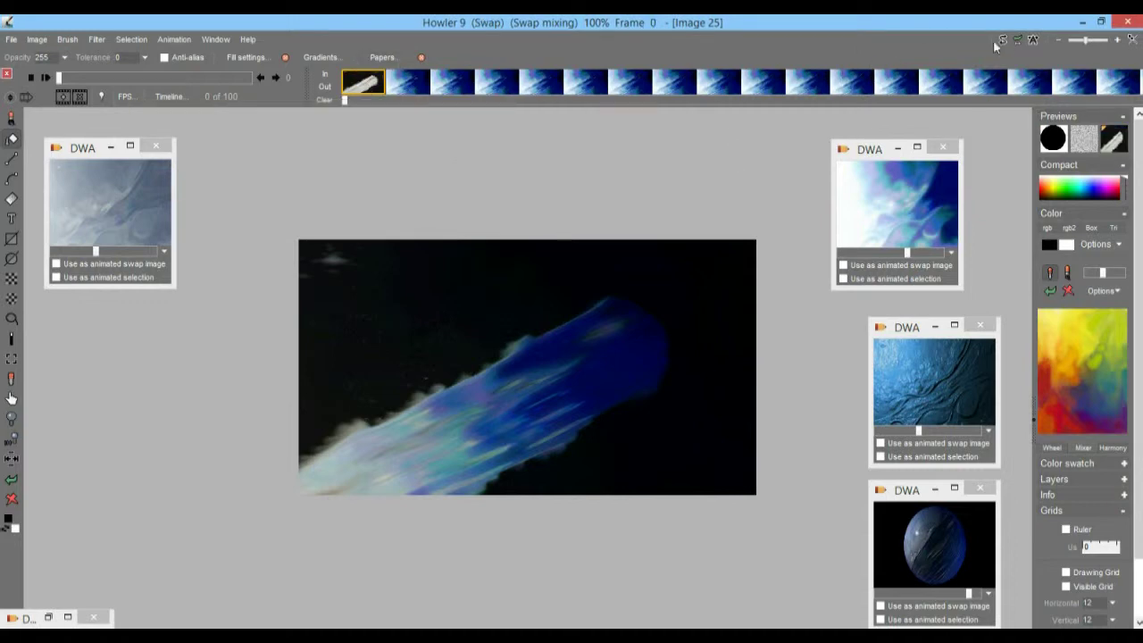
{"action": "left_click", "coordinate": [1002, 41]}
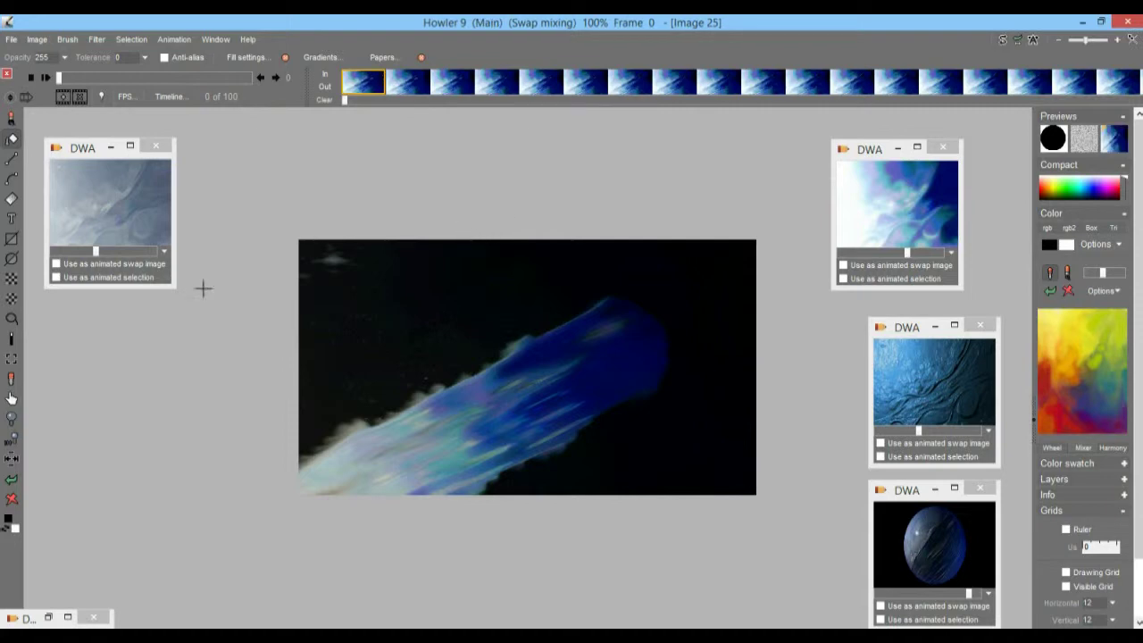
{"action": "left_click", "coordinate": [1115, 143]}
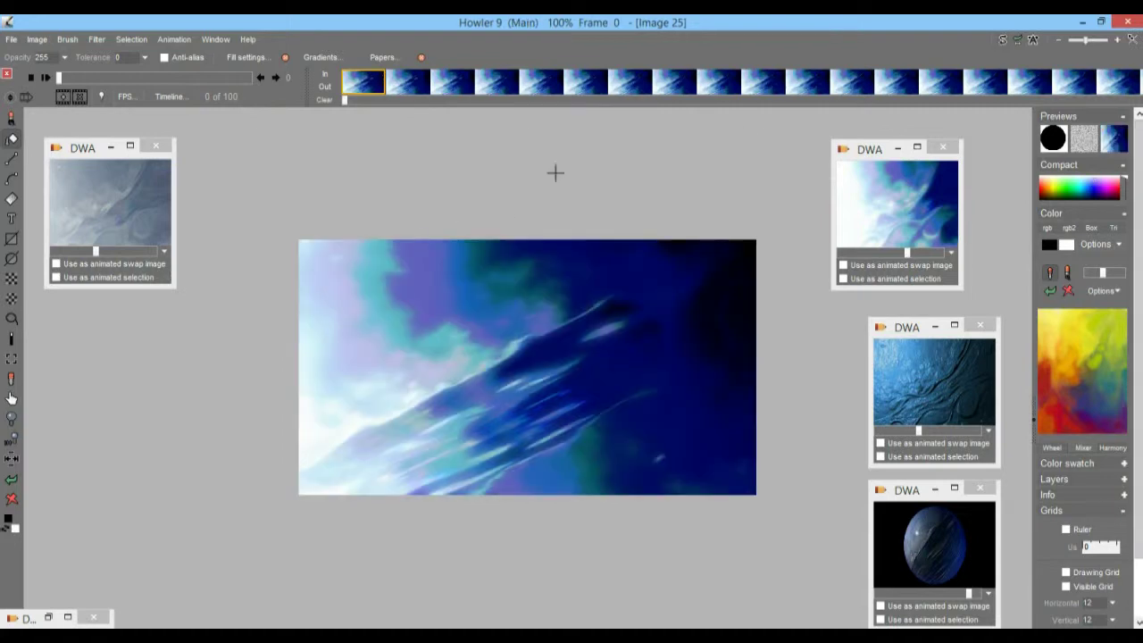
{"action": "left_click", "coordinate": [1003, 41]}
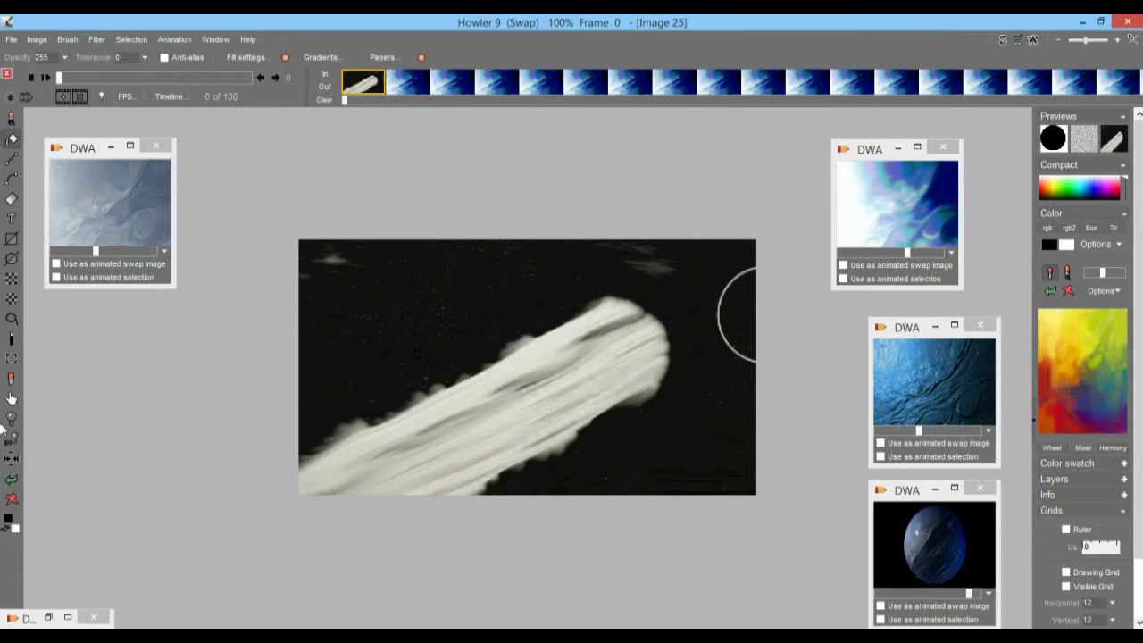
{"action": "left_click", "coordinate": [12, 500]}
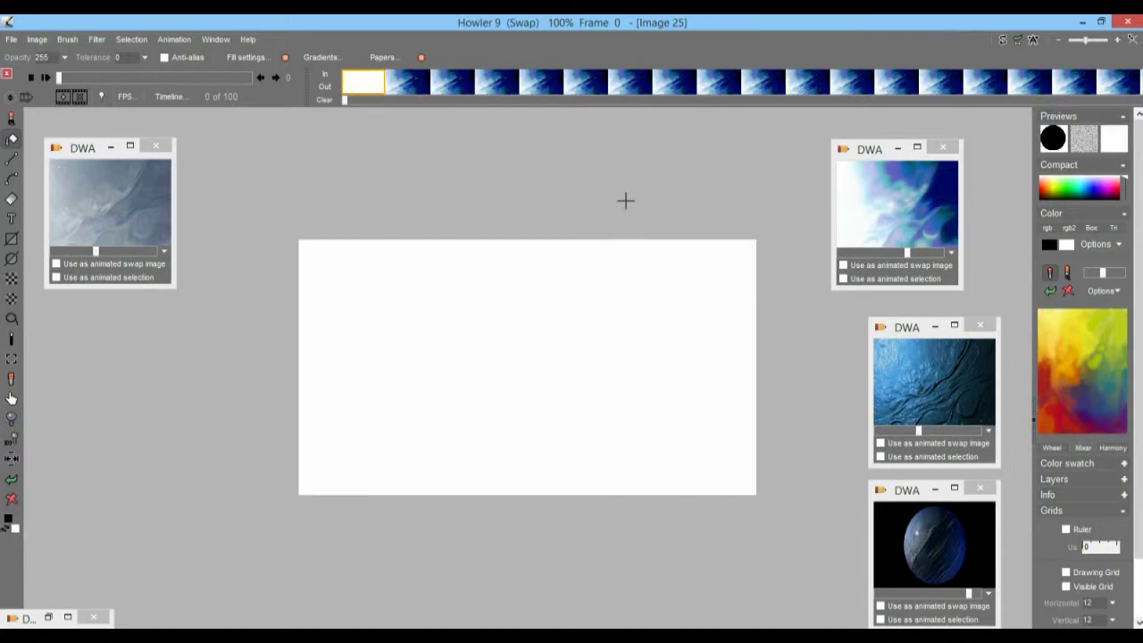
{"action": "left_click", "coordinate": [1003, 41]}
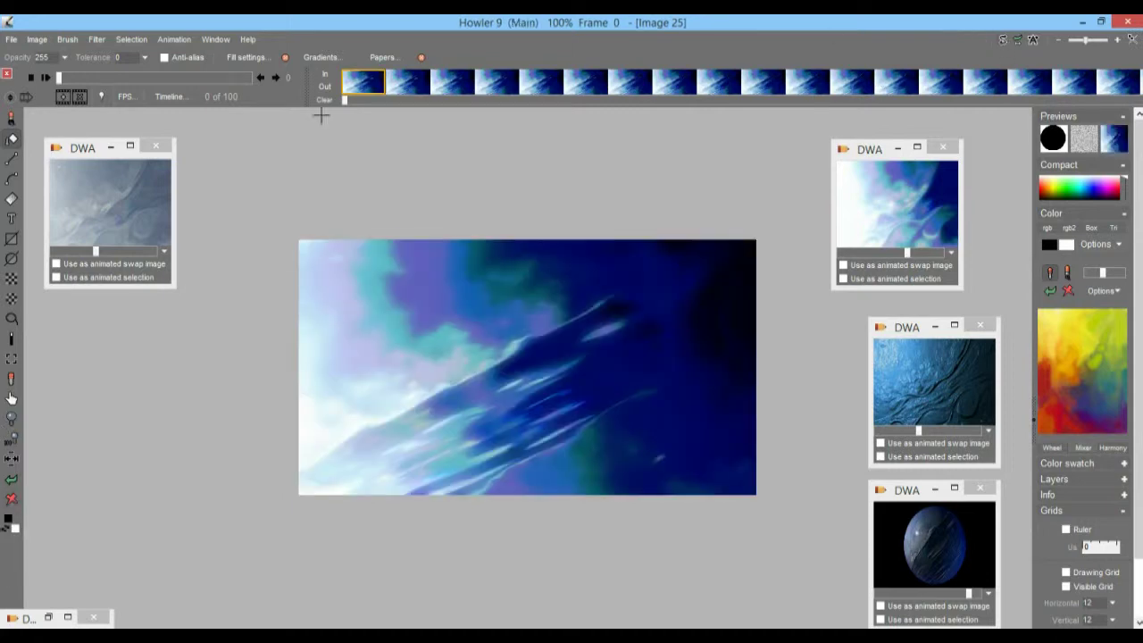
Step: Scrub the animation to frame 99, comparing the frames with swap mixing on and off
{"action": "left_click_drag", "start_coordinate": [86, 83], "coordinate": [178, 82]}
{"action": "left_click", "coordinate": [1114, 136]}
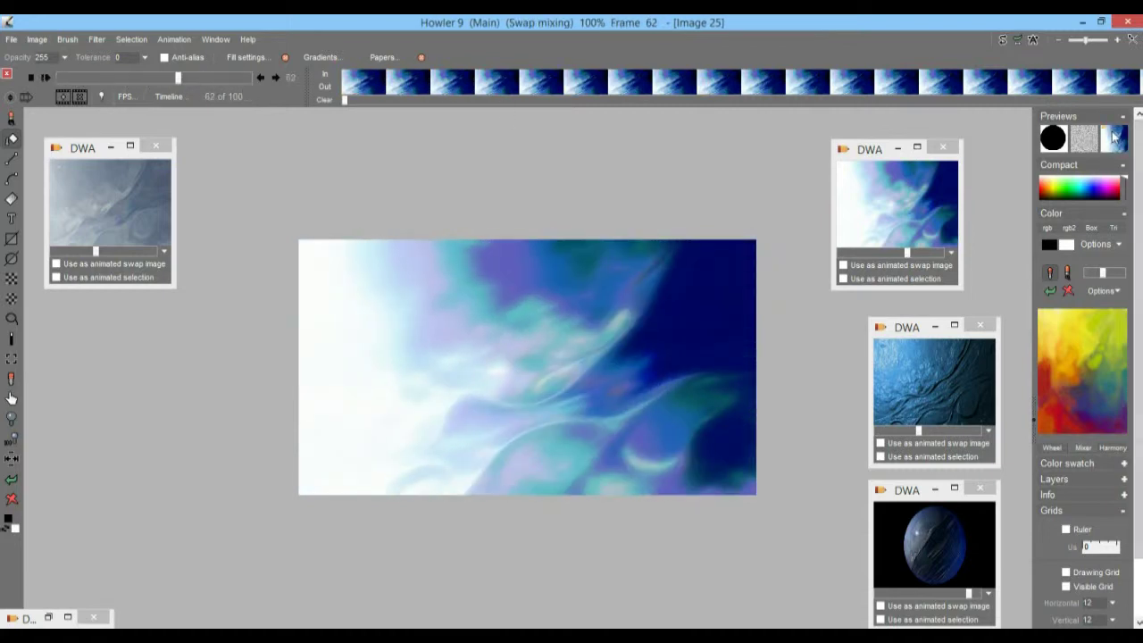
{"action": "left_click_drag", "start_coordinate": [181, 79], "coordinate": [249, 78]}
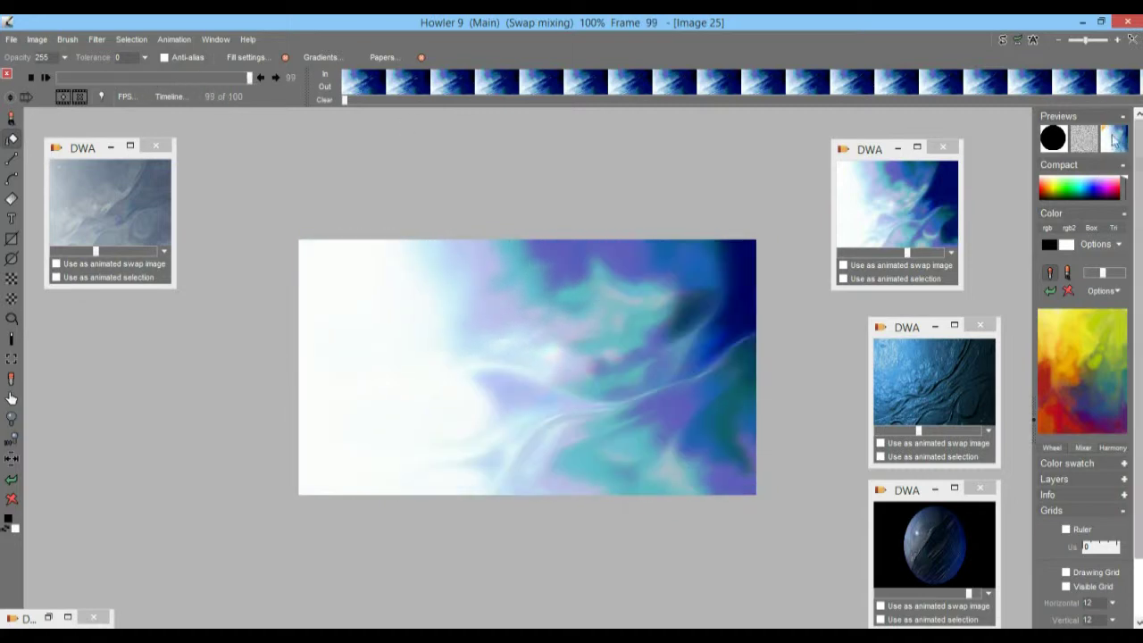
{"action": "left_click", "coordinate": [1085, 134]}
{"action": "left_click_drag", "start_coordinate": [224, 79], "coordinate": [260, 84]}
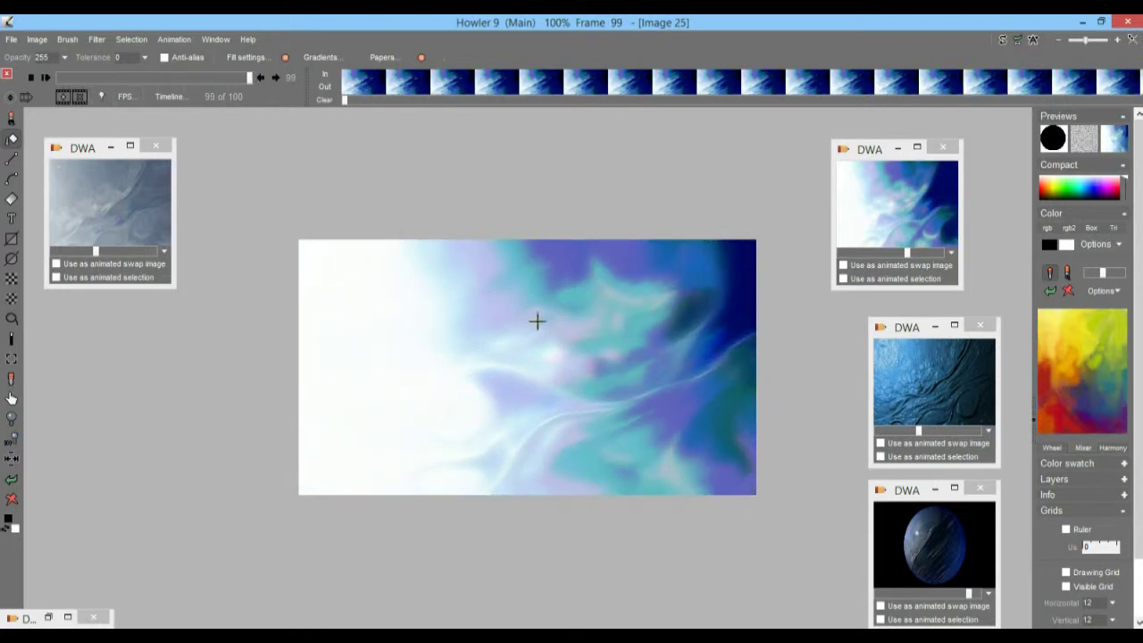
Step: Convert the whole animation to greyscale with Expose through lens, adjusting the lens color for the desired contrast
{"action": "left_click", "coordinate": [36, 39]}
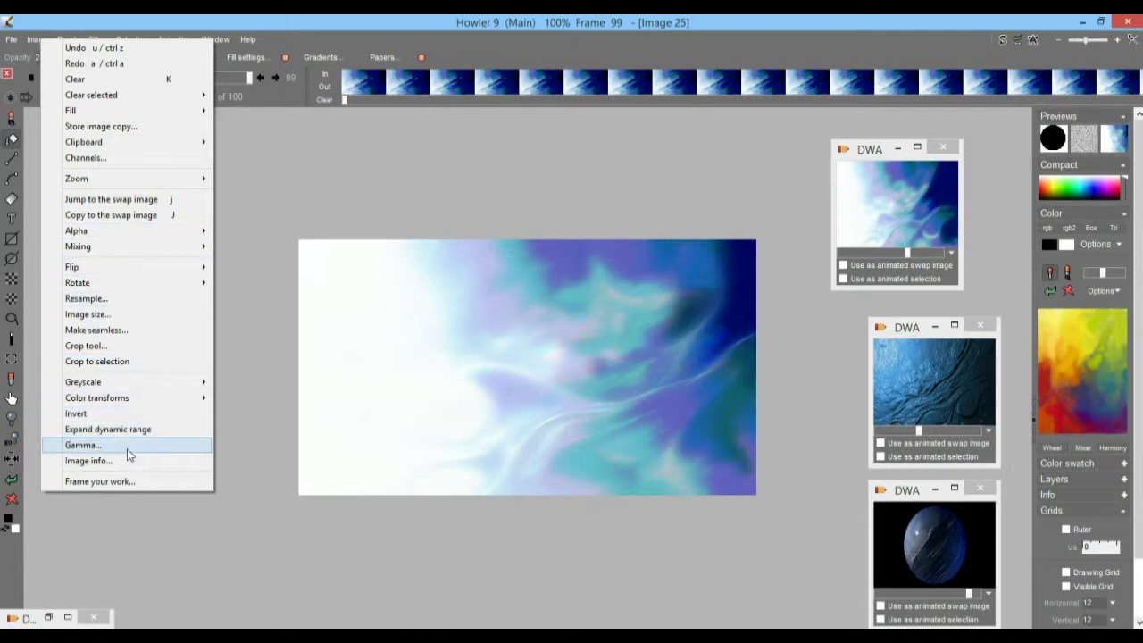
{"action": "mouse_move", "coordinate": [93, 386]}
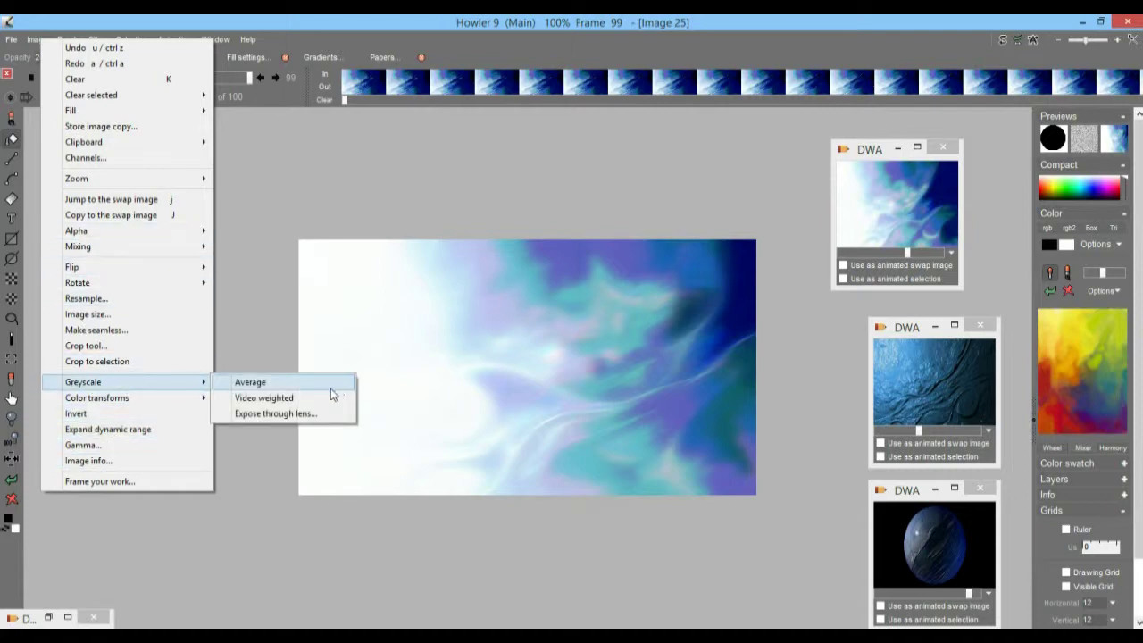
{"action": "left_click", "coordinate": [276, 414]}
{"action": "left_click_drag", "start_coordinate": [556, 208], "coordinate": [210, 188]}
{"action": "left_click", "coordinate": [186, 313]}
{"action": "mouse_move", "coordinate": [187, 313]}
{"action": "left_mouse_down"}
{"action": "mouse_move", "coordinate": [235, 288]}
{"action": "mouse_move", "coordinate": [288, 322]}
{"action": "mouse_move", "coordinate": [223, 364]}
{"action": "mouse_move", "coordinate": [258, 347]}
{"action": "mouse_move", "coordinate": [259, 328]}
{"action": "mouse_move", "coordinate": [257, 340]}
{"action": "left_mouse_up"}
{"action": "left_click", "coordinate": [191, 403]}
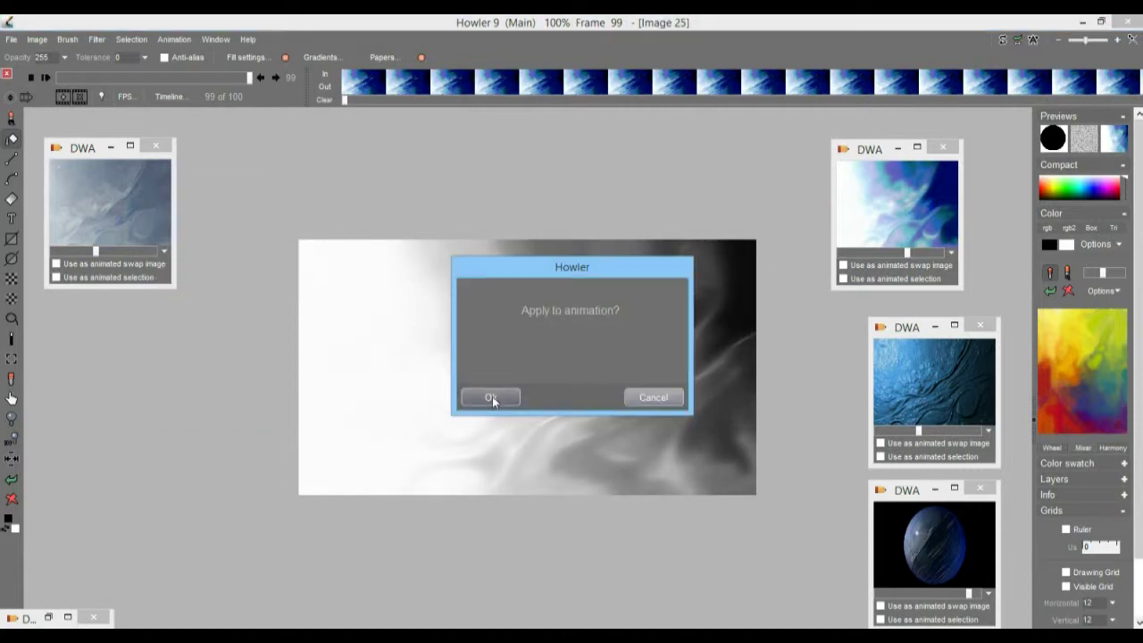
{"action": "left_click", "coordinate": [491, 396]}
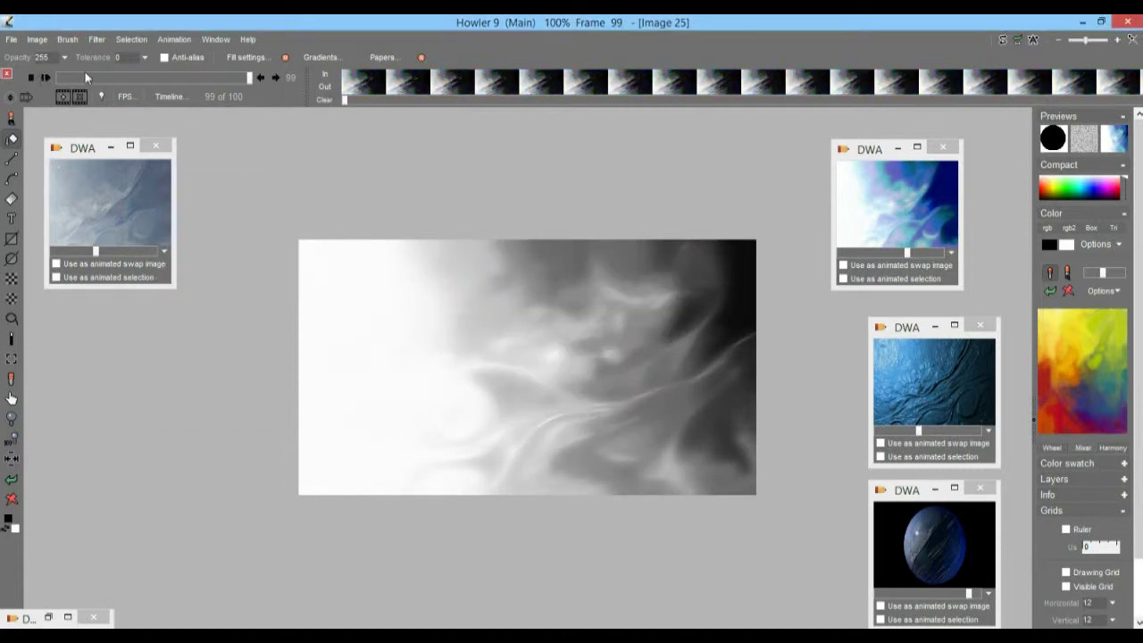
Step: Scrub back and forth through the greyscale animation, finishing at frame 99
{"action": "left_click_drag", "start_coordinate": [78, 75], "coordinate": [177, 98]}
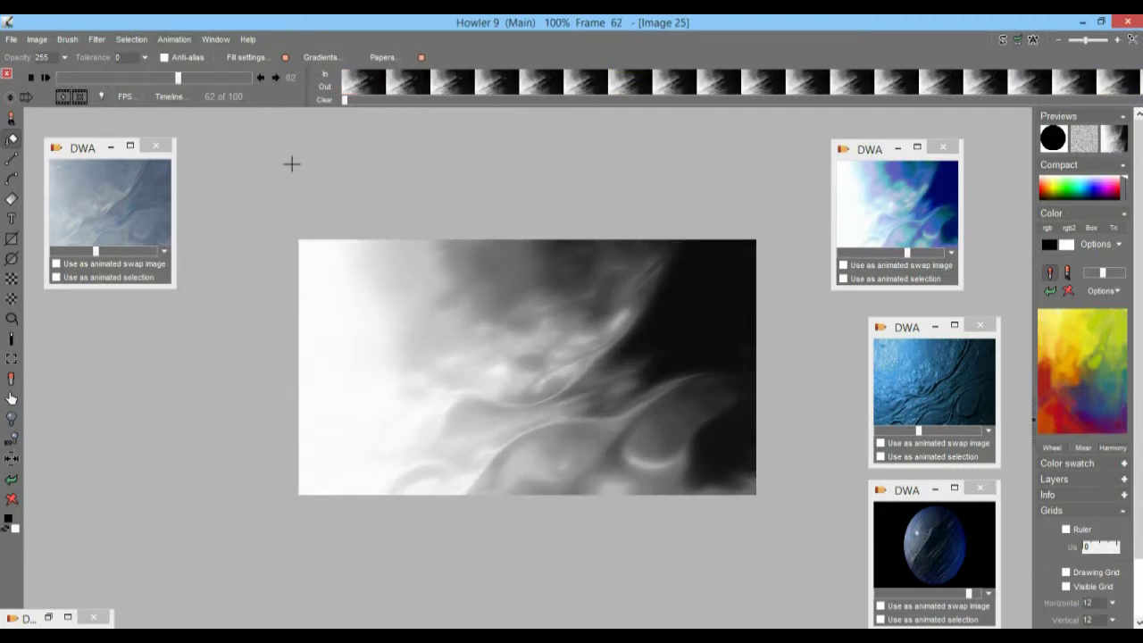
{"action": "left_click_drag", "start_coordinate": [135, 81], "coordinate": [87, 78]}
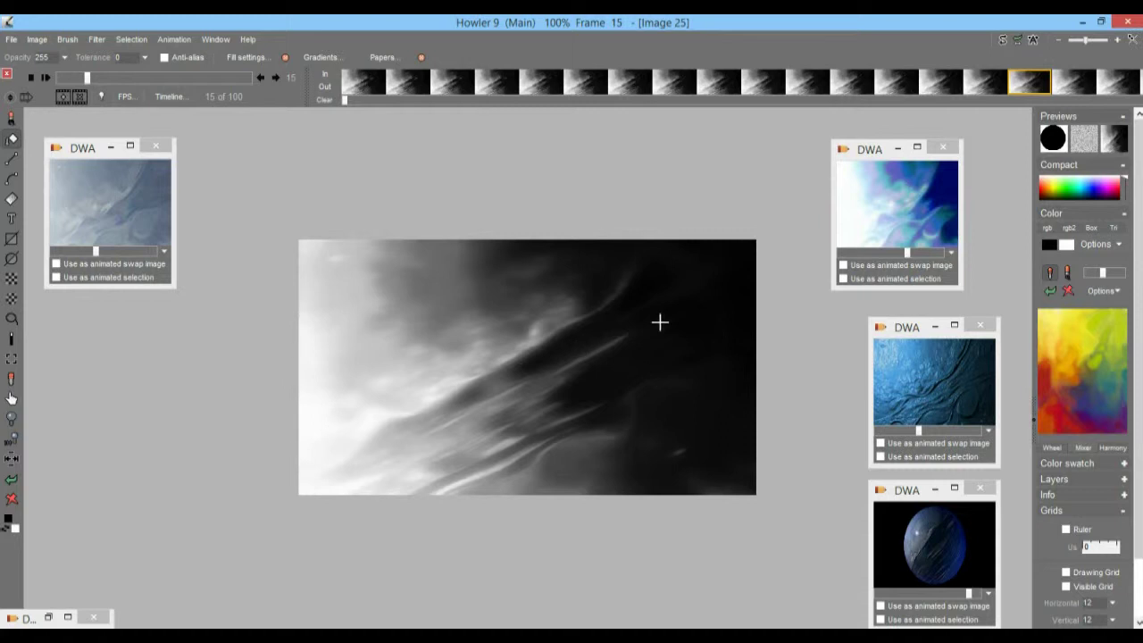
{"action": "left_click_drag", "start_coordinate": [103, 78], "coordinate": [77, 80]}
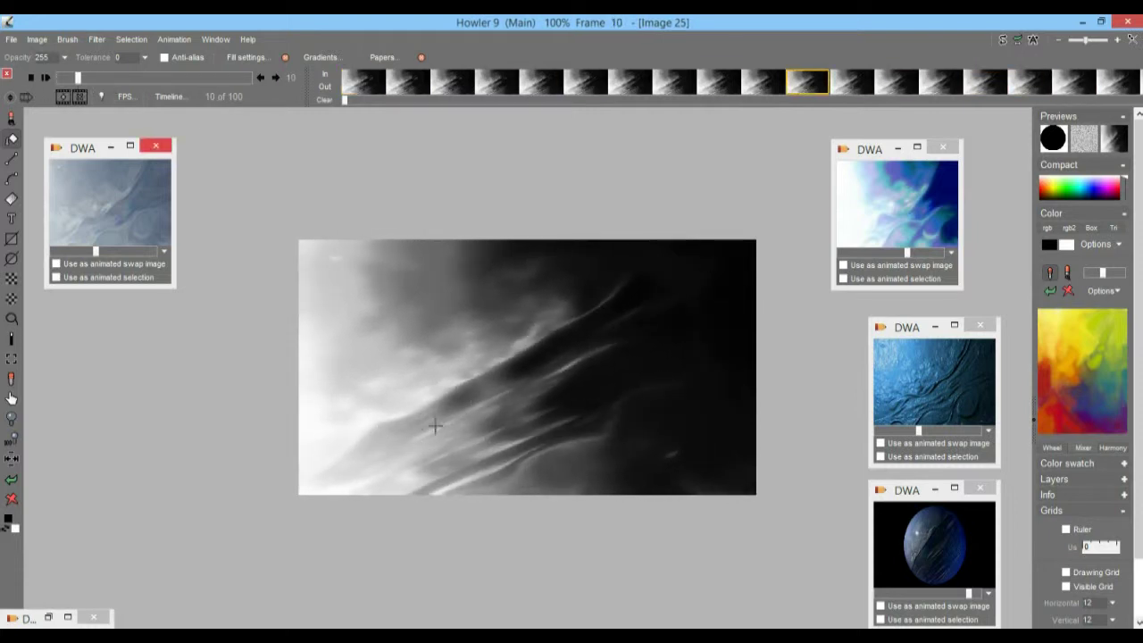
{"action": "left_click_drag", "start_coordinate": [87, 77], "coordinate": [273, 75]}
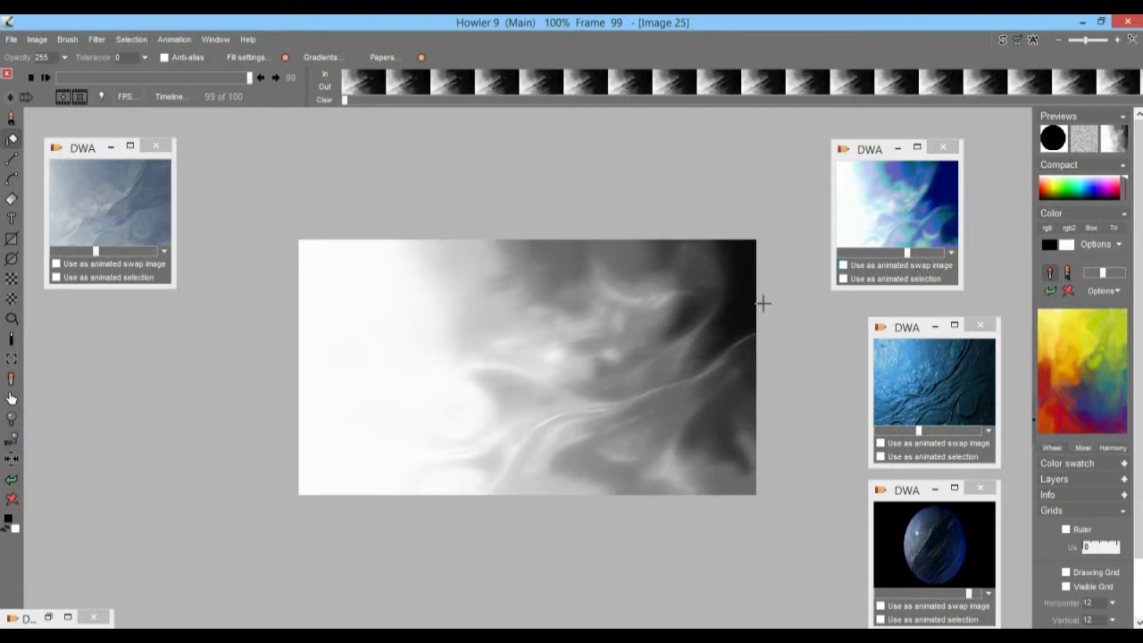
Step: Reverse the animation's frame order, scrub through it, and reverse the frames back again
{"action": "left_click", "coordinate": [449, 87]}
{"action": "right_click", "coordinate": [449, 87]}
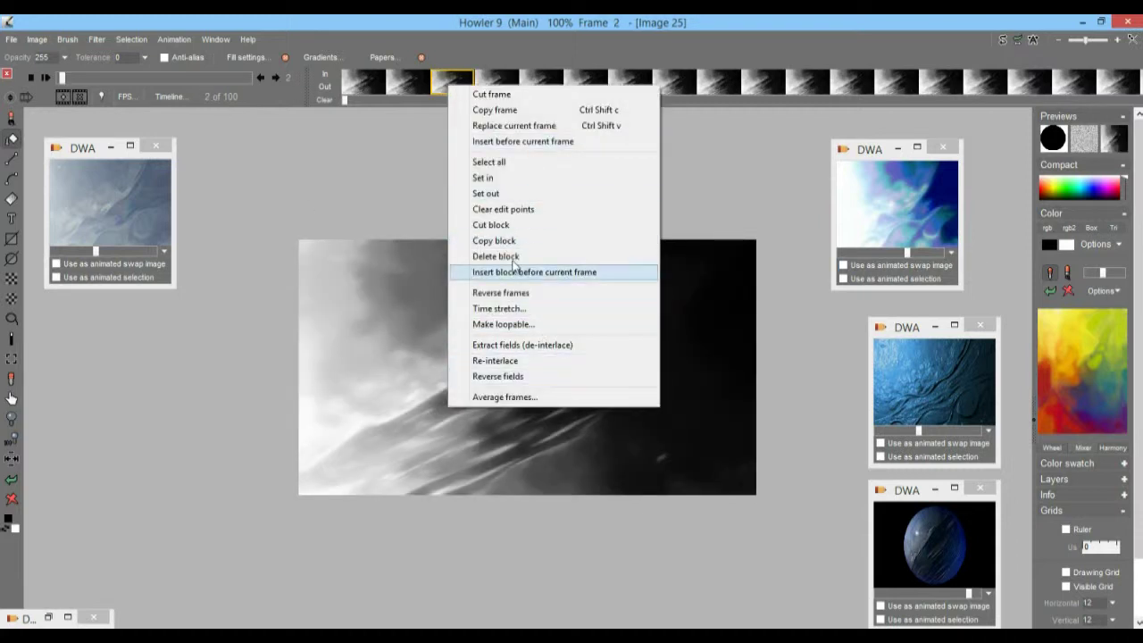
{"action": "left_click", "coordinate": [516, 294]}
{"action": "left_click_drag", "start_coordinate": [80, 78], "coordinate": [389, 143]}
{"action": "right_click", "coordinate": [427, 89]}
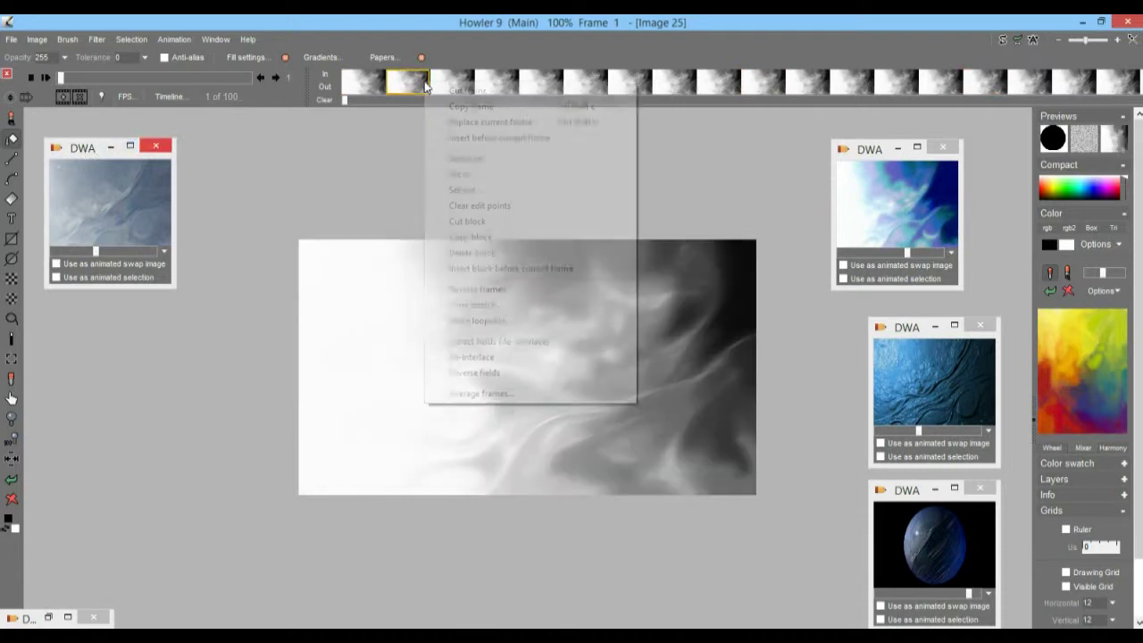
{"action": "left_click", "coordinate": [503, 290]}
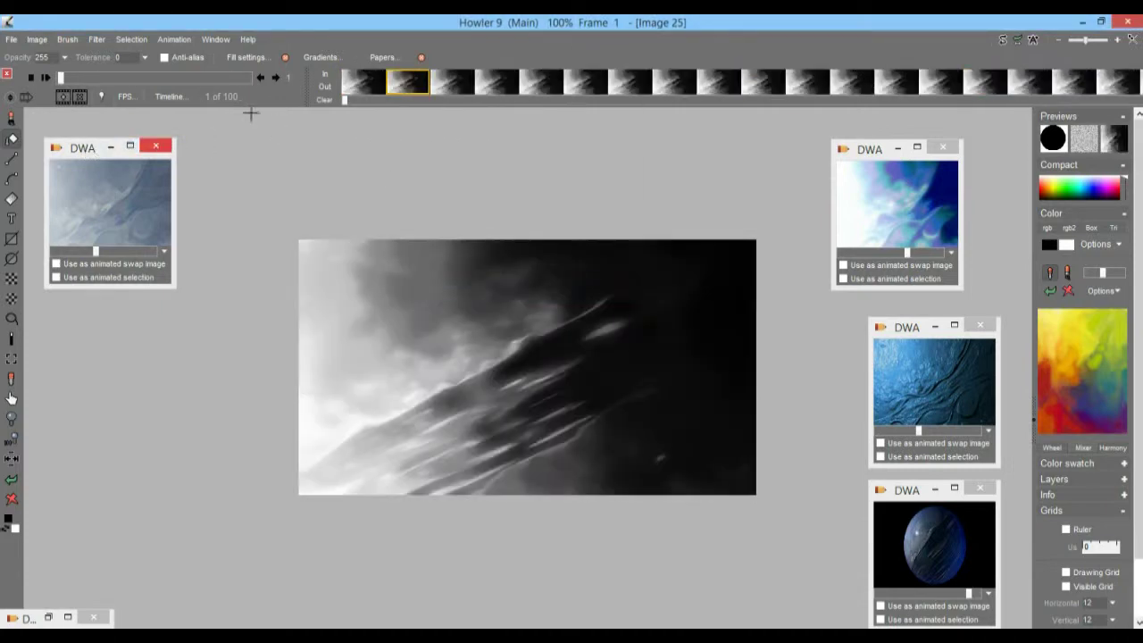
Step: Invert the colors of the whole greyscale animation, play it back, and move to frame 53
{"action": "left_click", "coordinate": [36, 41]}
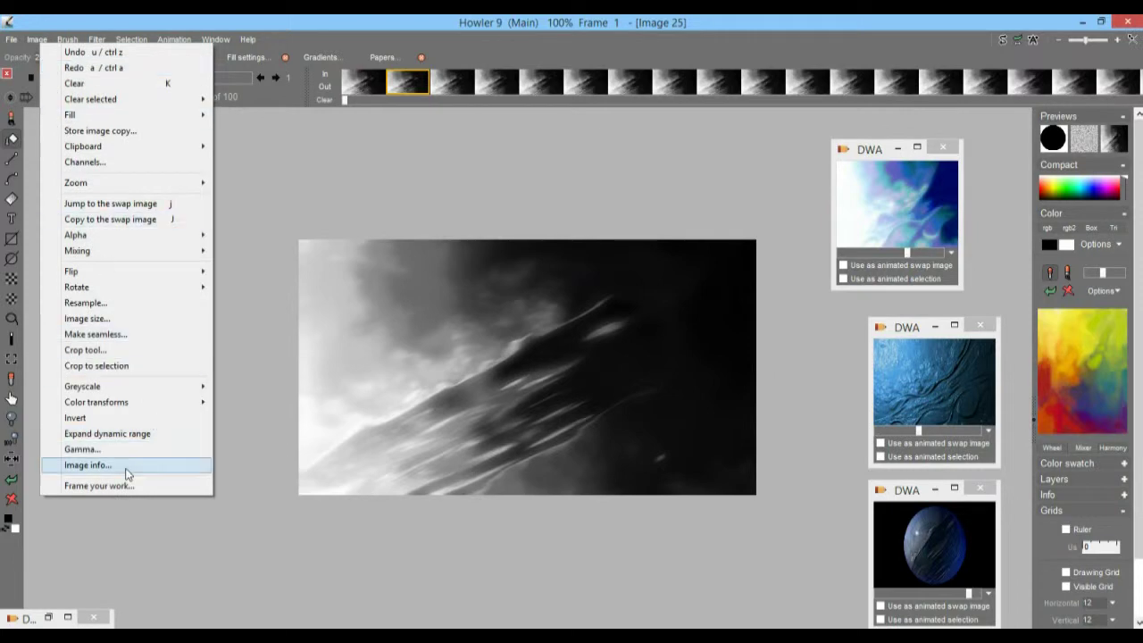
{"action": "left_click", "coordinate": [76, 418]}
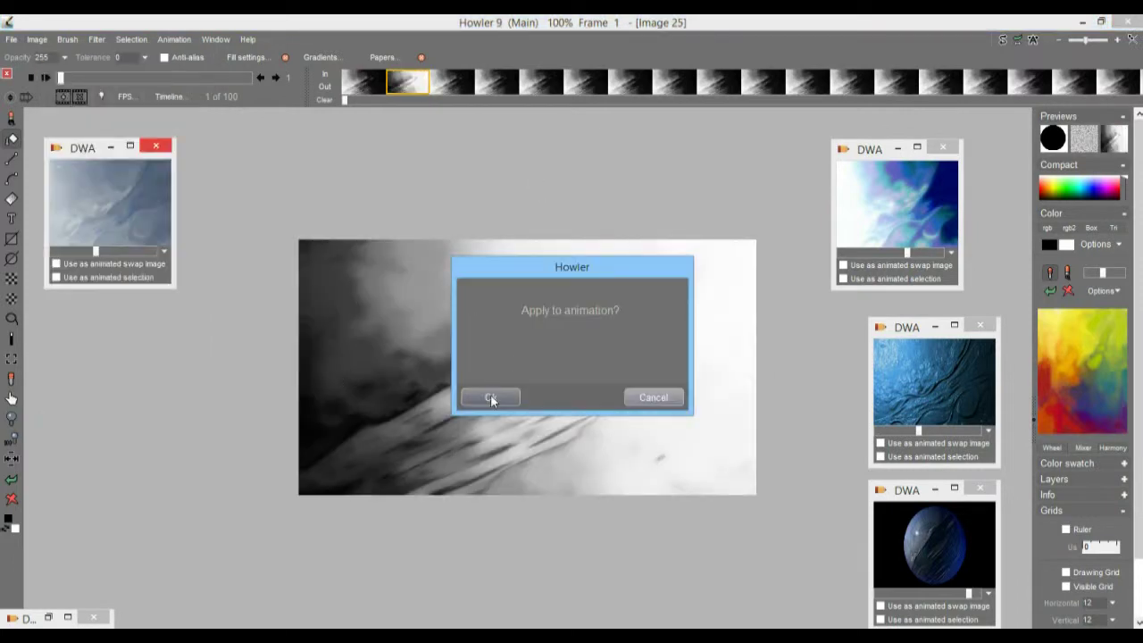
{"action": "left_click", "coordinate": [490, 398]}
{"action": "left_click", "coordinate": [45, 77]}
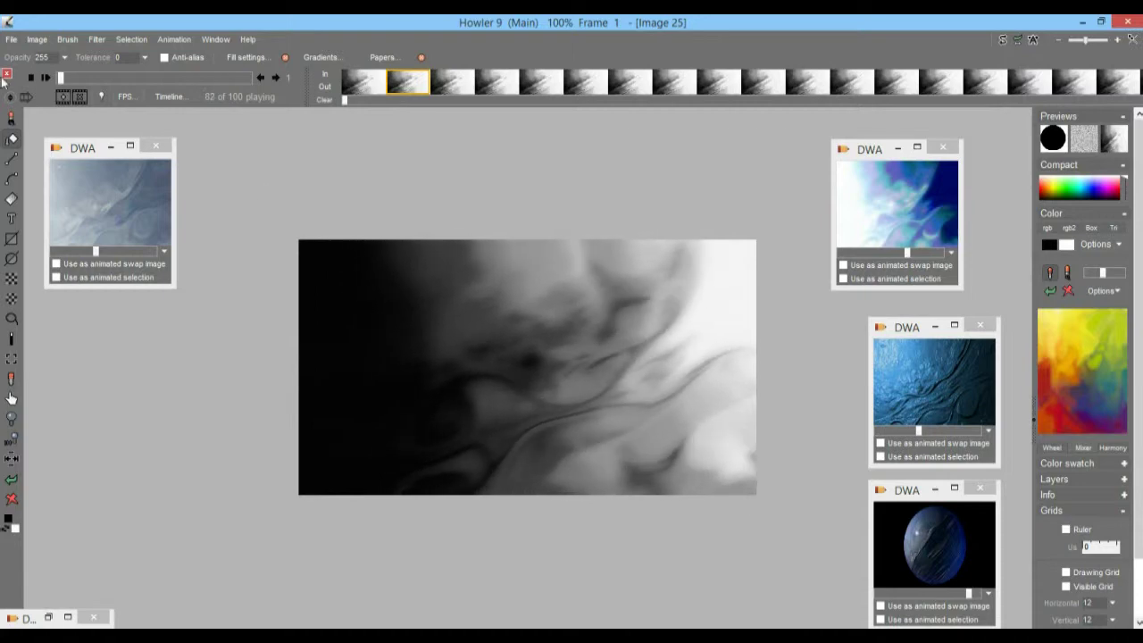
{"action": "left_click_drag", "start_coordinate": [82, 74], "coordinate": [161, 78]}
Step: Store a copy of the inverted animation in memory and place its thumbnail beside the canvas
{"action": "left_click", "coordinate": [174, 39]}
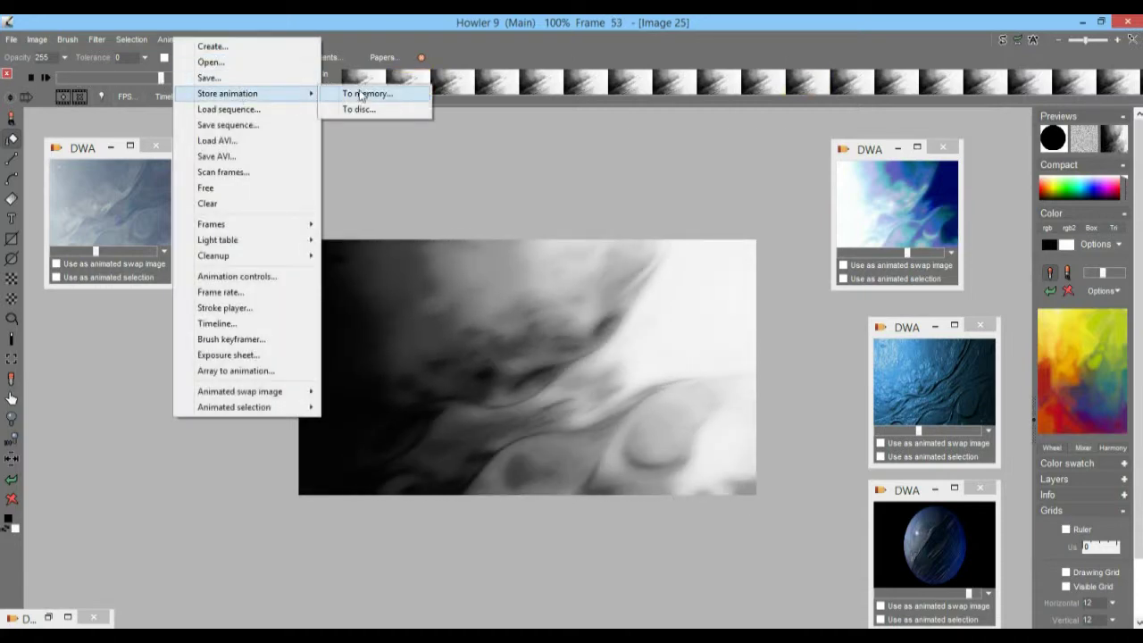
{"action": "left_click", "coordinate": [350, 109]}
{"action": "left_click_drag", "start_coordinate": [94, 122], "coordinate": [65, 225]}
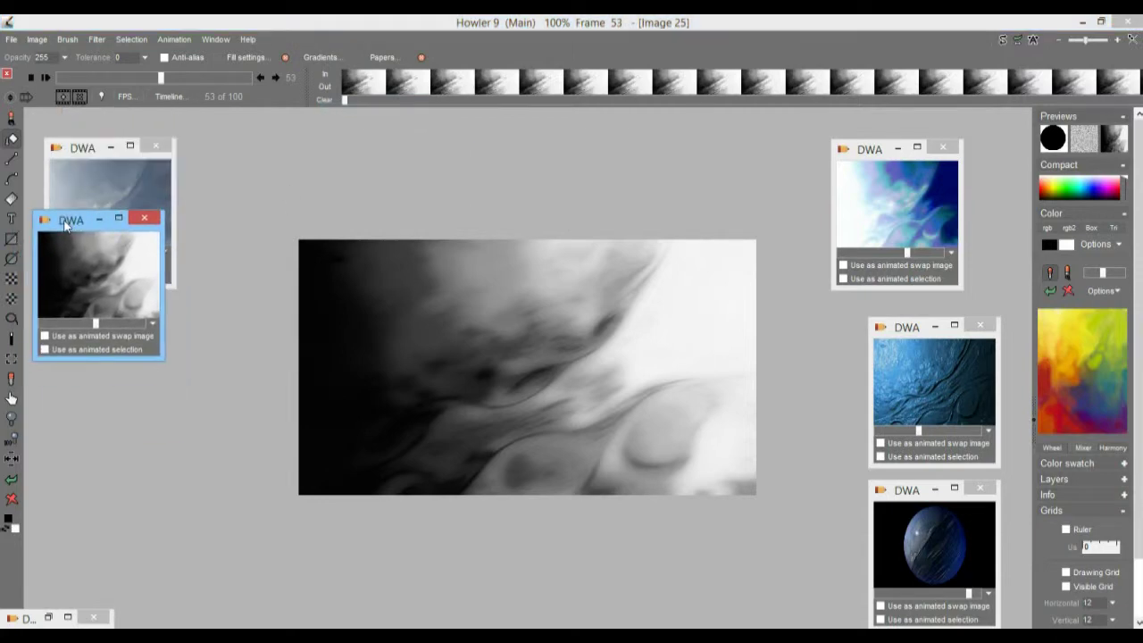
{"action": "left_click", "coordinate": [172, 39]}
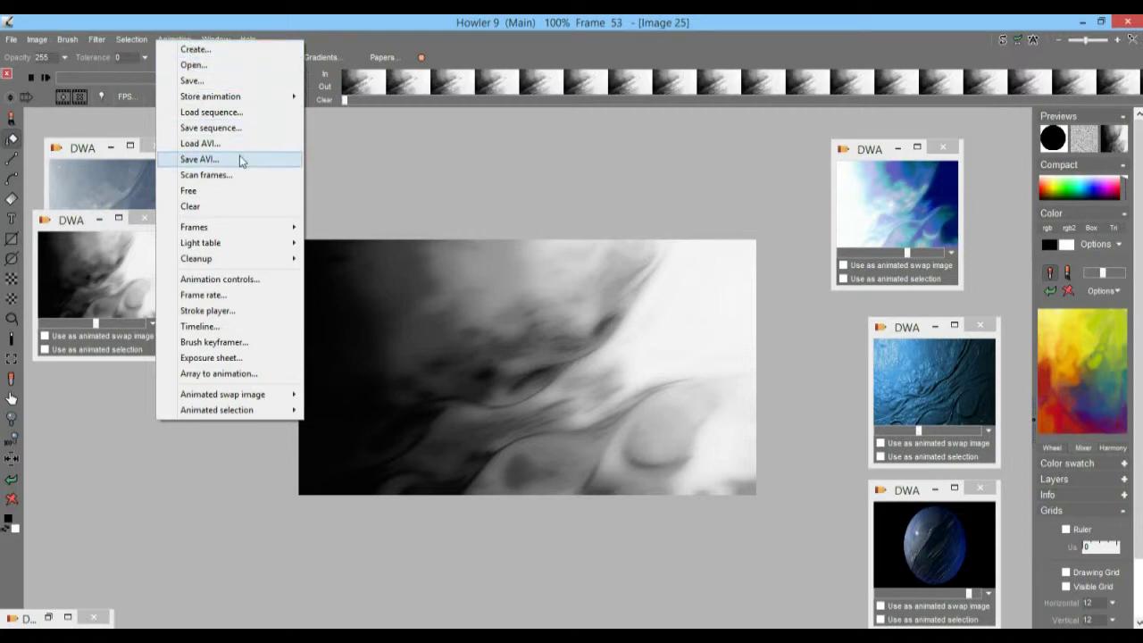
{"action": "left_click", "coordinate": [212, 20]}
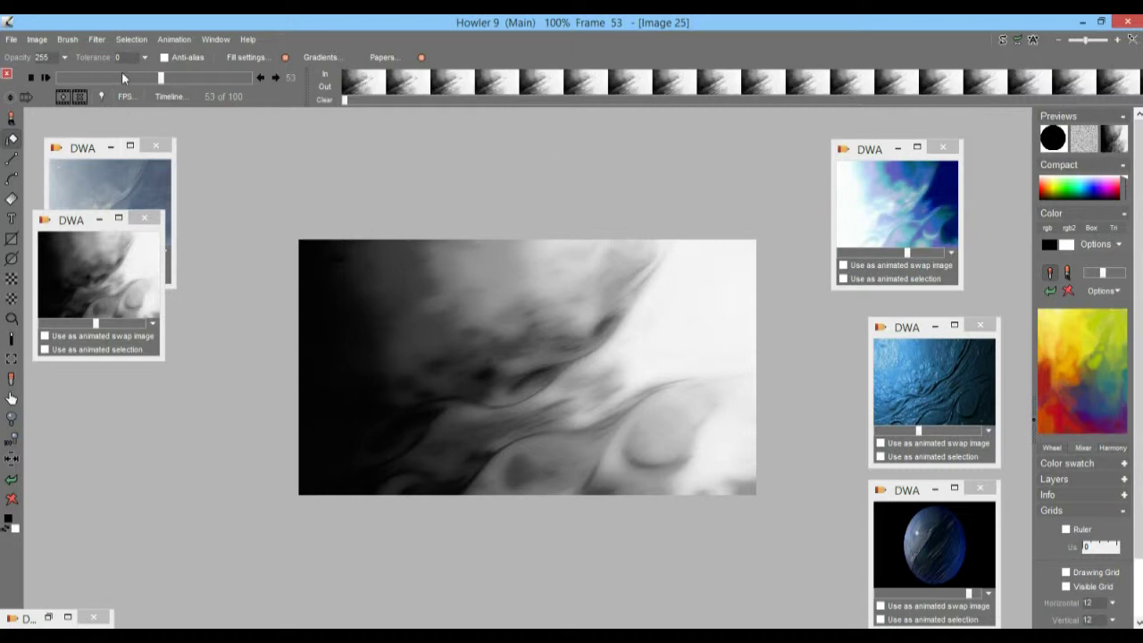
Step: Open the Puppy Ray CPU transform on frame 53, keeping its window clear of the canvas
{"action": "left_click_drag", "start_coordinate": [275, 368], "coordinate": [403, 365]}
{"action": "scroll", "coordinate": [468, 373], "scroll_direction": "up", "scroll_amount": 2}
{"action": "scroll", "coordinate": [468, 373], "scroll_direction": "down", "scroll_amount": 1}
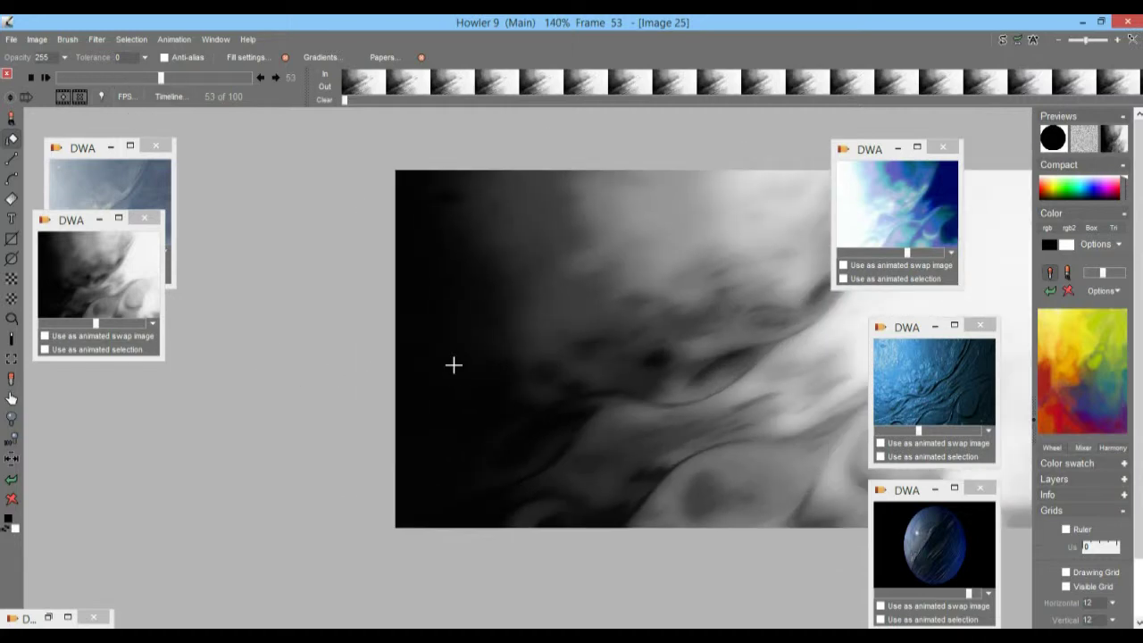
{"action": "left_click", "coordinate": [101, 40]}
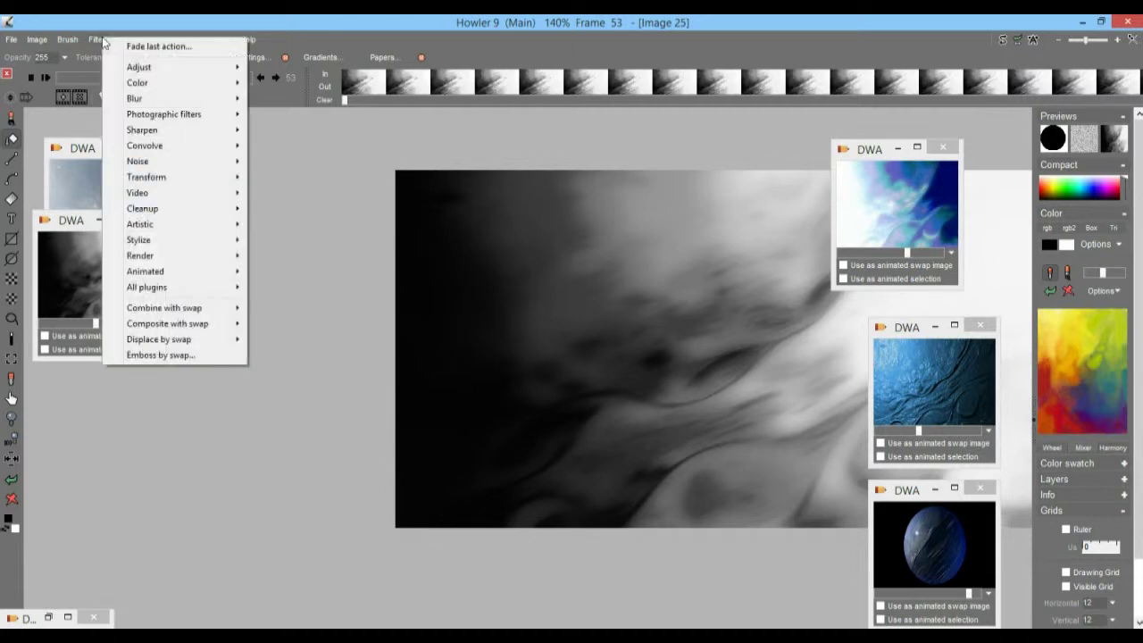
{"action": "mouse_move", "coordinate": [187, 179]}
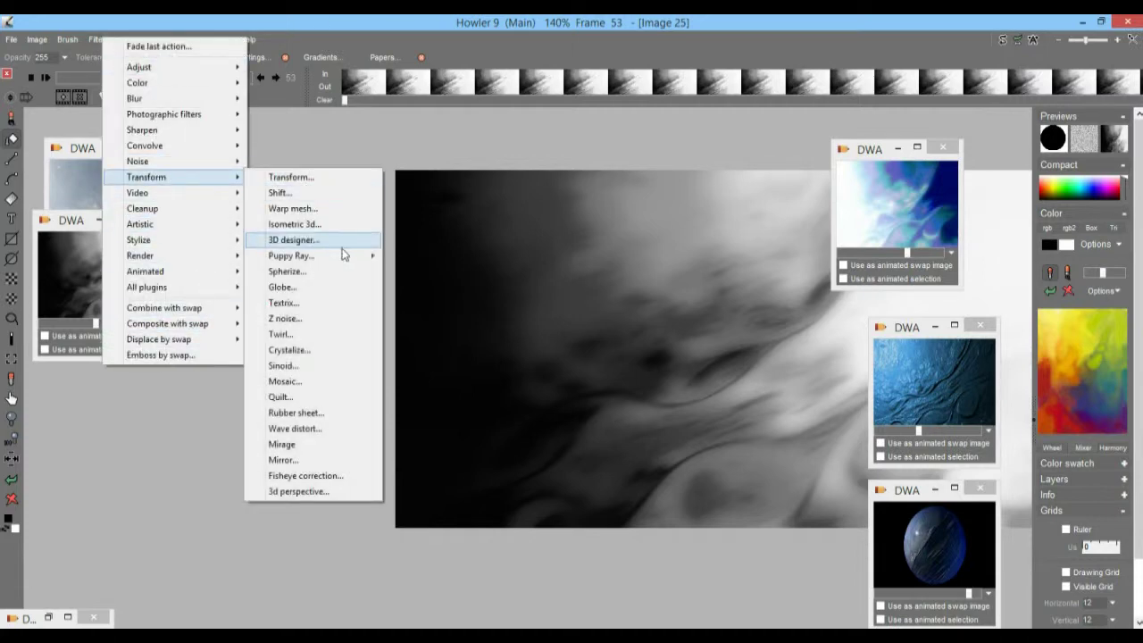
{"action": "mouse_move", "coordinate": [341, 261]}
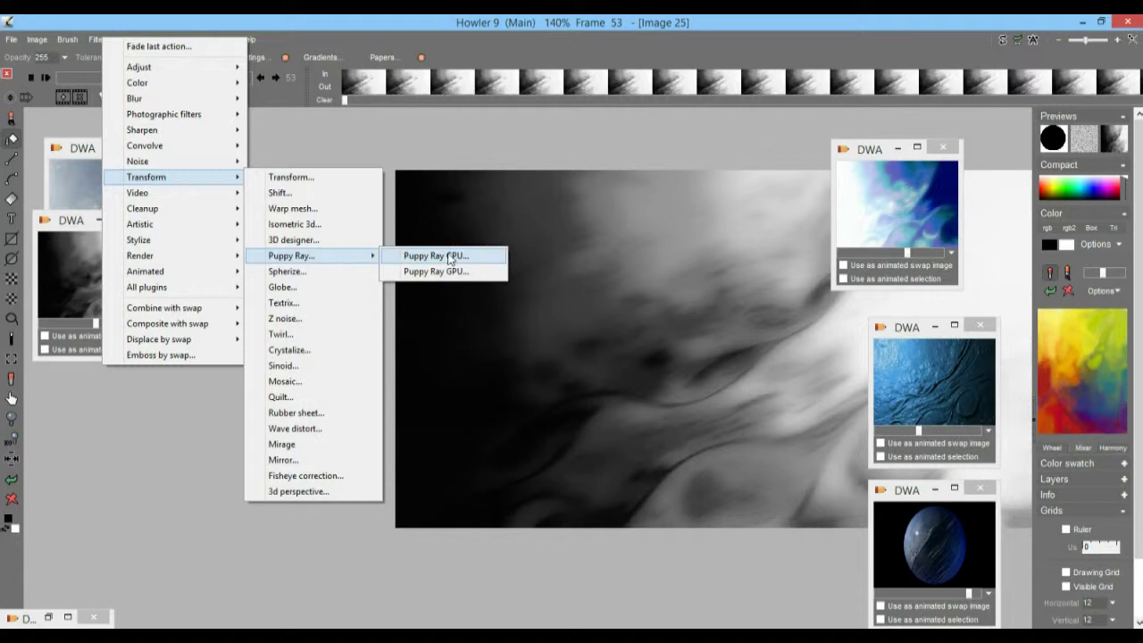
{"action": "left_click", "coordinate": [417, 259]}
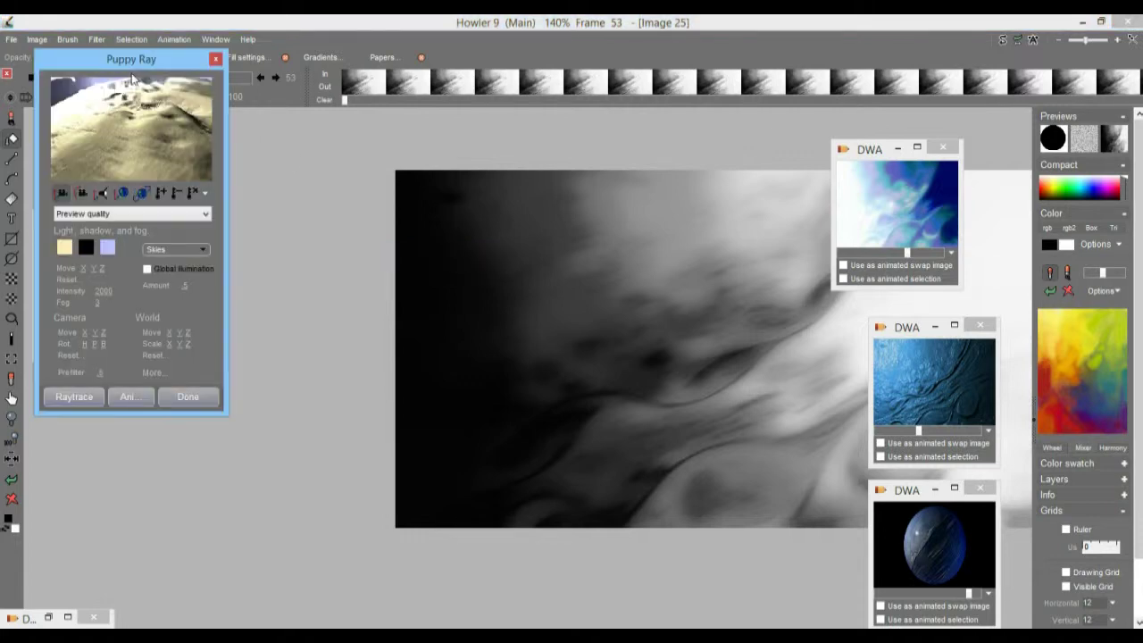
{"action": "left_click_drag", "start_coordinate": [120, 61], "coordinate": [190, 158]}
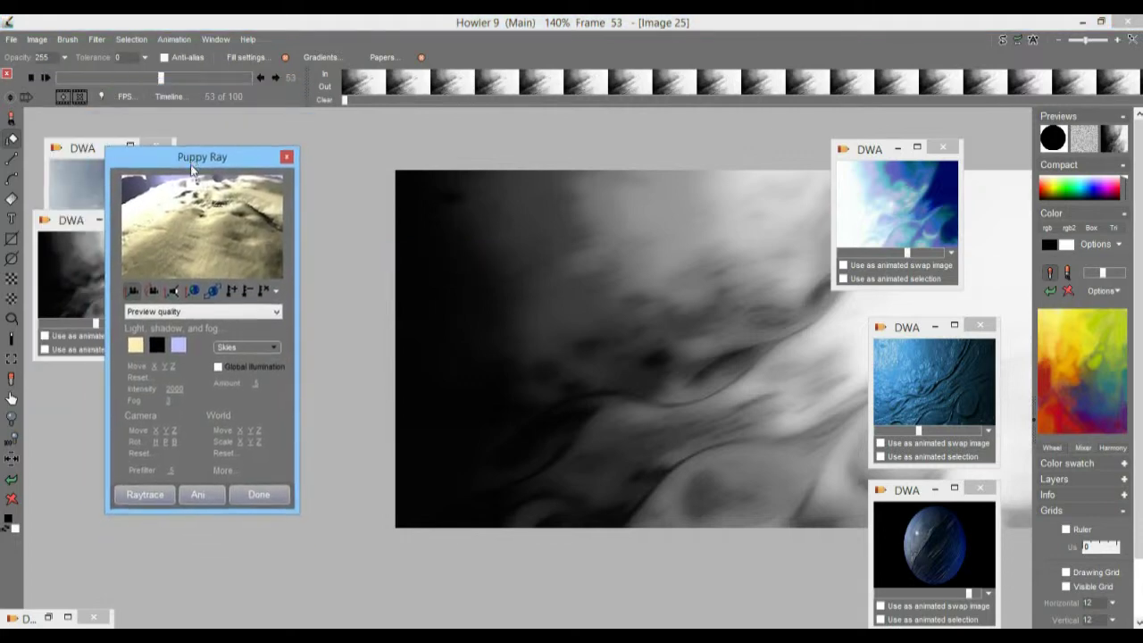
Step: Rotate the Puppy Ray camera to look over the terrain ridge and raytrace the frame at preview quality
{"action": "left_click_drag", "start_coordinate": [190, 227], "coordinate": [241, 200]}
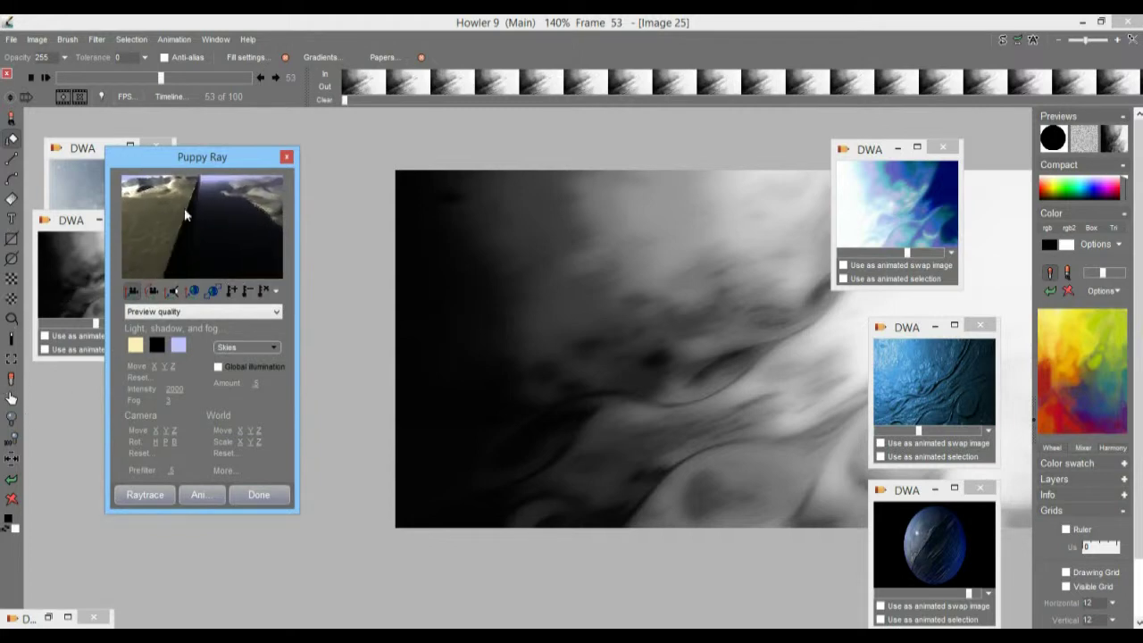
{"action": "left_click_drag", "start_coordinate": [123, 221], "coordinate": [196, 254]}
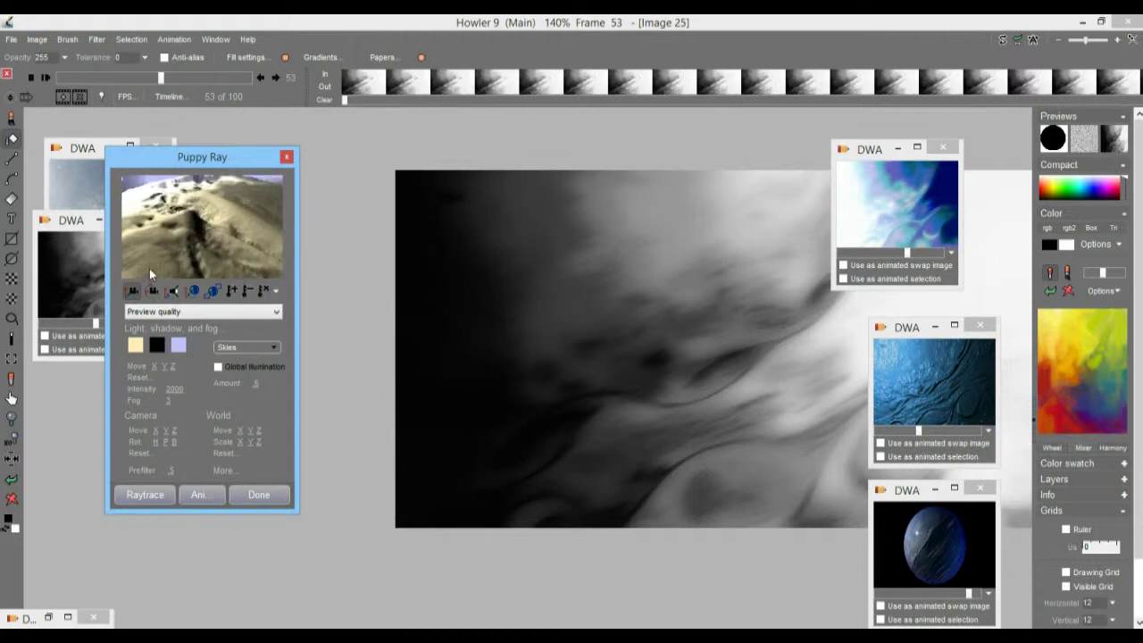
{"action": "left_click", "coordinate": [138, 498]}
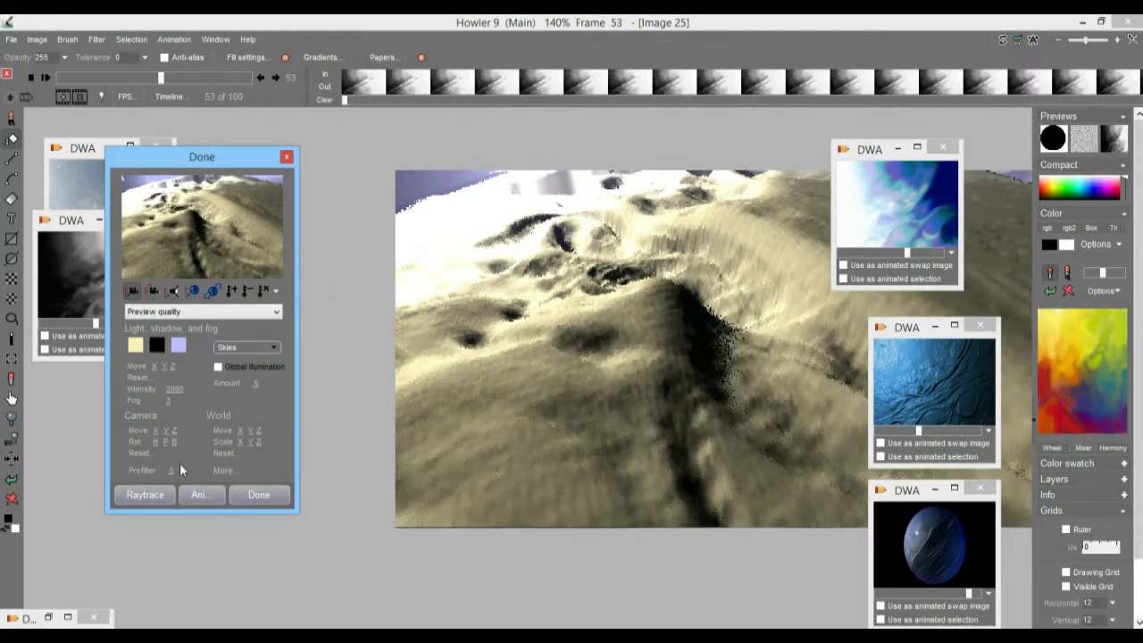
Step: Set the render quality to High quality and raytrace the terrain again
{"action": "left_click", "coordinate": [186, 311]}
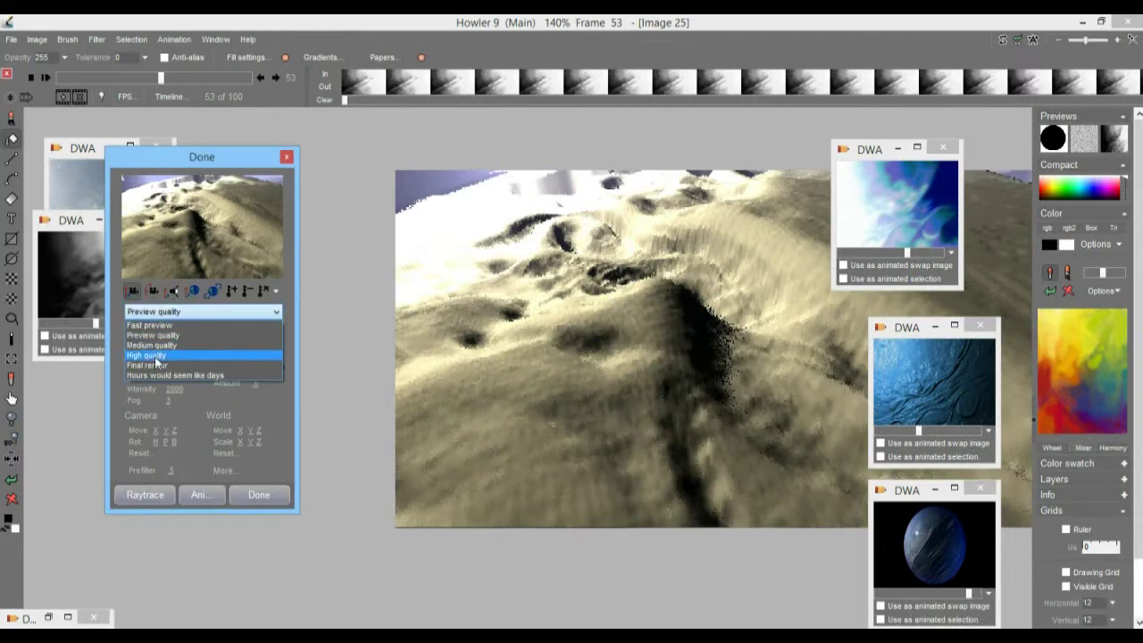
{"action": "left_click", "coordinate": [156, 352]}
{"action": "left_click", "coordinate": [155, 495]}
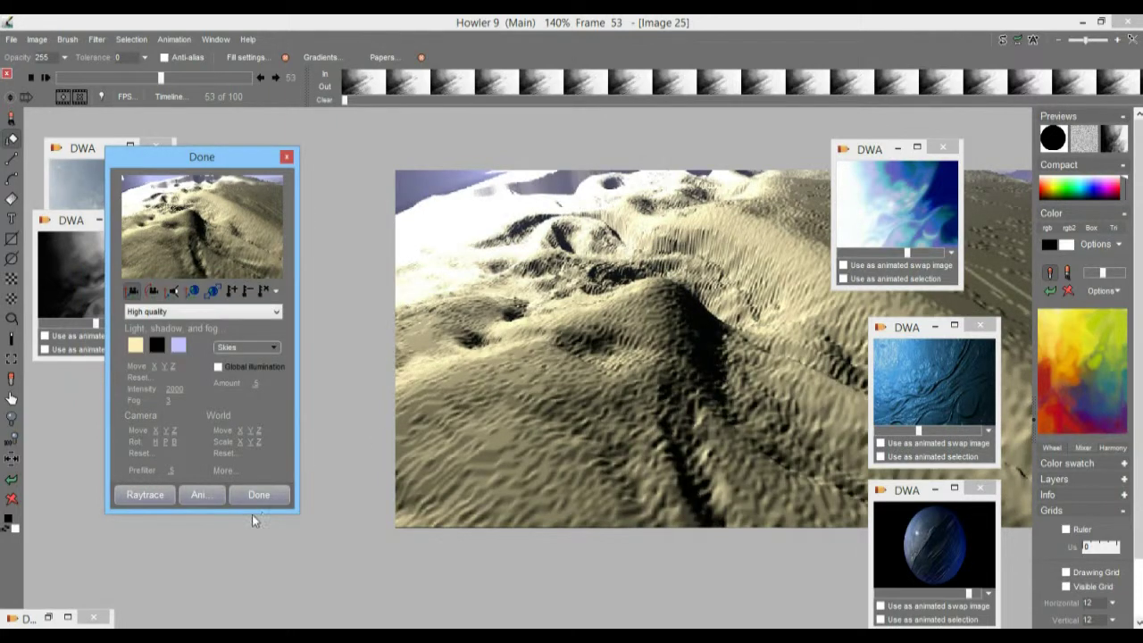
Step: Switch to Medium quality, set the prefilter to 1, and raytrace the smoothed terrain
{"action": "left_click", "coordinate": [187, 312]}
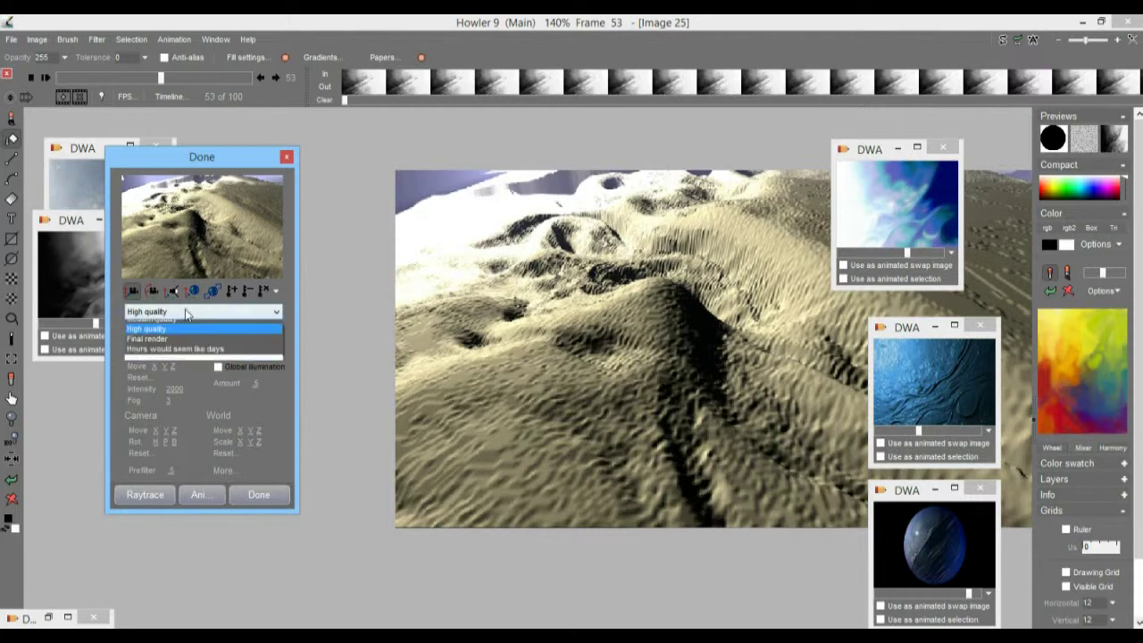
{"action": "left_click", "coordinate": [178, 344]}
{"action": "left_click", "coordinate": [145, 495]}
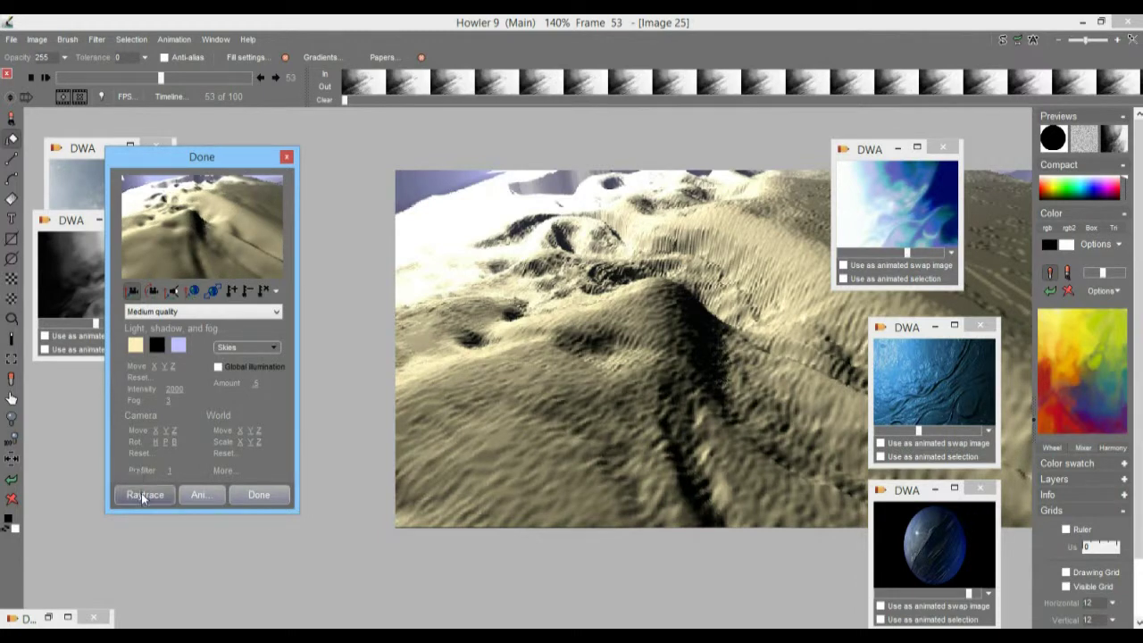
{"action": "left_click", "coordinate": [141, 493]}
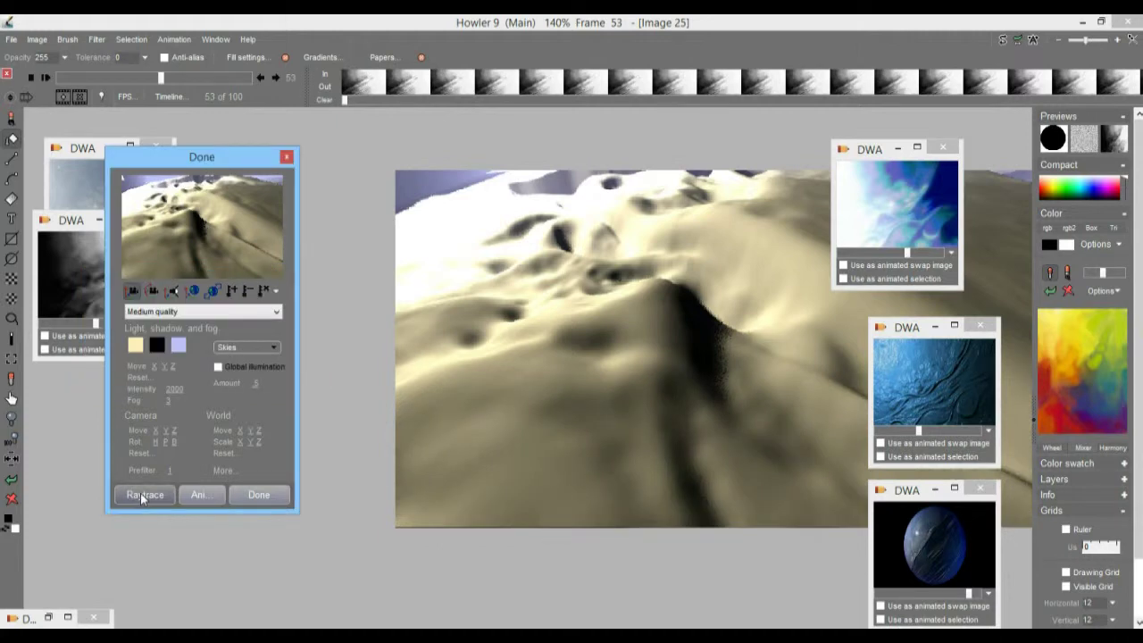
Step: Keep the render at Medium quality, lower the prefilter to 0, and raytrace the terrain again
{"action": "left_click", "coordinate": [183, 313]}
{"action": "left_click", "coordinate": [182, 336]}
{"action": "left_click_drag", "start_coordinate": [175, 468], "coordinate": [145, 468]}
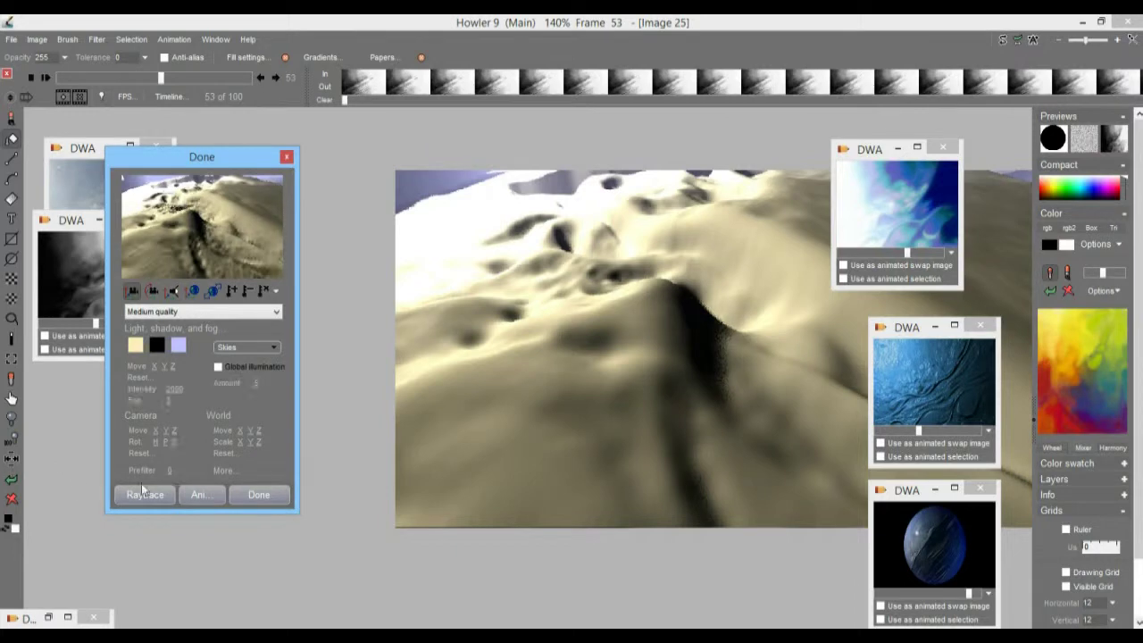
{"action": "left_click", "coordinate": [145, 496]}
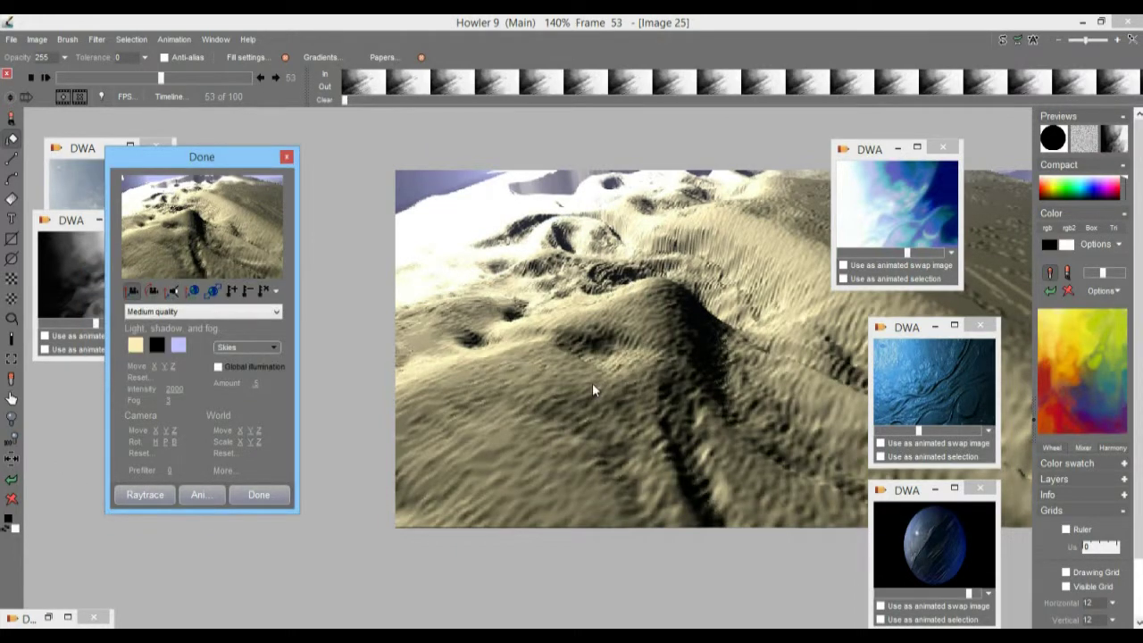
Step: Choose the blue cloudy sky from the Puppy Ray sky presets
{"action": "left_click", "coordinate": [238, 347]}
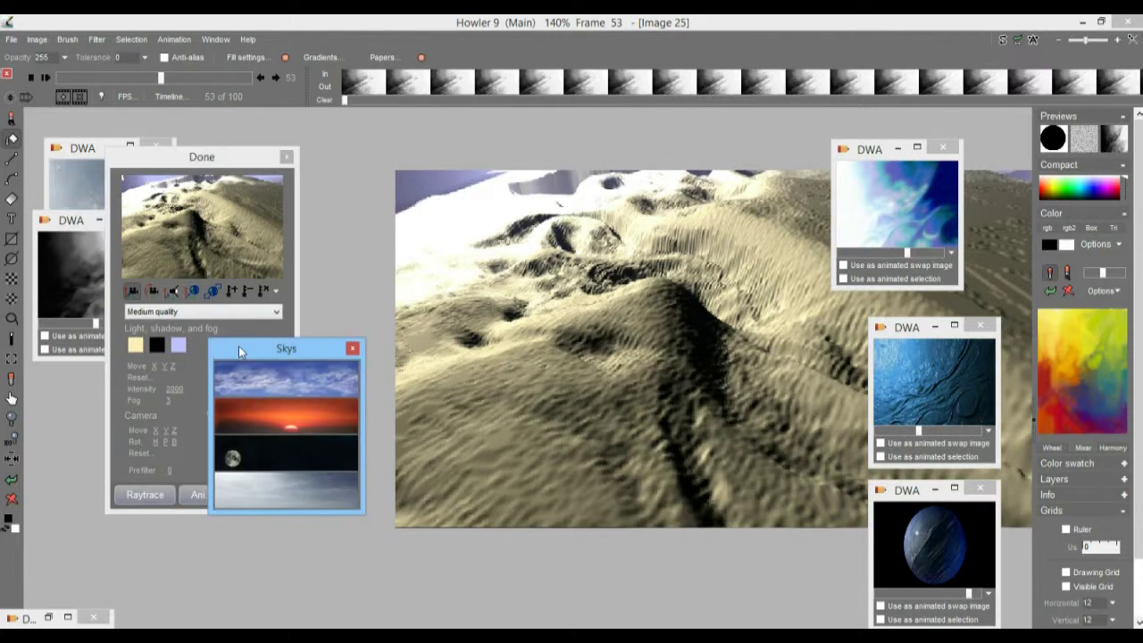
{"action": "left_click", "coordinate": [354, 349]}
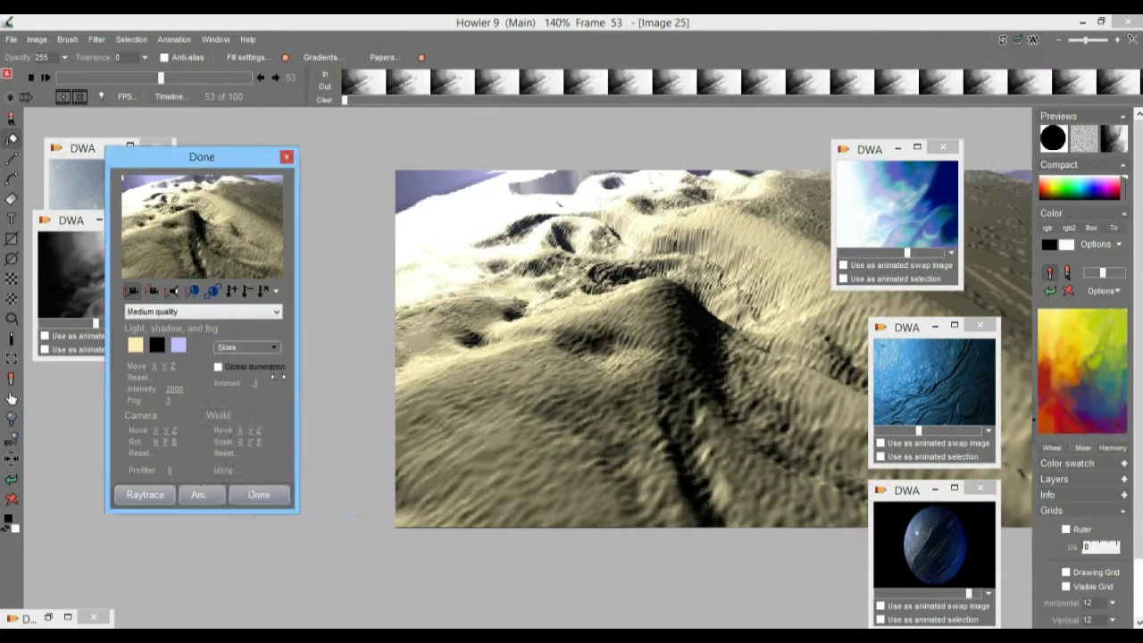
{"action": "left_click", "coordinate": [253, 349]}
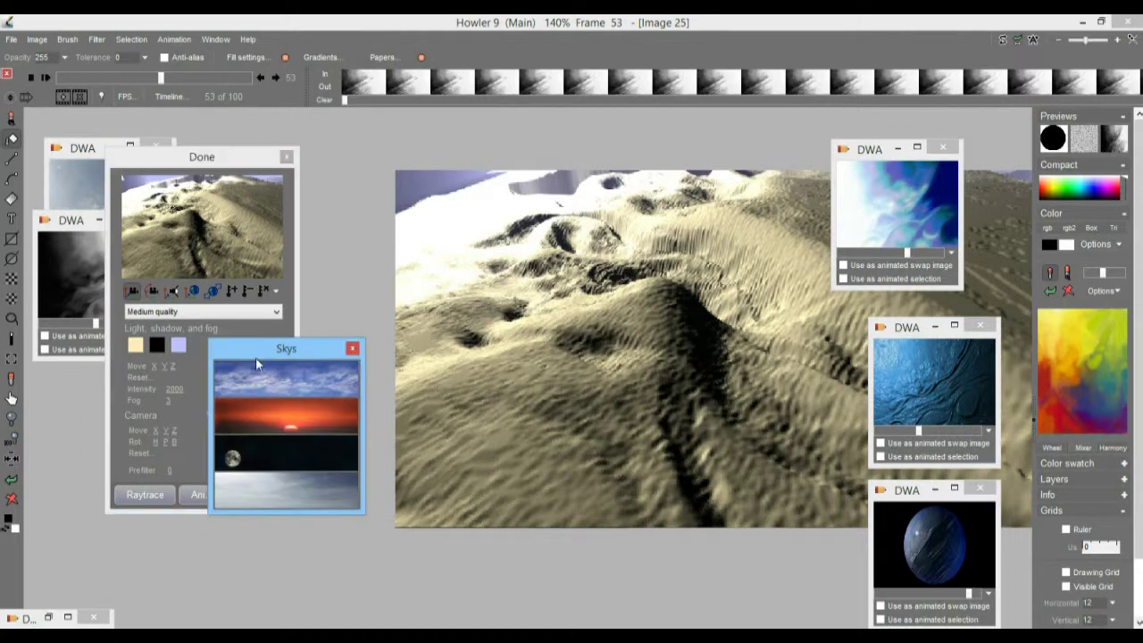
{"action": "left_click", "coordinate": [245, 370]}
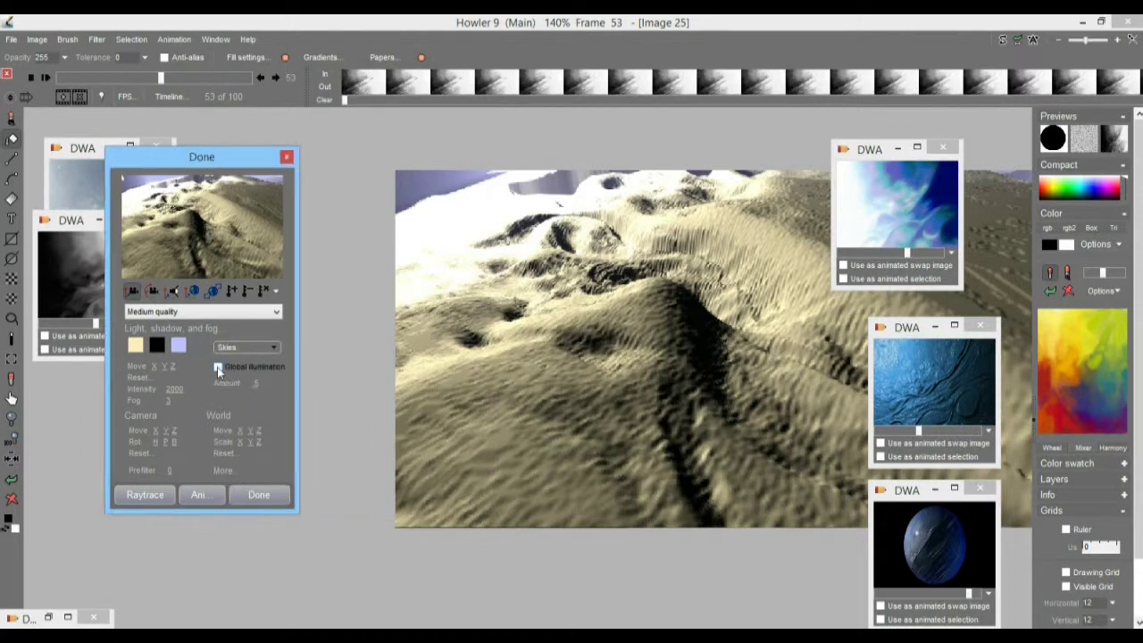
Step: Enable Global illumination and raytrace the terrain from the low camera view that includes the horizon and sky
{"action": "left_click", "coordinate": [218, 367]}
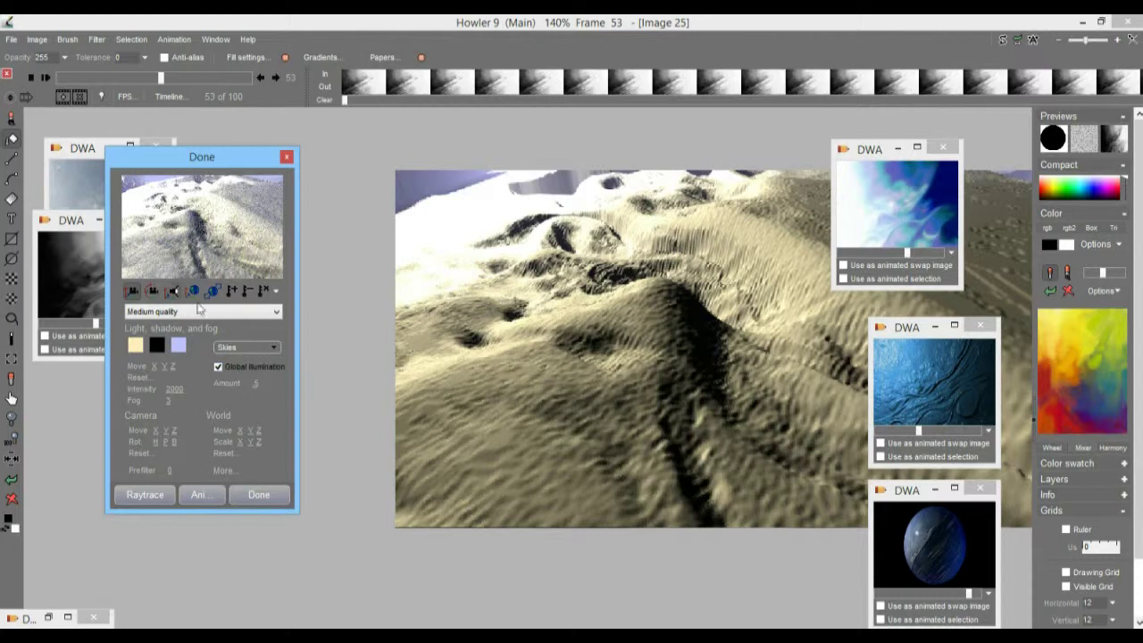
{"action": "left_click", "coordinate": [152, 291]}
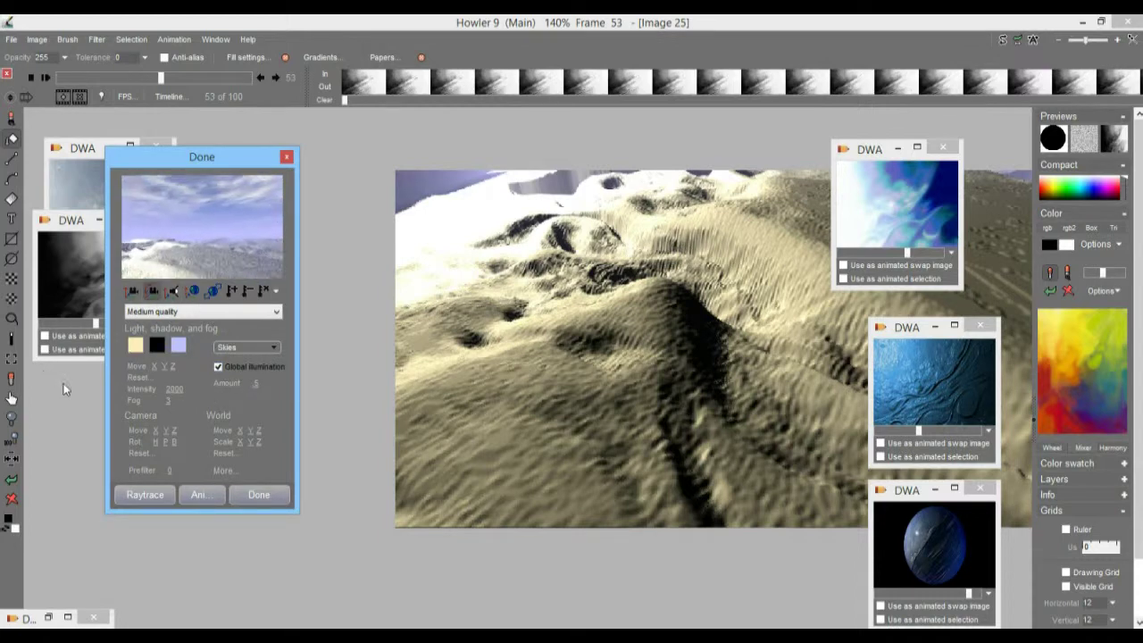
{"action": "left_click", "coordinate": [140, 500]}
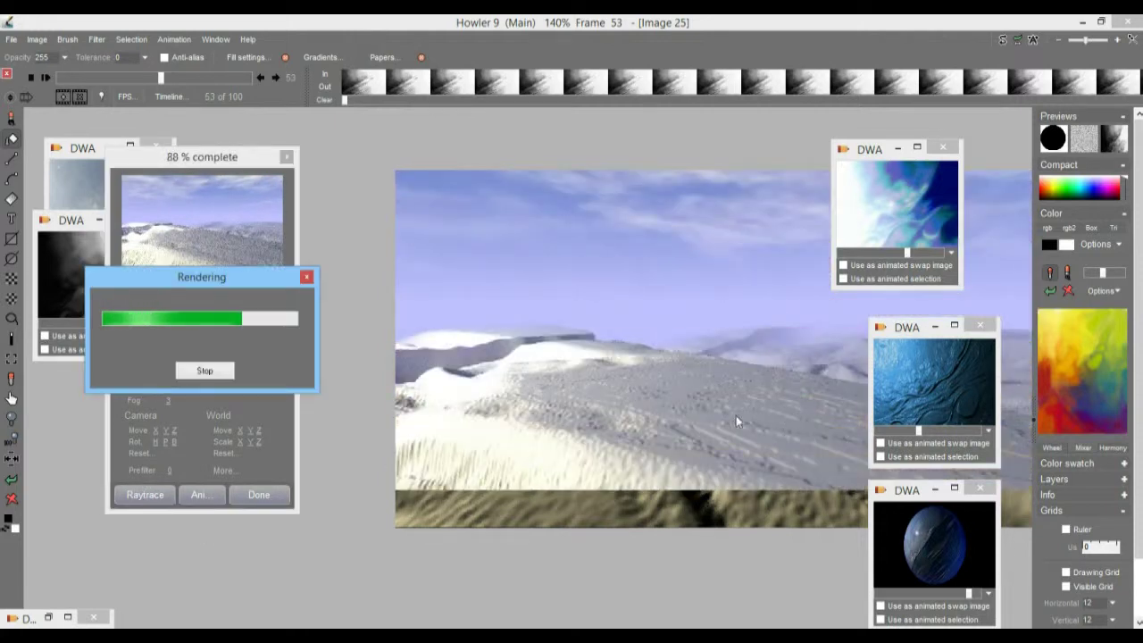
Step: Raytrace the horizon view with the prefilter at 0.6, and raise the prefilter to 0.7
{"action": "left_click_drag", "start_coordinate": [168, 469], "coordinate": [115, 469]}
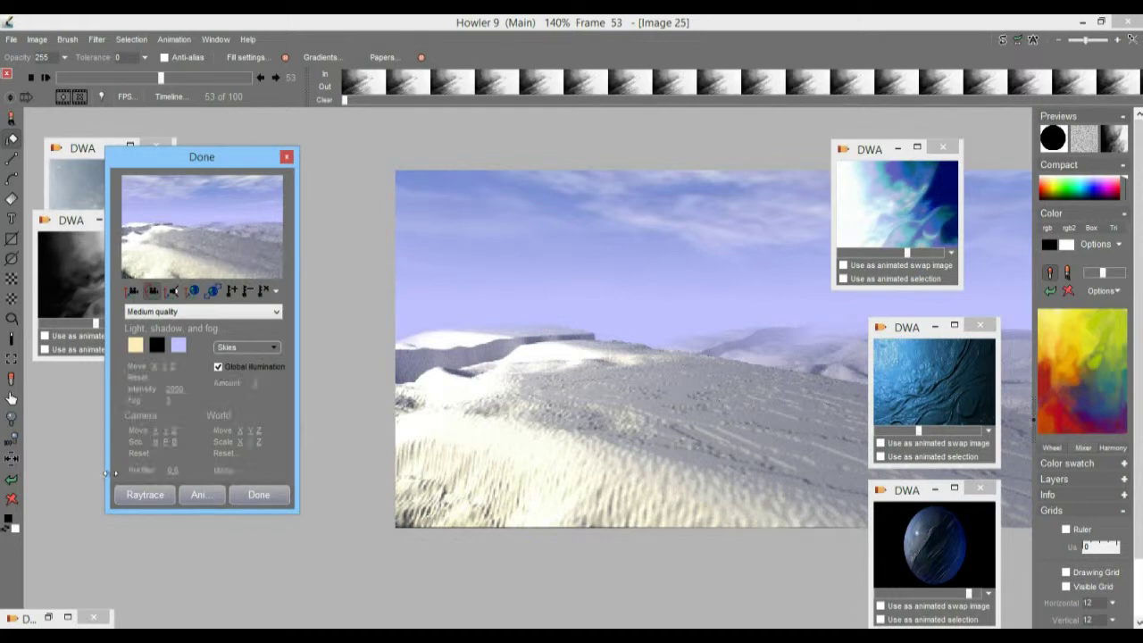
{"action": "left_click", "coordinate": [146, 493]}
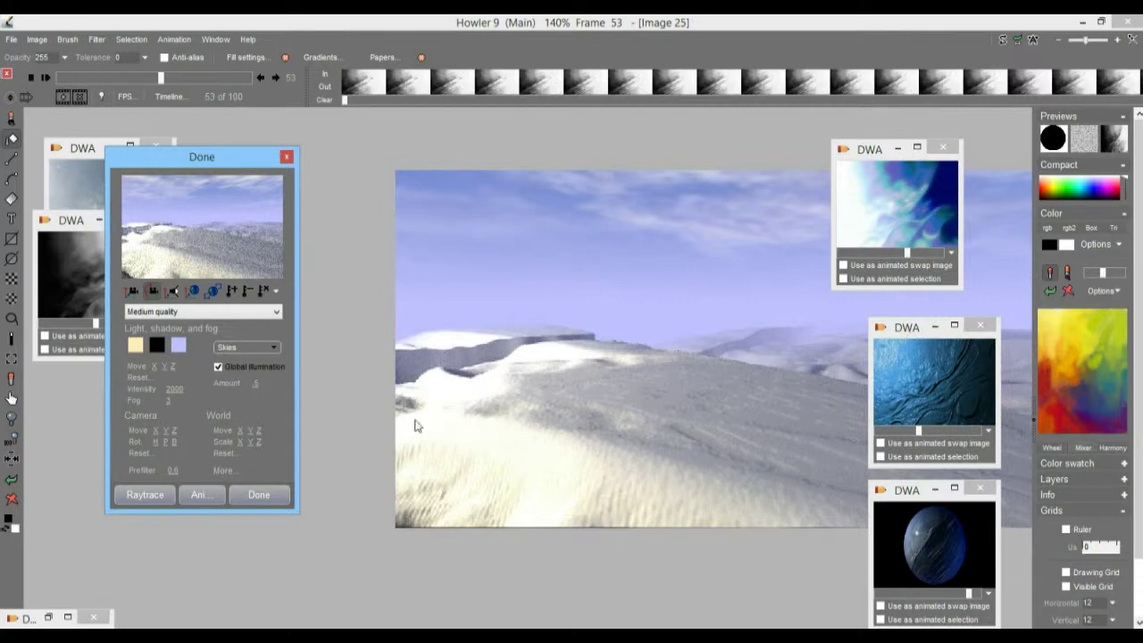
{"action": "left_click_drag", "start_coordinate": [173, 469], "coordinate": [187, 469]}
Step: Choose the grey overcast sky from the sky presets and raytrace the terrain with it
{"action": "left_click", "coordinate": [263, 346]}
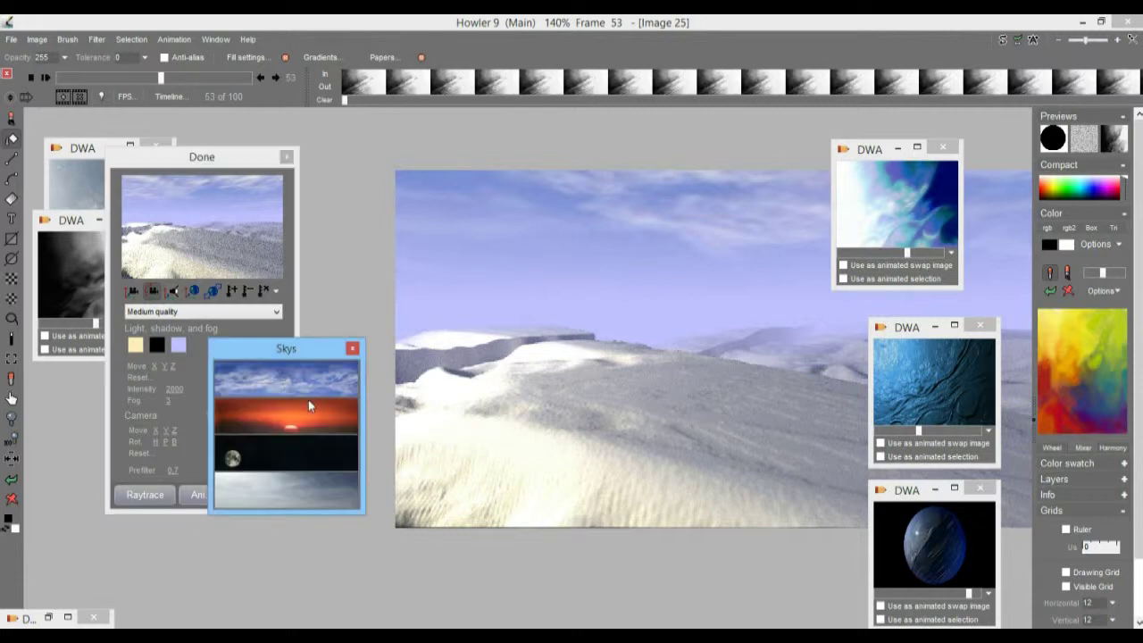
{"action": "left_click", "coordinate": [294, 492]}
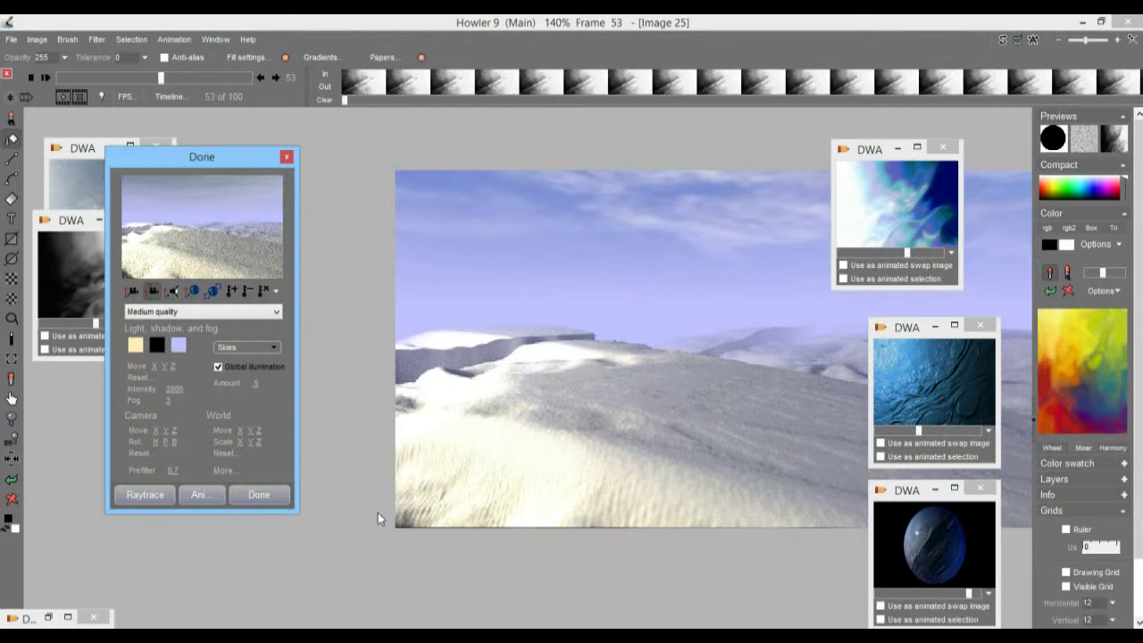
{"action": "left_click", "coordinate": [264, 349]}
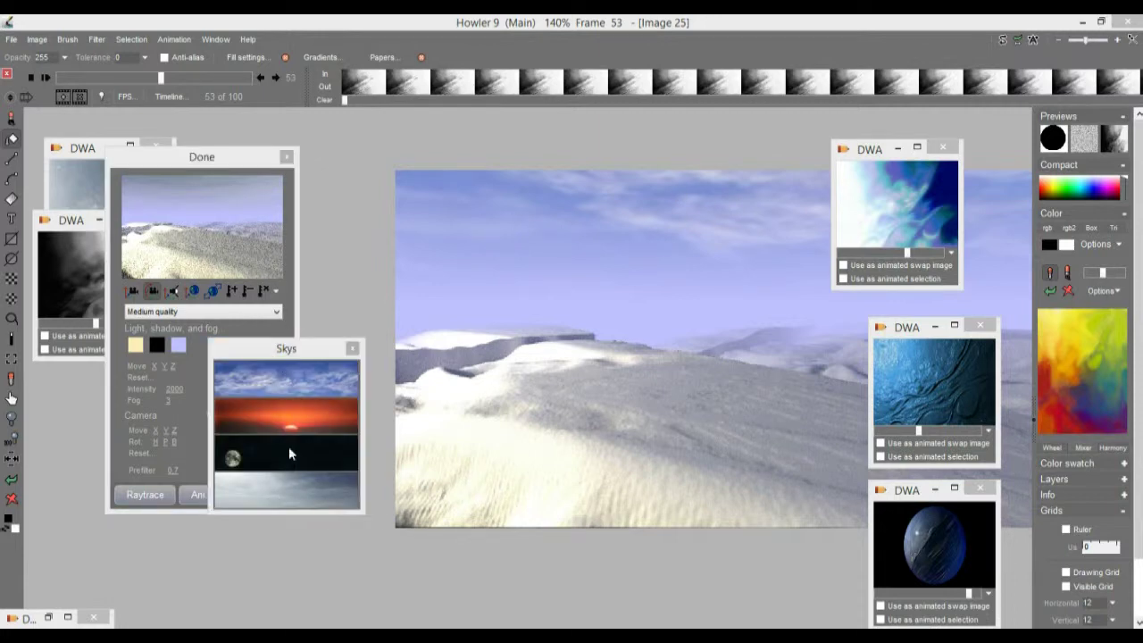
{"action": "left_click", "coordinate": [292, 489]}
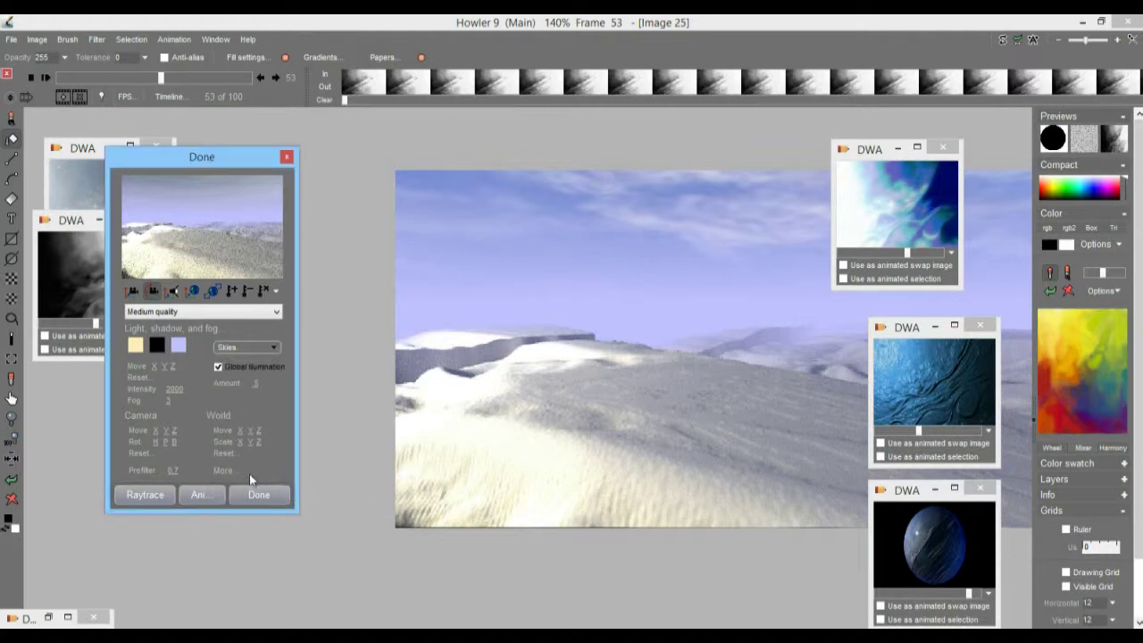
{"action": "left_click", "coordinate": [145, 495]}
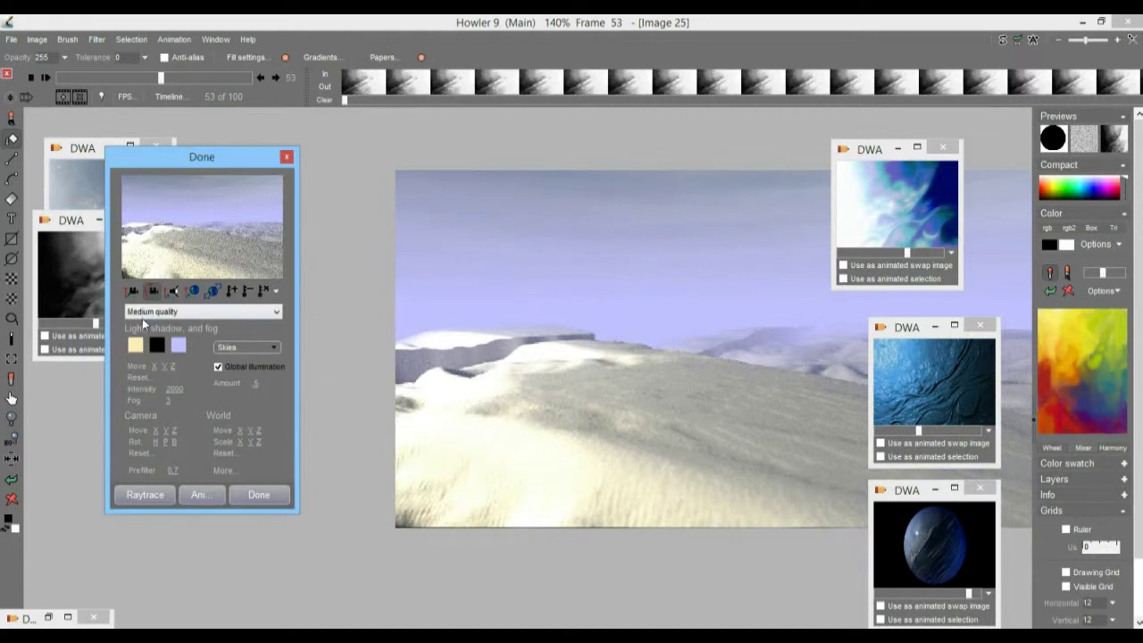
Step: Raytrace a tilted close-up view of the terrain at Final render quality and stop the render partway
{"action": "left_click_drag", "start_coordinate": [163, 236], "coordinate": [665, 329]}
{"action": "left_click_drag", "start_coordinate": [228, 252], "coordinate": [283, 221]}
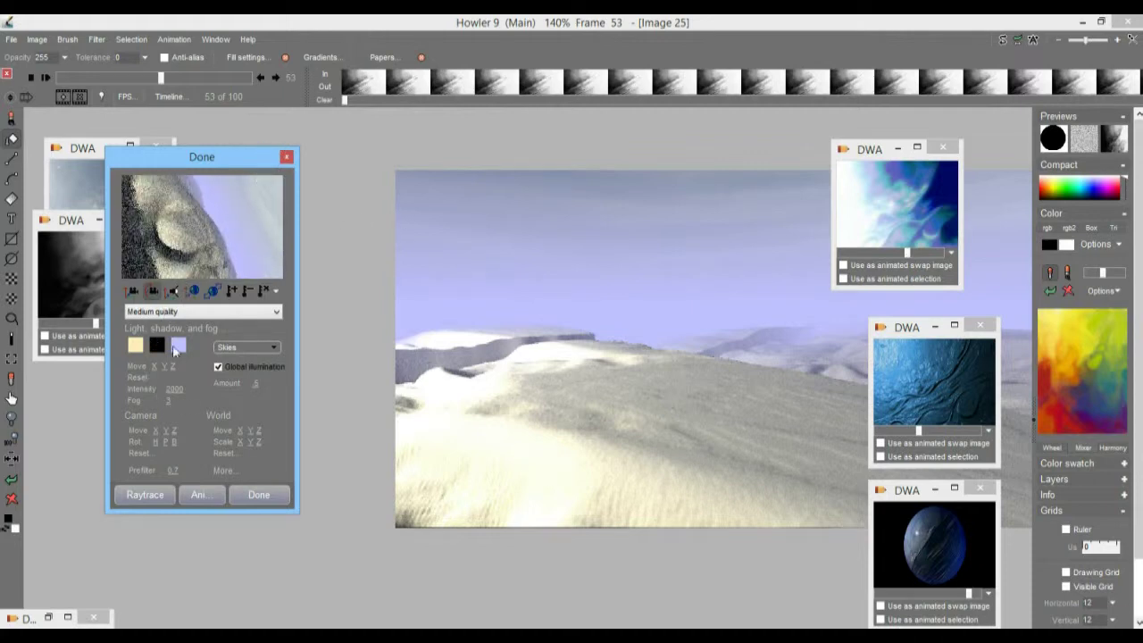
{"action": "left_click", "coordinate": [150, 310]}
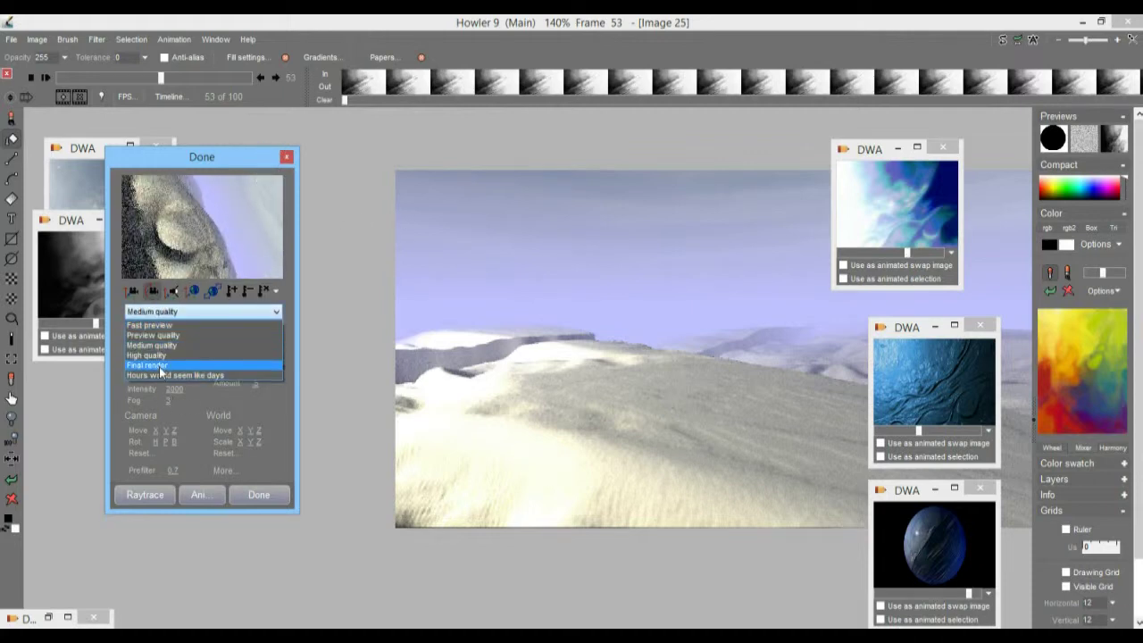
{"action": "left_click", "coordinate": [160, 366]}
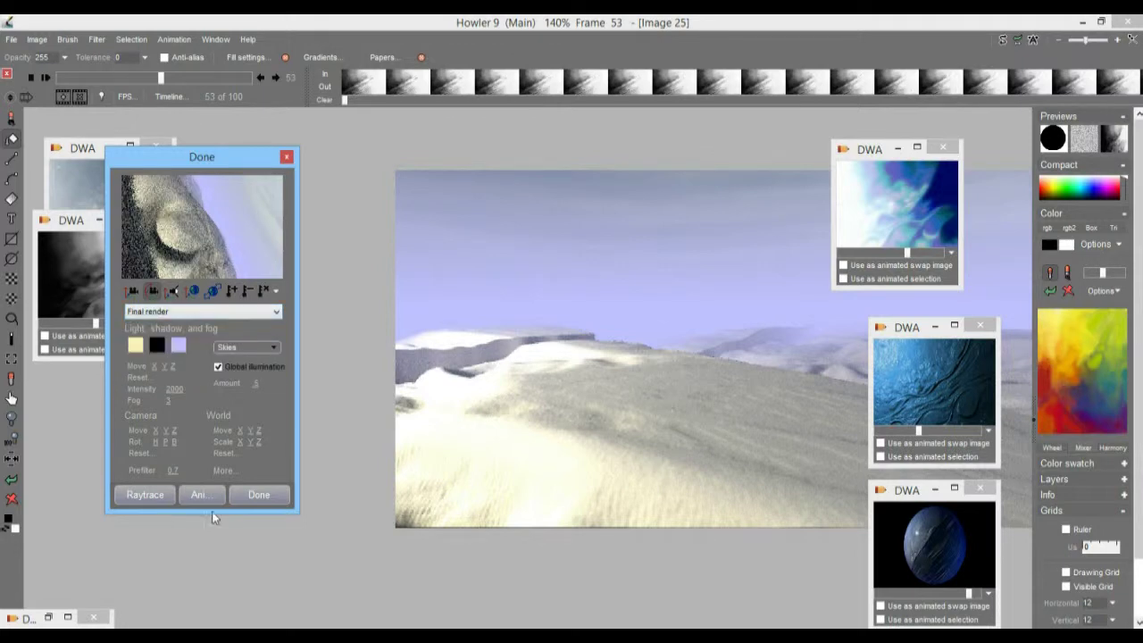
{"action": "left_click", "coordinate": [142, 507]}
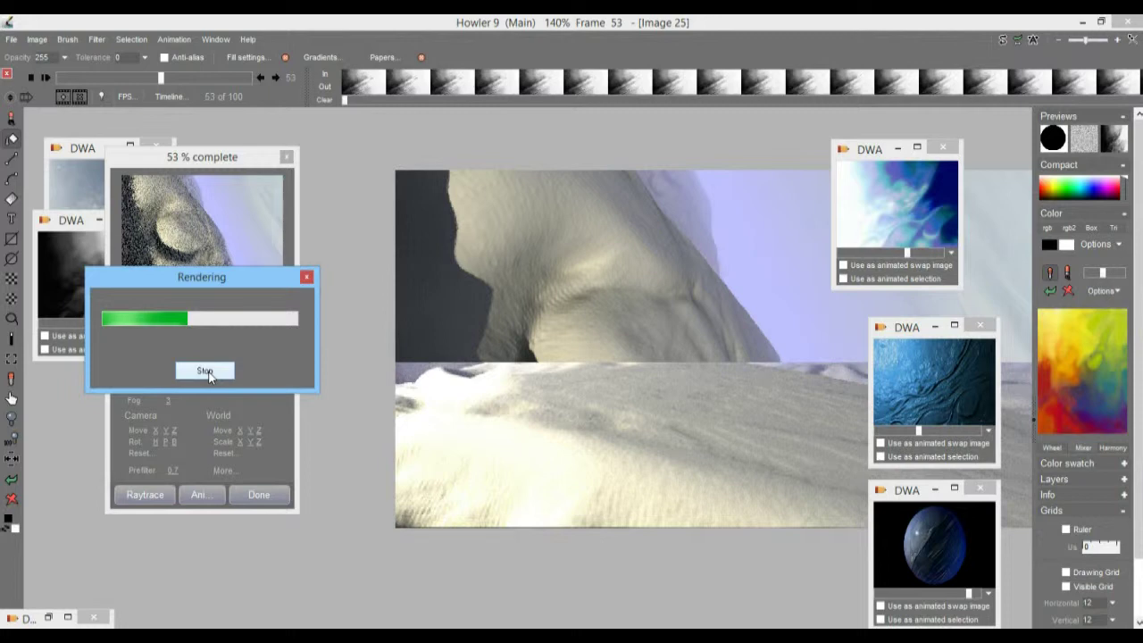
{"action": "left_click", "coordinate": [205, 371]}
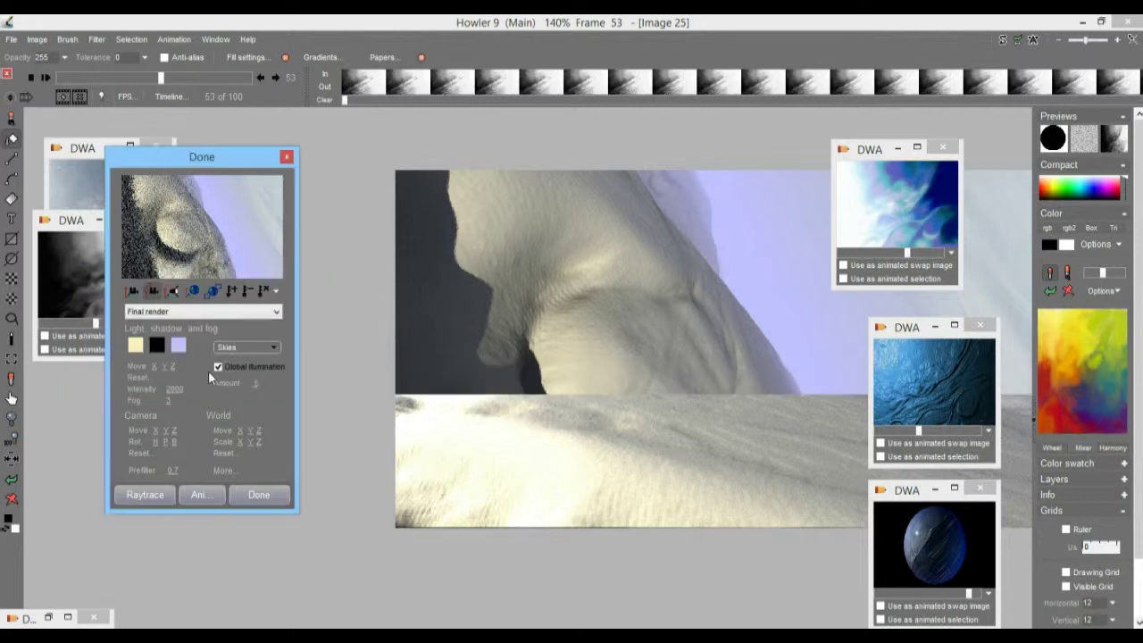
Step: Close Puppy Ray, undo the terrain render, and return the greyscale animation to frame 0
{"action": "left_click", "coordinate": [267, 496]}
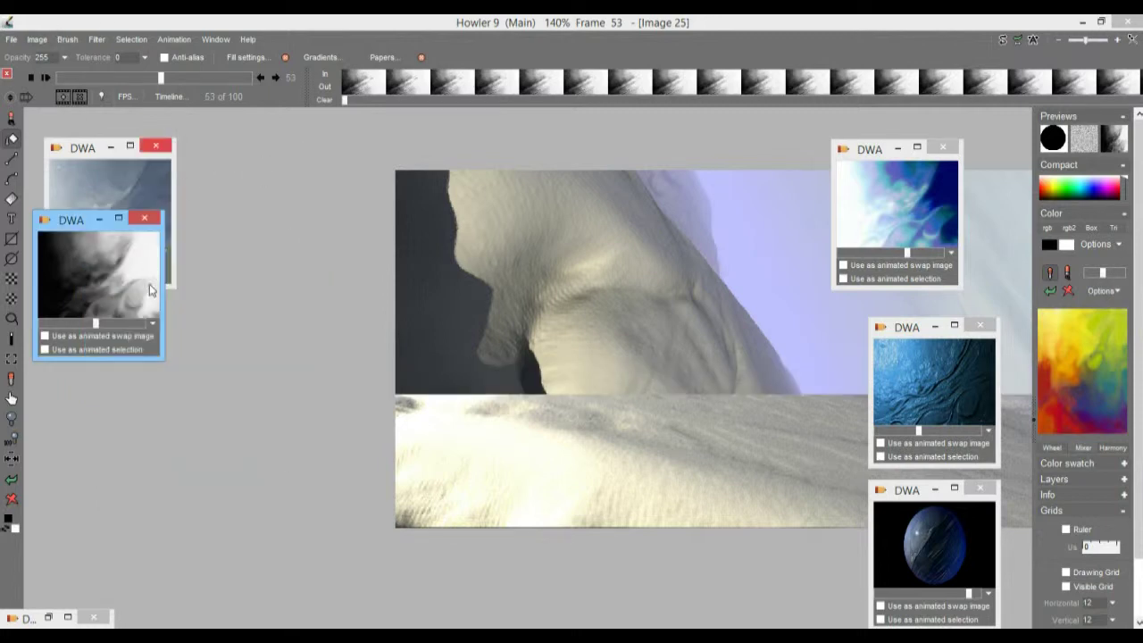
{"action": "left_click_drag", "start_coordinate": [66, 220], "coordinate": [93, 309]}
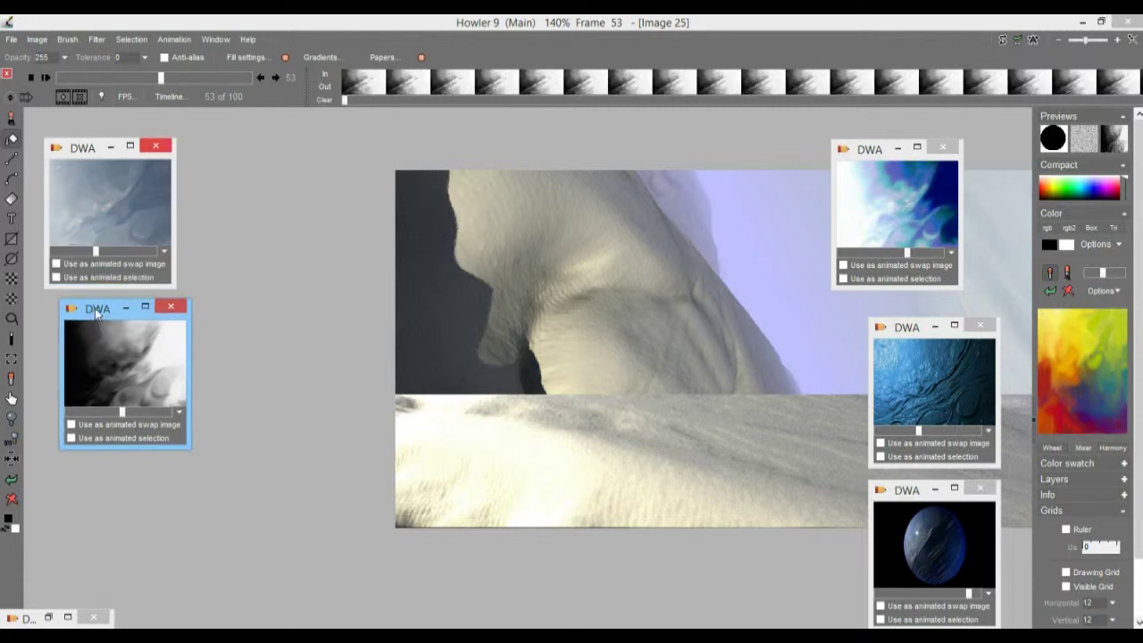
{"action": "left_click", "coordinate": [11, 479]}
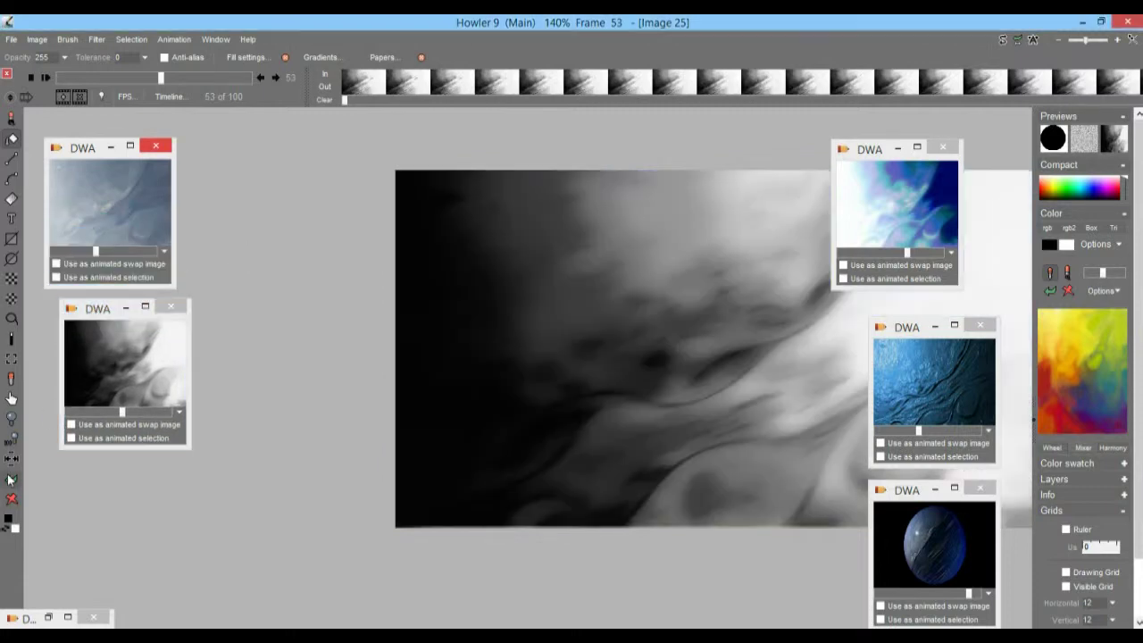
{"action": "left_click_drag", "start_coordinate": [161, 77], "coordinate": [59, 78]}
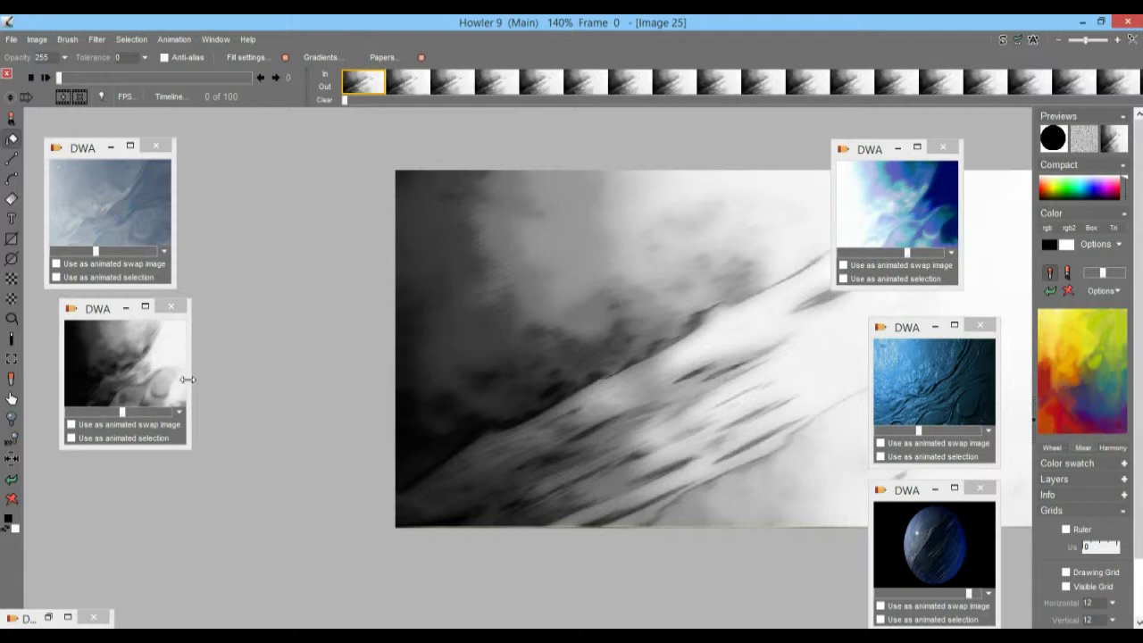
Step: Enlarge the stored greyscale animation's preview window to roughly twice its size
{"action": "left_click_drag", "start_coordinate": [188, 380], "coordinate": [346, 375]}
{"action": "left_click_drag", "start_coordinate": [256, 452], "coordinate": [261, 556]}
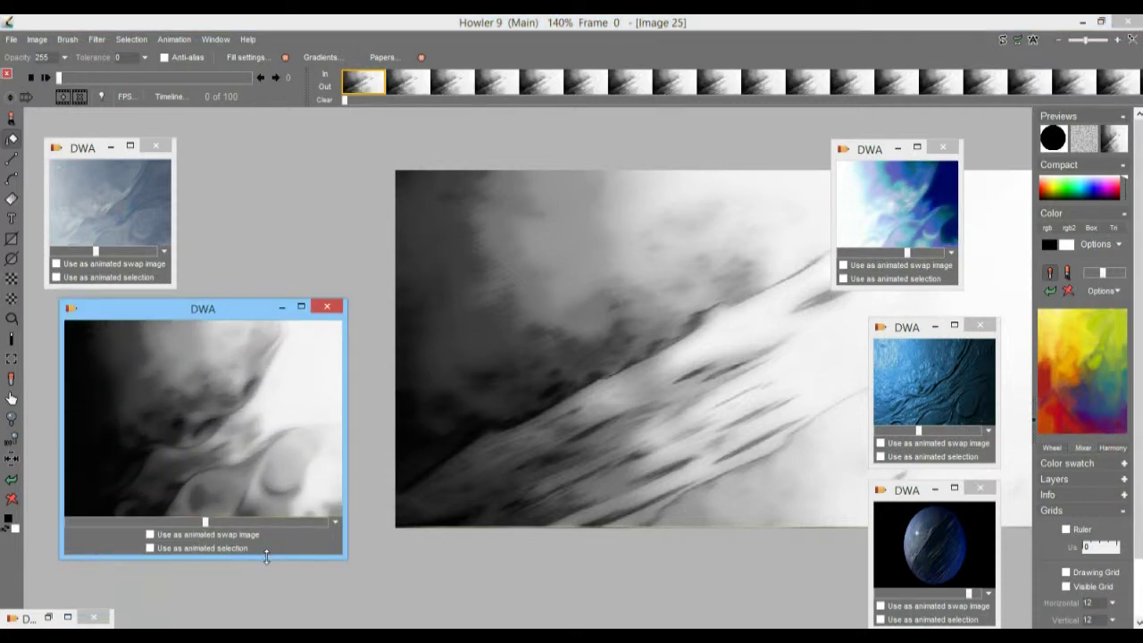
{"action": "left_click", "coordinate": [60, 77]}
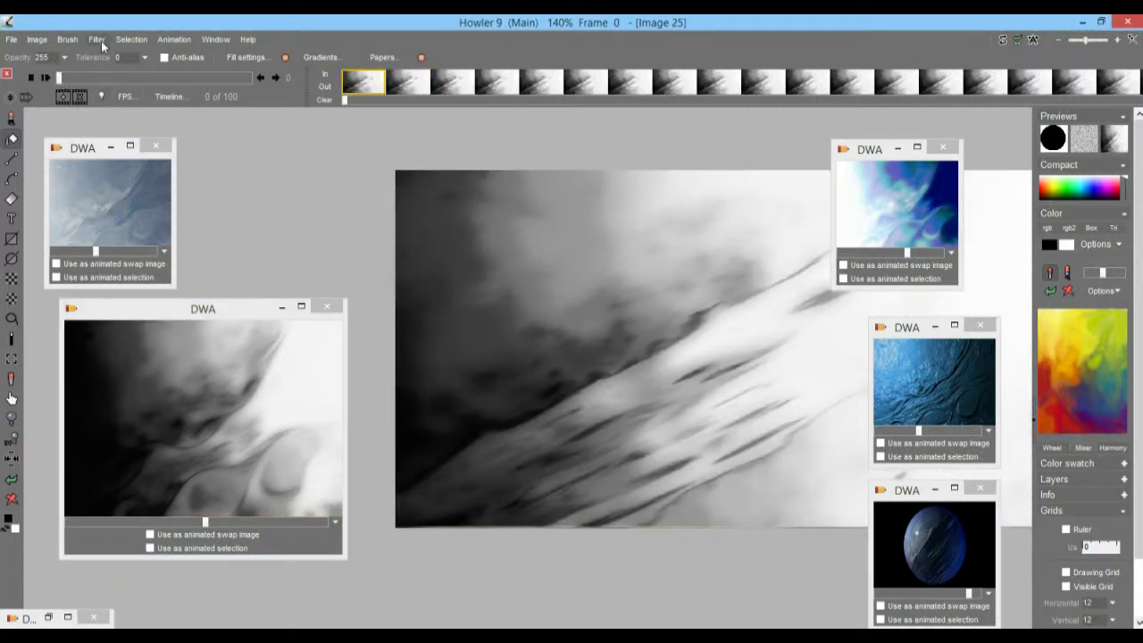
Step: Open Puppy Ray GPU on frame 0 and place its settings window clear of the rendered terrain
{"action": "left_click", "coordinate": [100, 41]}
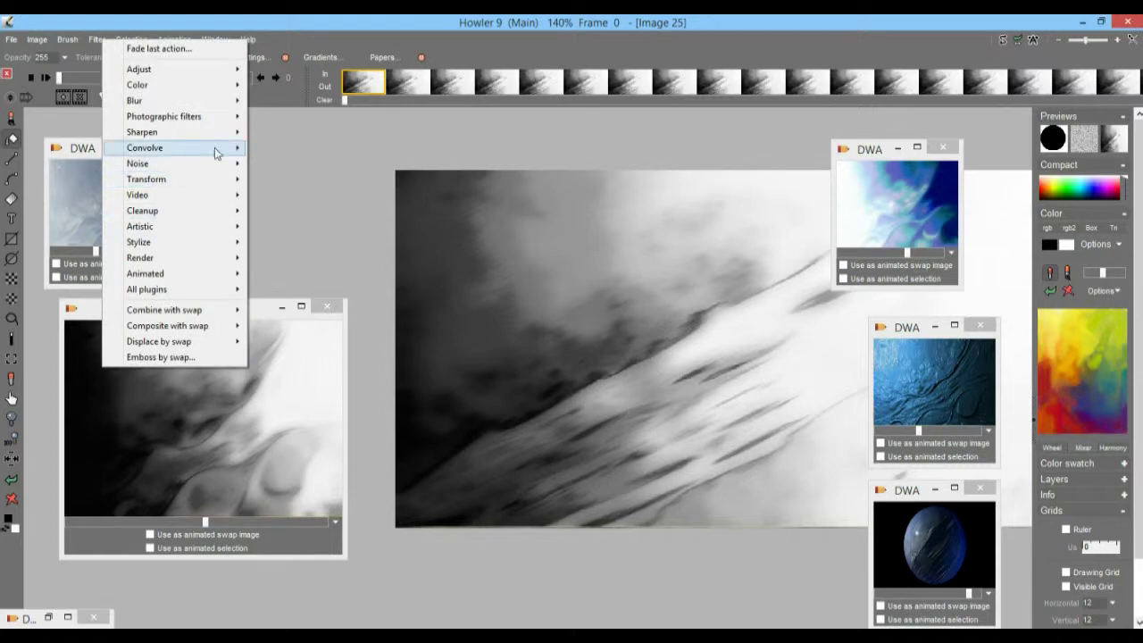
{"action": "mouse_move", "coordinate": [205, 184]}
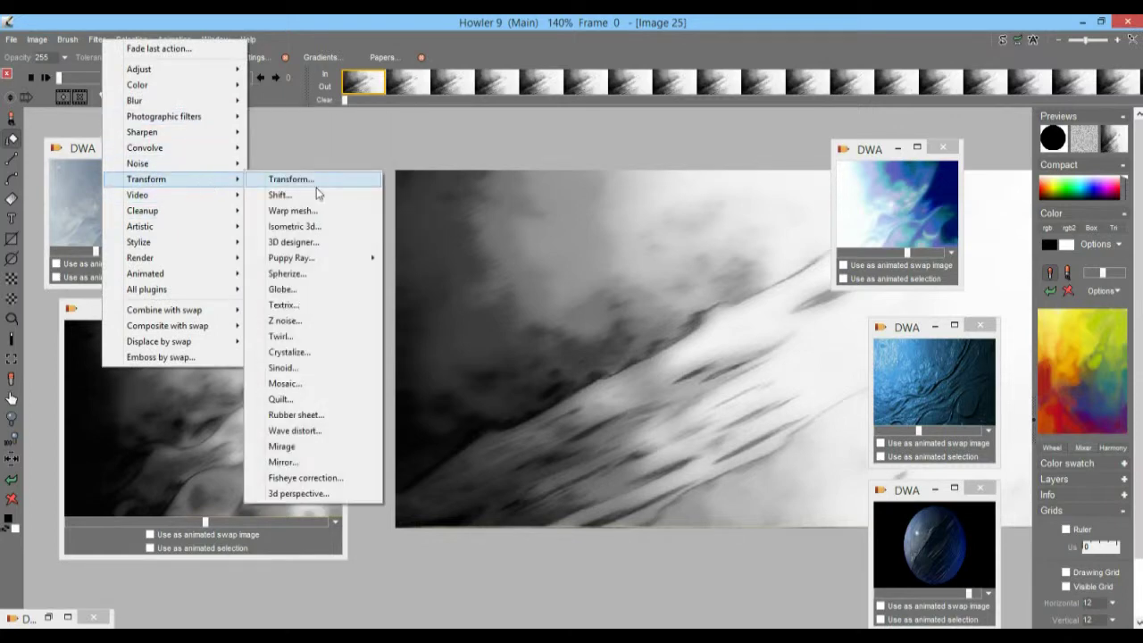
{"action": "mouse_move", "coordinate": [365, 264]}
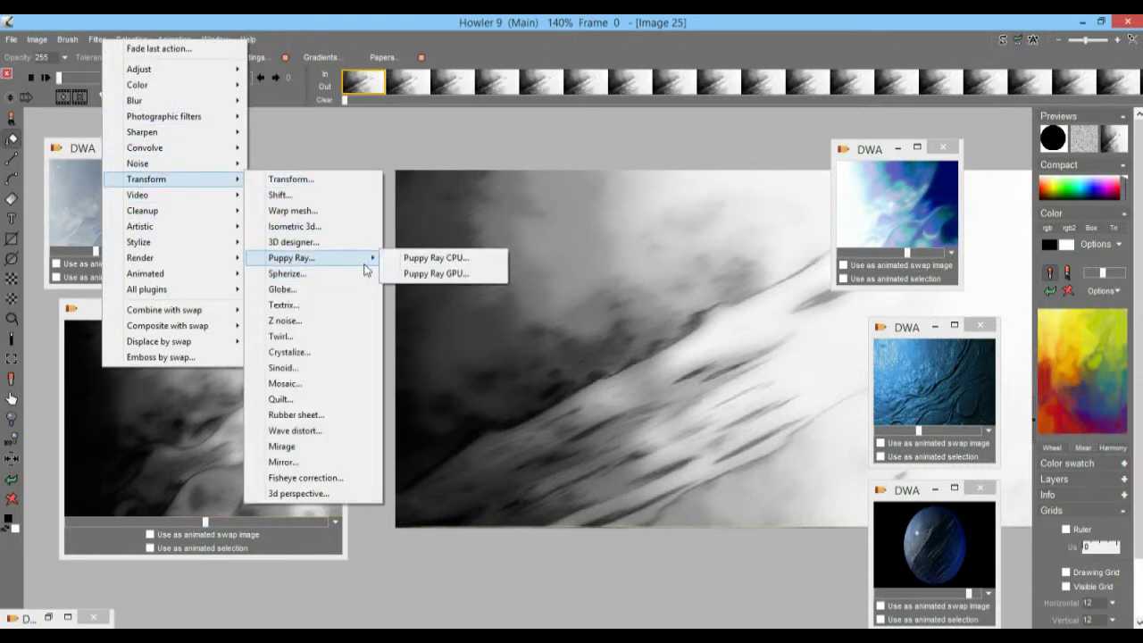
{"action": "left_click", "coordinate": [437, 274]}
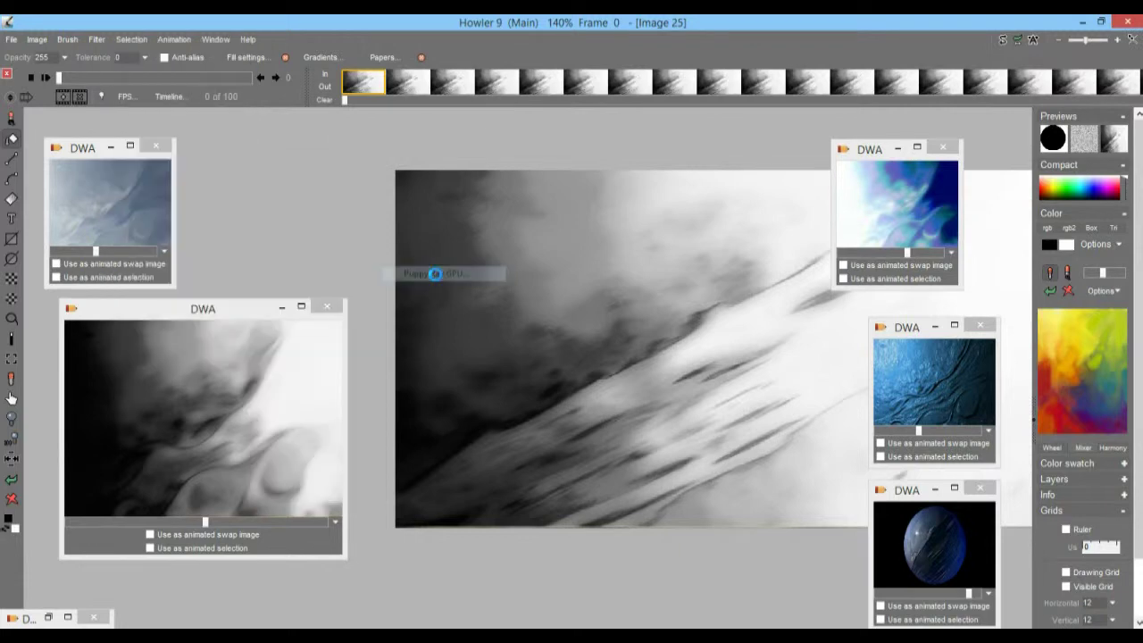
{"action": "left_click_drag", "start_coordinate": [476, 150], "coordinate": [184, 118]}
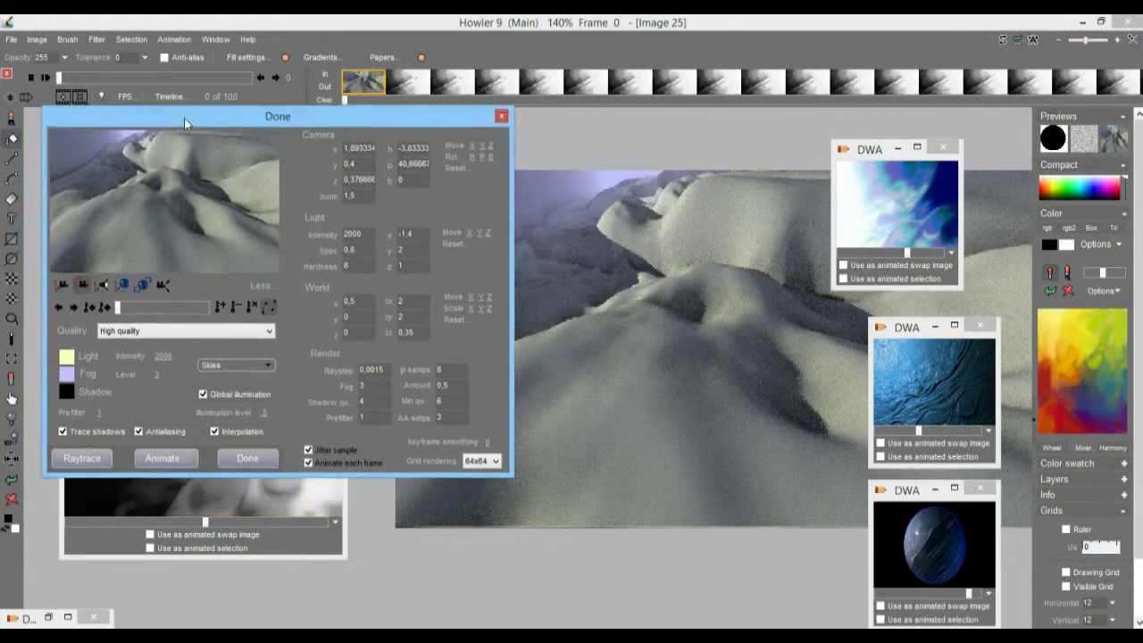
Step: Set the Puppy Ray quality to Medium and rotate the camera to about heading -64 and pitch 39
{"action": "left_click_drag", "start_coordinate": [182, 222], "coordinate": [112, 194]}
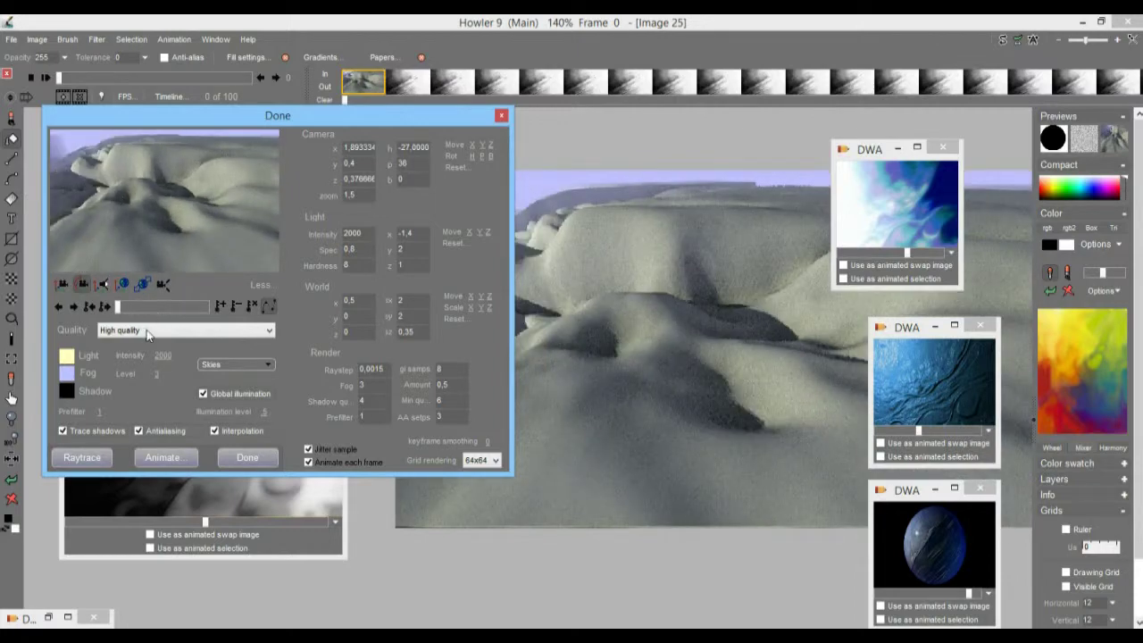
{"action": "left_click", "coordinate": [147, 331]}
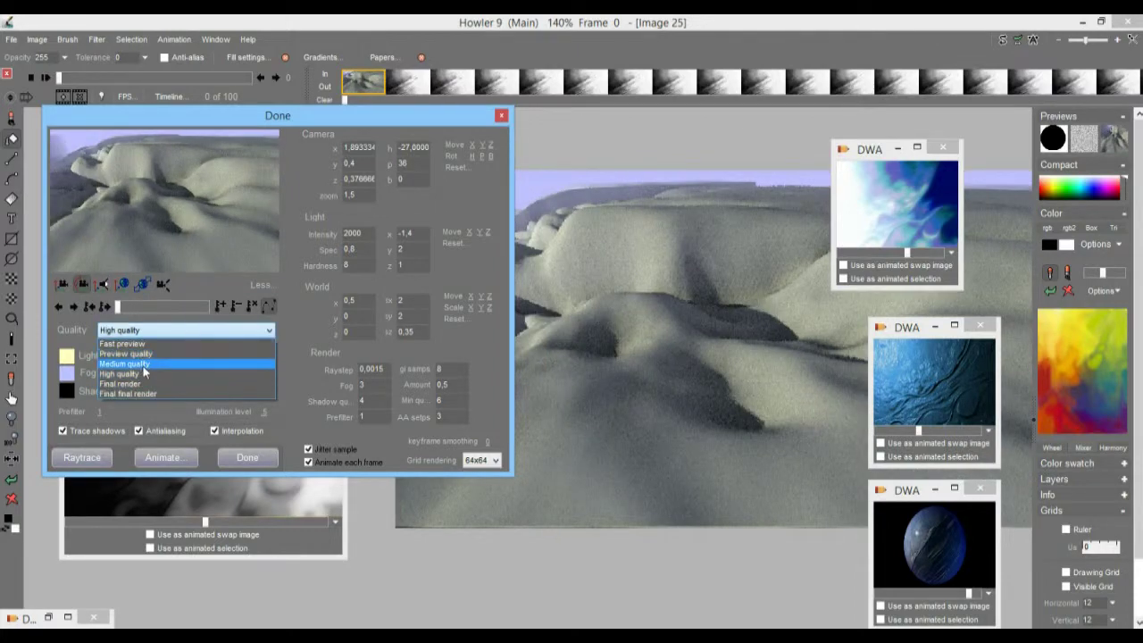
{"action": "left_click", "coordinate": [141, 364]}
{"action": "left_click_drag", "start_coordinate": [173, 184], "coordinate": [128, 187]}
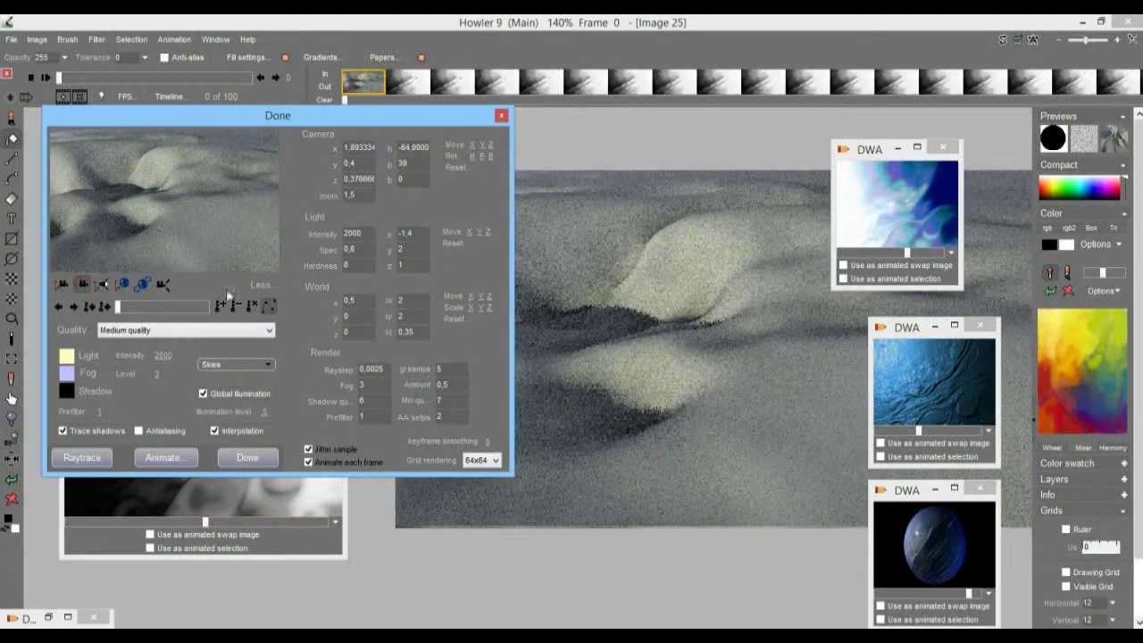
Step: Scrub the Puppy Ray terrain animation between frames 0 and 99 while trying different camera angles and heights
{"action": "left_click_drag", "start_coordinate": [125, 304], "coordinate": [148, 310]}
{"action": "left_click_drag", "start_coordinate": [173, 308], "coordinate": [71, 200]}
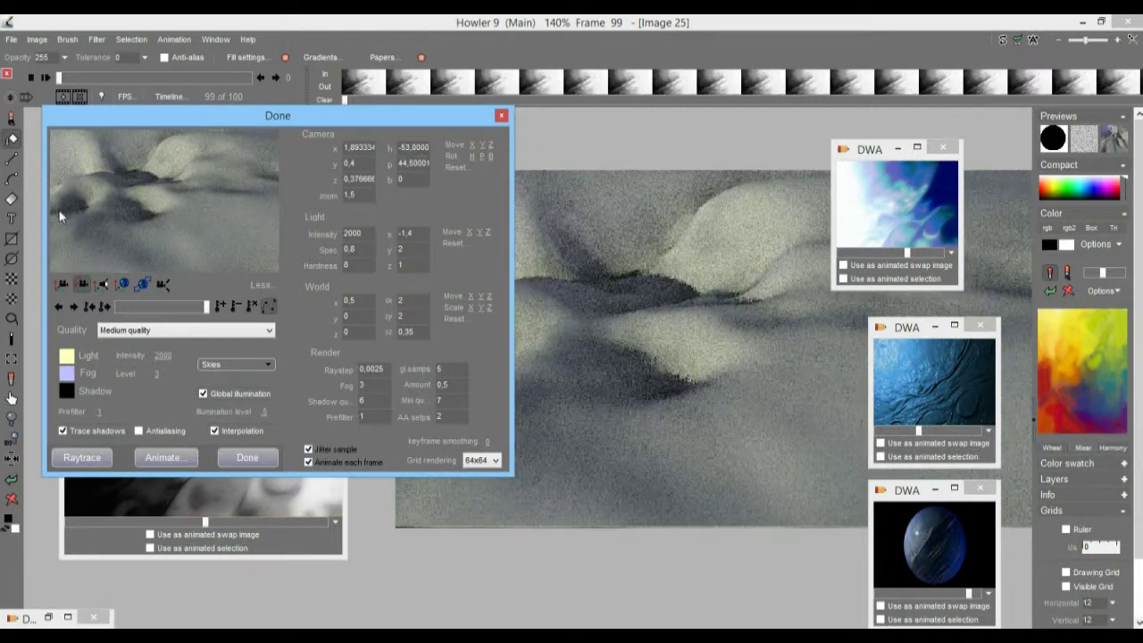
{"action": "left_click_drag", "start_coordinate": [191, 313], "coordinate": [88, 311]}
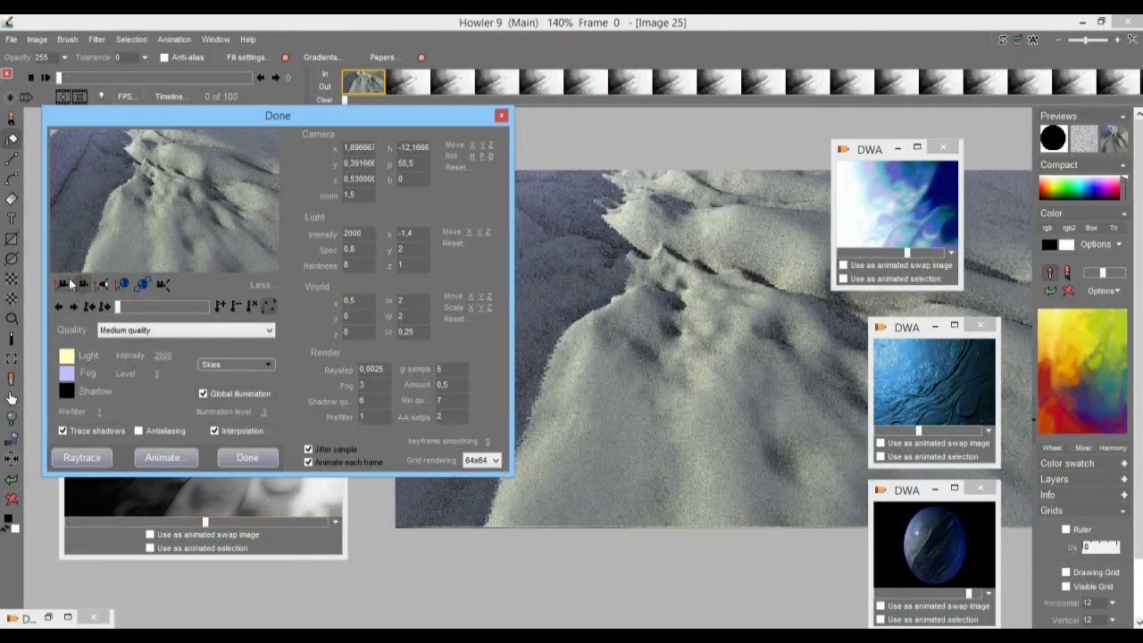
{"action": "left_click", "coordinate": [81, 283]}
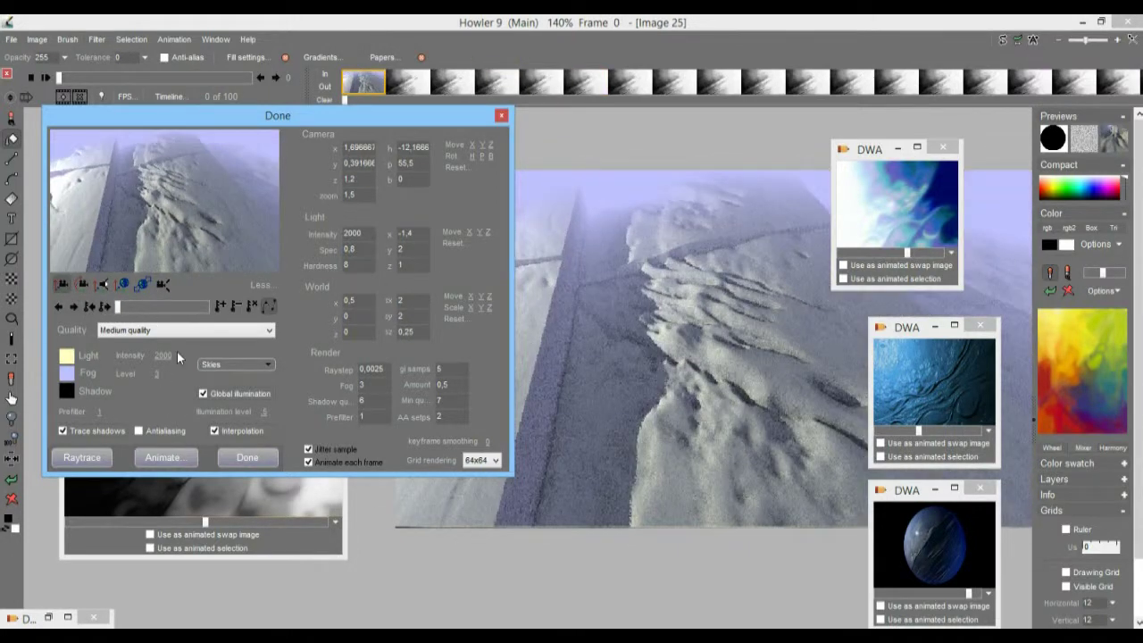
{"action": "left_click_drag", "start_coordinate": [176, 179], "coordinate": [212, 229]}
{"action": "mouse_move", "coordinate": [123, 321]}
{"action": "left_mouse_down"}
{"action": "mouse_move", "coordinate": [169, 302]}
{"action": "mouse_move", "coordinate": [116, 314]}
{"action": "left_mouse_up"}
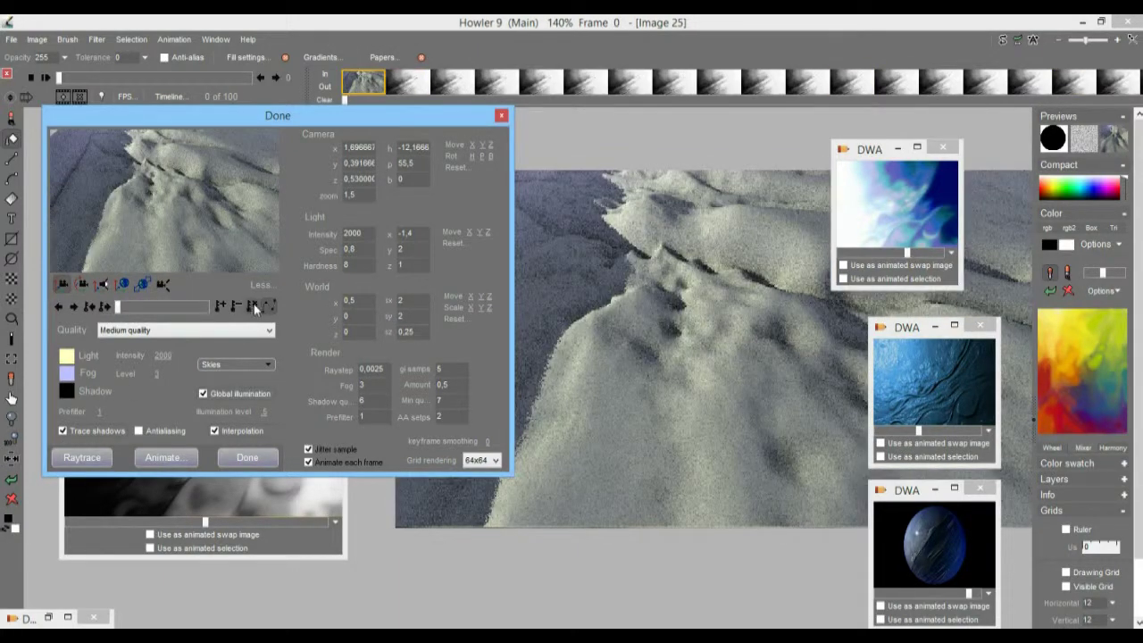
Step: Clear all Puppy Ray keyframes and reposition the camera to about x 1.79, y 0.10, z 0.99
{"action": "left_click", "coordinate": [254, 305]}
{"action": "left_click", "coordinate": [555, 373]}
{"action": "left_click_drag", "start_coordinate": [206, 255], "coordinate": [136, 446]}
{"action": "left_click_drag", "start_coordinate": [132, 362], "coordinate": [268, 138]}
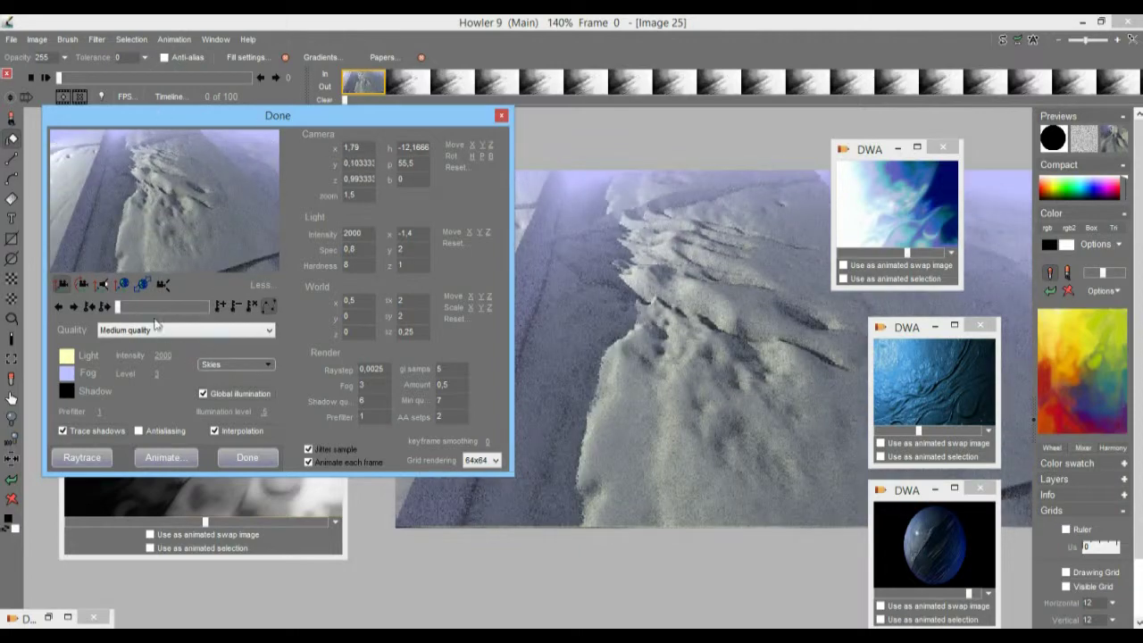
Step: Slide the camera across the terrain to about x 0.94, y 1.87, keeping its height
{"action": "left_click_drag", "start_coordinate": [120, 307], "coordinate": [75, 301]}
{"action": "left_click_drag", "start_coordinate": [179, 194], "coordinate": [92, 200]}
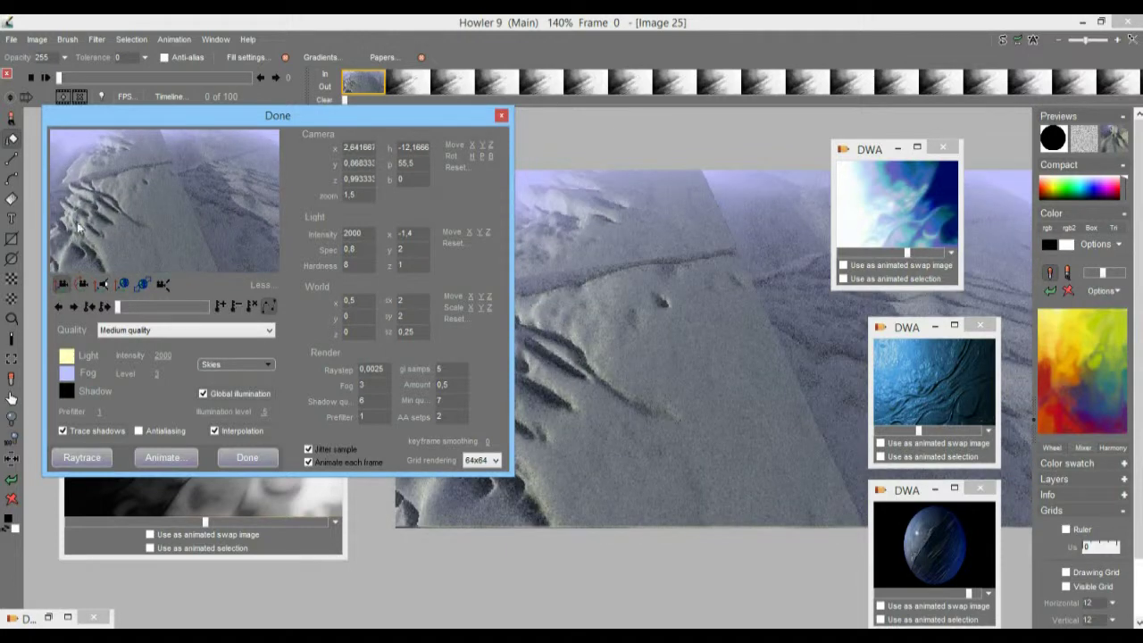
{"action": "left_click_drag", "start_coordinate": [274, 217], "coordinate": [96, 173]}
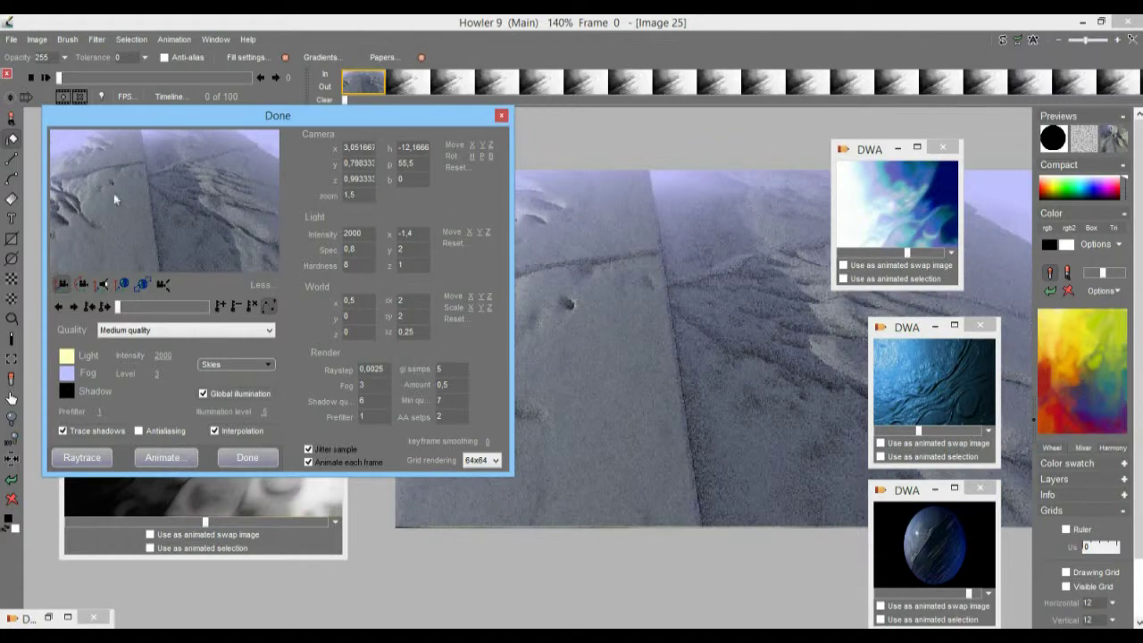
{"action": "left_click_drag", "start_coordinate": [222, 193], "coordinate": [702, 227]}
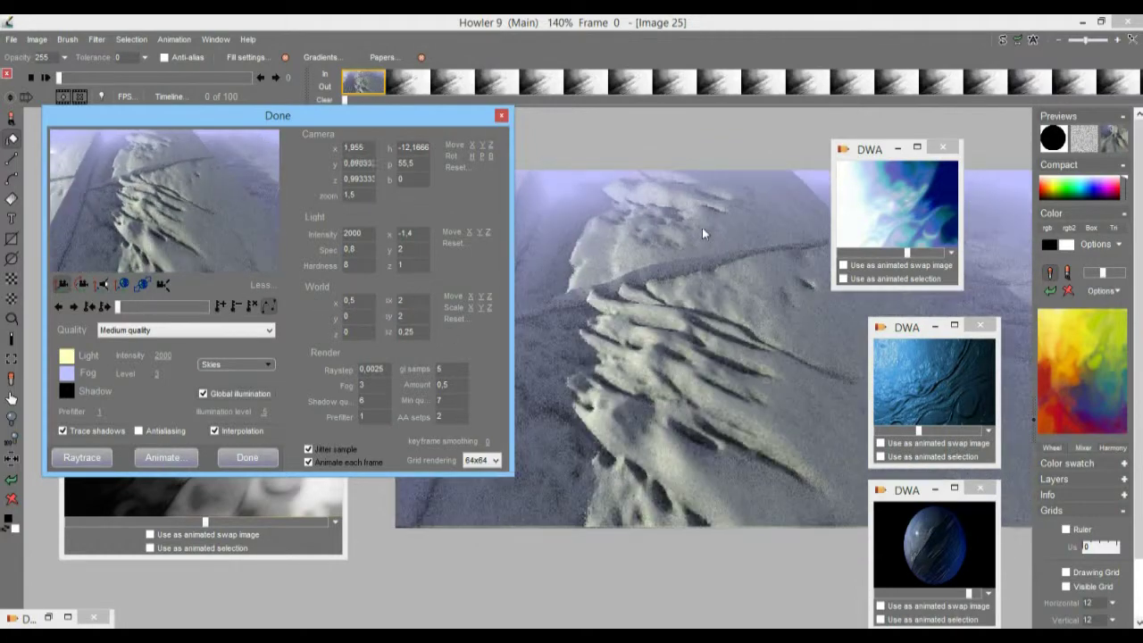
{"action": "left_click_drag", "start_coordinate": [182, 157], "coordinate": [272, 269]}
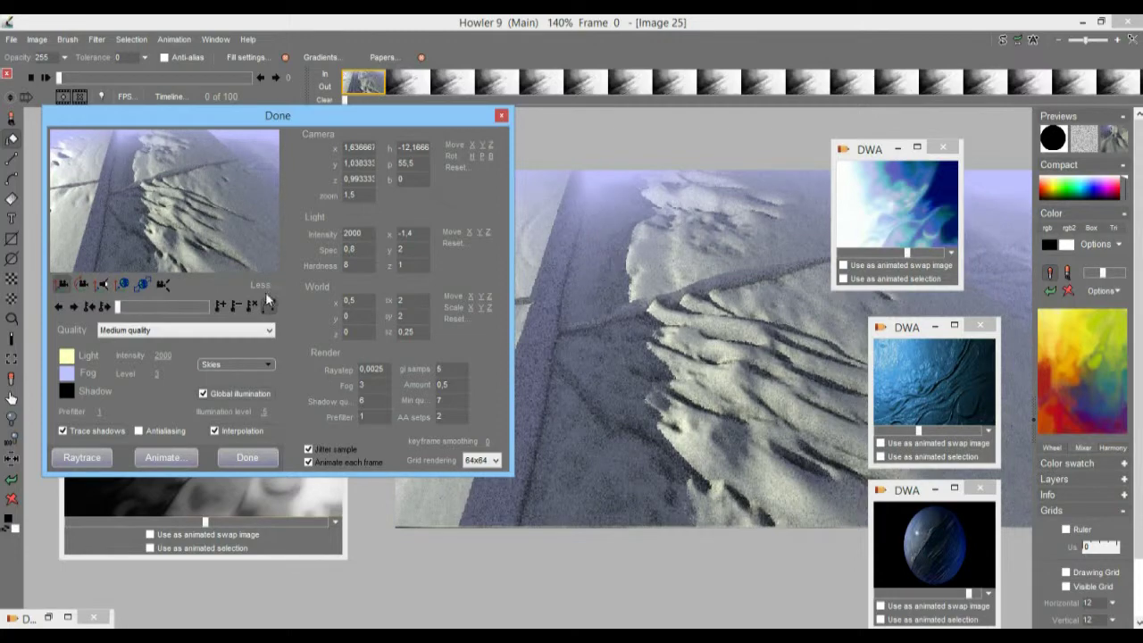
{"action": "left_click_drag", "start_coordinate": [94, 212], "coordinate": [189, 292]}
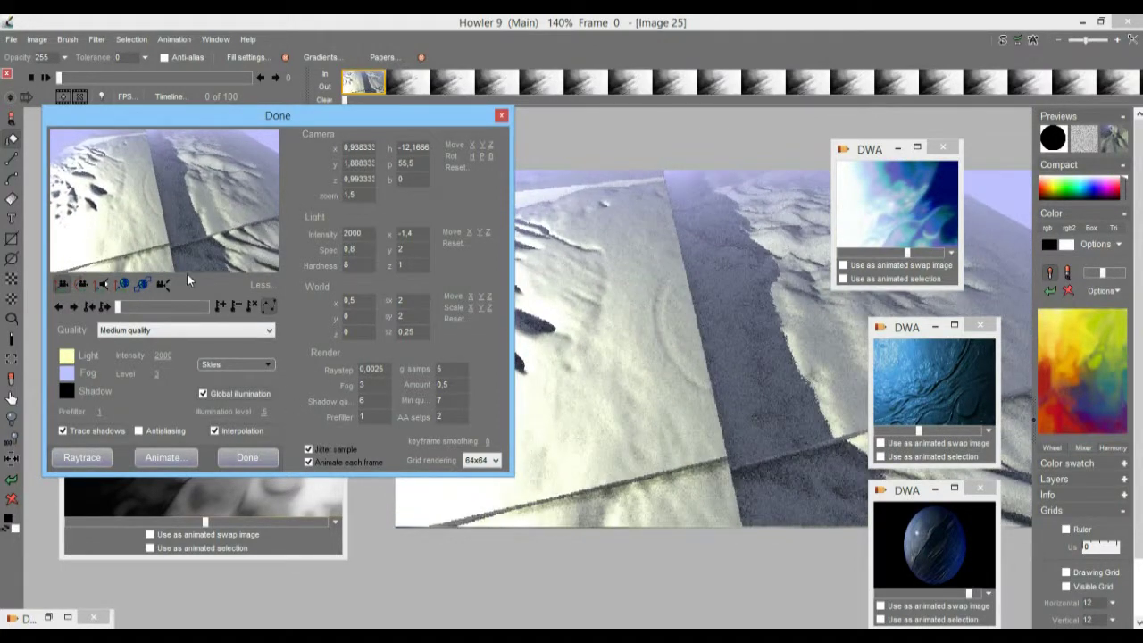
Step: Rotate the camera to about heading -119 and pitch 44 so the horizon comes into view
{"action": "left_click", "coordinate": [80, 284]}
{"action": "left_click_drag", "start_coordinate": [215, 207], "coordinate": [11, 246]}
{"action": "left_click_drag", "start_coordinate": [206, 191], "coordinate": [186, 199]}
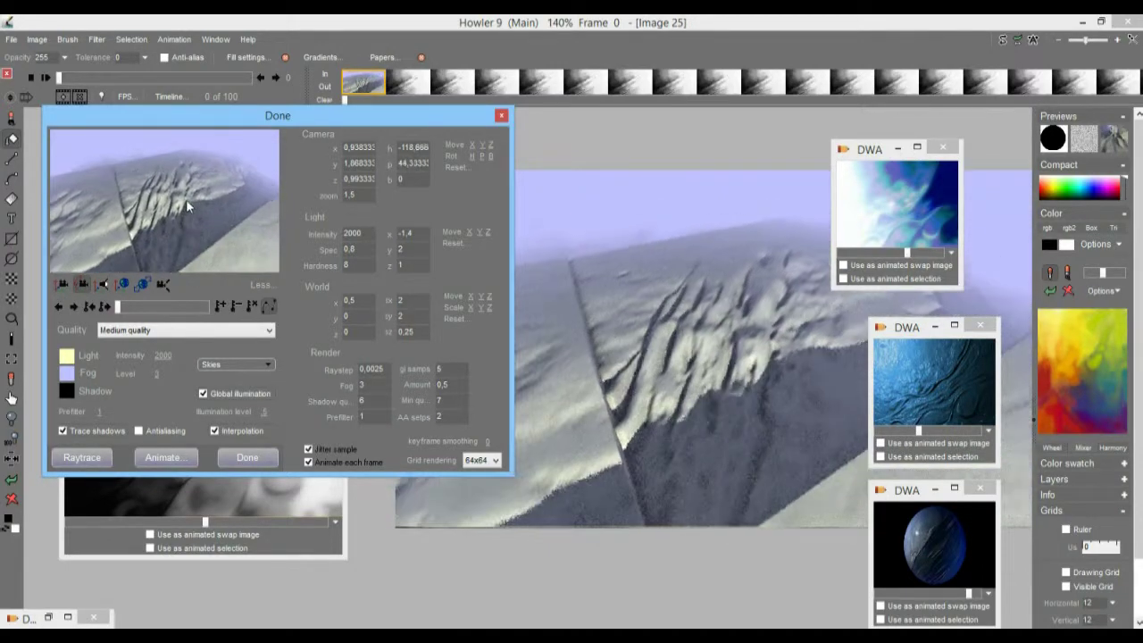
Step: Move the camera to about x 1.38, y 1.54, z 0.36 and the light to about x -1.24, y 2.55, z 0.80
{"action": "left_click", "coordinate": [63, 284]}
{"action": "left_click_drag", "start_coordinate": [144, 236], "coordinate": [52, 230]}
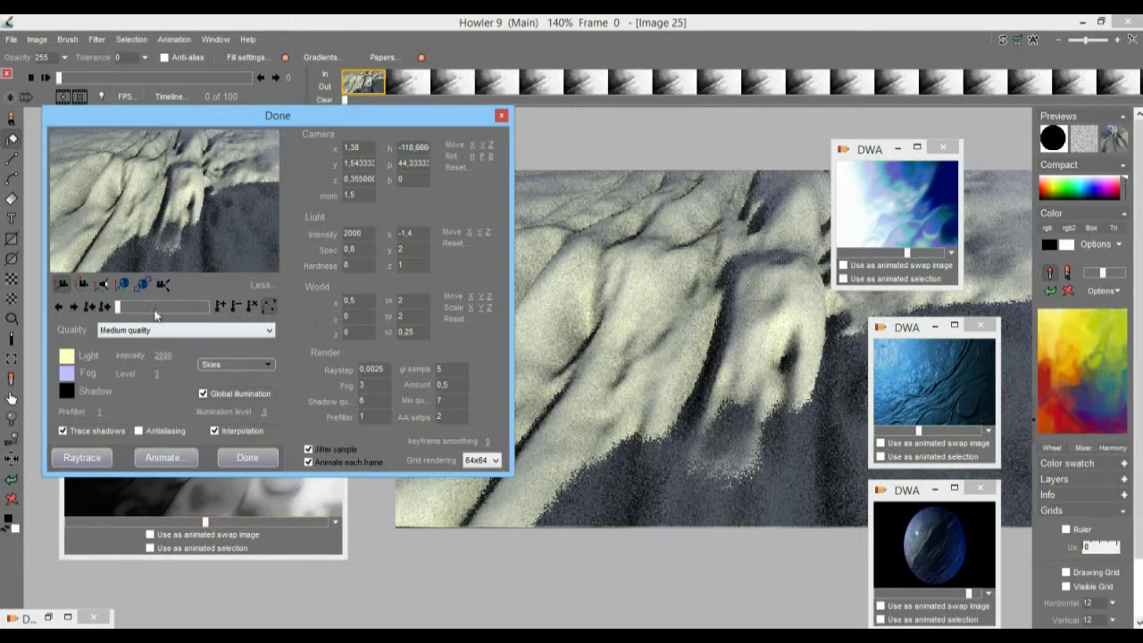
{"action": "left_click", "coordinate": [106, 286]}
{"action": "left_click_drag", "start_coordinate": [132, 196], "coordinate": [4, 319]}
{"action": "left_click_drag", "start_coordinate": [170, 214], "coordinate": [189, 178]}
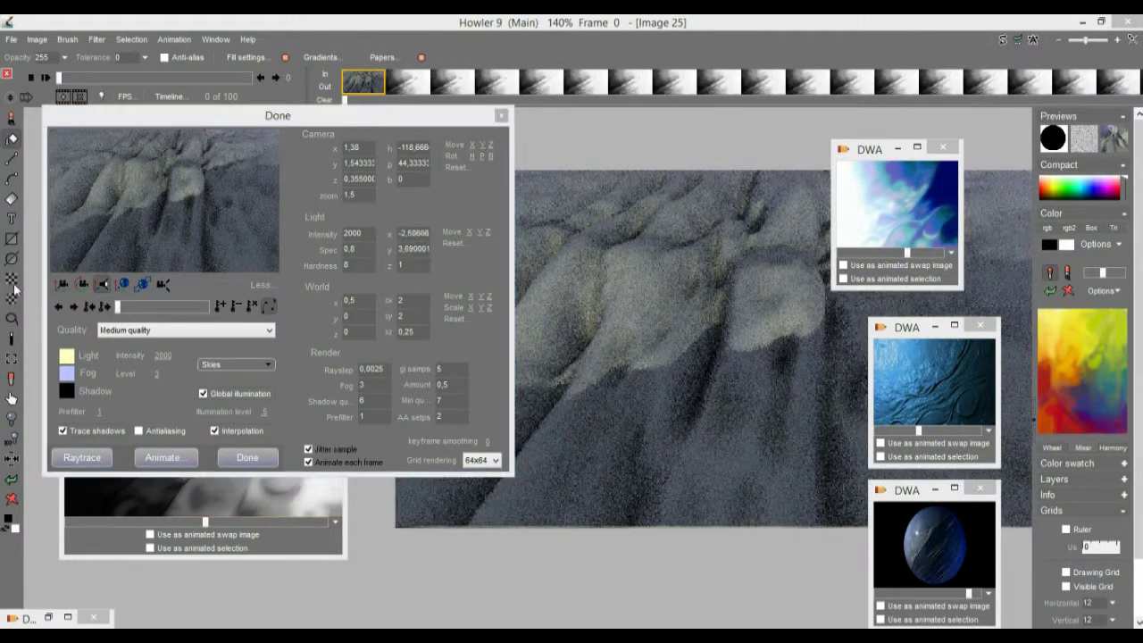
{"action": "left_click_drag", "start_coordinate": [59, 419], "coordinate": [480, 319]}
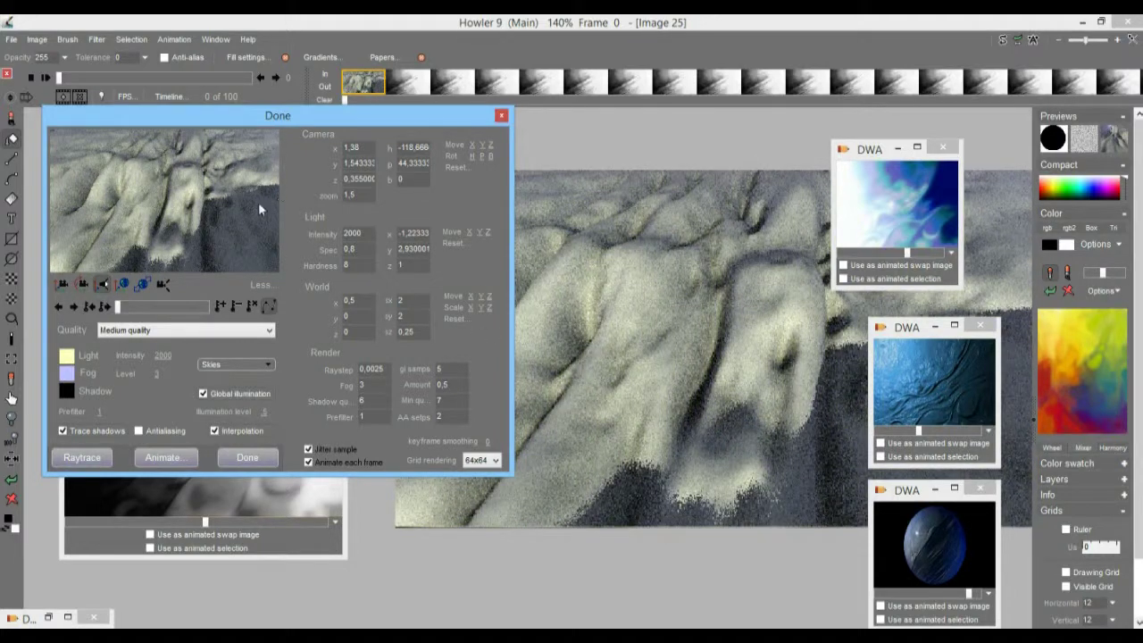
{"action": "left_click_drag", "start_coordinate": [209, 137], "coordinate": [234, 330]}
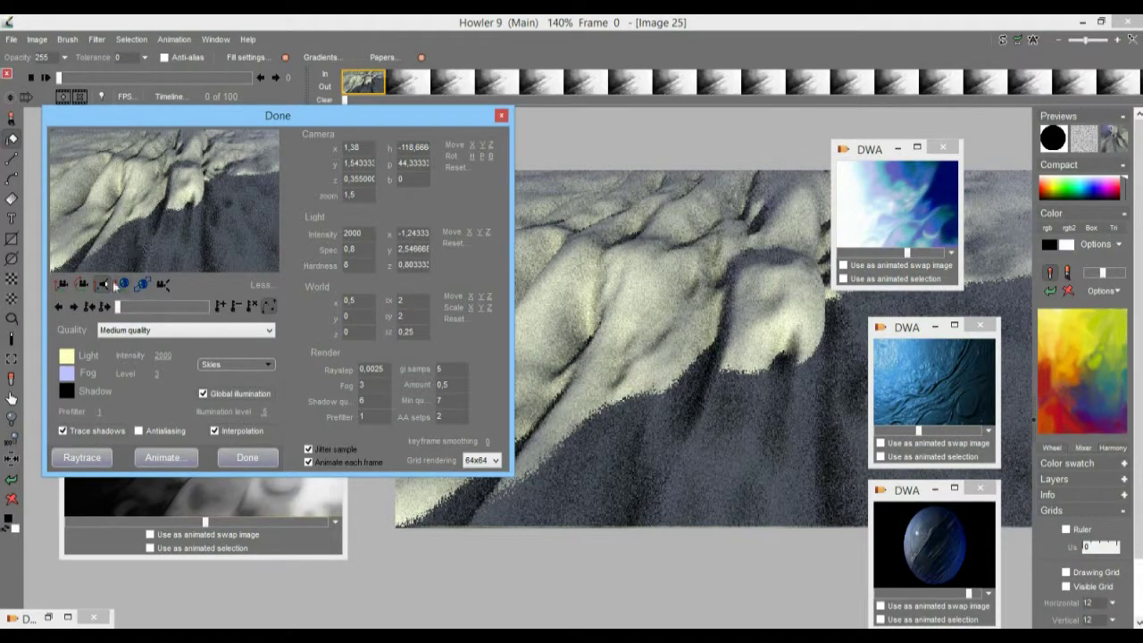
Step: Shift the camera to about x 1.19, y 1.59 and rotate it to about heading -125, pitch 36
{"action": "left_click", "coordinate": [61, 285]}
{"action": "left_click_drag", "start_coordinate": [140, 227], "coordinate": [242, 241]}
{"action": "left_click", "coordinate": [81, 282]}
{"action": "left_click_drag", "start_coordinate": [139, 227], "coordinate": [178, 238]}
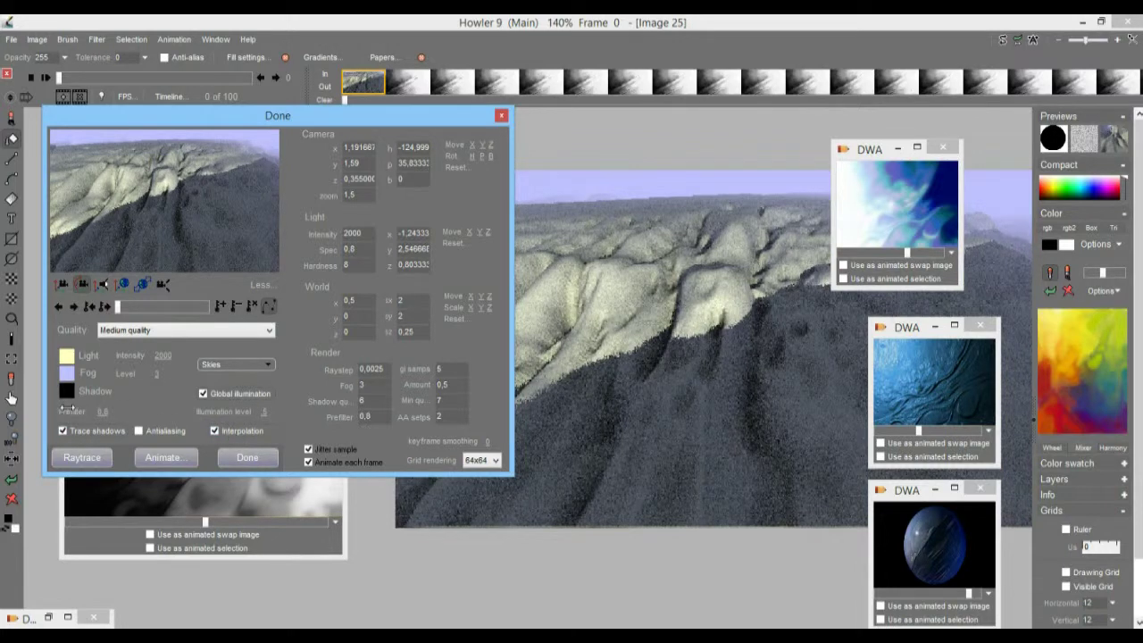
Step: Finish the Puppy Ray session and reload the stored greyscale animation onto the canvas
{"action": "left_click", "coordinate": [309, 462]}
{"action": "left_click", "coordinate": [691, 380]}
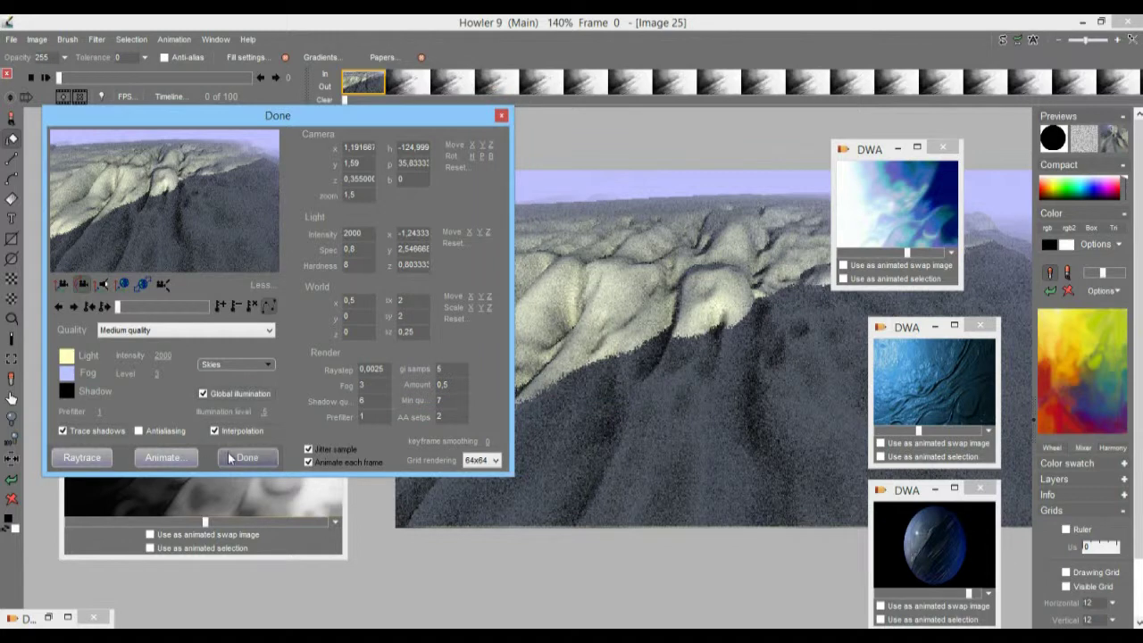
{"action": "left_click", "coordinate": [245, 457]}
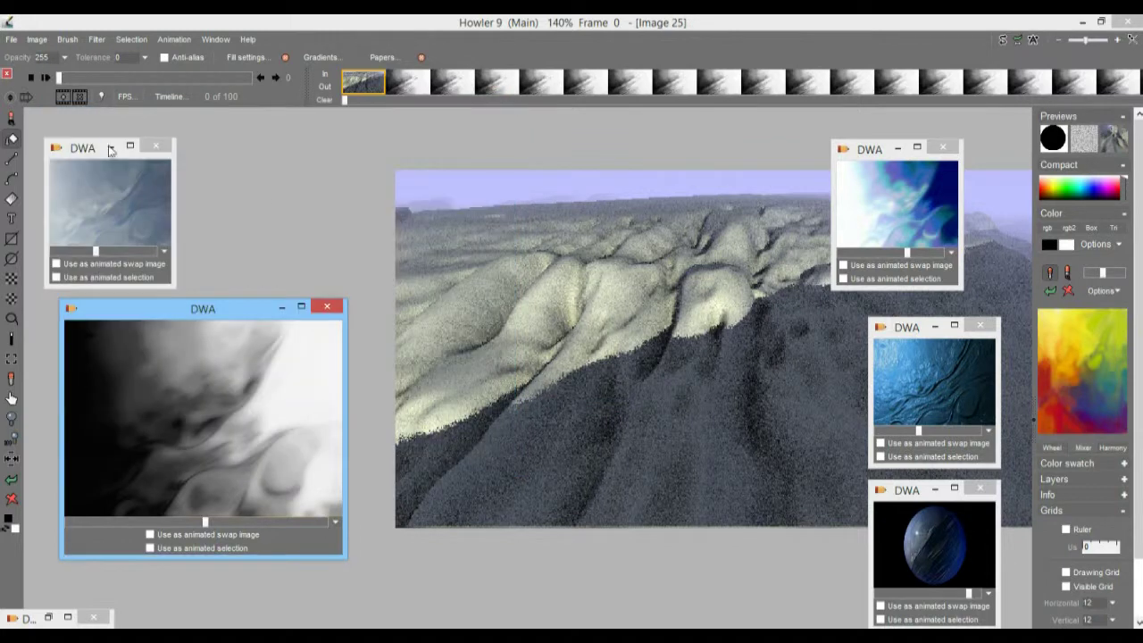
{"action": "left_click", "coordinate": [197, 417]}
{"action": "left_click", "coordinate": [611, 373]}
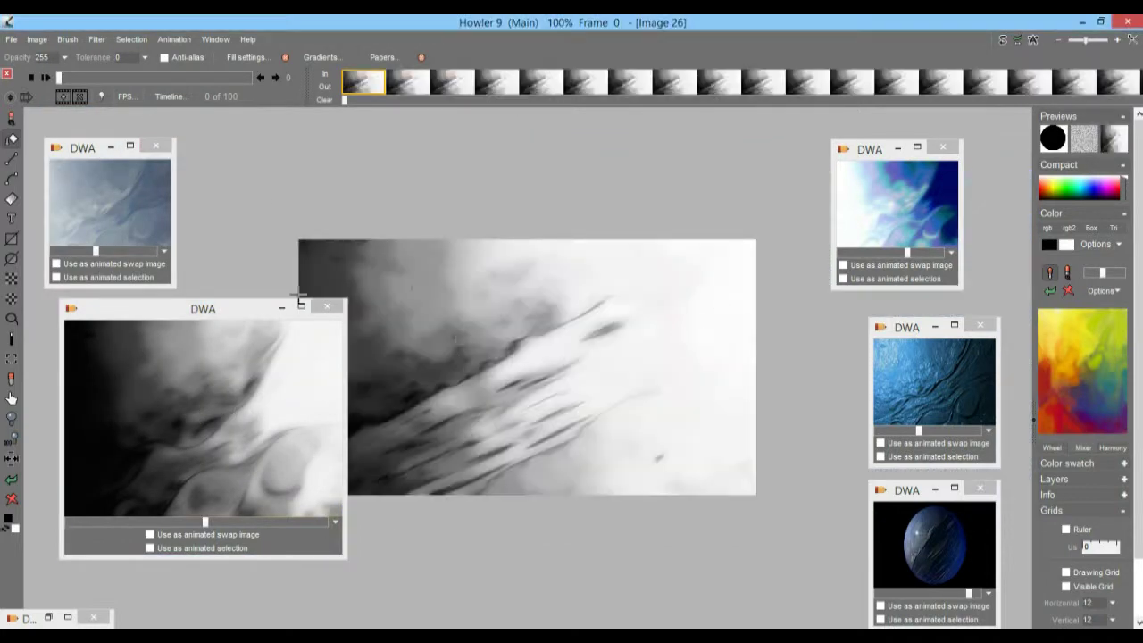
{"action": "left_click_drag", "start_coordinate": [459, 369], "coordinate": [639, 322]}
Step: Start Puppy Ray GPU on the greyscale animation and turn off Animate each frame
{"action": "left_click", "coordinate": [96, 39]}
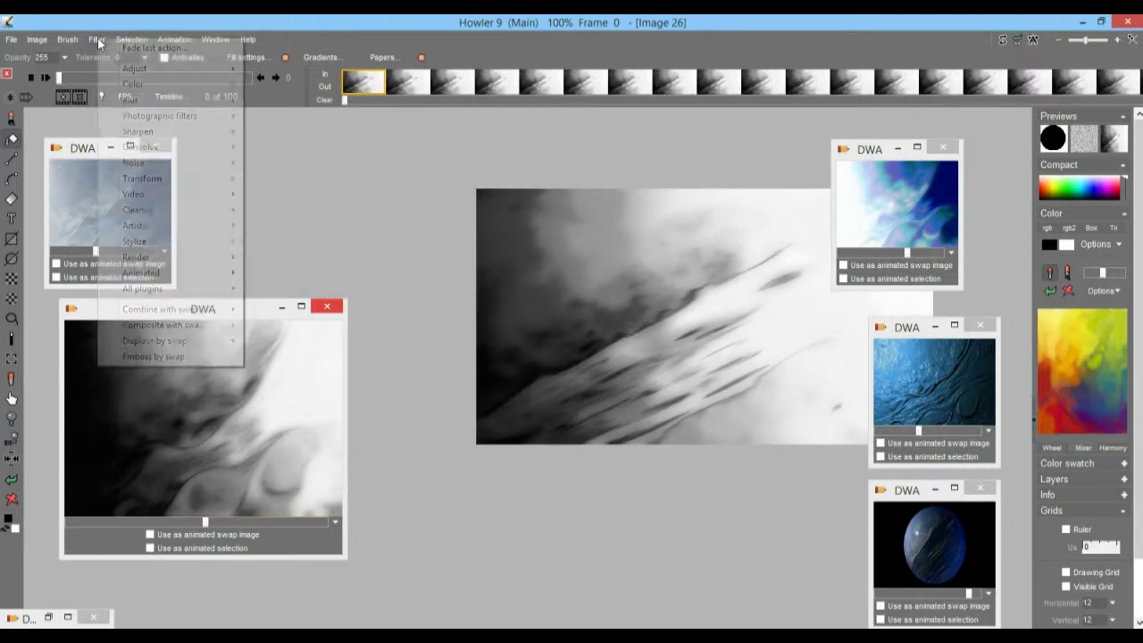
{"action": "mouse_move", "coordinate": [181, 115]}
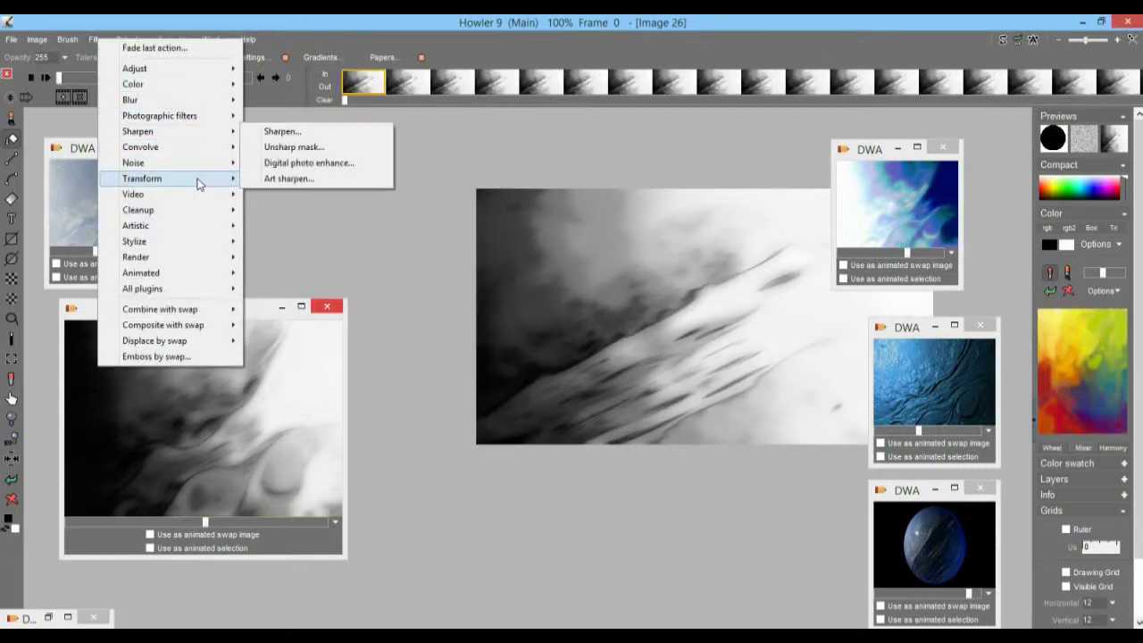
{"action": "mouse_move", "coordinate": [199, 178]}
{"action": "mouse_move", "coordinate": [342, 257]}
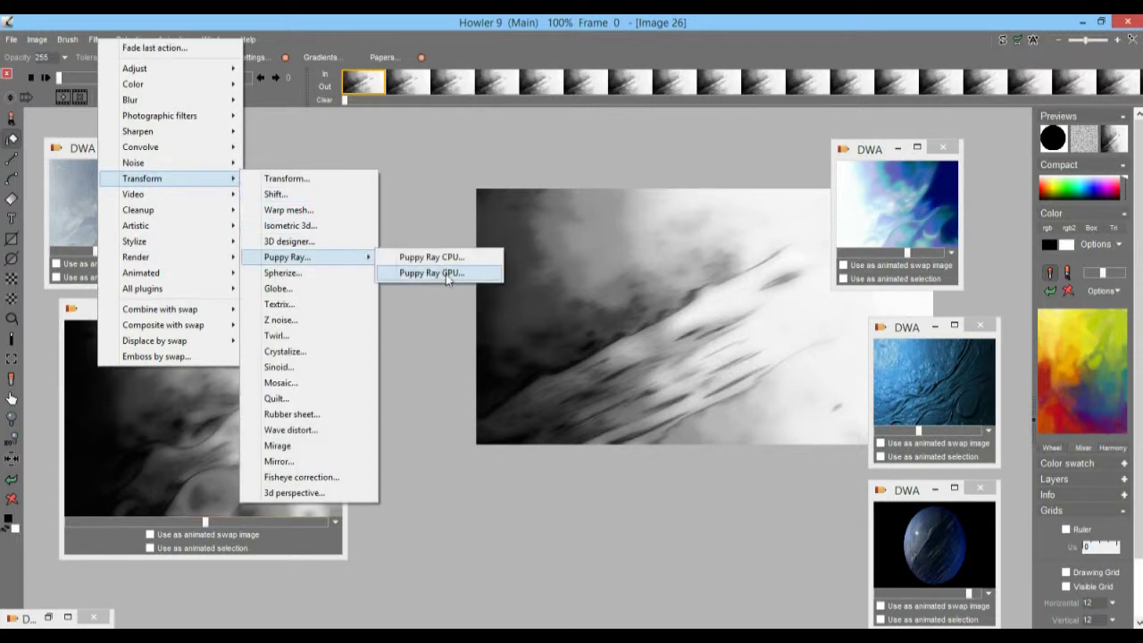
{"action": "left_click", "coordinate": [446, 272]}
{"action": "left_click_drag", "start_coordinate": [501, 144], "coordinate": [306, 147]}
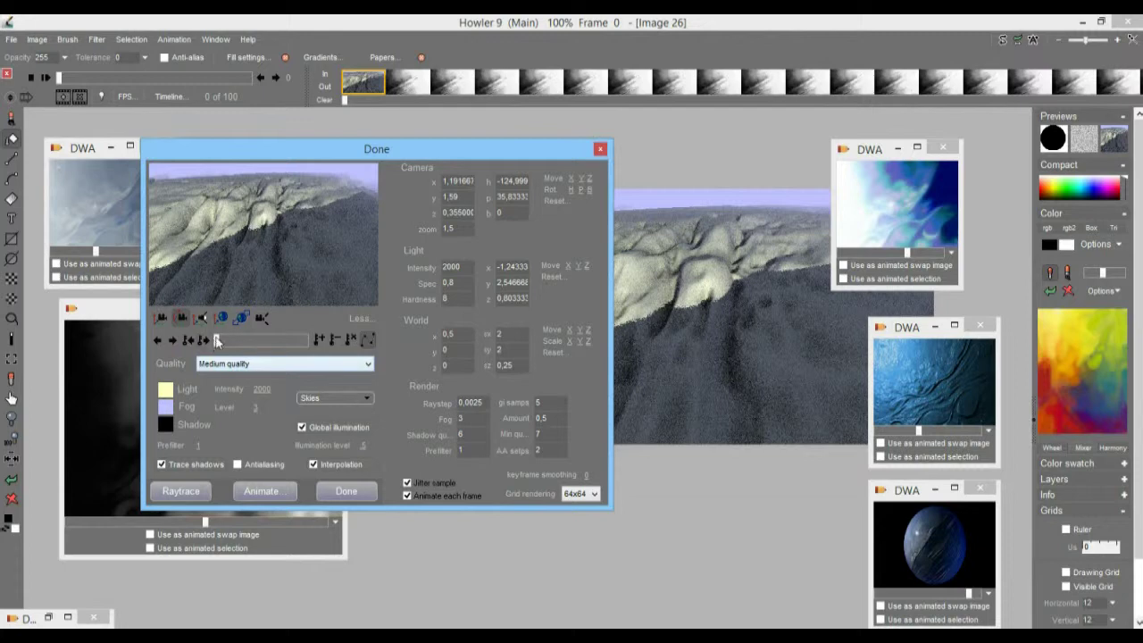
{"action": "left_click", "coordinate": [408, 496]}
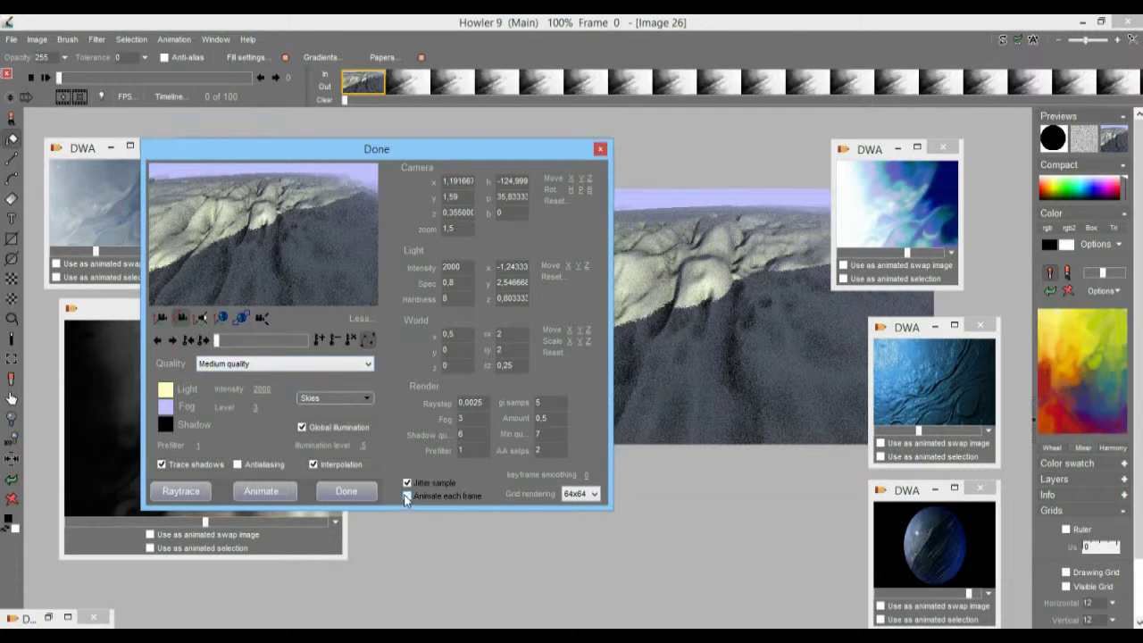
Step: Set the starting camera at frame 0 to about x 1.51, y 1.51, z 0.65 with a pitch of about 45
{"action": "left_click", "coordinate": [205, 343]}
{"action": "mouse_move", "coordinate": [346, 205]}
{"action": "left_mouse_down"}
{"action": "mouse_move", "coordinate": [321, 221]}
{"action": "mouse_move", "coordinate": [369, 218]}
{"action": "mouse_move", "coordinate": [329, 205]}
{"action": "left_mouse_up"}
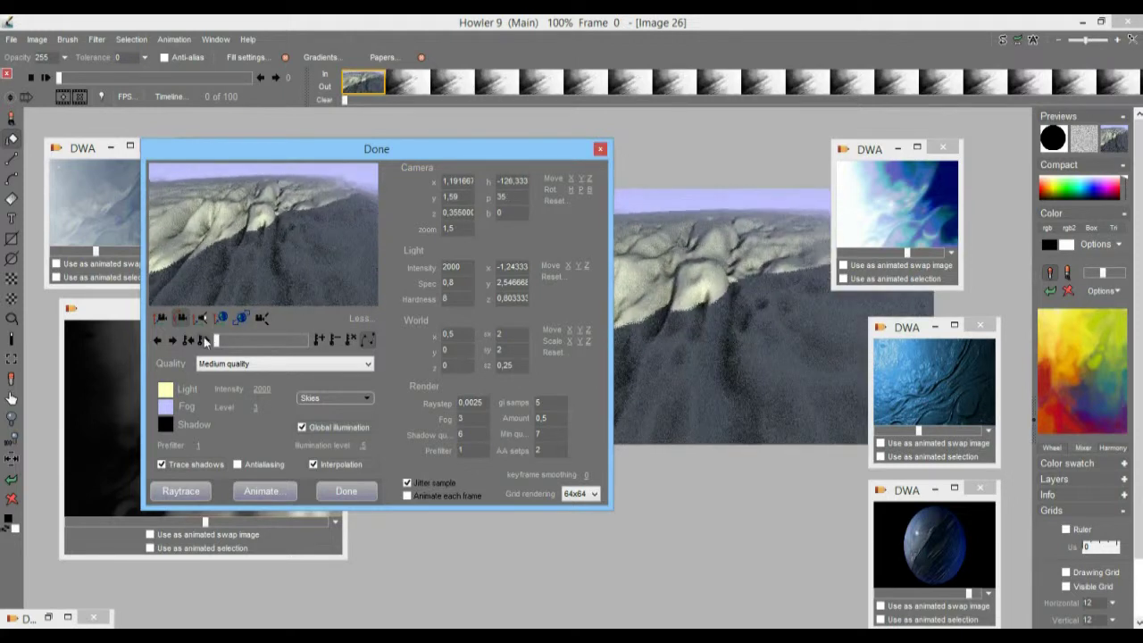
{"action": "left_click", "coordinate": [161, 318]}
{"action": "left_click_drag", "start_coordinate": [330, 173], "coordinate": [319, 299]}
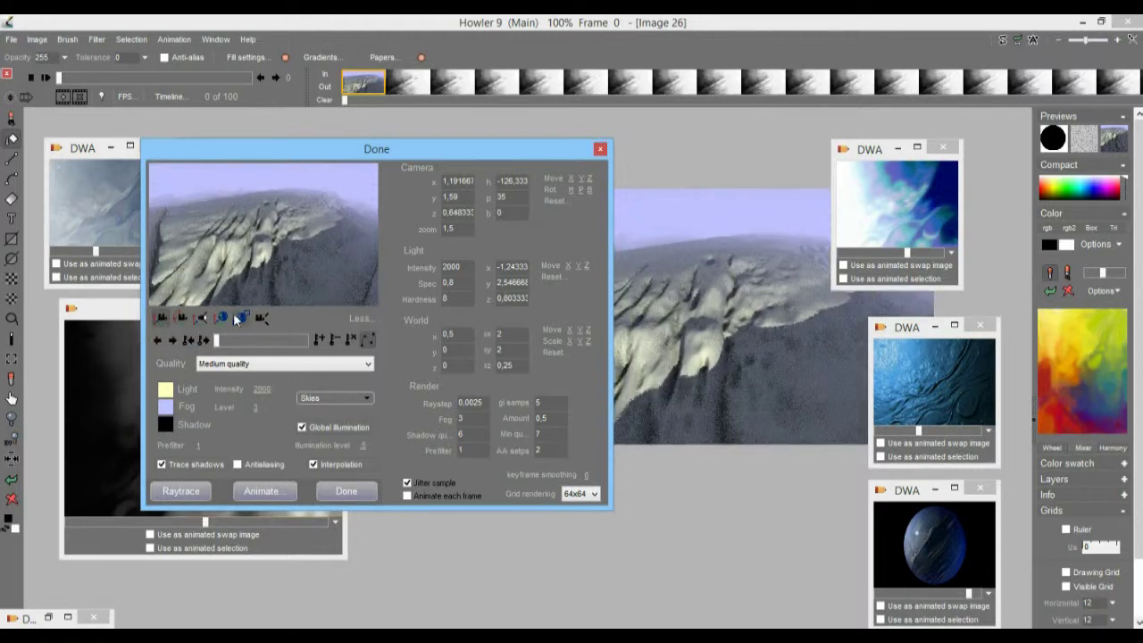
{"action": "left_click", "coordinate": [182, 318]}
{"action": "left_click_drag", "start_coordinate": [254, 268], "coordinate": [201, 283]}
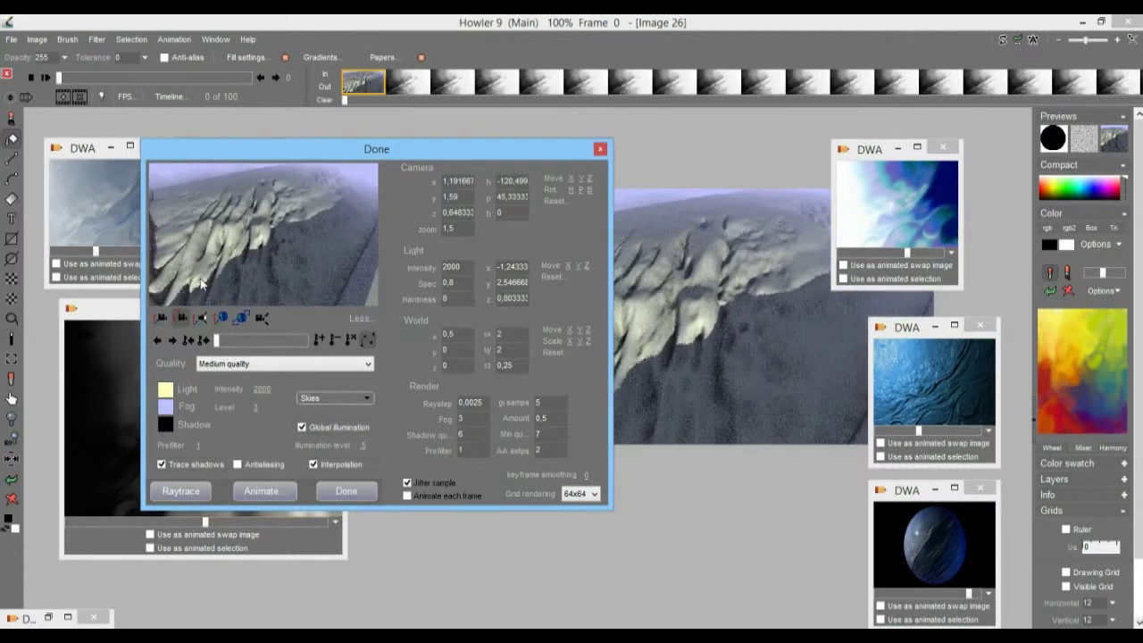
{"action": "left_click", "coordinate": [163, 319]}
{"action": "left_click_drag", "start_coordinate": [206, 241], "coordinate": [87, 239]}
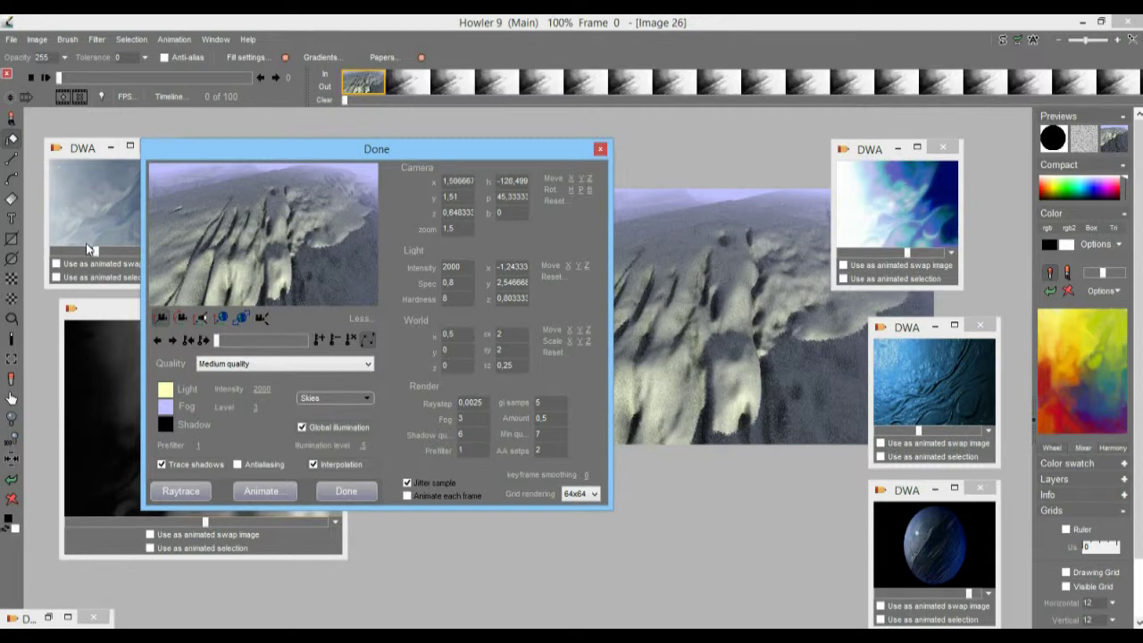
Step: At frame 99, lower the camera to about z 0.34 and rotate it to about heading -134, pitch 34
{"action": "left_click", "coordinate": [306, 341]}
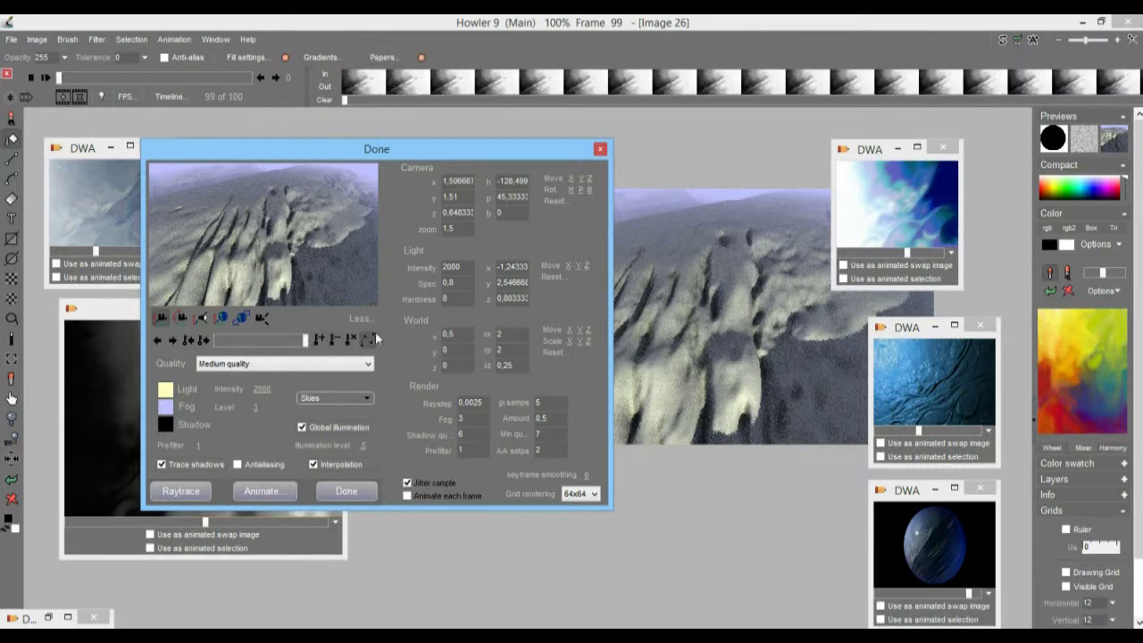
{"action": "left_click_drag", "start_coordinate": [242, 268], "coordinate": [251, 223]}
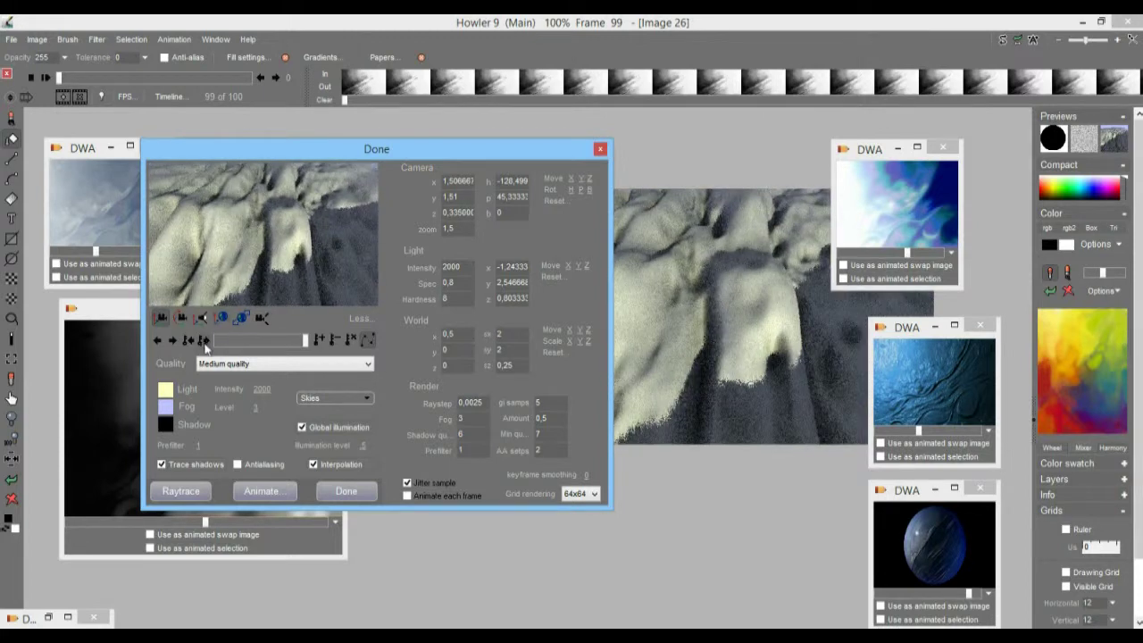
{"action": "left_click_drag", "start_coordinate": [219, 282], "coordinate": [247, 262]}
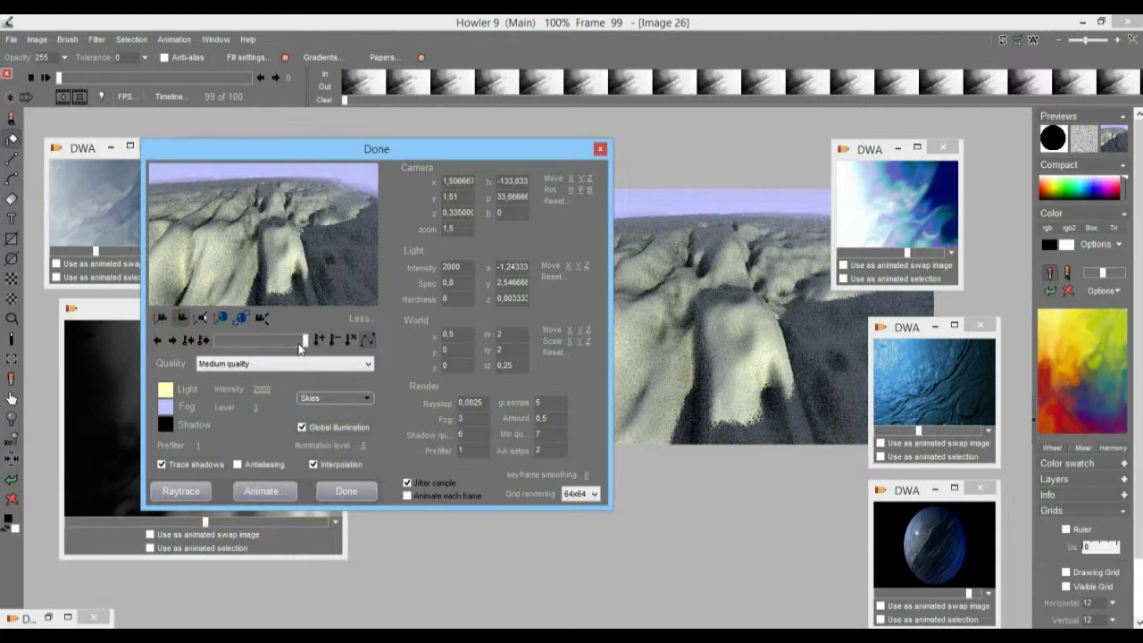
Step: Return to frame 0, turn on Animate each frame and render the camera animation at High quality
{"action": "left_click_drag", "start_coordinate": [300, 348], "coordinate": [157, 337]}
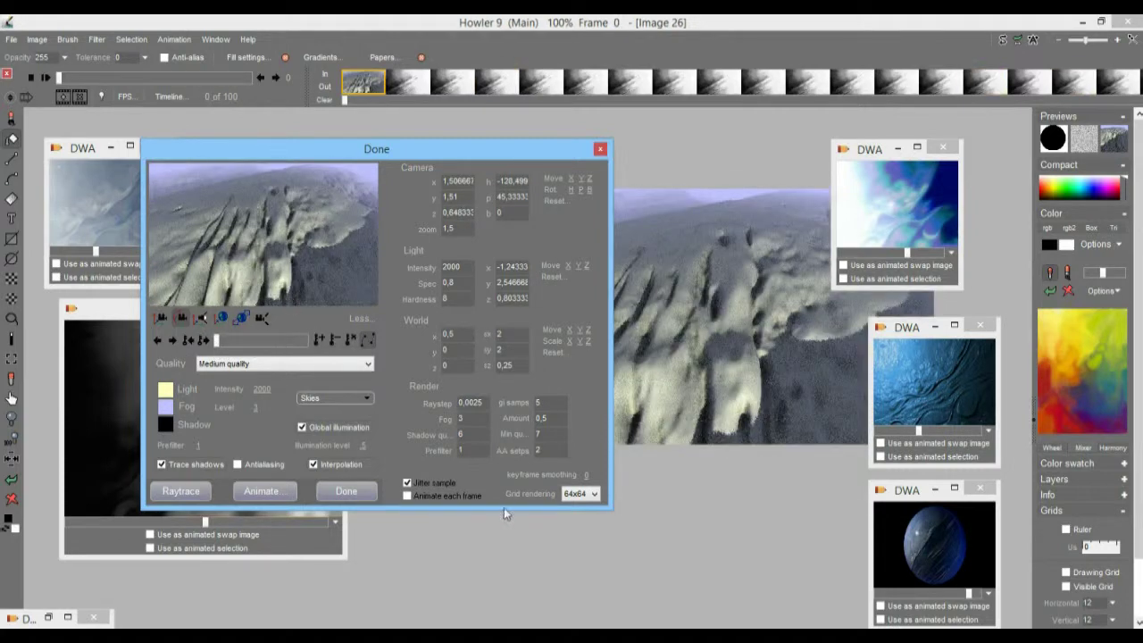
{"action": "left_click", "coordinate": [406, 494]}
{"action": "left_click", "coordinate": [707, 379]}
{"action": "left_click", "coordinate": [268, 494]}
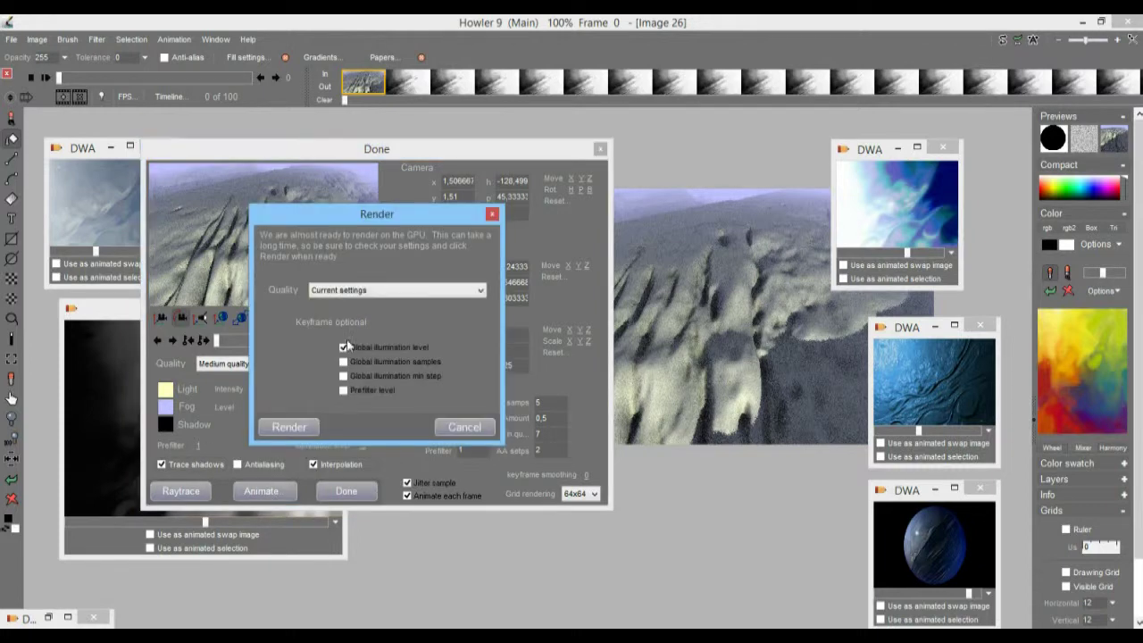
{"action": "left_click", "coordinate": [366, 292]}
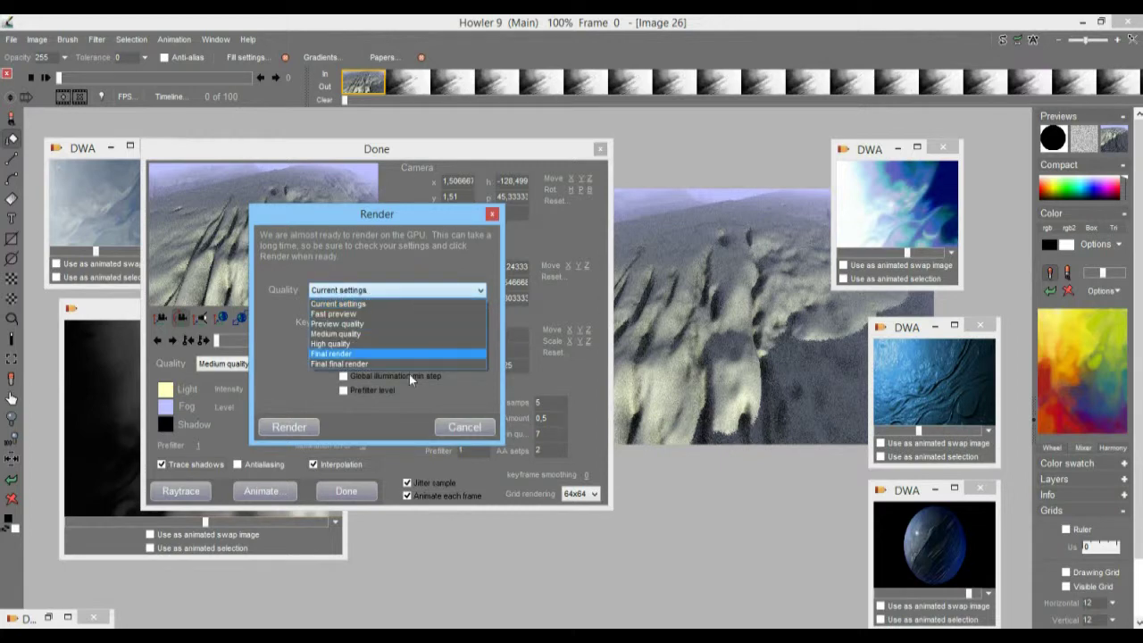
{"action": "left_click", "coordinate": [356, 343]}
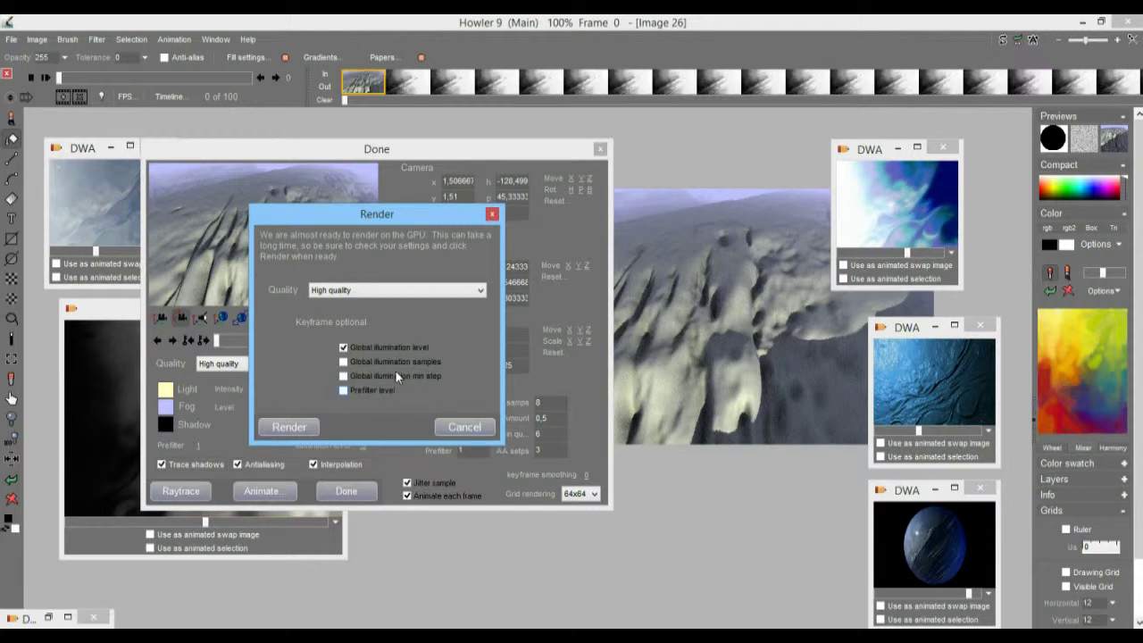
{"action": "left_click", "coordinate": [277, 426]}
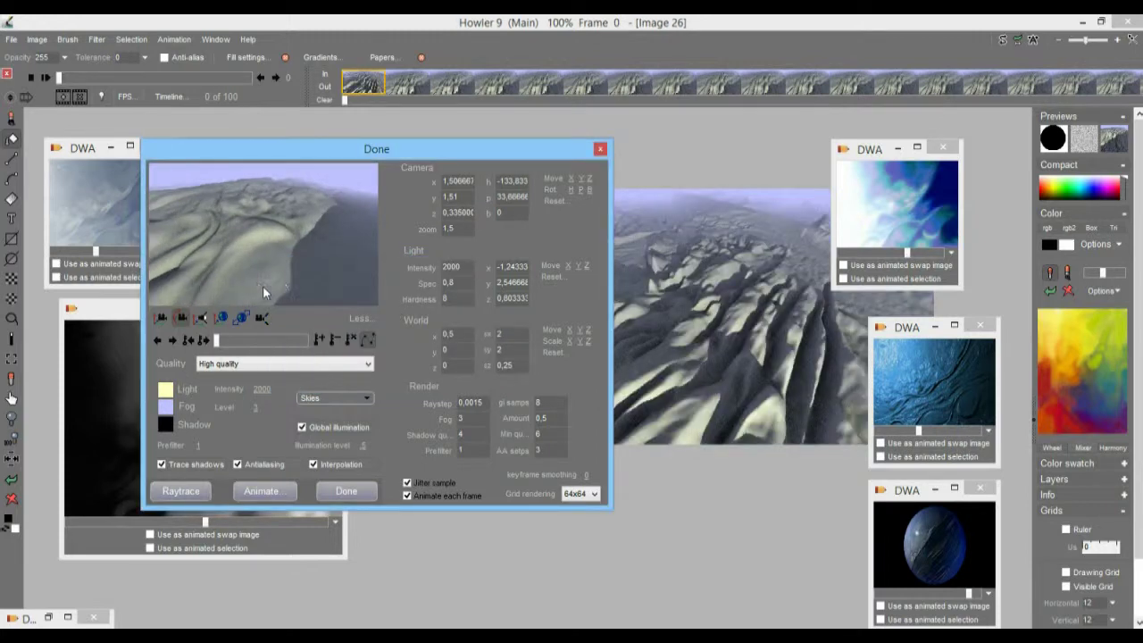
Step: Close Puppy Ray, enlarge the canvas to 142% and delete the mismatched first frame of the rendered animation
{"action": "left_click", "coordinate": [361, 492]}
{"action": "left_click_drag", "start_coordinate": [97, 75], "coordinate": [38, 110]}
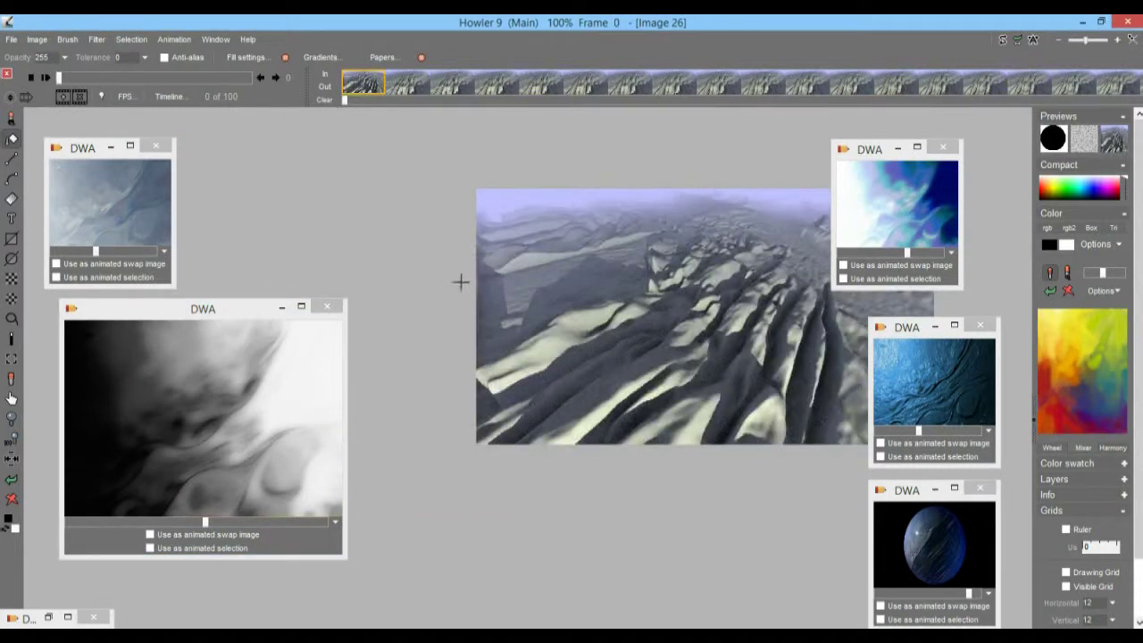
{"action": "scroll", "coordinate": [485, 274], "scroll_direction": "up", "scroll_amount": 3}
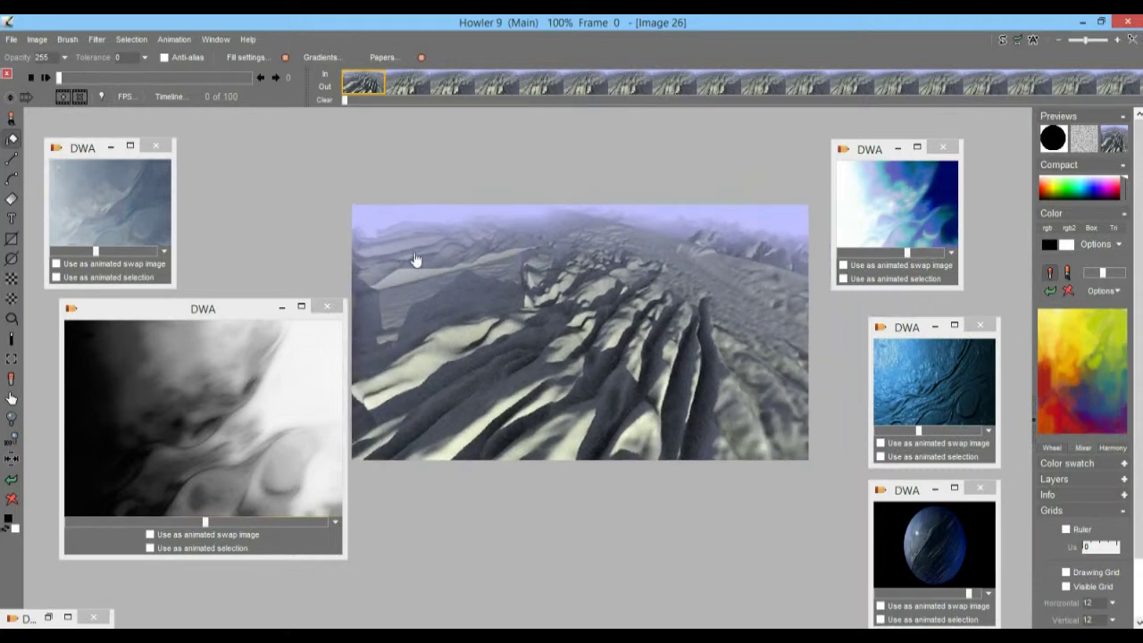
{"action": "scroll", "coordinate": [491, 261], "scroll_direction": "down", "scroll_amount": 2}
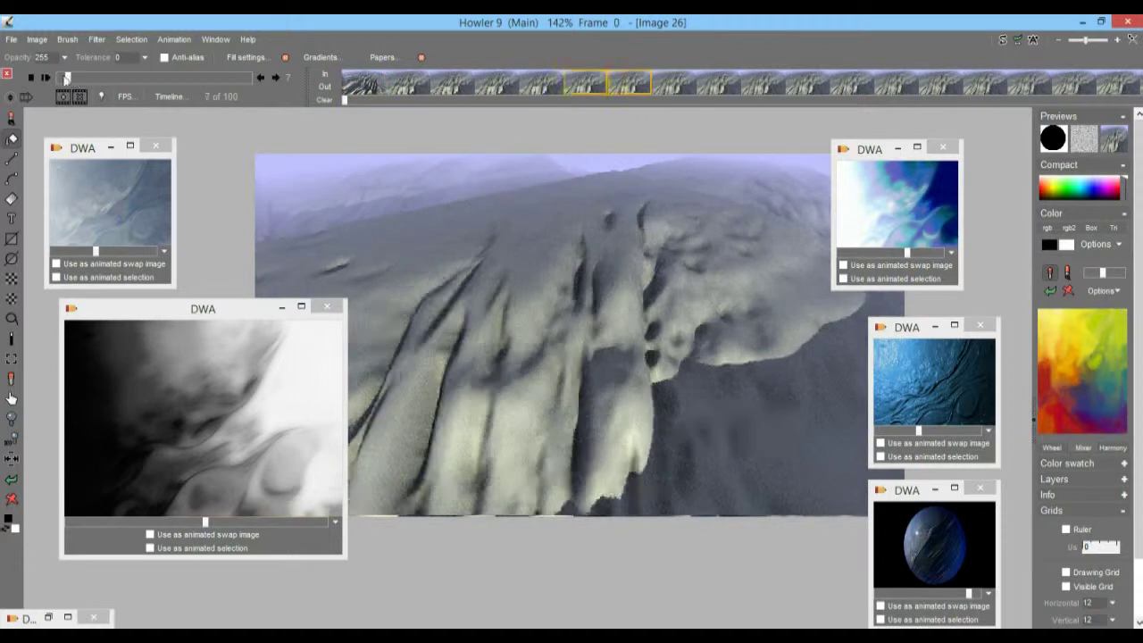
{"action": "left_click_drag", "start_coordinate": [59, 78], "coordinate": [3, 96]}
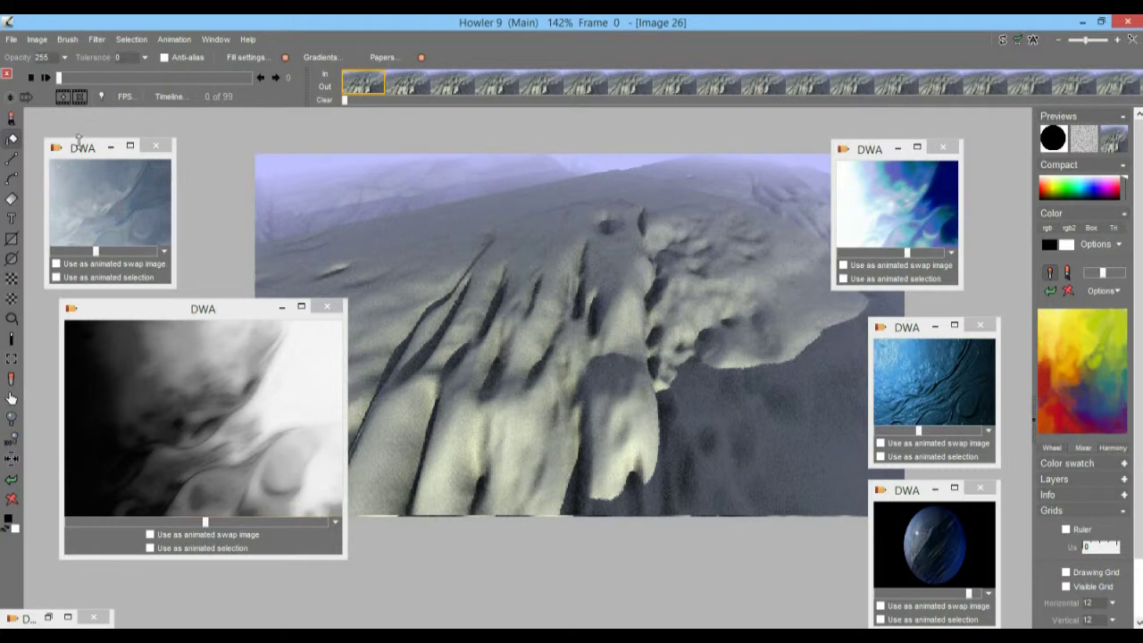
Step: Choose the 30 fps (NTSC video) playback rate and play the rendered terrain animation briefly
{"action": "left_click", "coordinate": [126, 97]}
{"action": "left_click", "coordinate": [581, 358]}
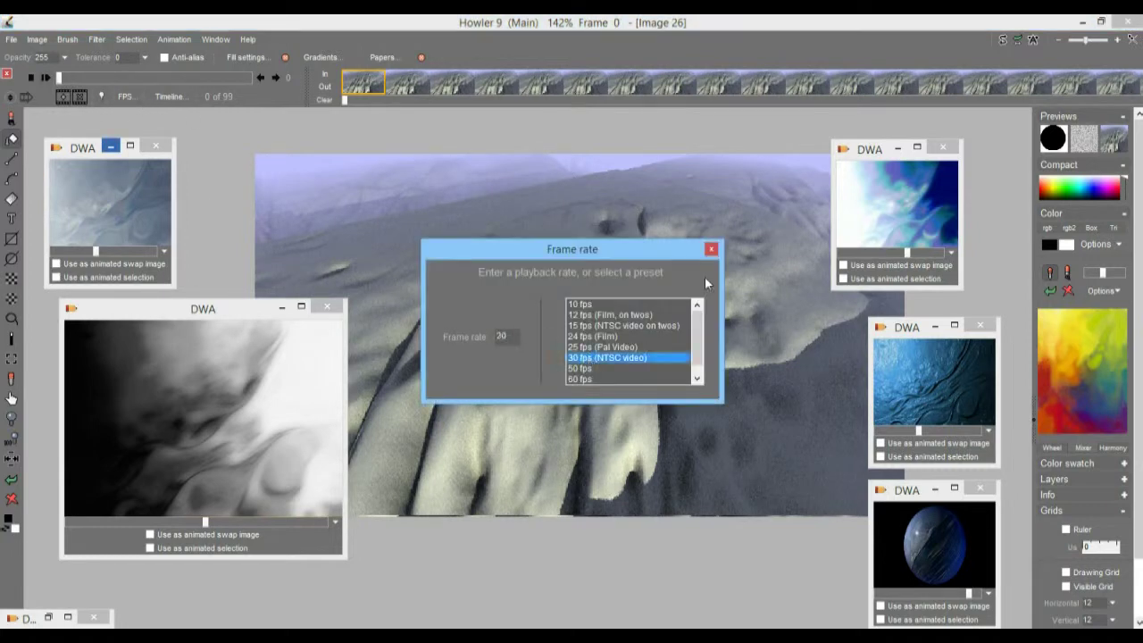
{"action": "left_click", "coordinate": [710, 251]}
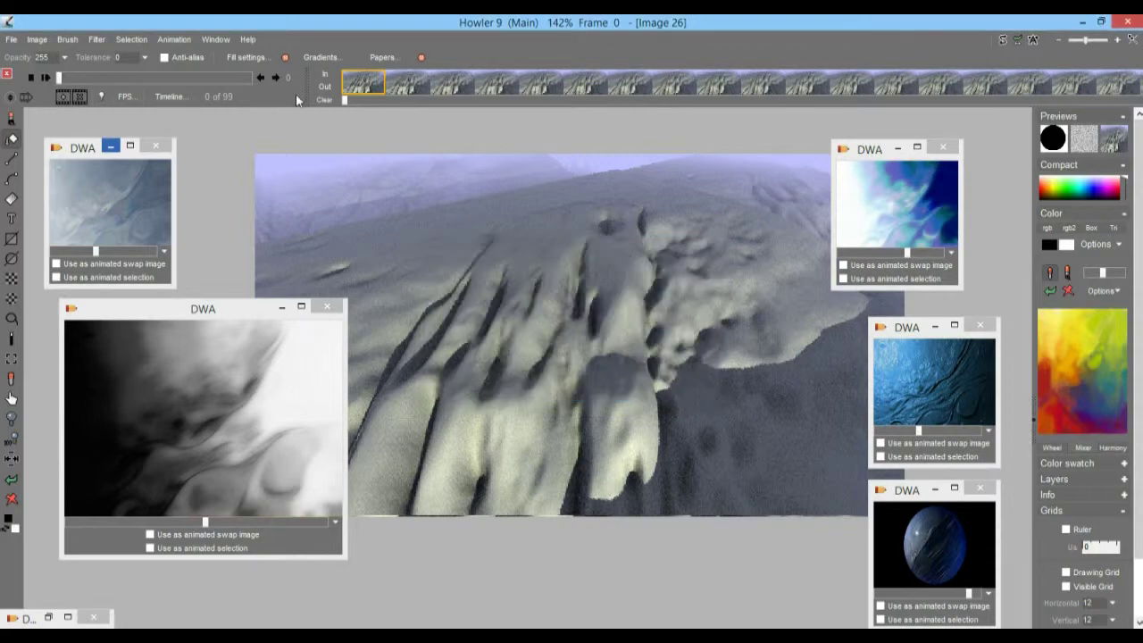
{"action": "left_click", "coordinate": [49, 79]}
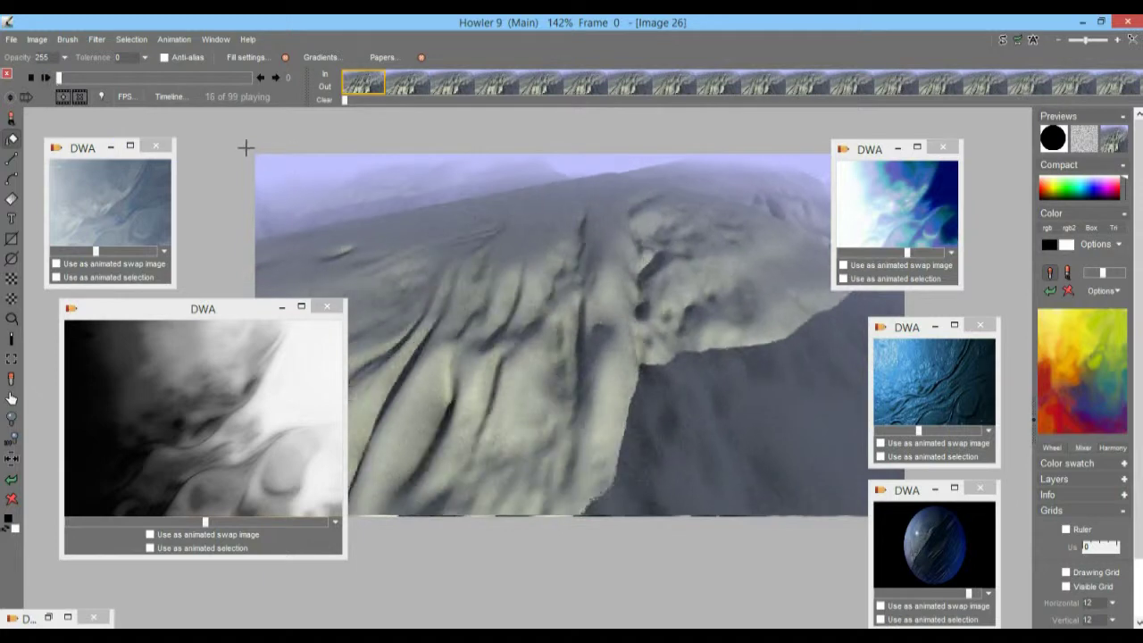
{"action": "left_click", "coordinate": [31, 78]}
Step: Extrapolate frames with the Motion prediction module using 3 tweens and no refinement pass, and play the extended animation
{"action": "left_click", "coordinate": [95, 39]}
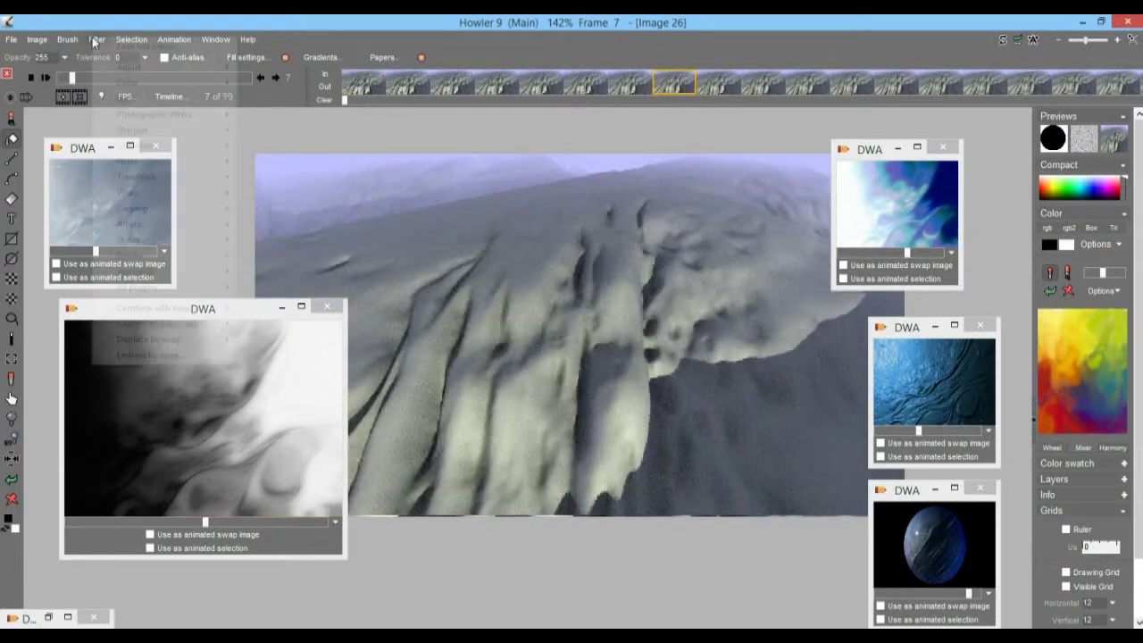
{"action": "mouse_move", "coordinate": [198, 277]}
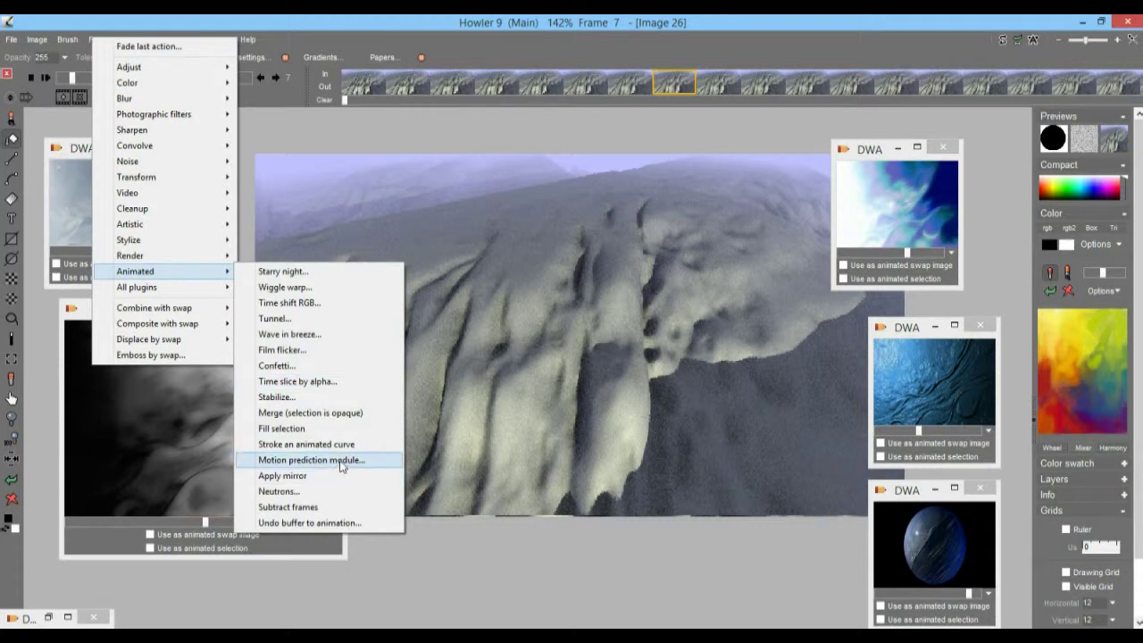
{"action": "left_click", "coordinate": [341, 462]}
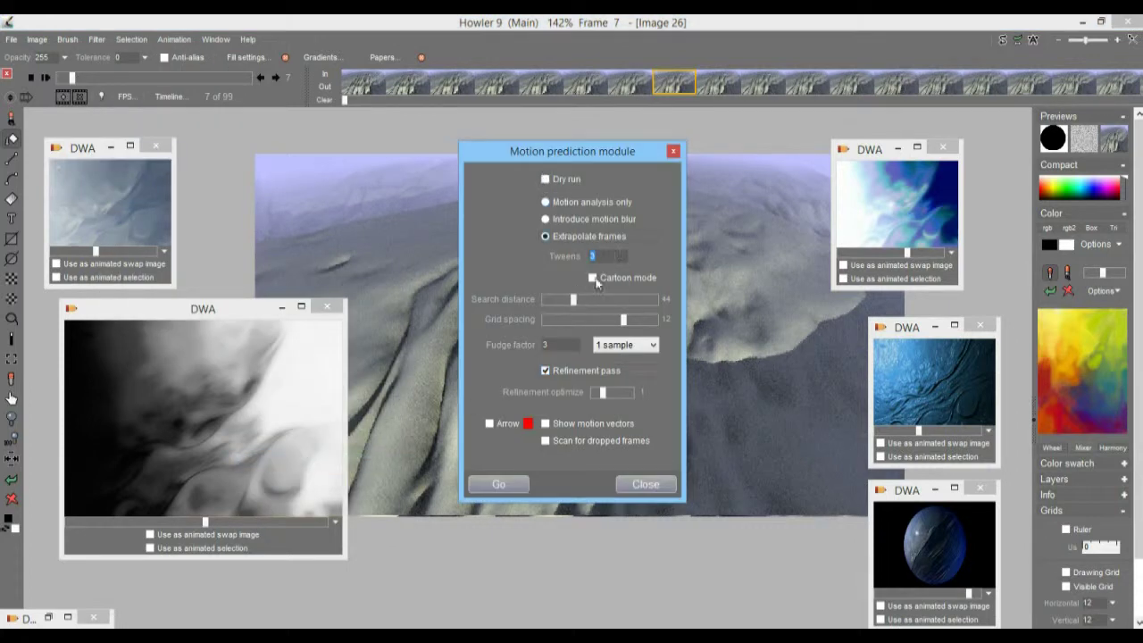
{"action": "left_click", "coordinate": [544, 371]}
{"action": "left_click", "coordinate": [498, 483]}
{"action": "left_click", "coordinate": [564, 369]}
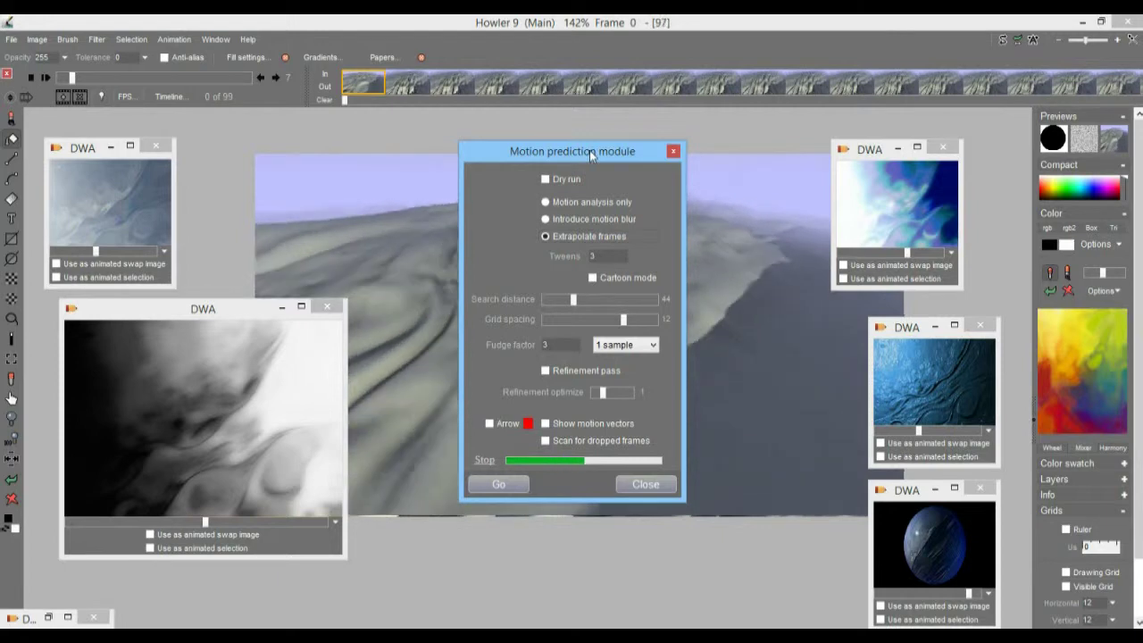
{"action": "left_click", "coordinate": [655, 483]}
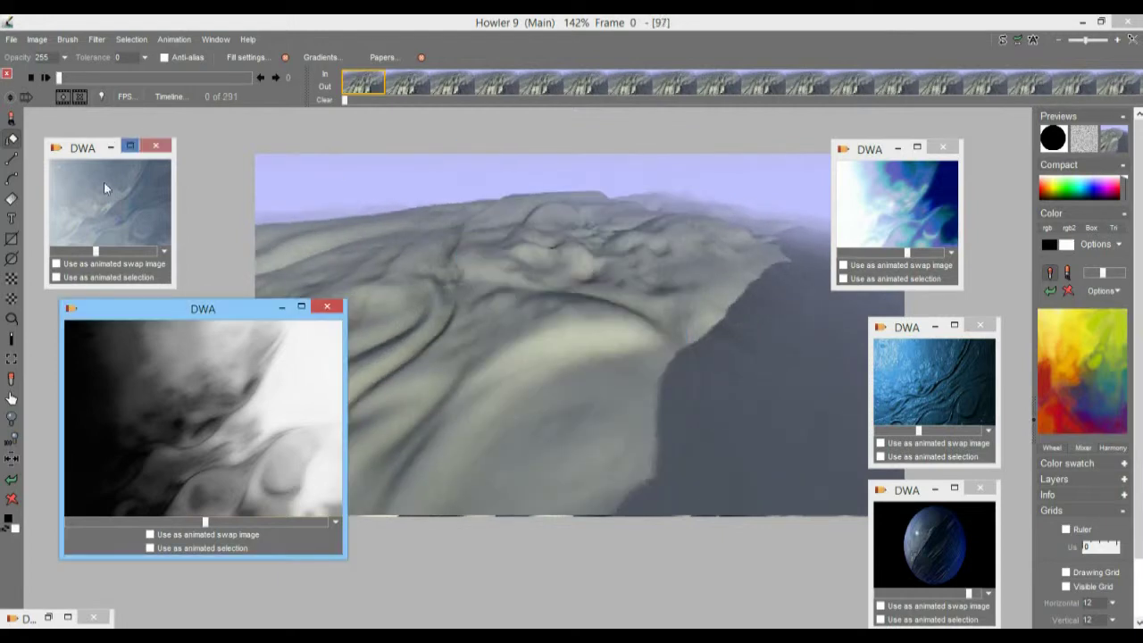
{"action": "left_click", "coordinate": [45, 77]}
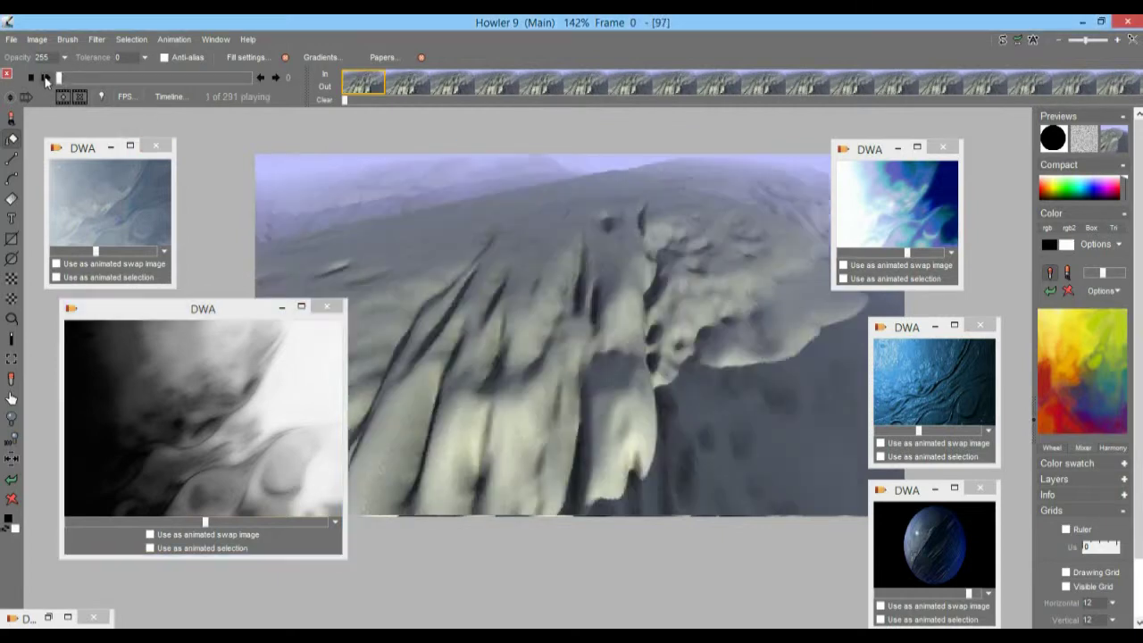